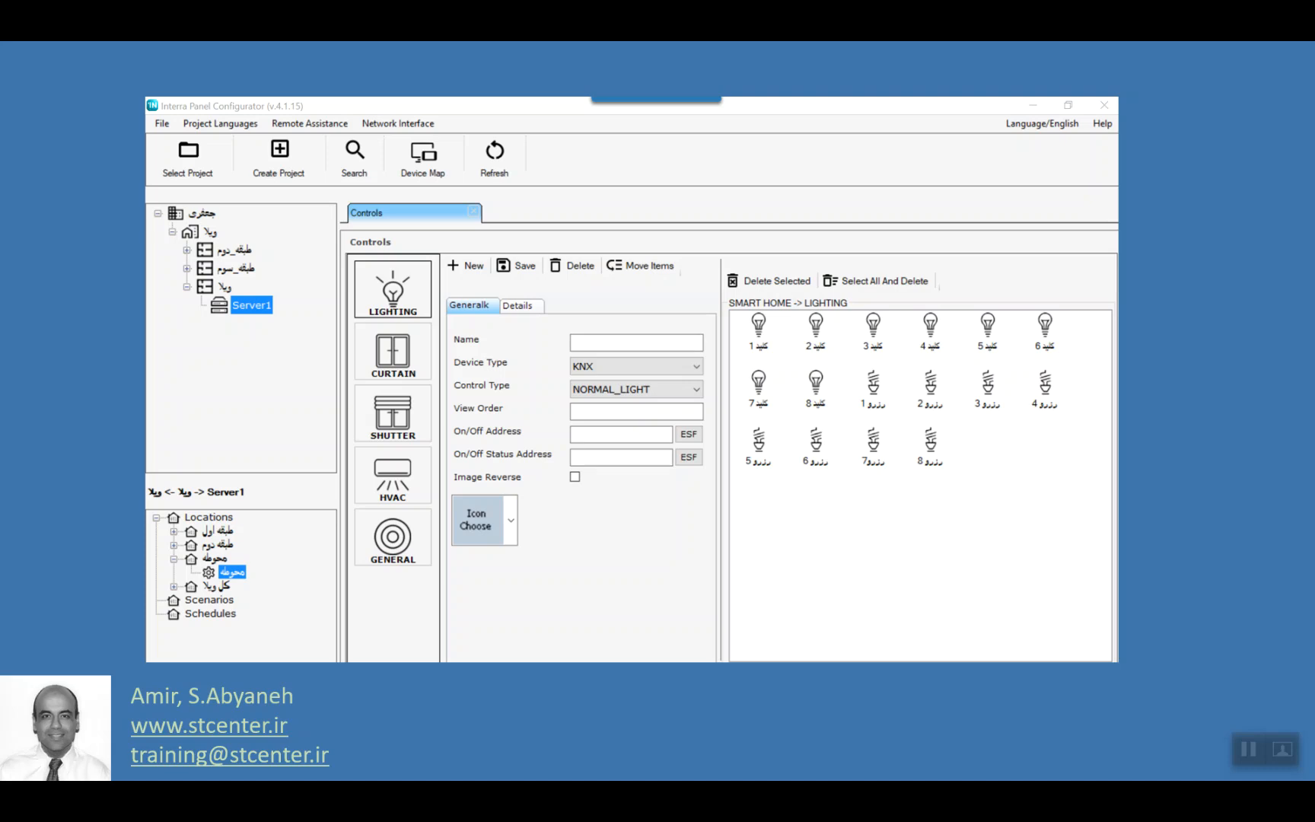
key("alt+Tab")
key("alt+Tab")
key("alt+Tab")
key("alt+Tab")
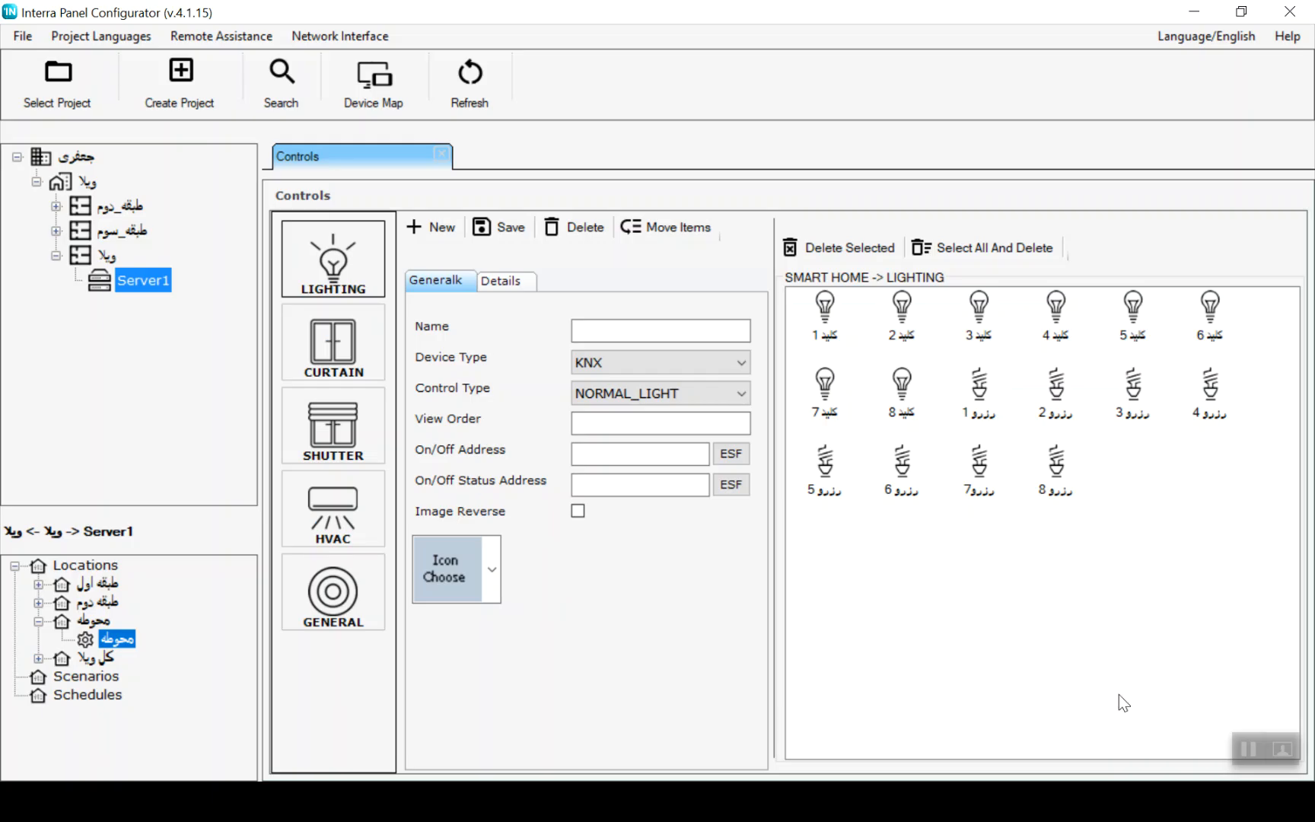
left_click(1239, 740)
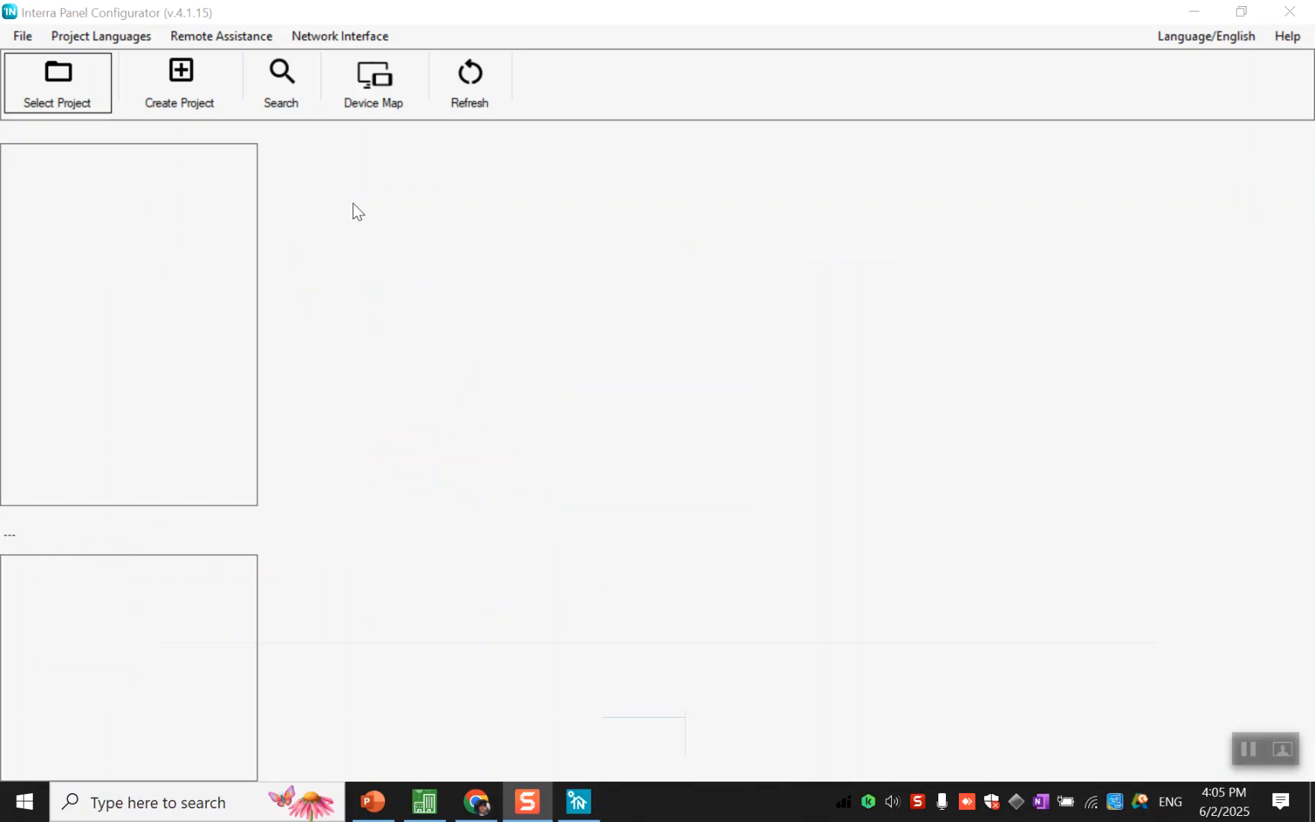
- Create a new project named "Sample for Youtube"
left_click(179, 89)
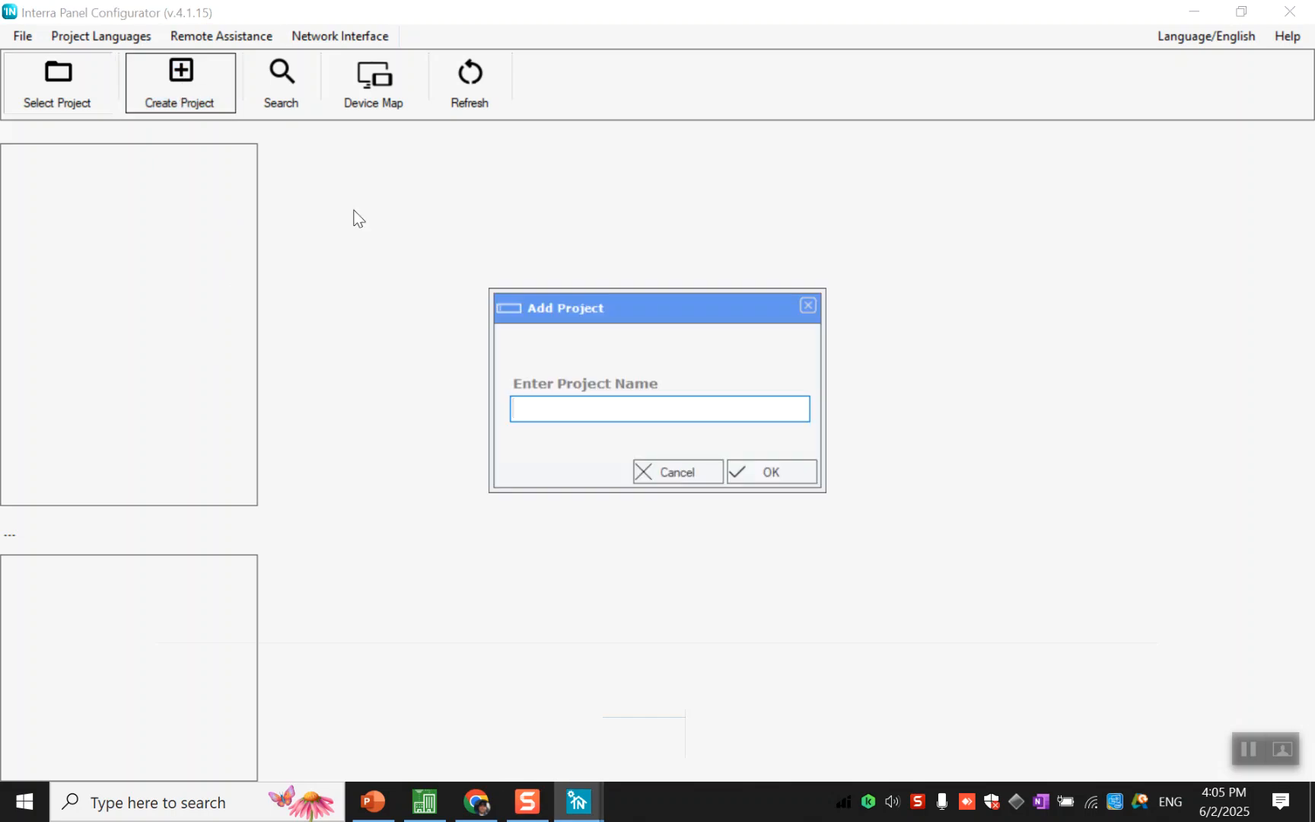
type("Sample for Youtube")
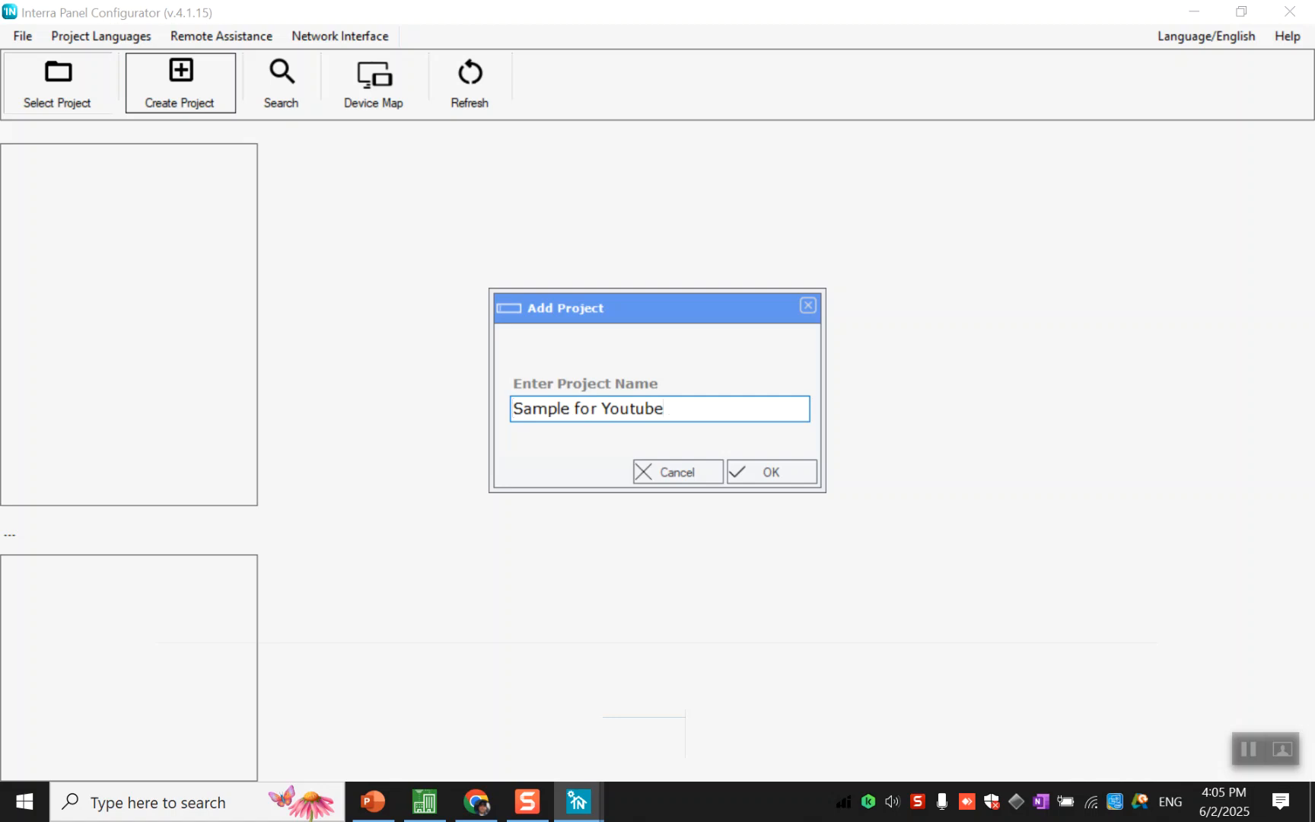
left_click(769, 471)
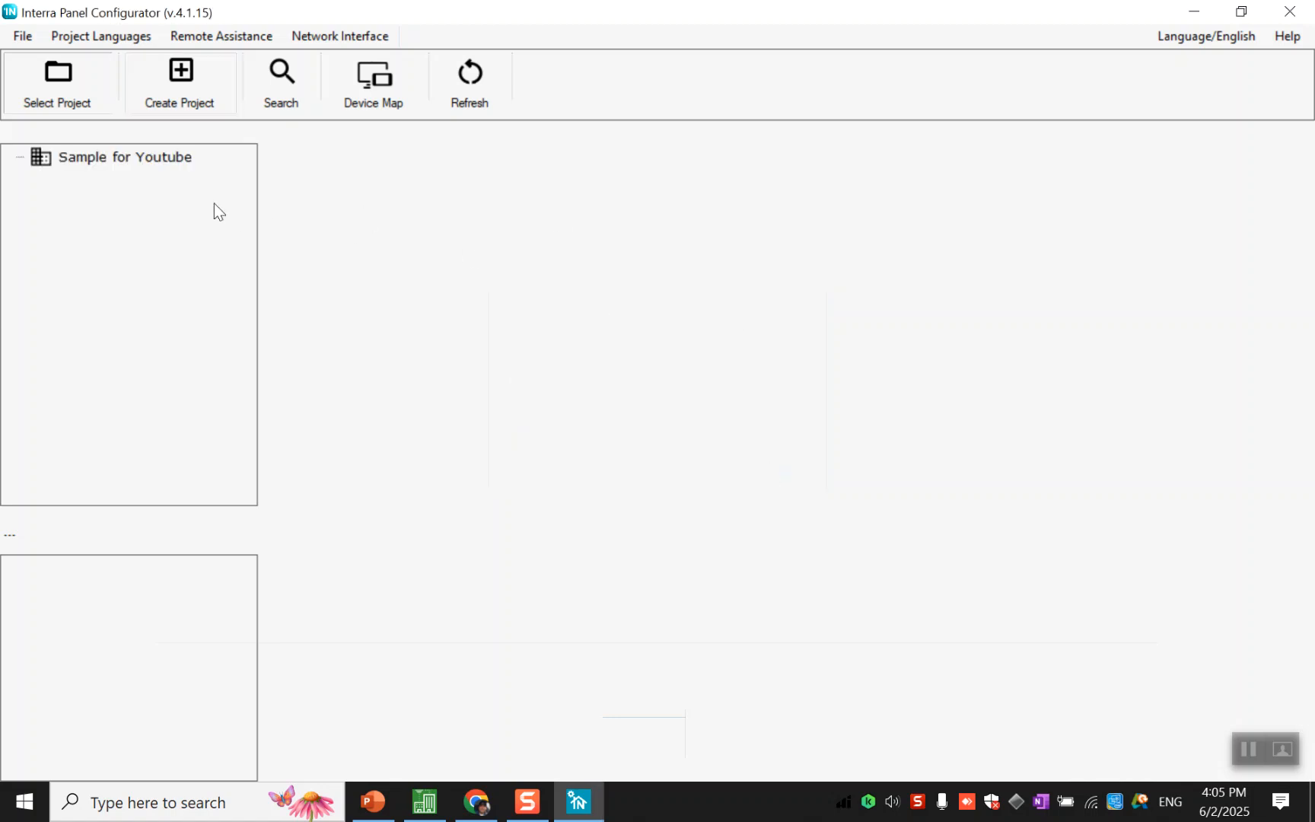
- Add a block named B1 to the Sample for Youtube project
left_click(138, 160)
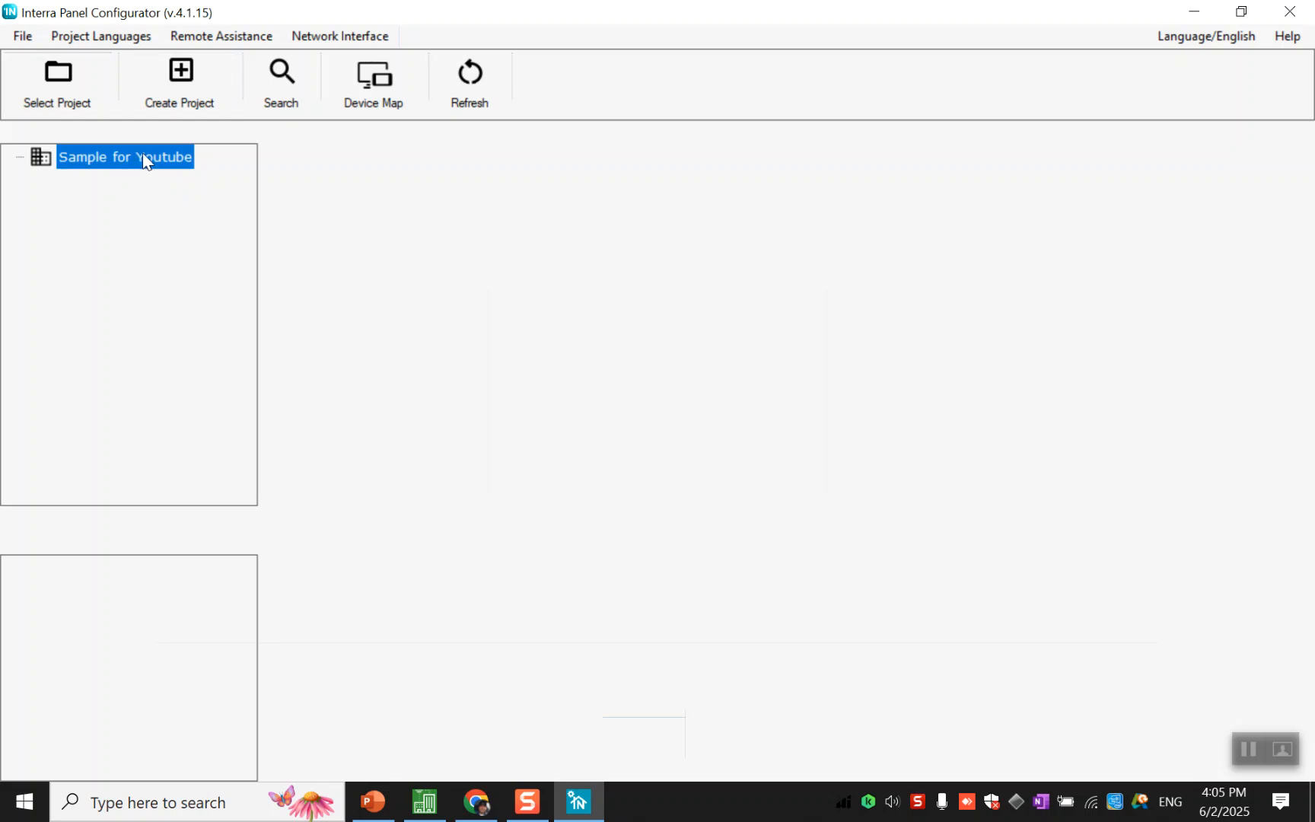
right_click(160, 164)
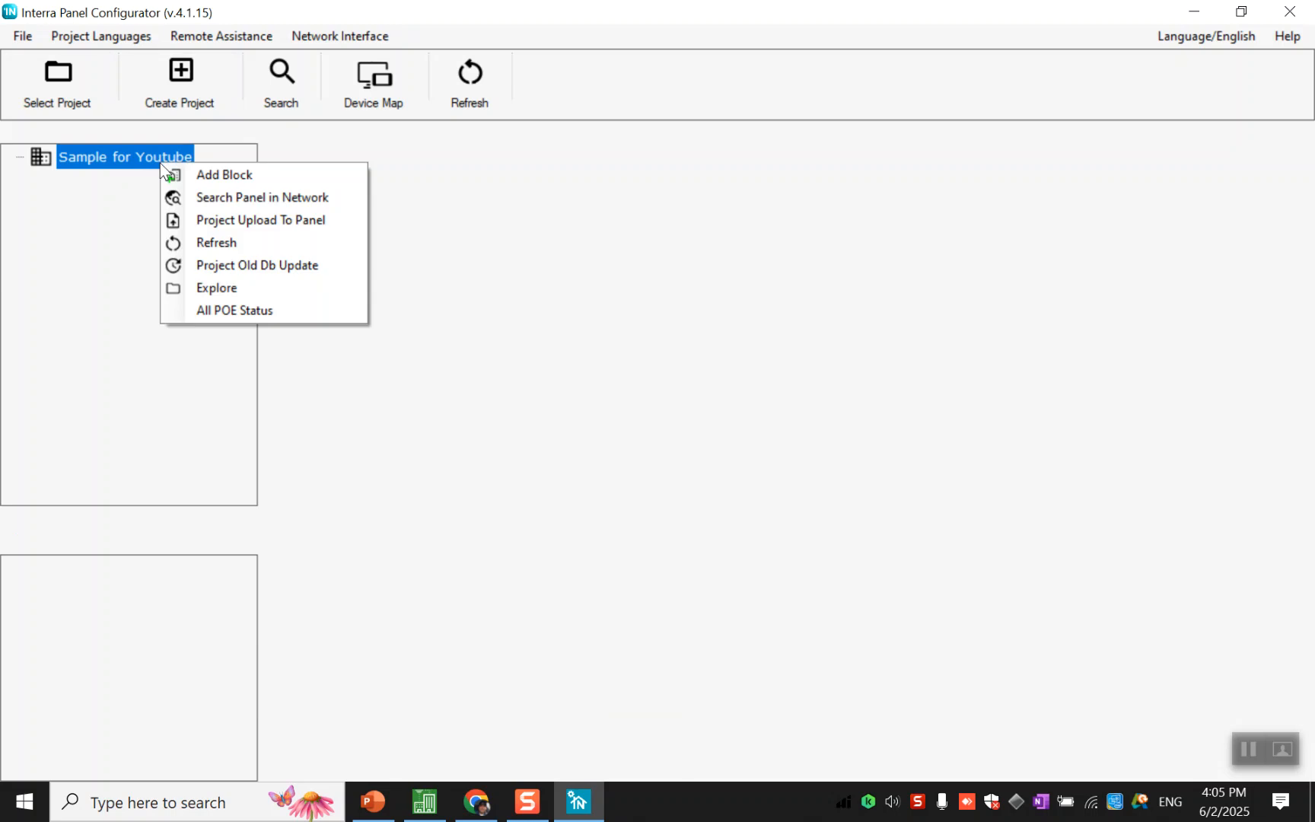
left_click(168, 176)
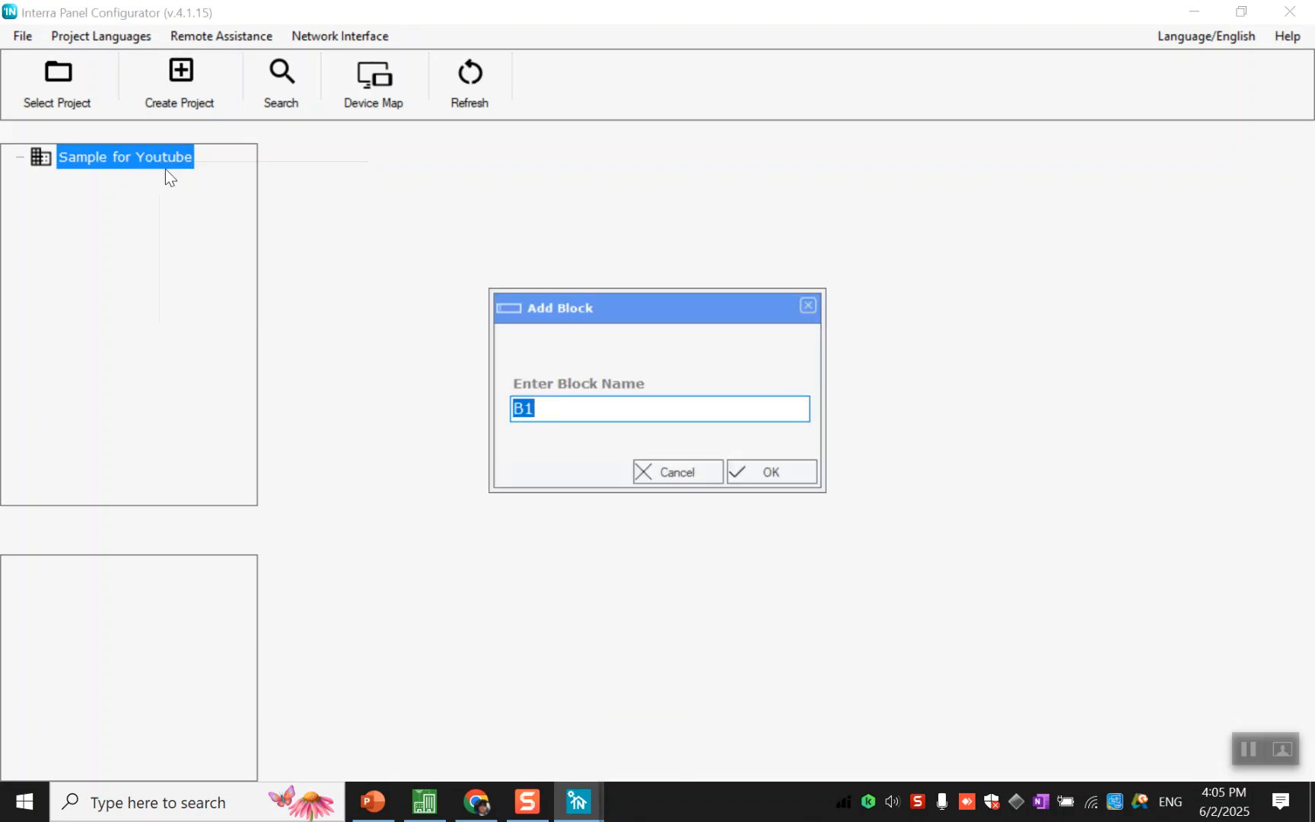
left_click(776, 473)
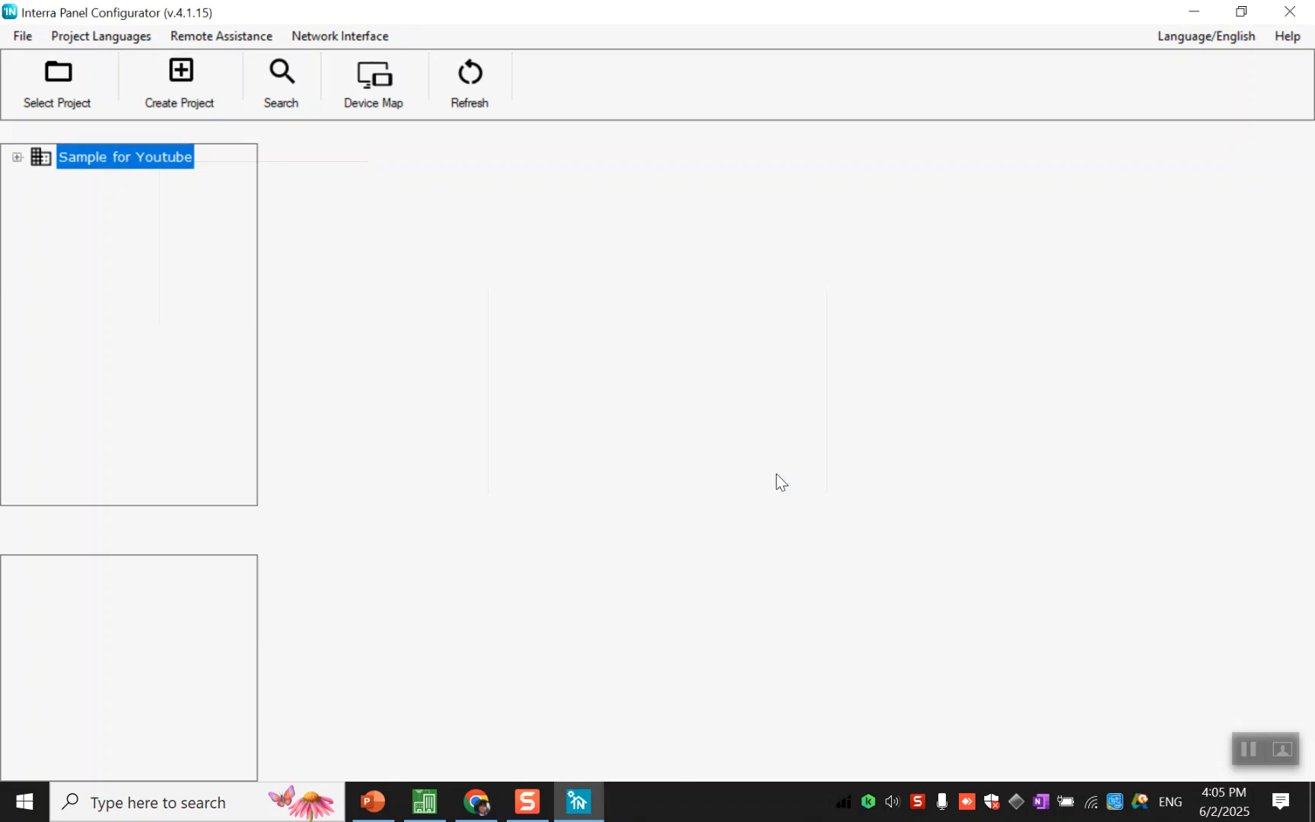
- Add a flat to block B1 in the project tree, accepting the suggested name
left_click(13, 161)
left_click(61, 184)
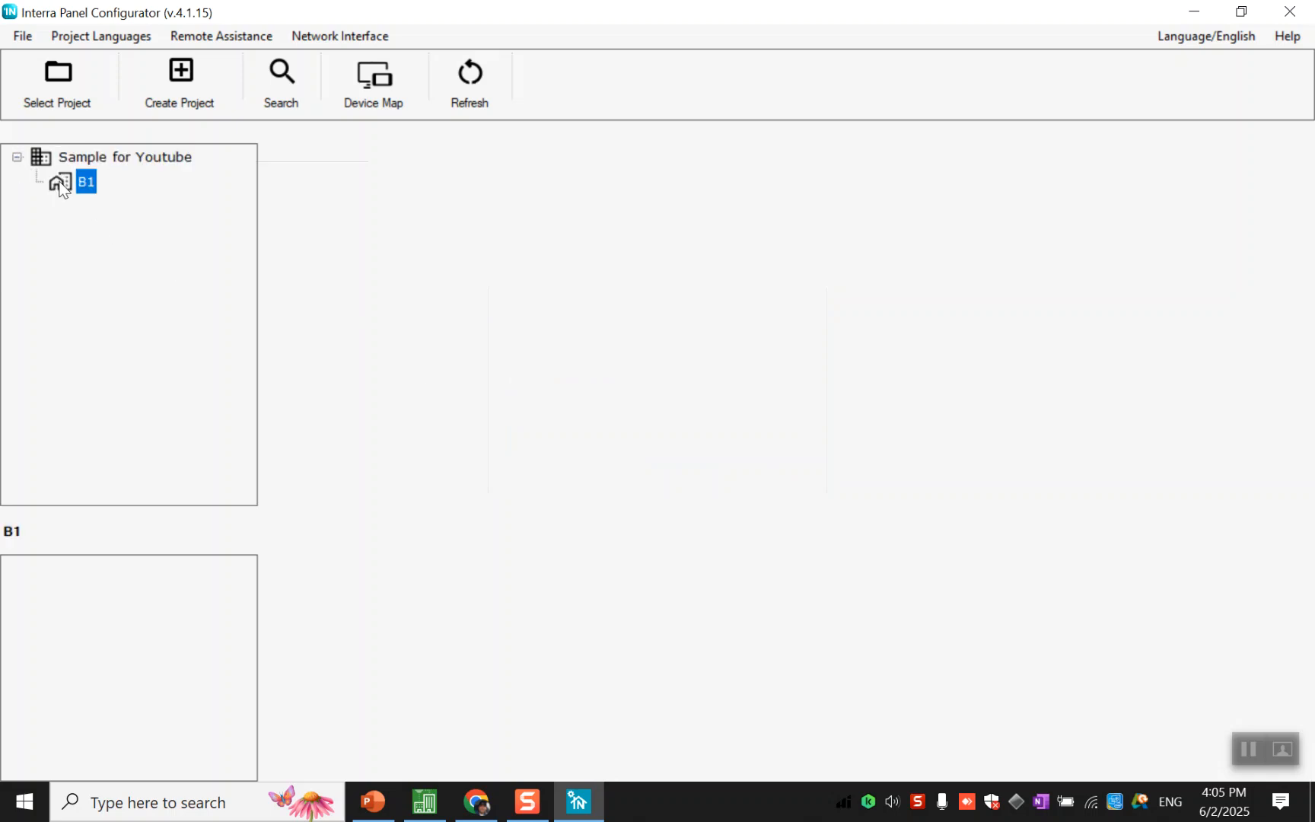
right_click(61, 184)
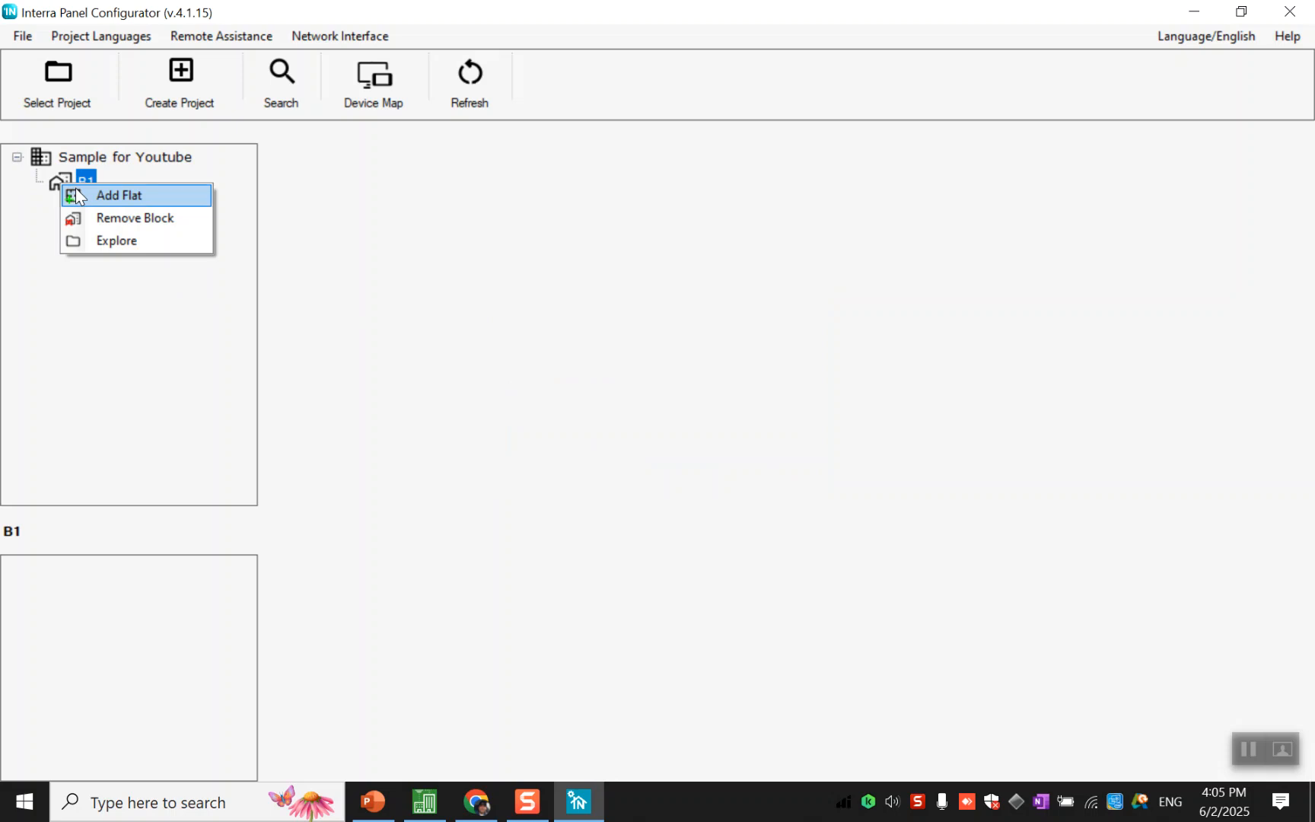
left_click(76, 189)
left_click(757, 468)
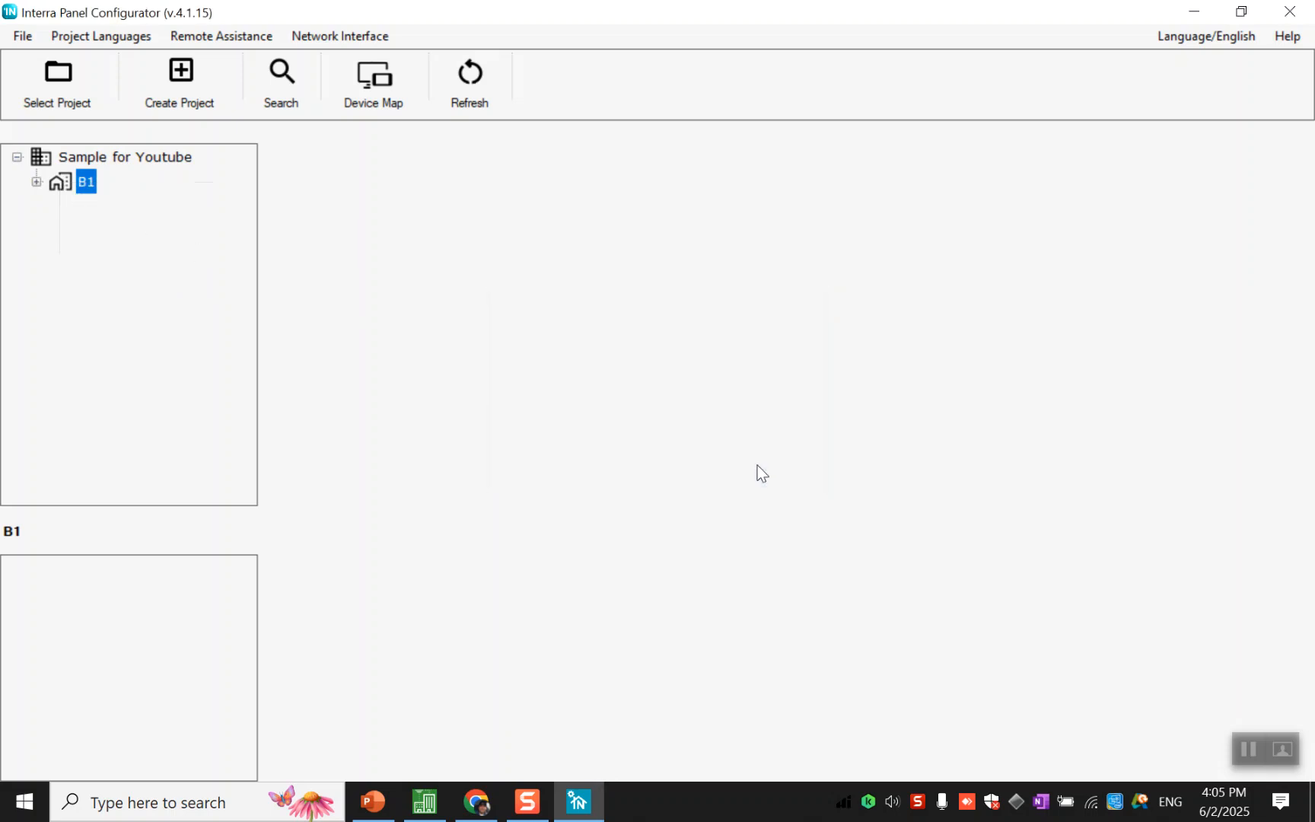
- Add a panel server named Server1 to flat D1, with type TOUCH_PANEL, model I4_10INCH and UI app UI_CLASSIC
left_click(36, 182)
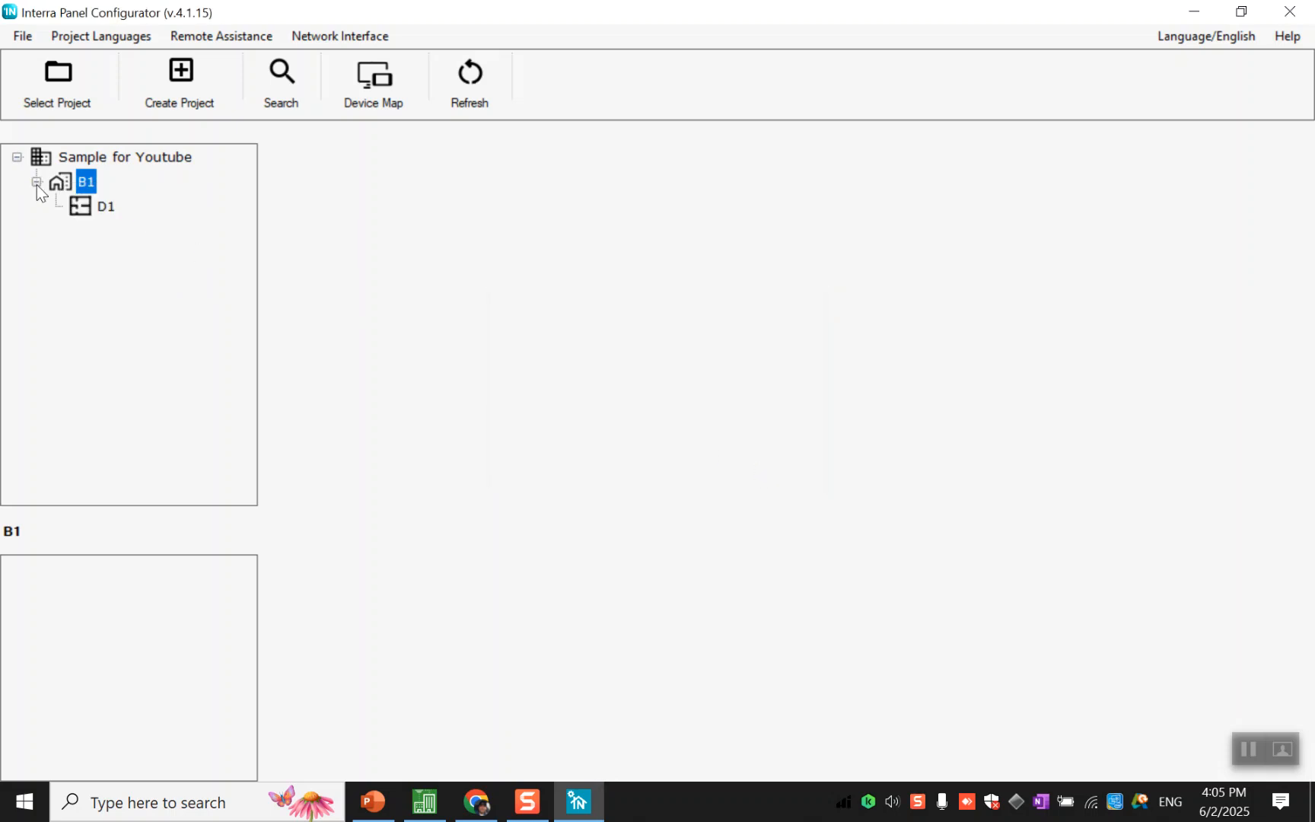
left_click(80, 207)
right_click(80, 206)
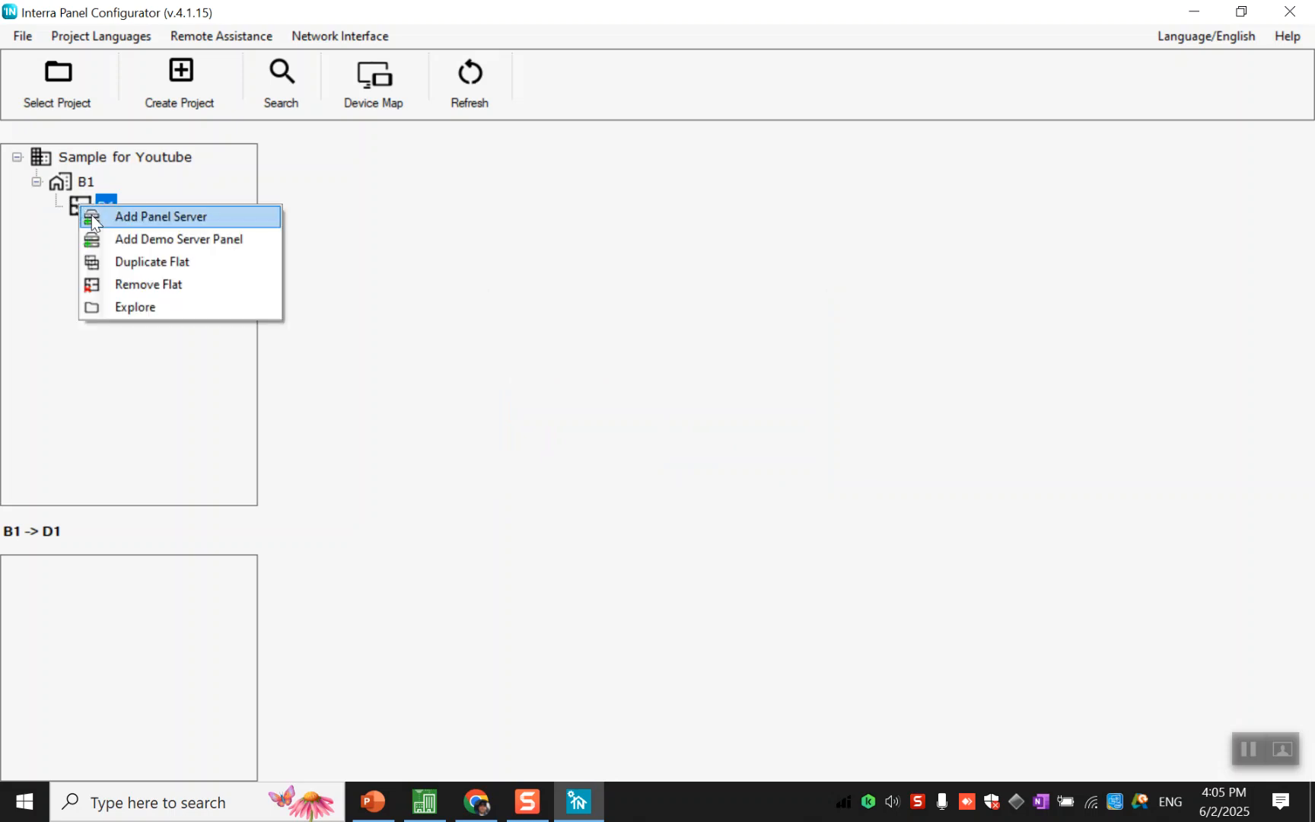
left_click(91, 215)
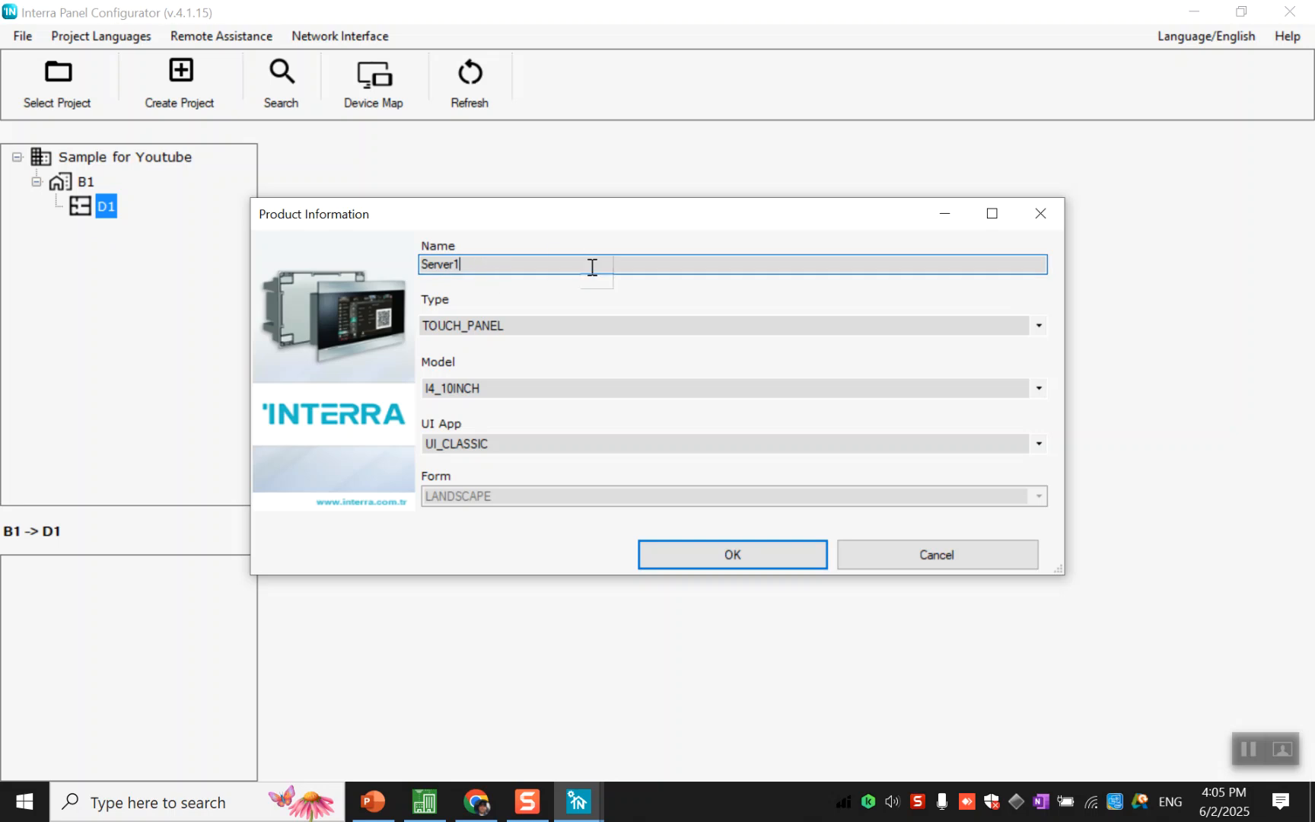
left_click(545, 325)
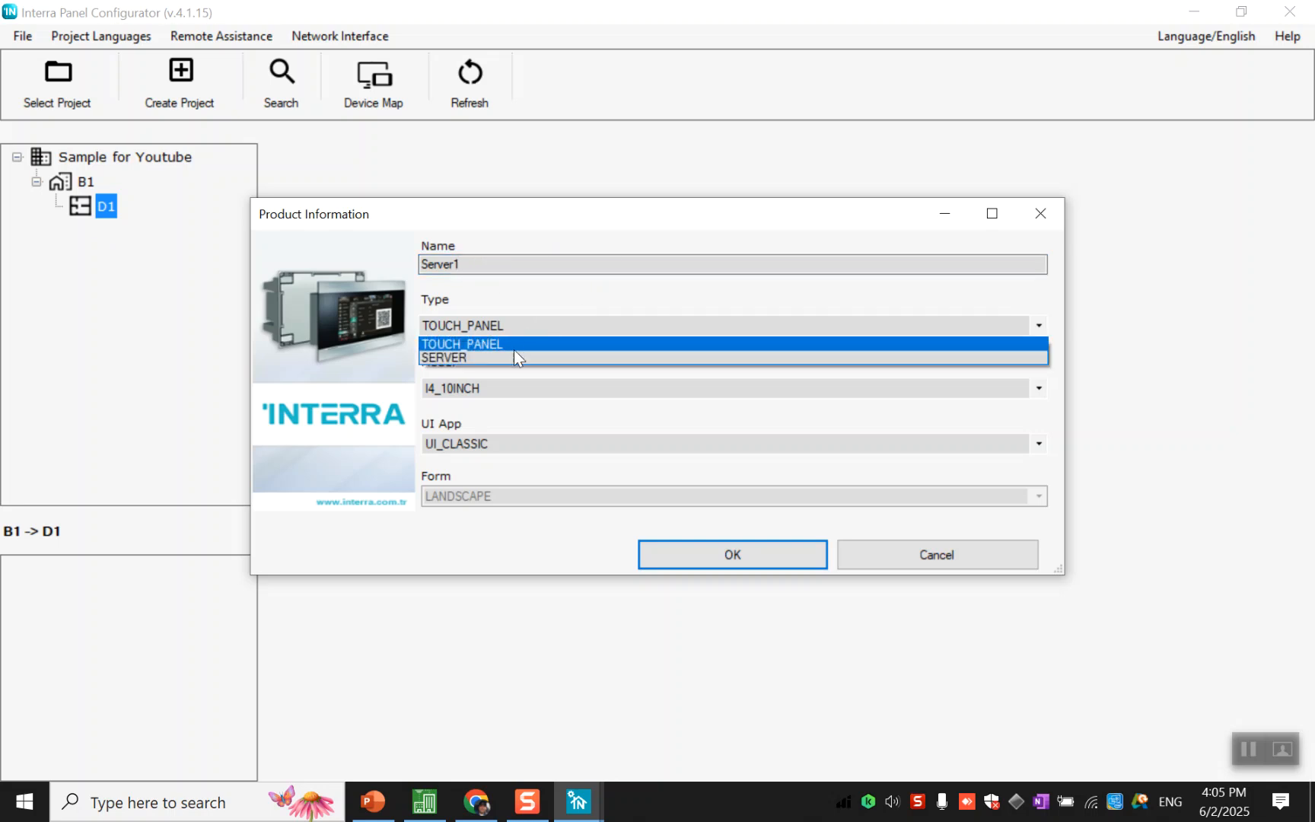
left_click(515, 346)
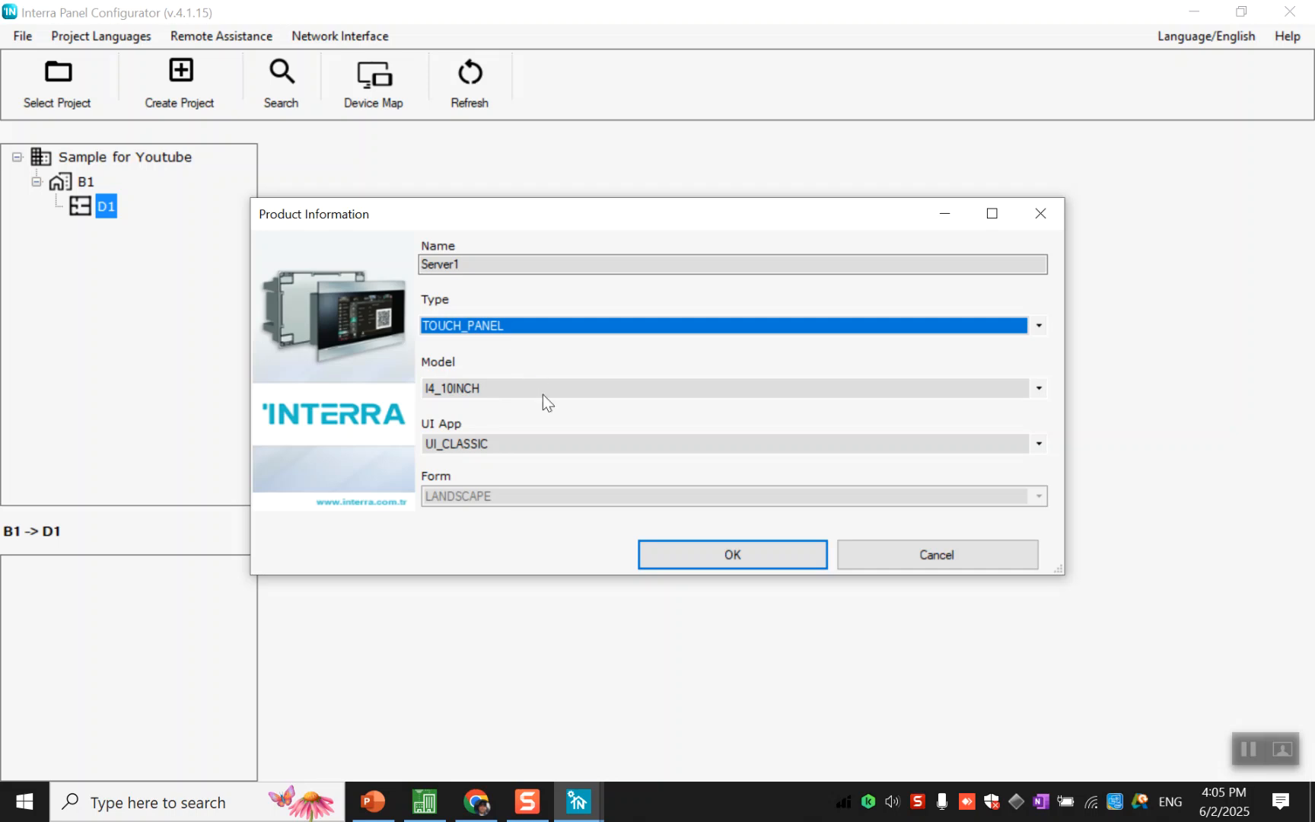
left_click(697, 541)
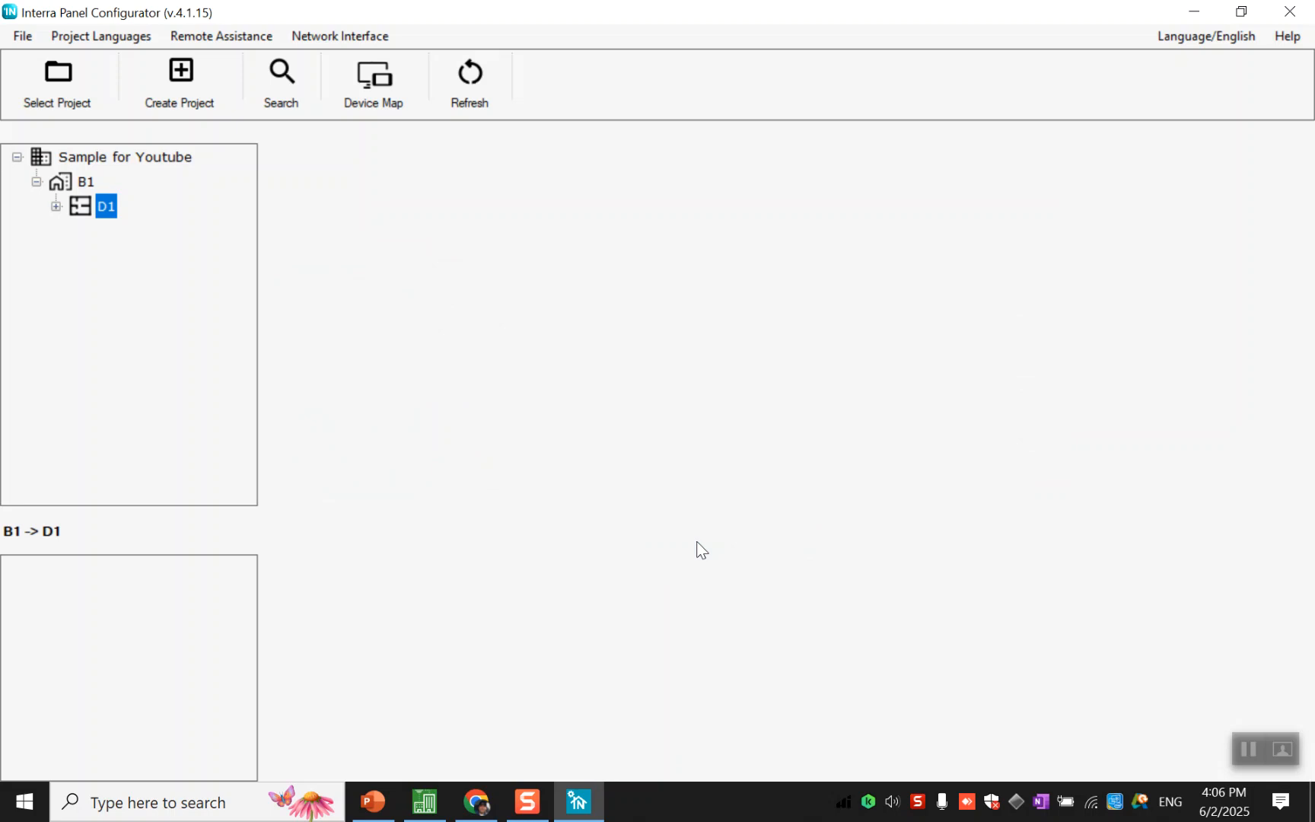
- Open the Config Settings page from the general settings of Server1 under flat D1
left_click(55, 206)
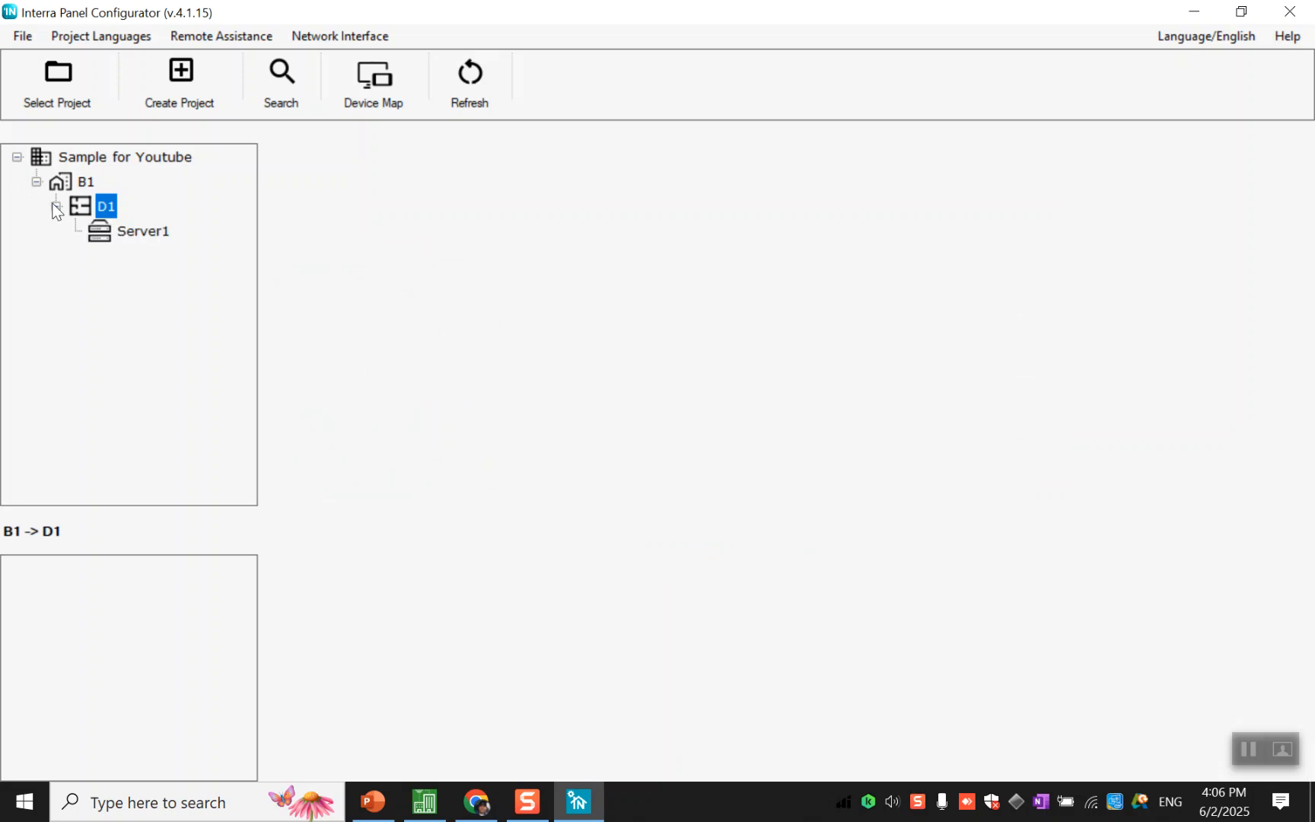
left_click(97, 232)
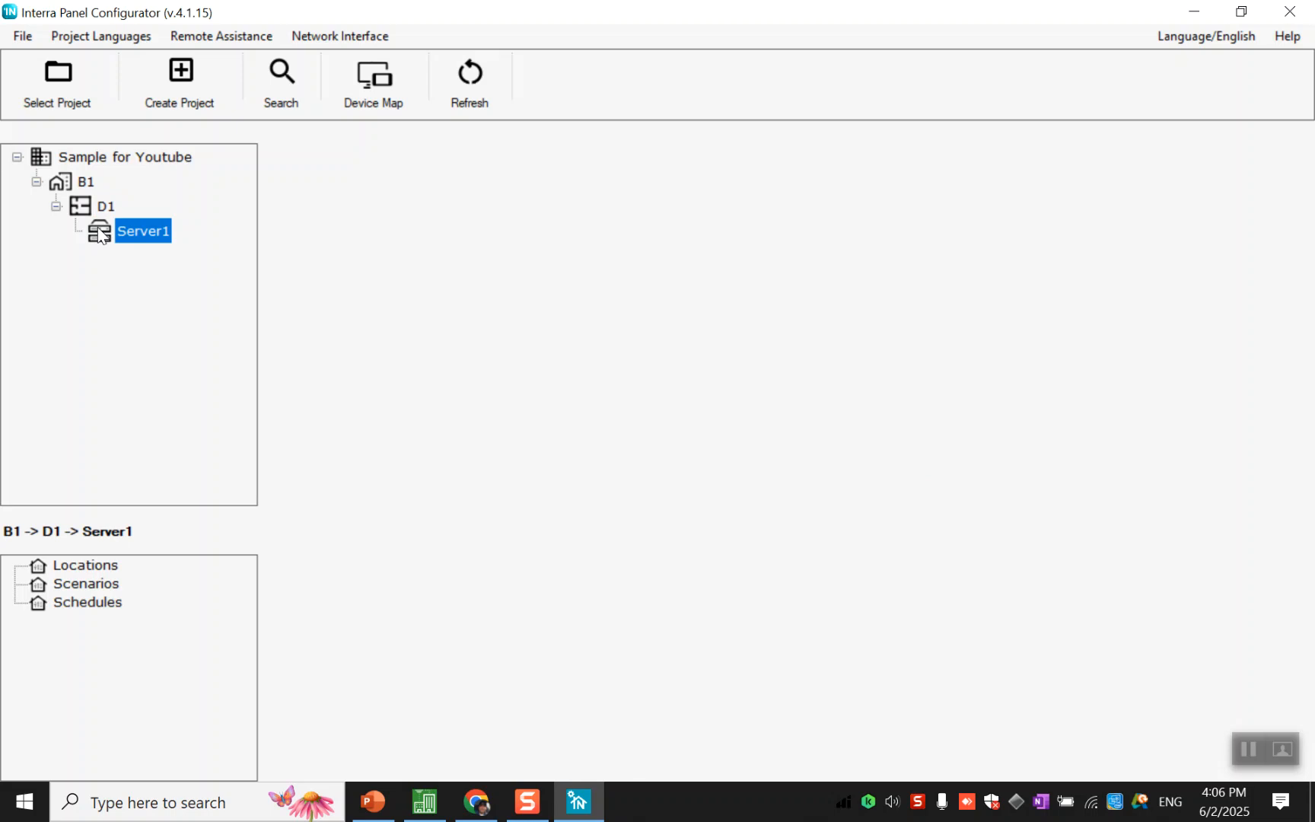
right_click(111, 237)
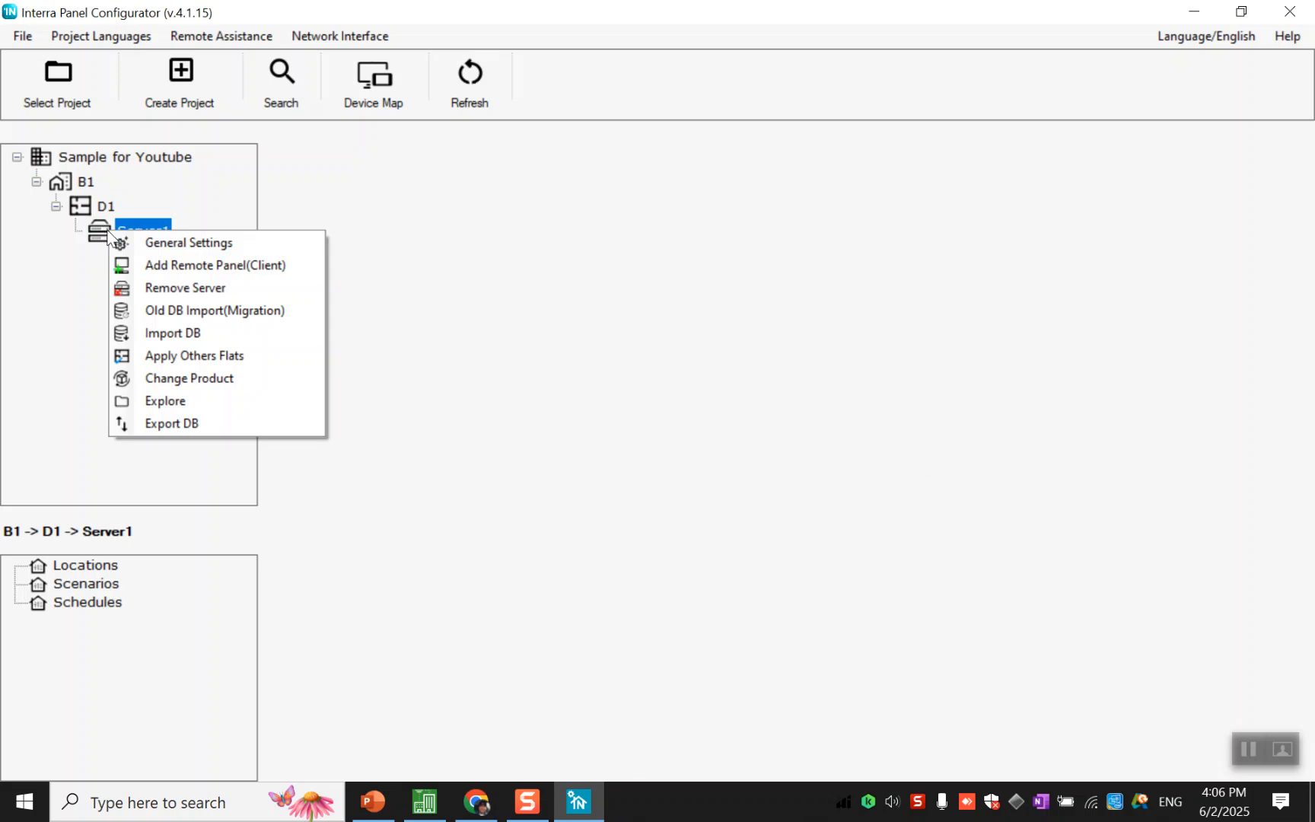
left_click(134, 242)
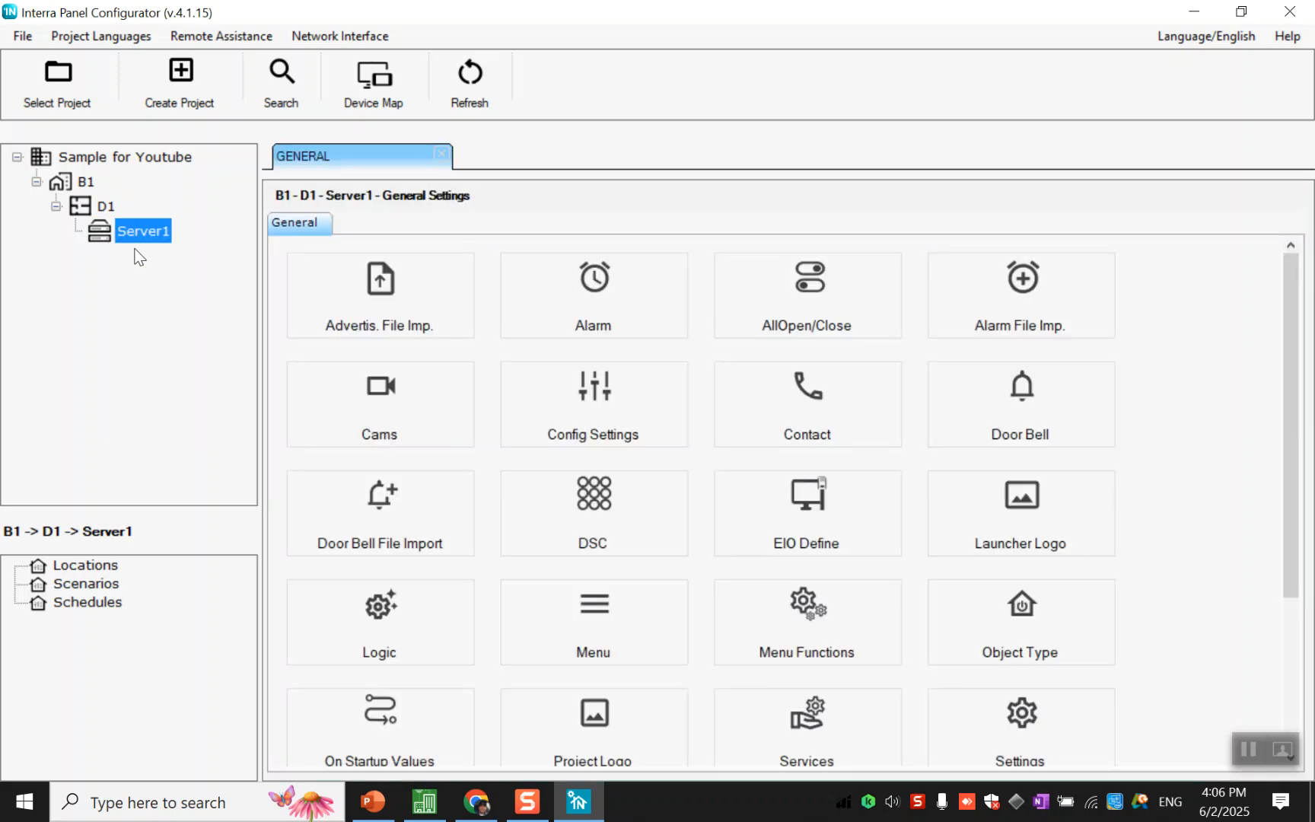
right_click(137, 226)
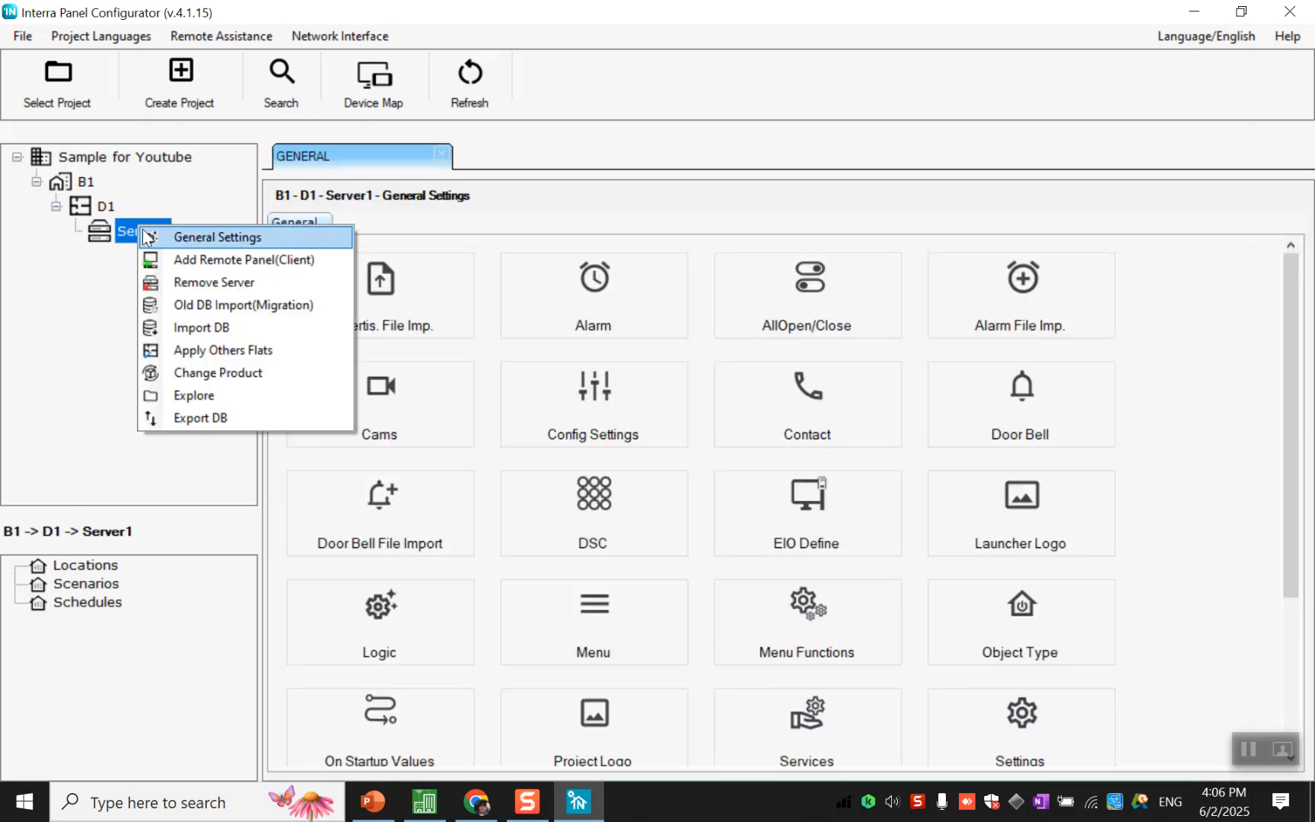
left_click(143, 232)
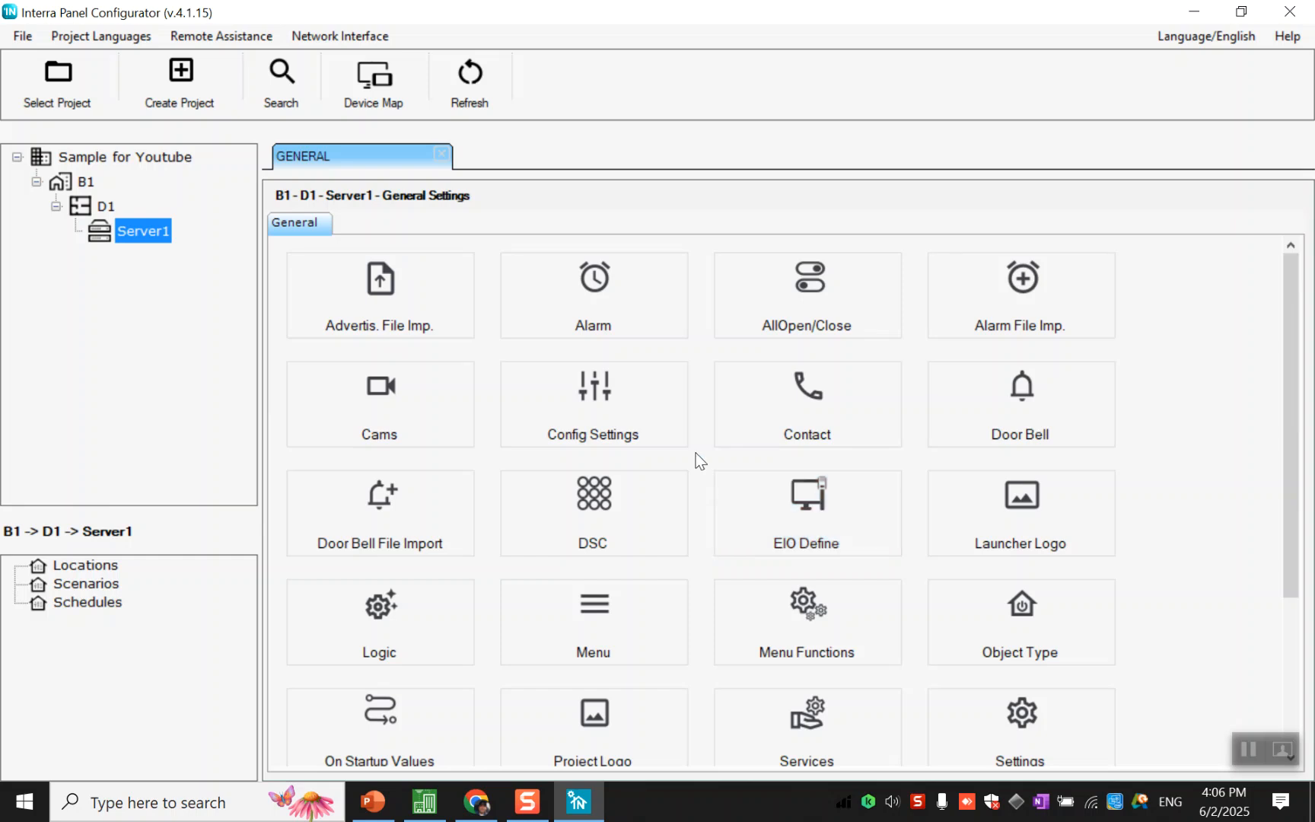
left_click(614, 379)
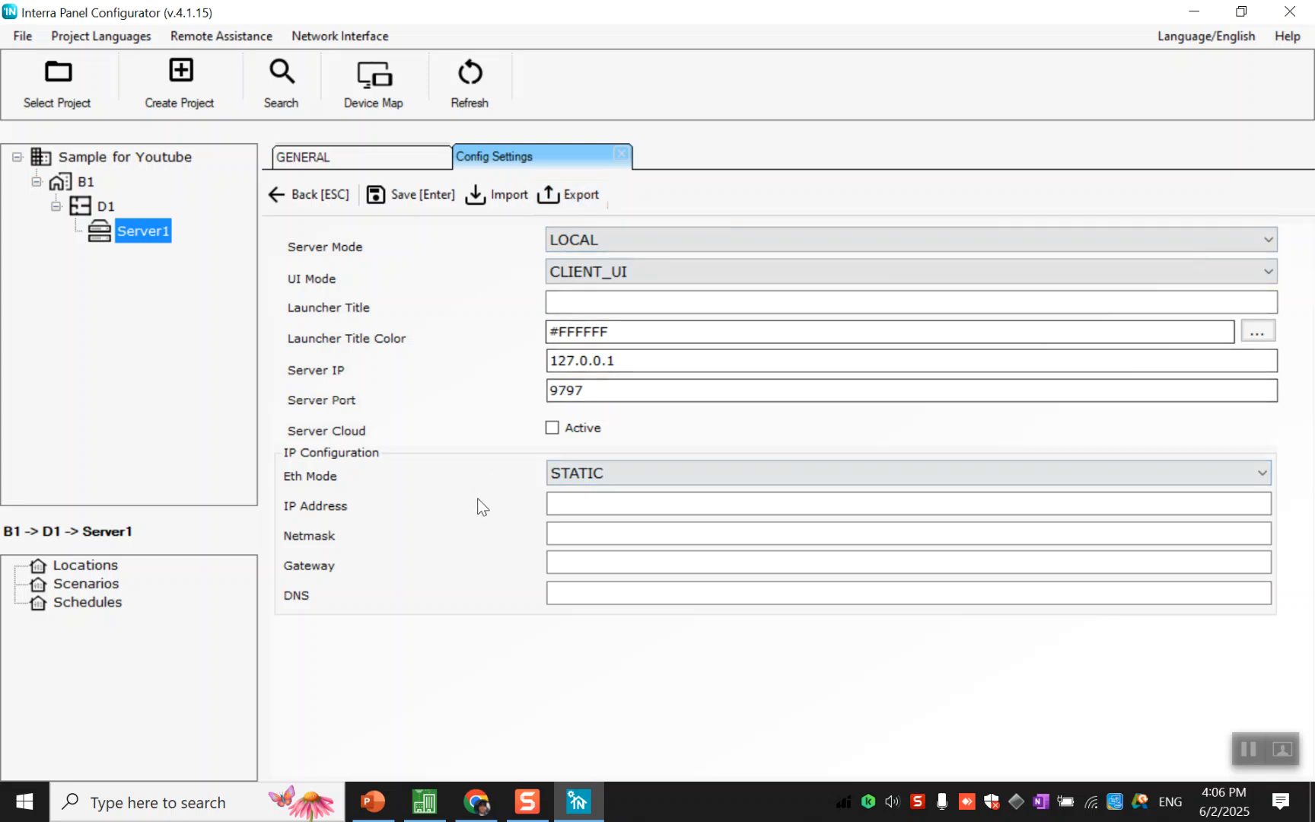
- Set the static IP address to 192.168.1.100 and the netmask to 255.255.255.0 in the IP configuration
left_click(565, 509)
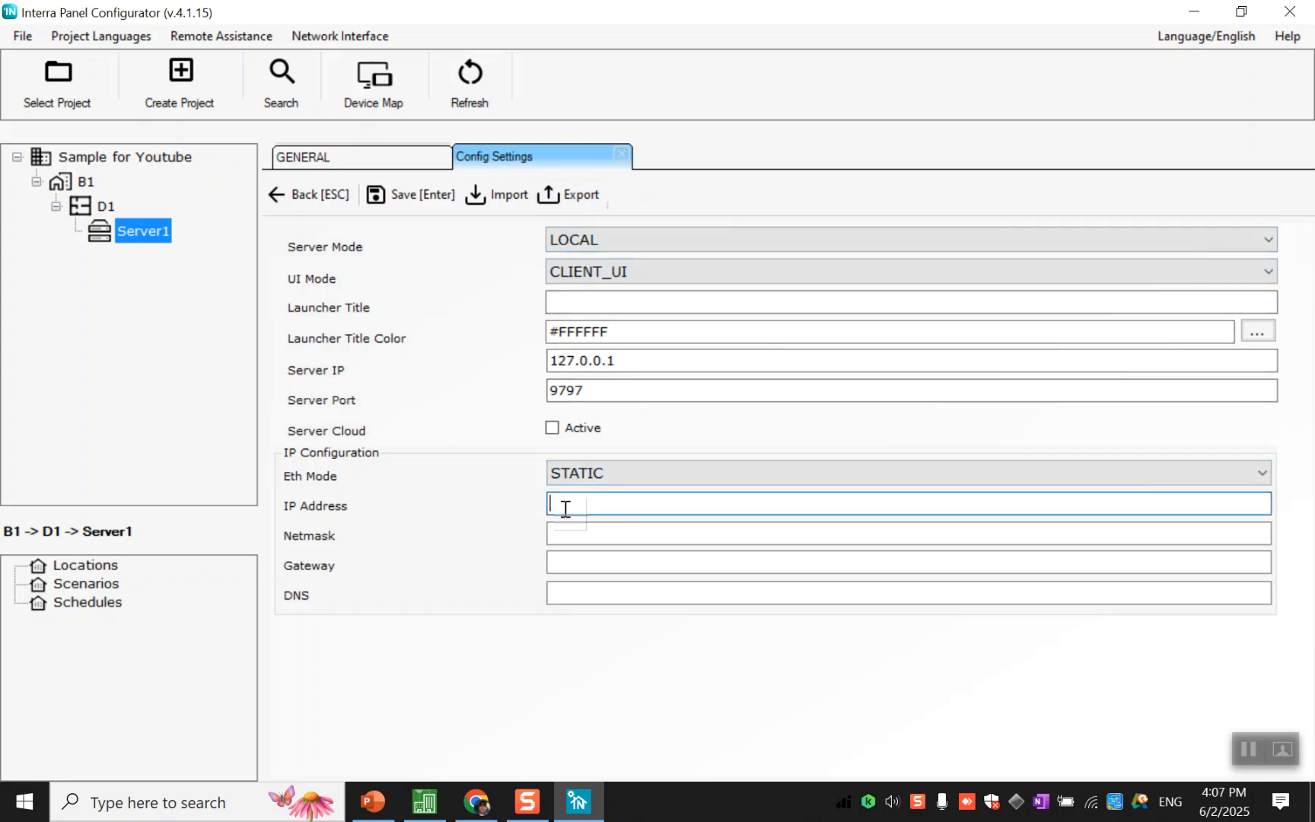
type("192.168.1.100")
left_click(615, 535)
type("2555")
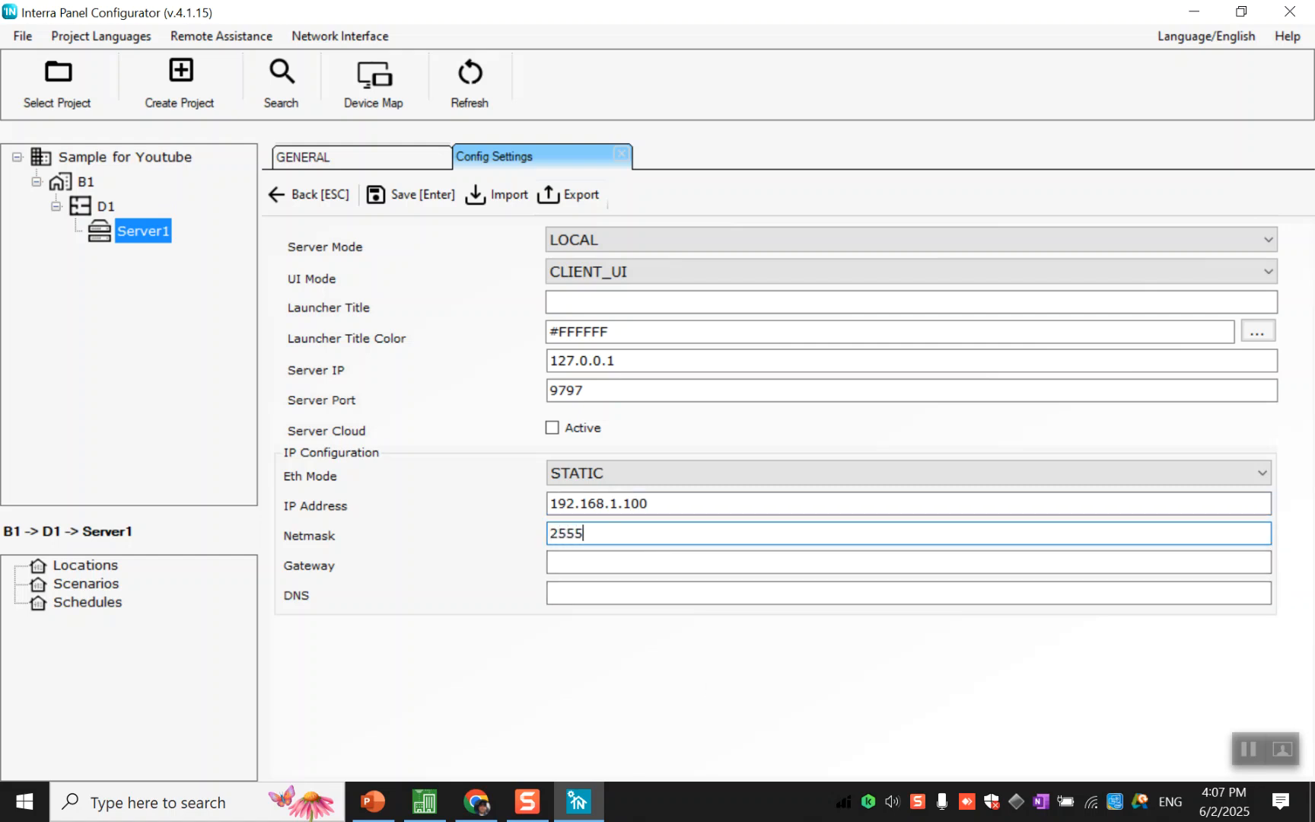
key("BackSpace")
type(".255.255.0")
- Set the gateway to 192.168.1.1 and the DNS to 8.8.8.8, and save the server configuration
left_click(637, 560)
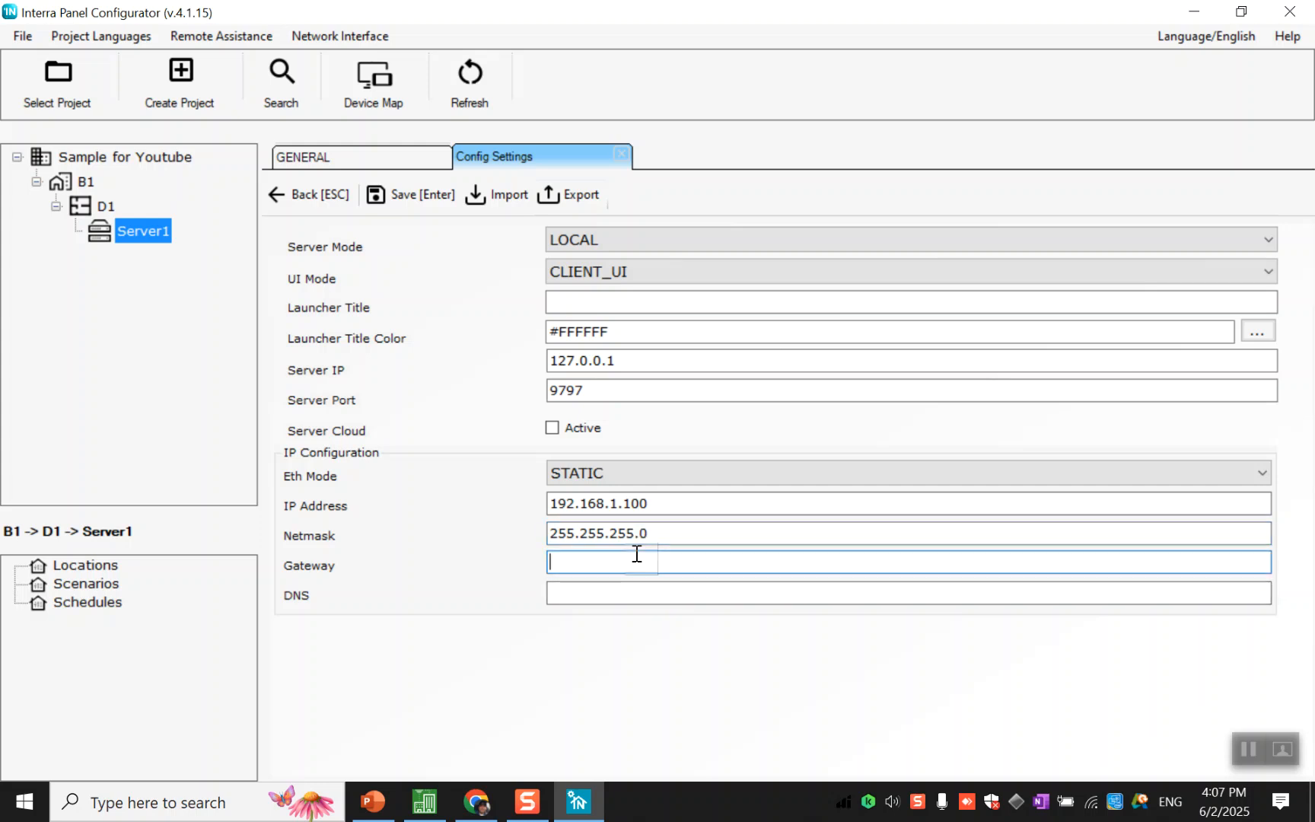
type("192.168.1.1")
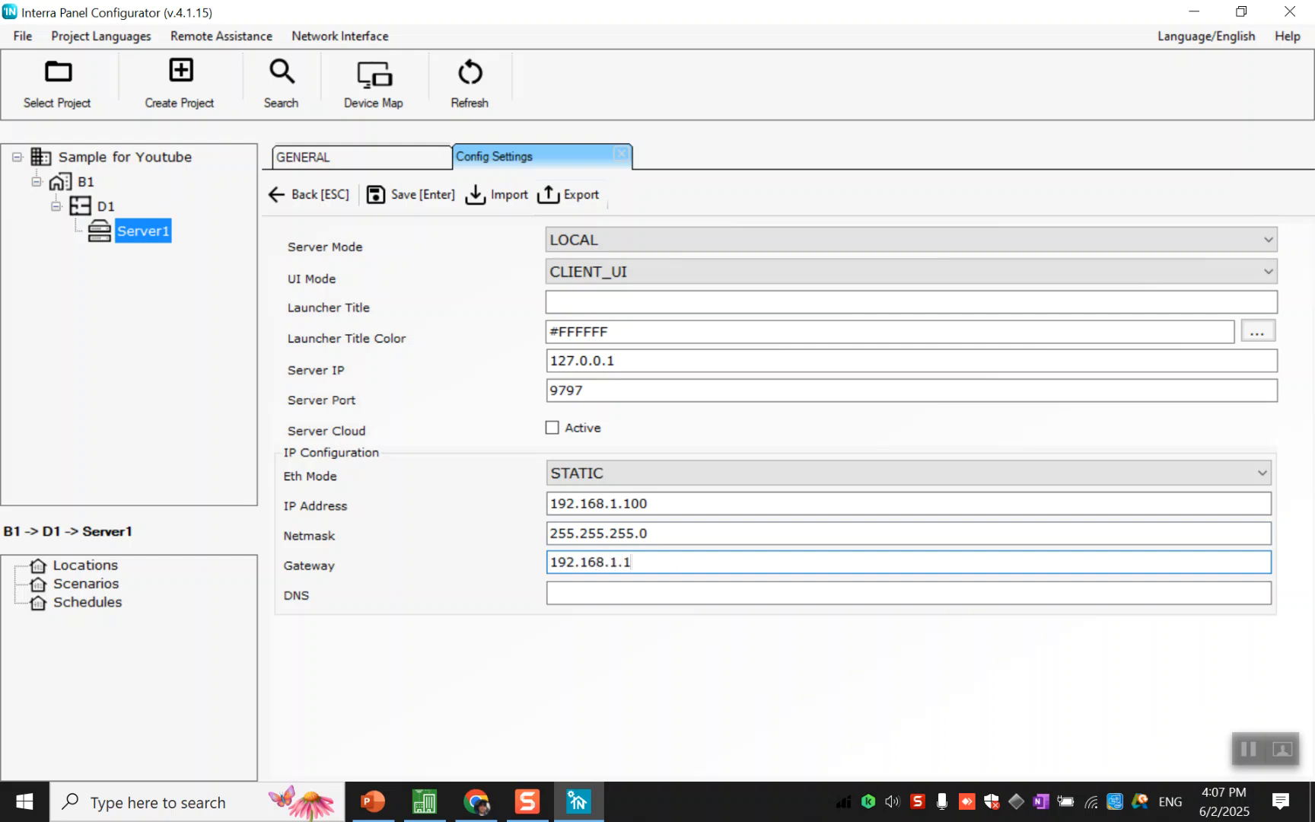
left_click(649, 595)
type("8.8.")
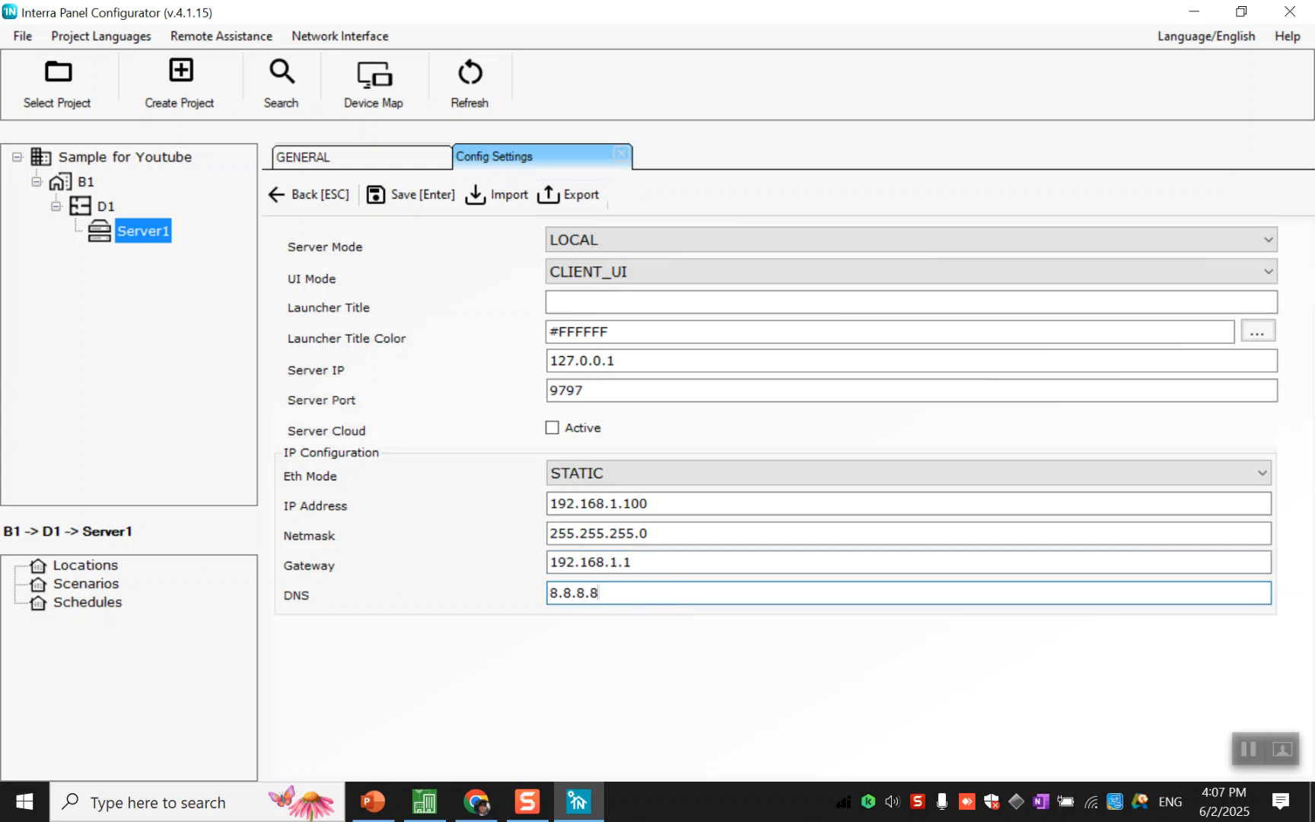
type("8.8")
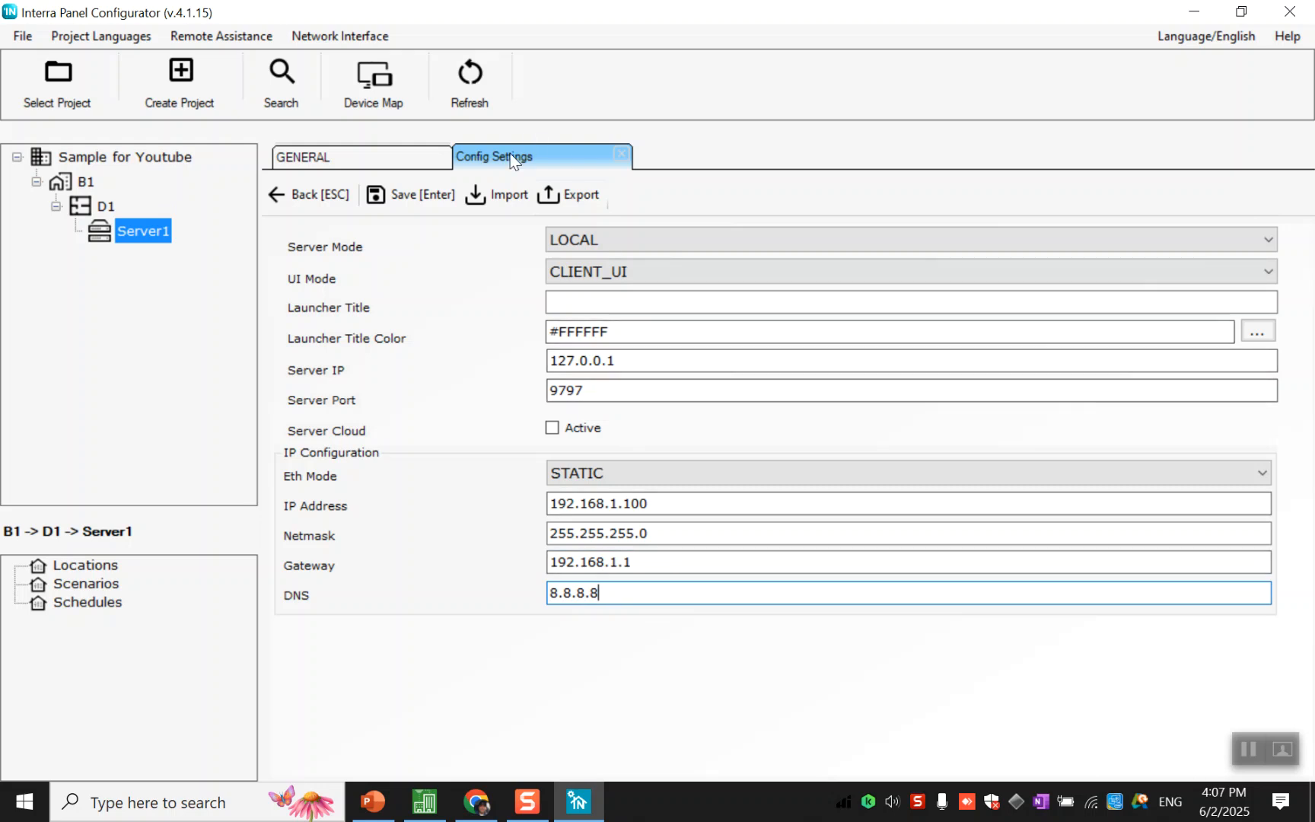
left_click(425, 194)
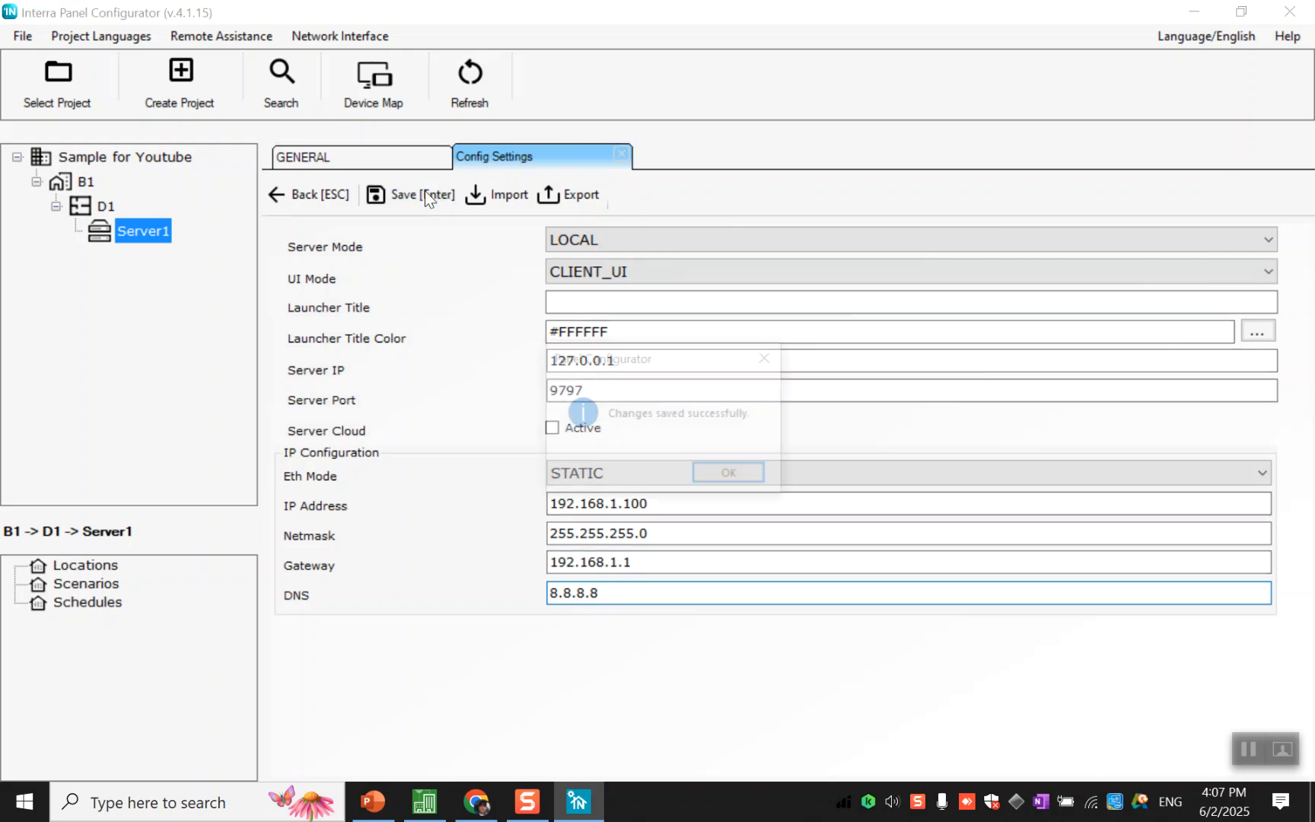
left_click(721, 467)
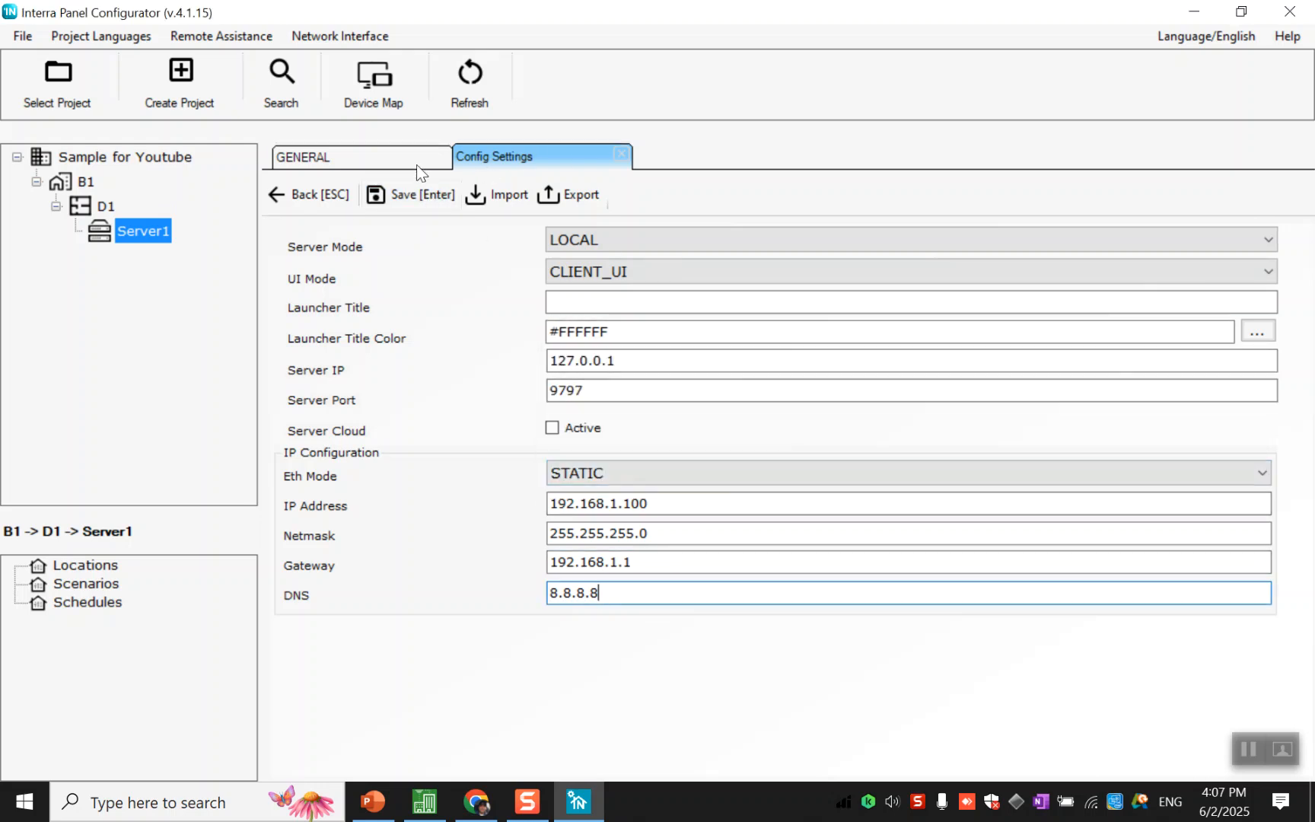
left_click(416, 164)
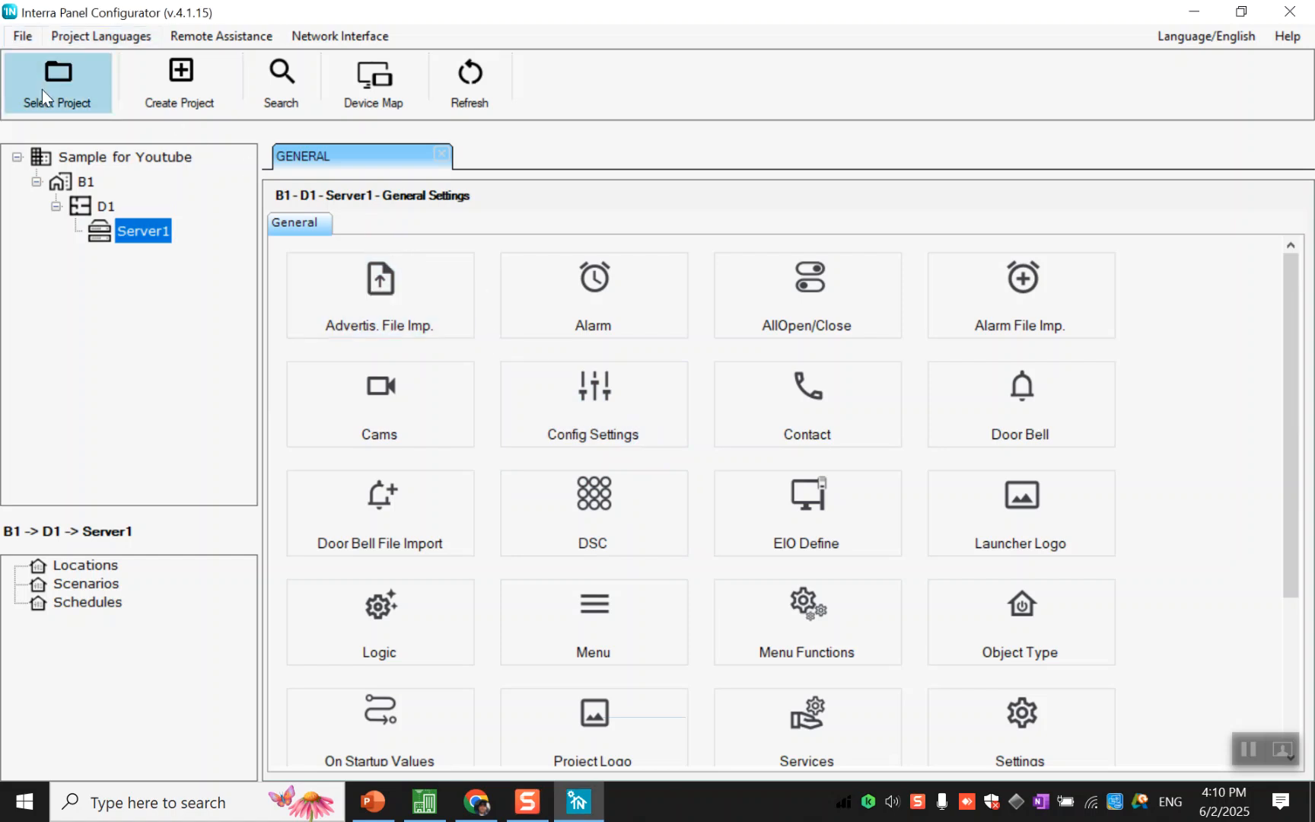
left_click(23, 36)
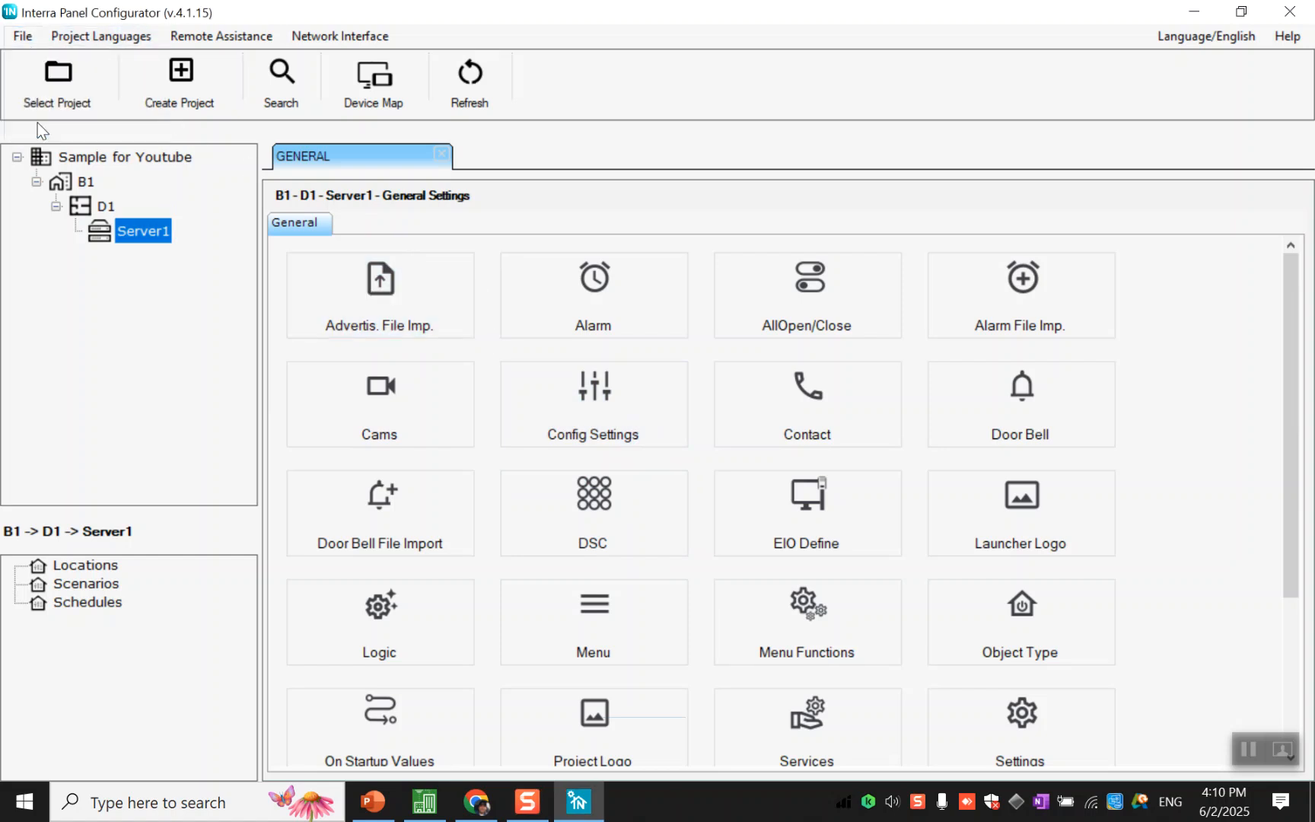
- Open the ESF file window, switch to ETS6 and export the Interra Sample project to Downloads as OPC export Interra Sample.esf
left_click(37, 122)
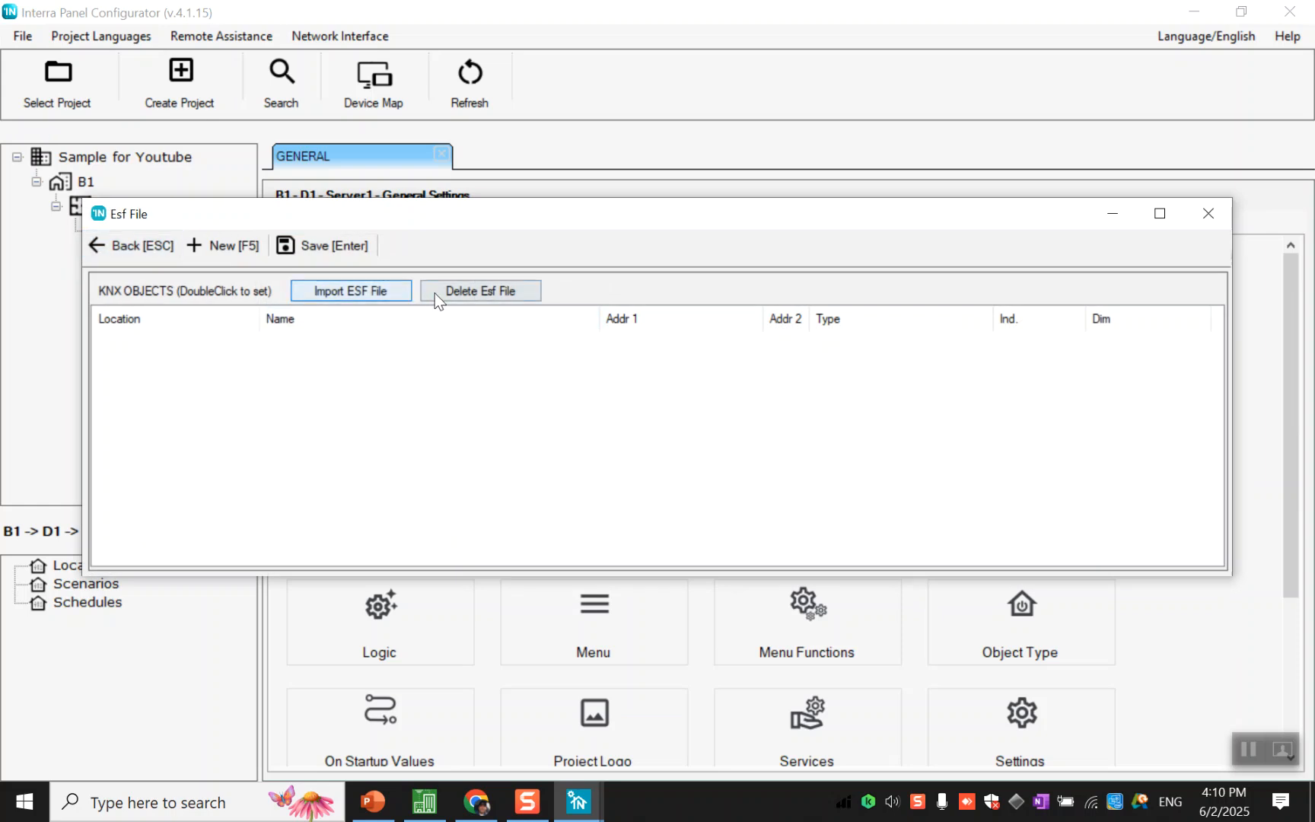
left_click(413, 801)
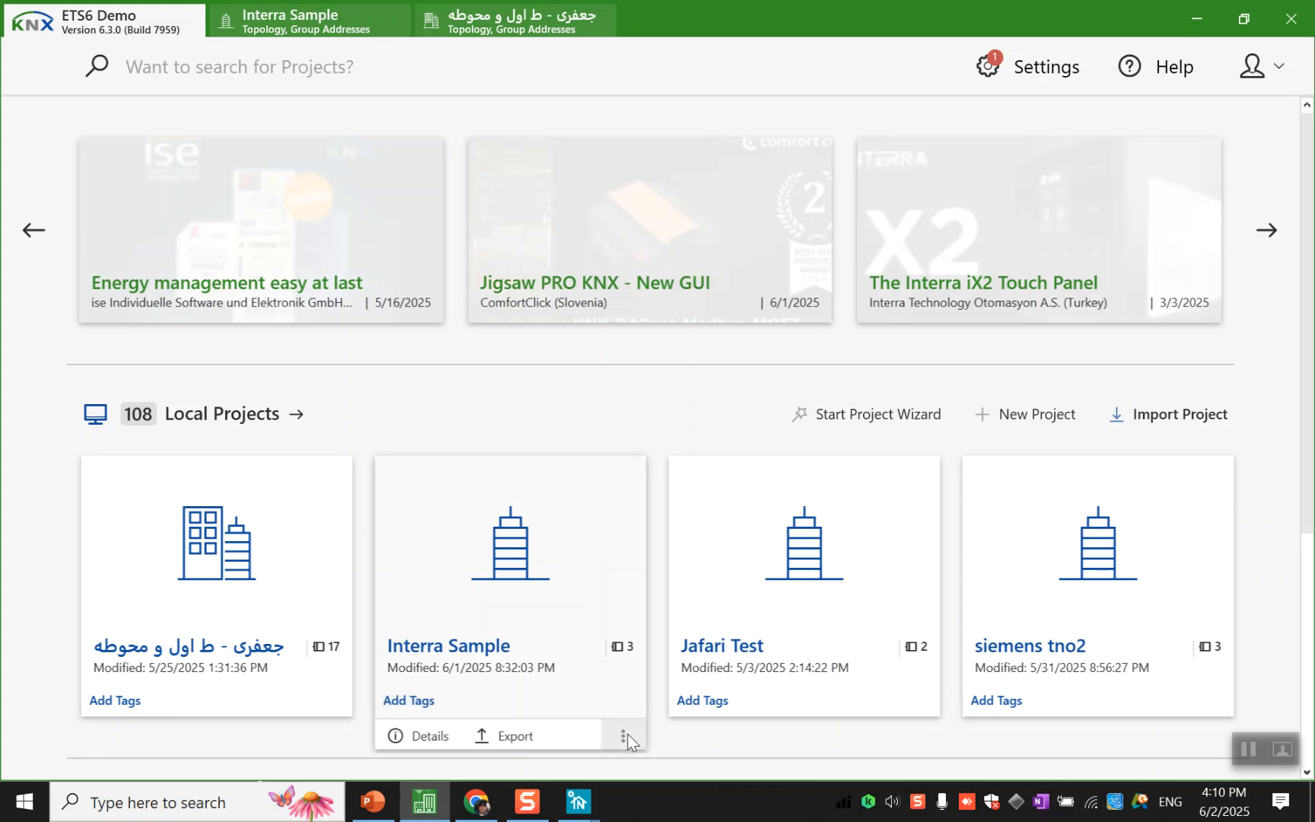
left_click(624, 736)
left_click(541, 736)
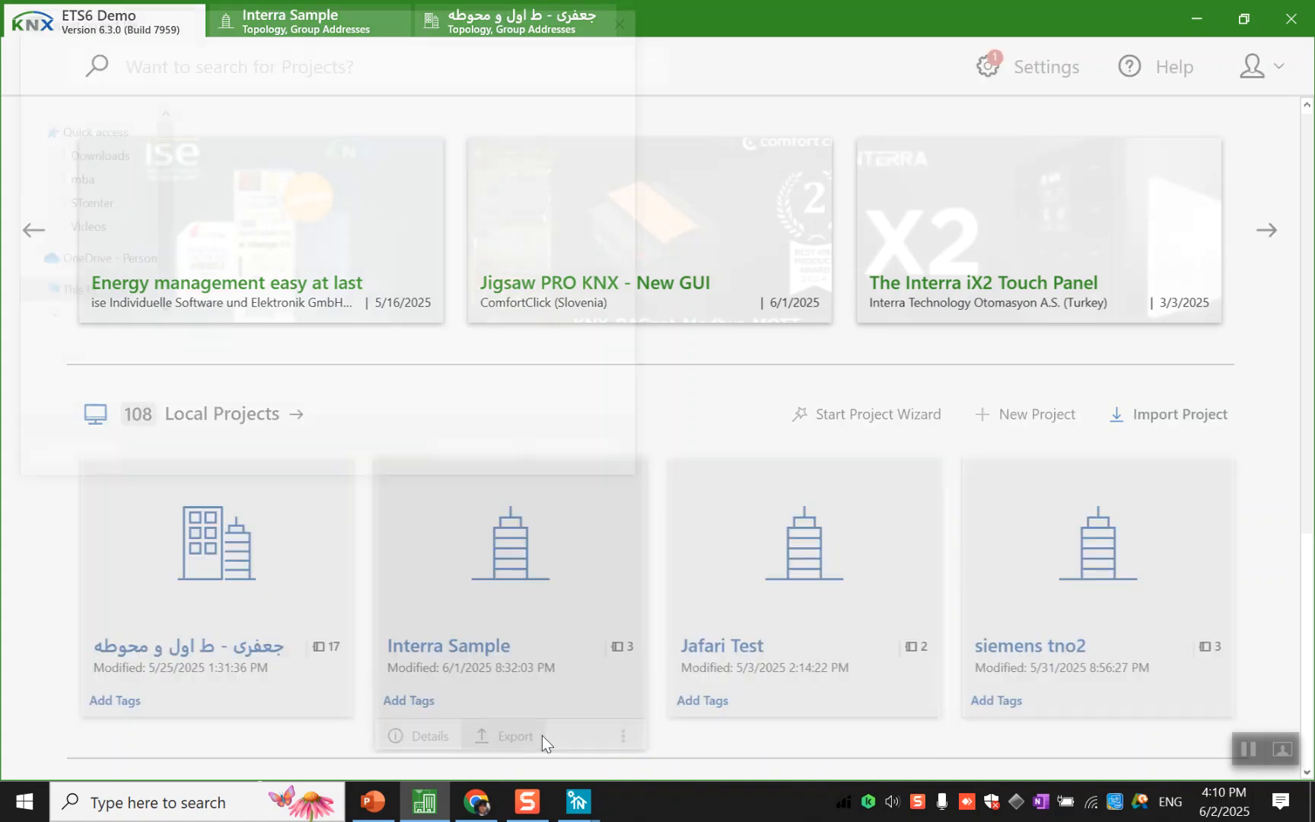
left_click(399, 372)
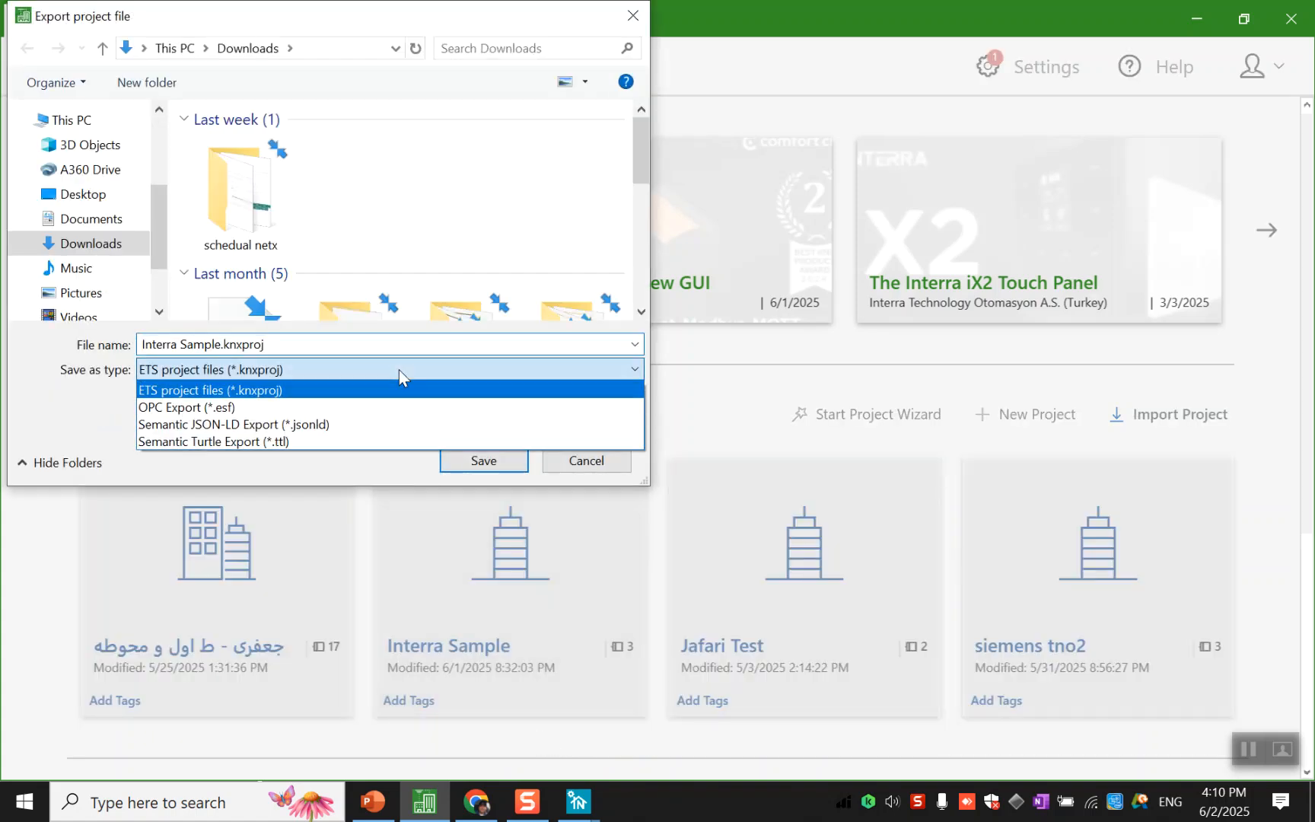
left_click(389, 409)
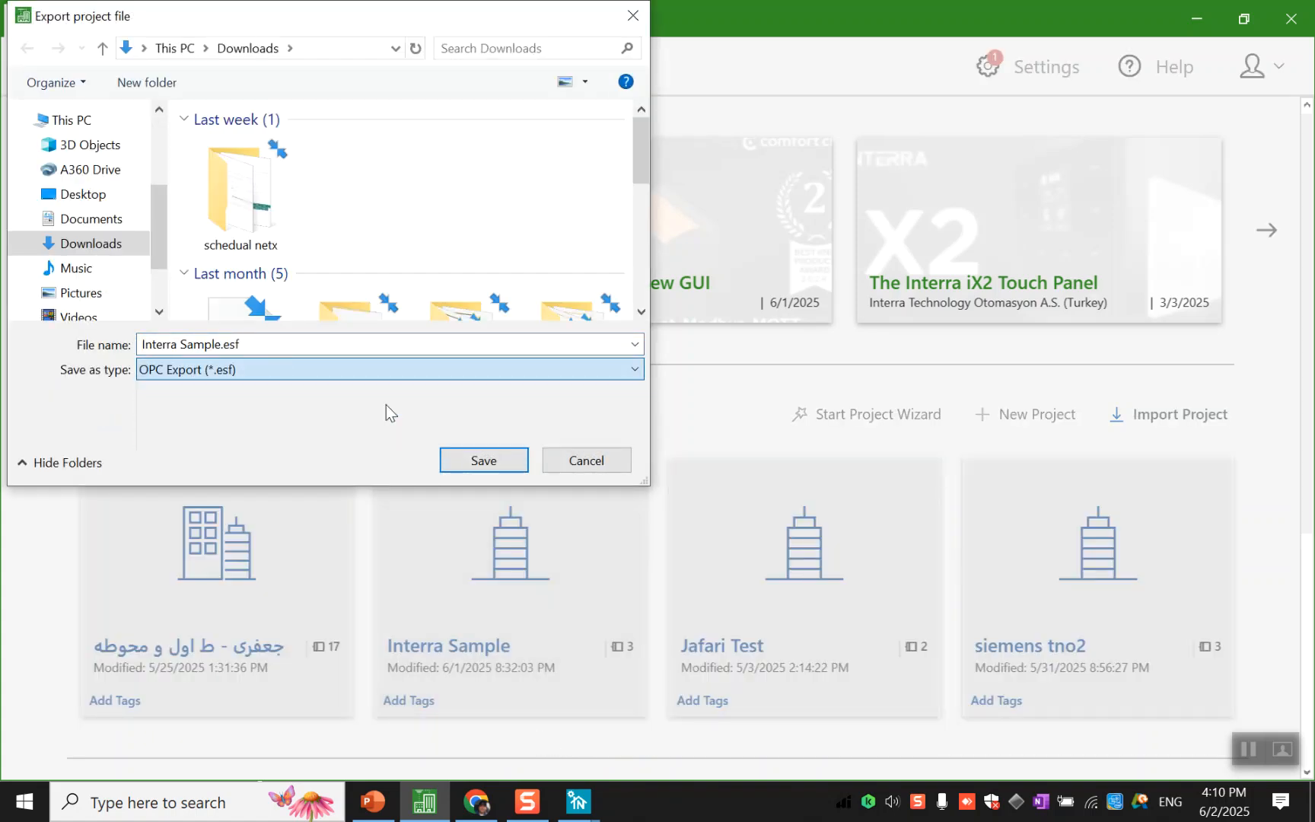
left_click(467, 464)
left_click(703, 480)
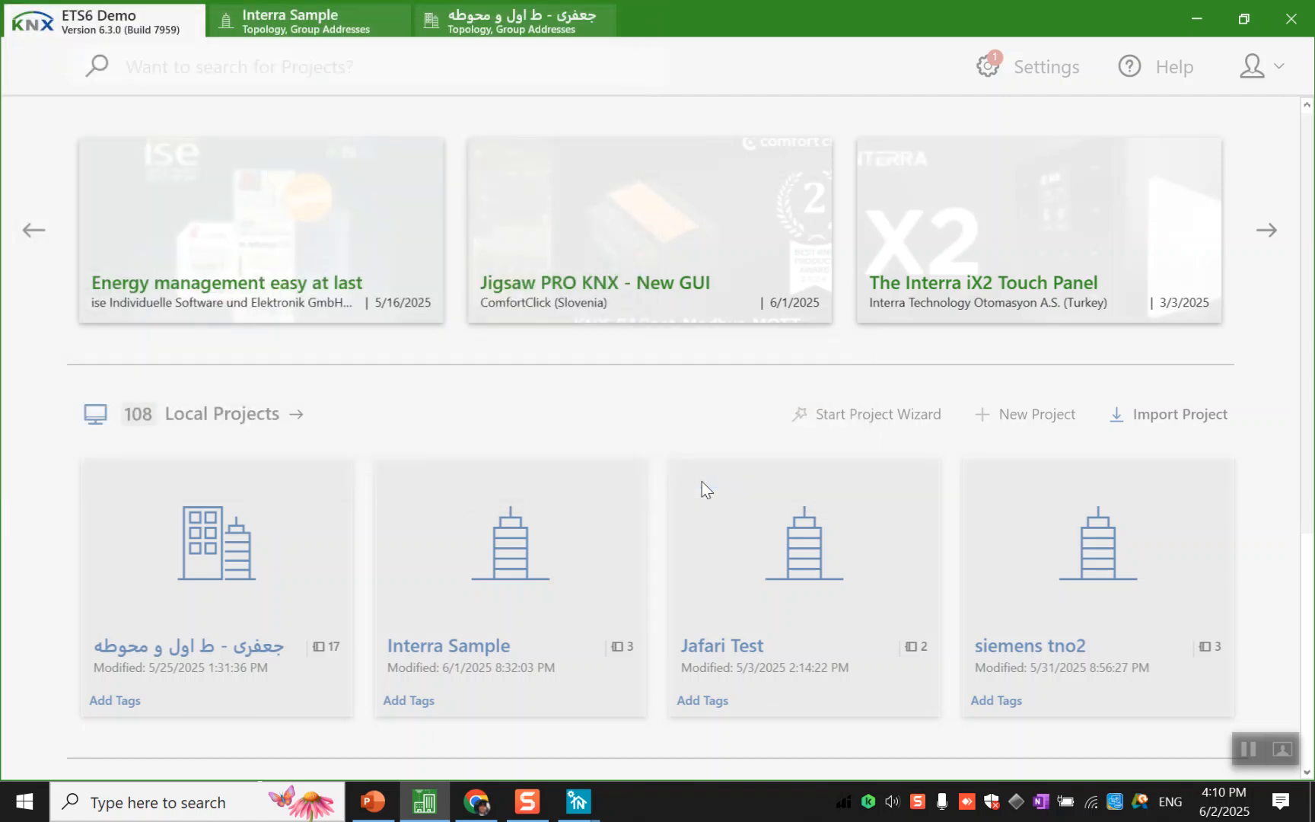
- Switch back to Interra Panel Configurator and import Interra Sample.esf from Downloads as the KNX objects list
mouse_move(579, 802)
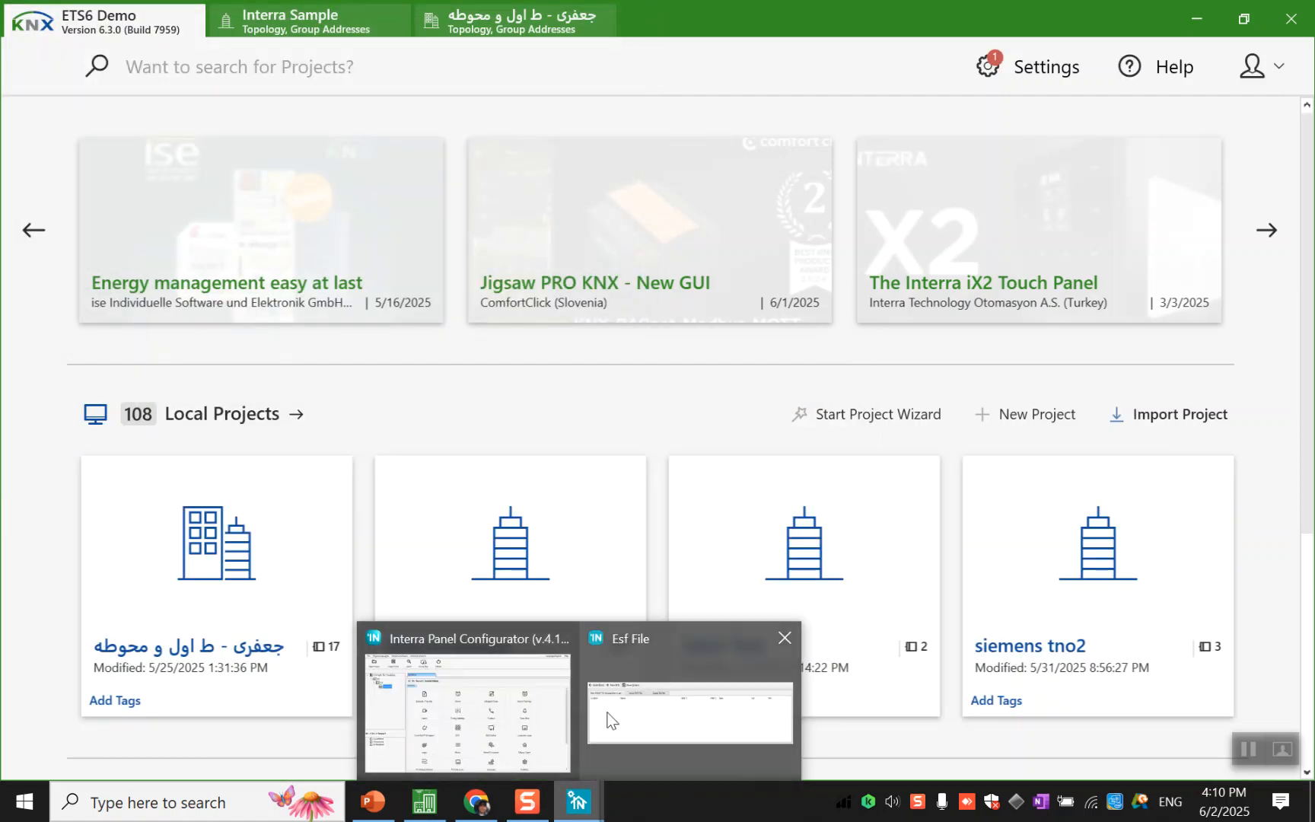
left_click(607, 720)
left_click(321, 291)
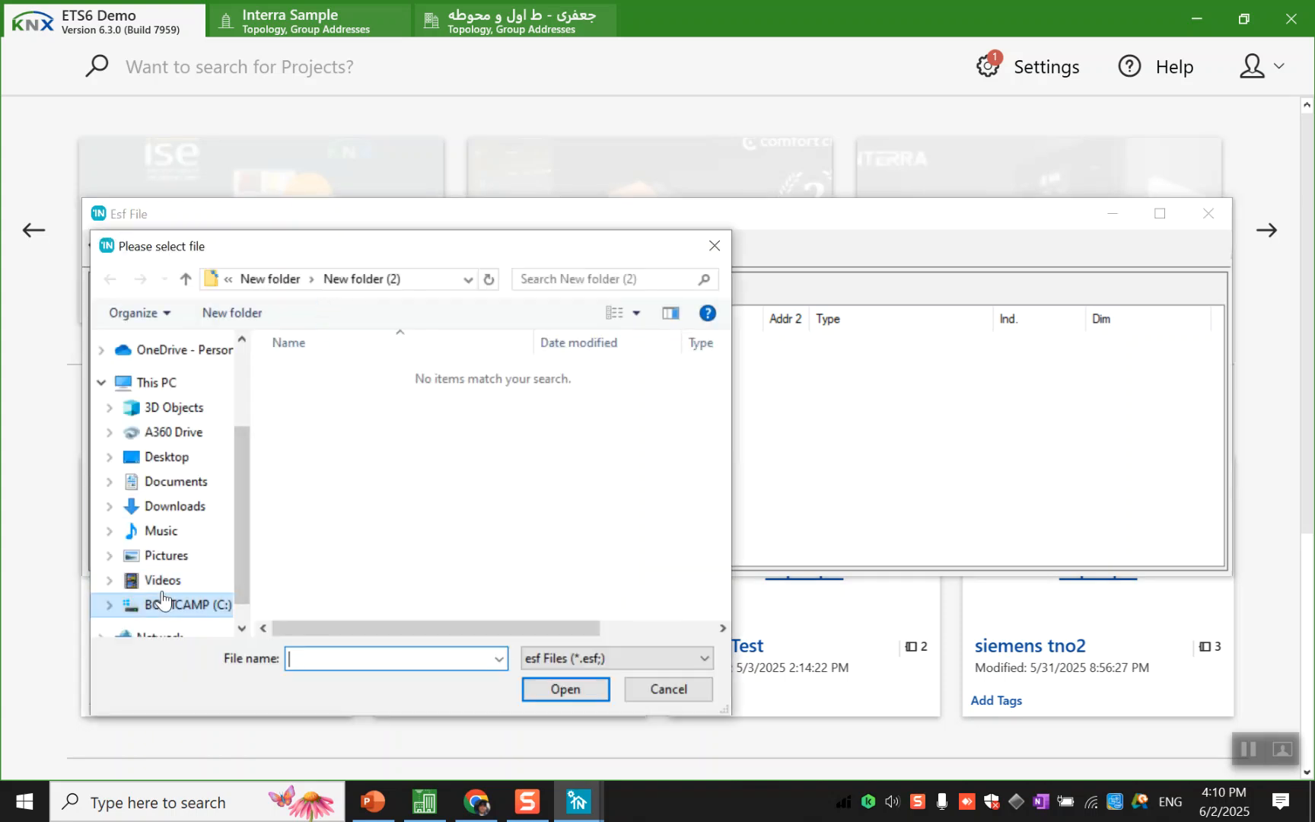
left_click(175, 507)
double_click(316, 424)
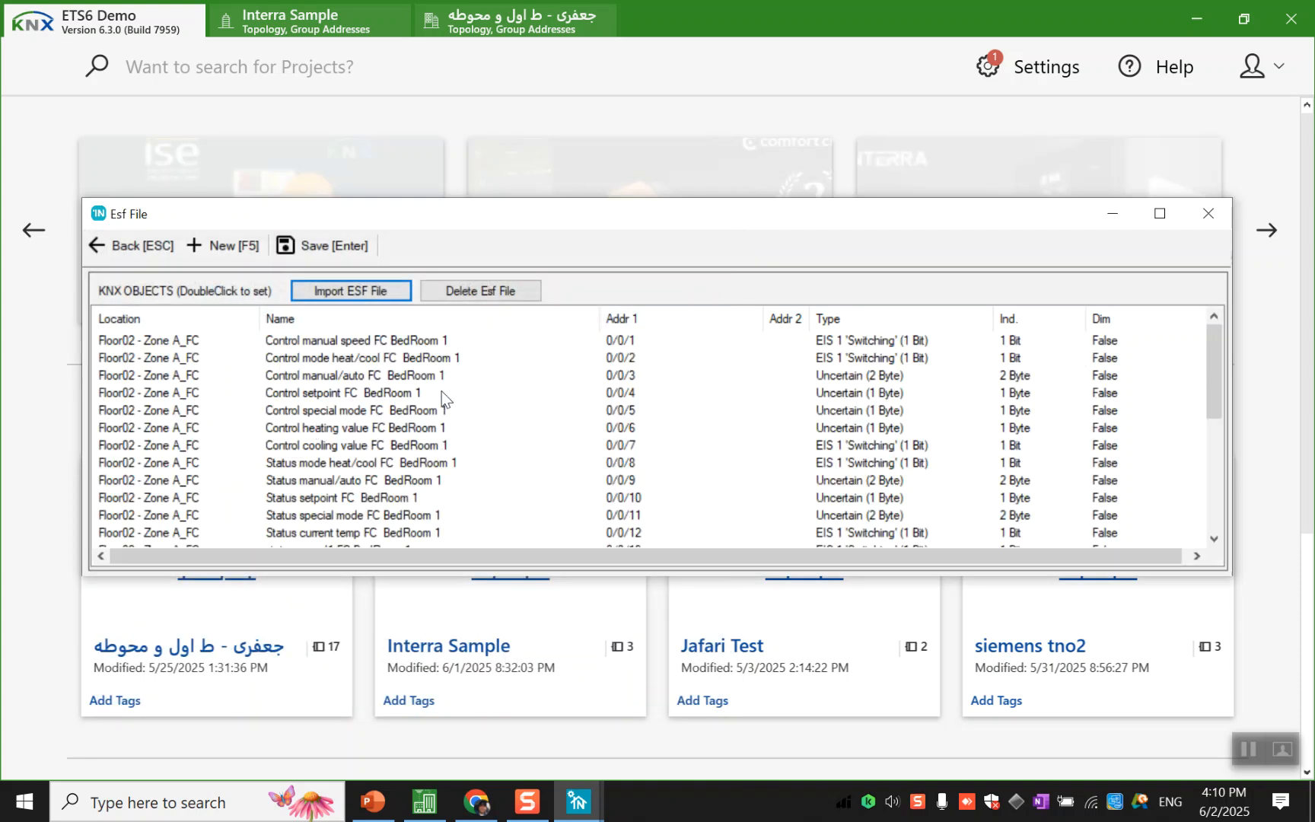
scroll(478, 418, "down", 5)
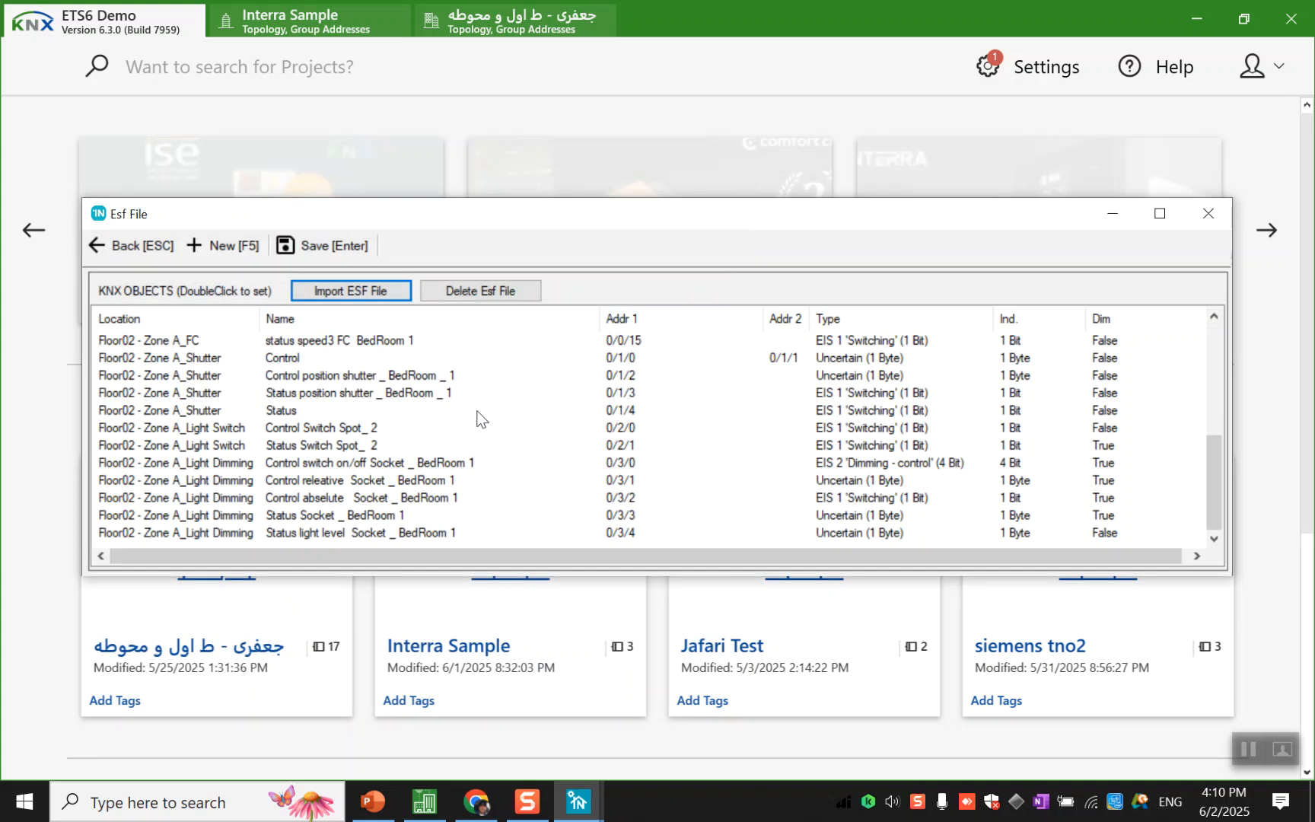
left_click(97, 251)
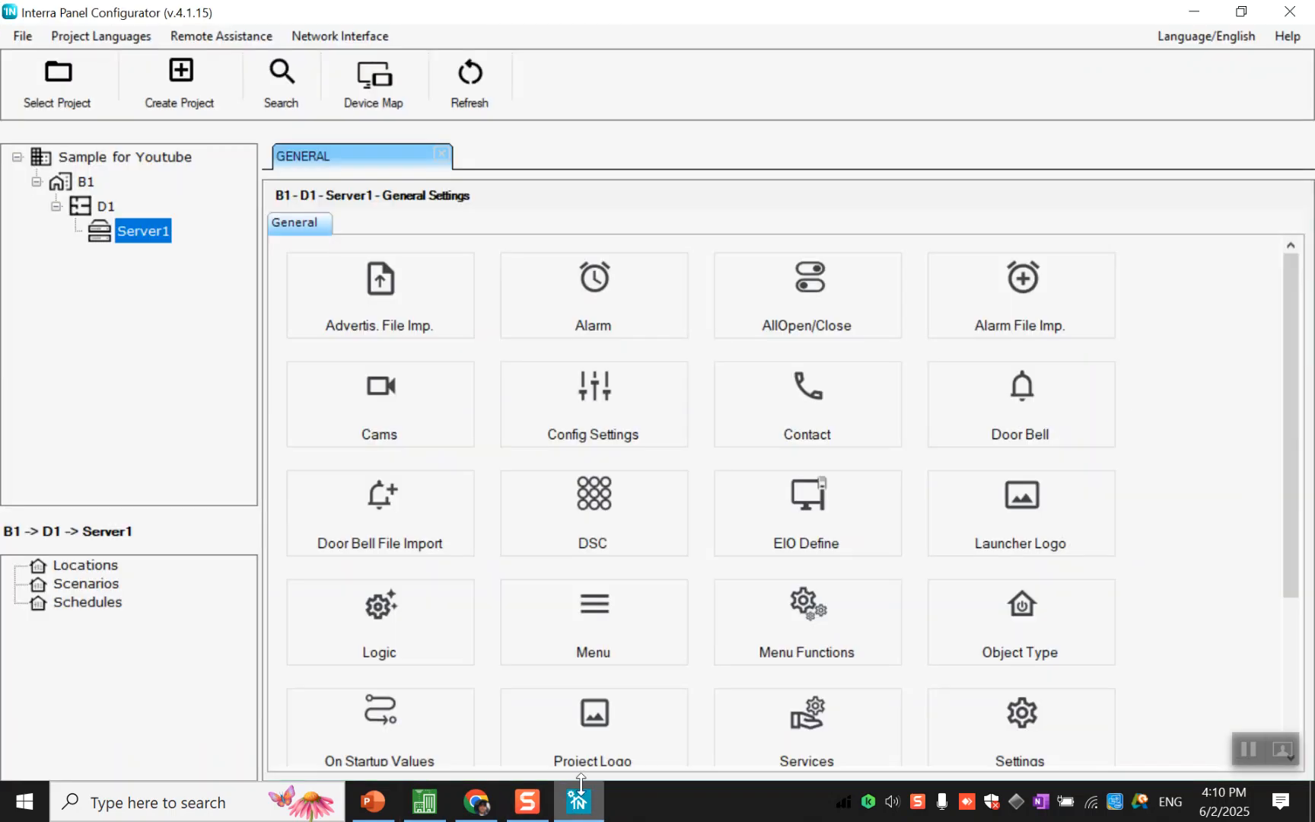
- Add a floor named Floor02 with the ABC blocks icon to the locations of Server1 and save it
left_click(79, 566)
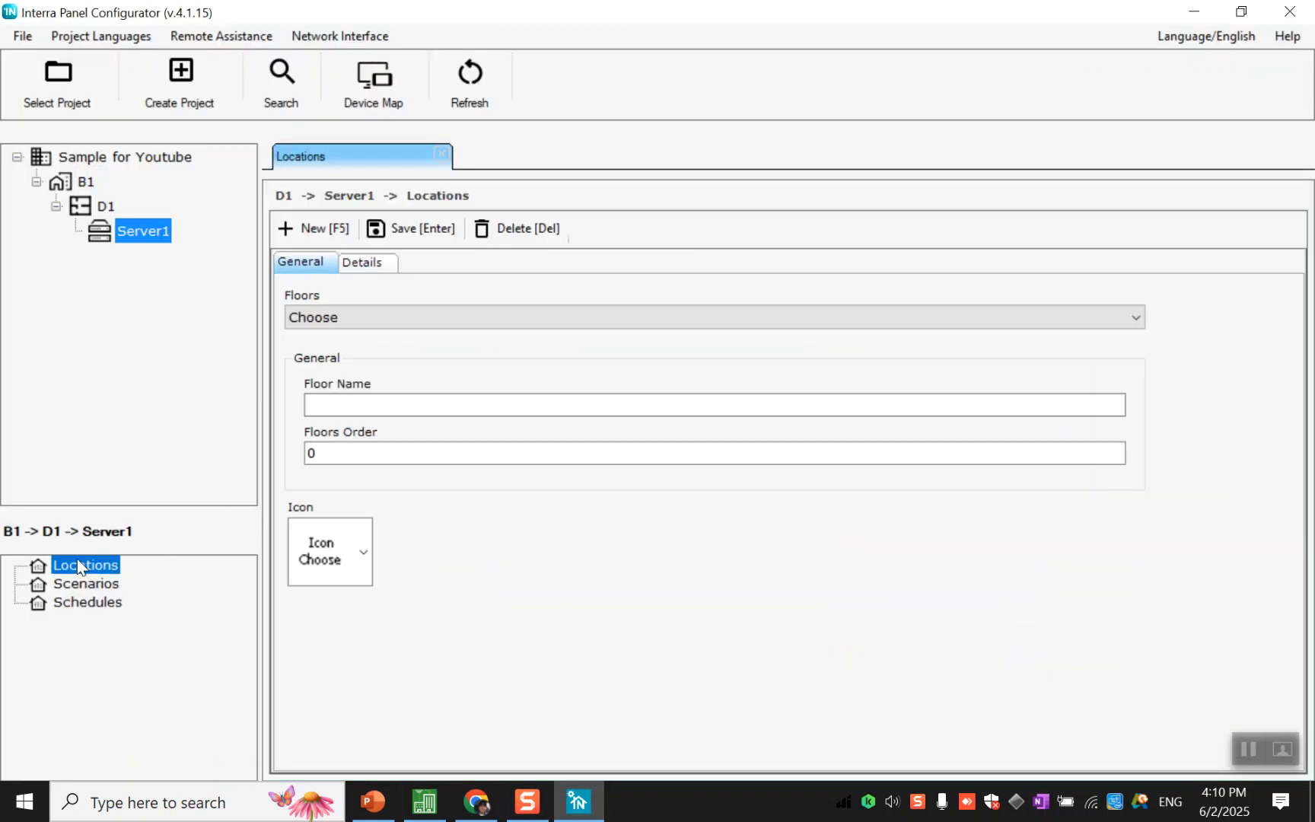
left_click(345, 317)
left_click(346, 344)
left_click(344, 402)
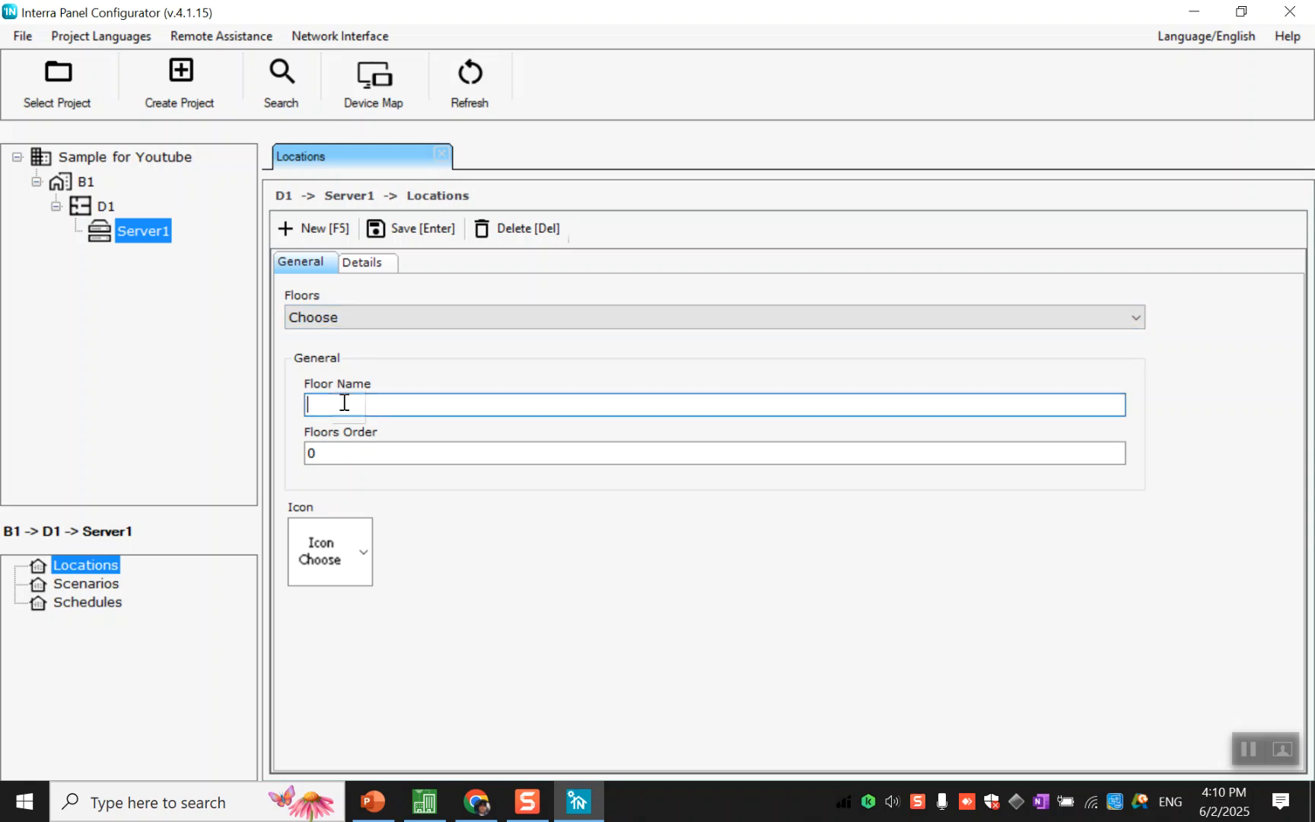
type("Floor02")
left_click(350, 538)
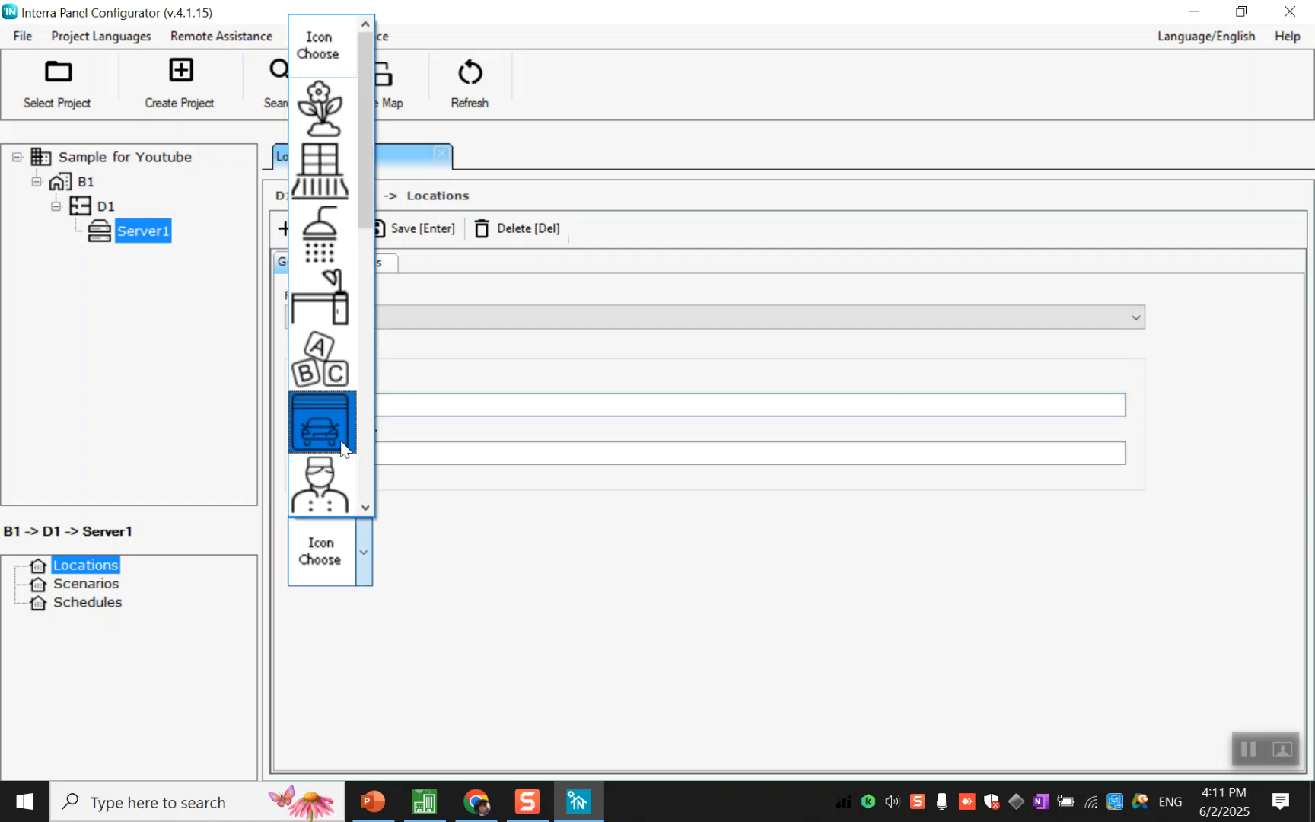
left_click(329, 381)
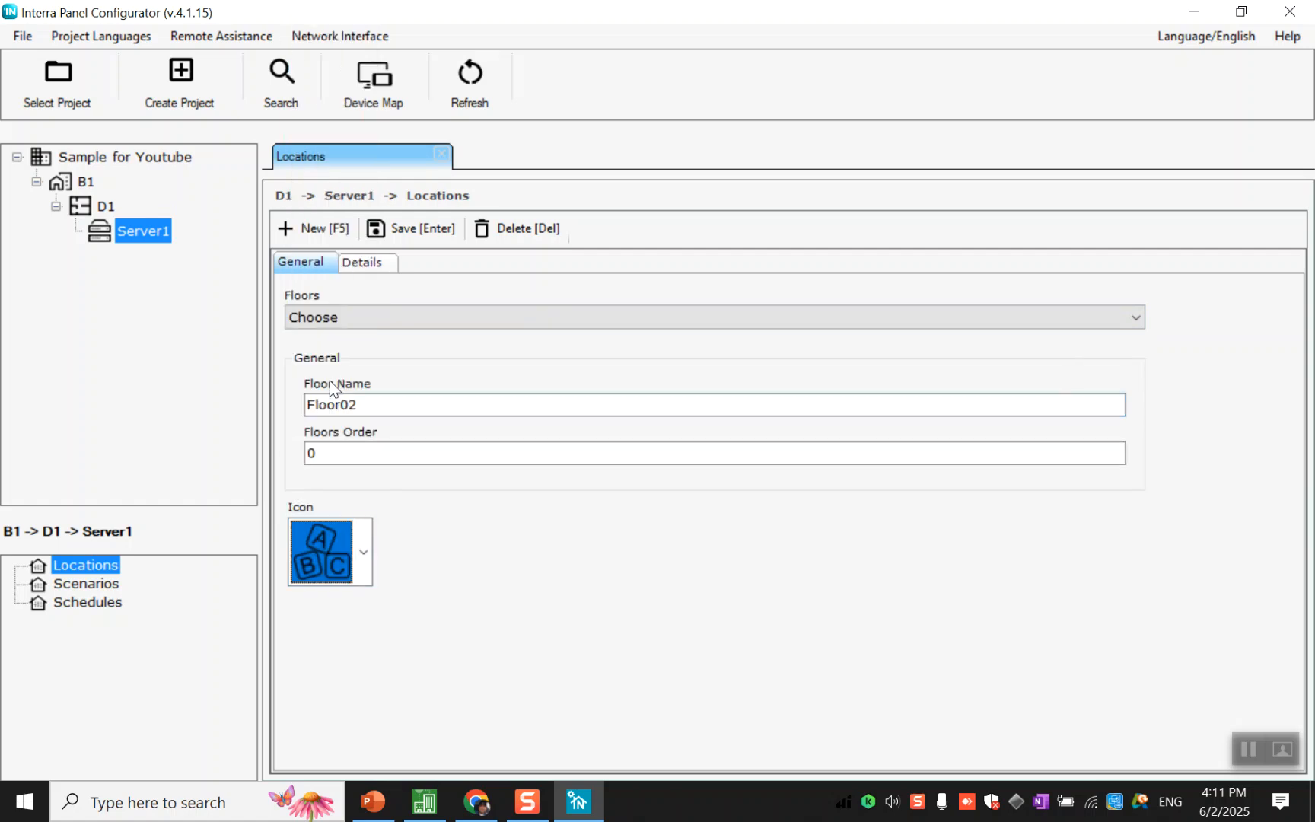
left_click(399, 226)
- Add a location named Office with the desk icon under Floor02 and save it
left_click(107, 586)
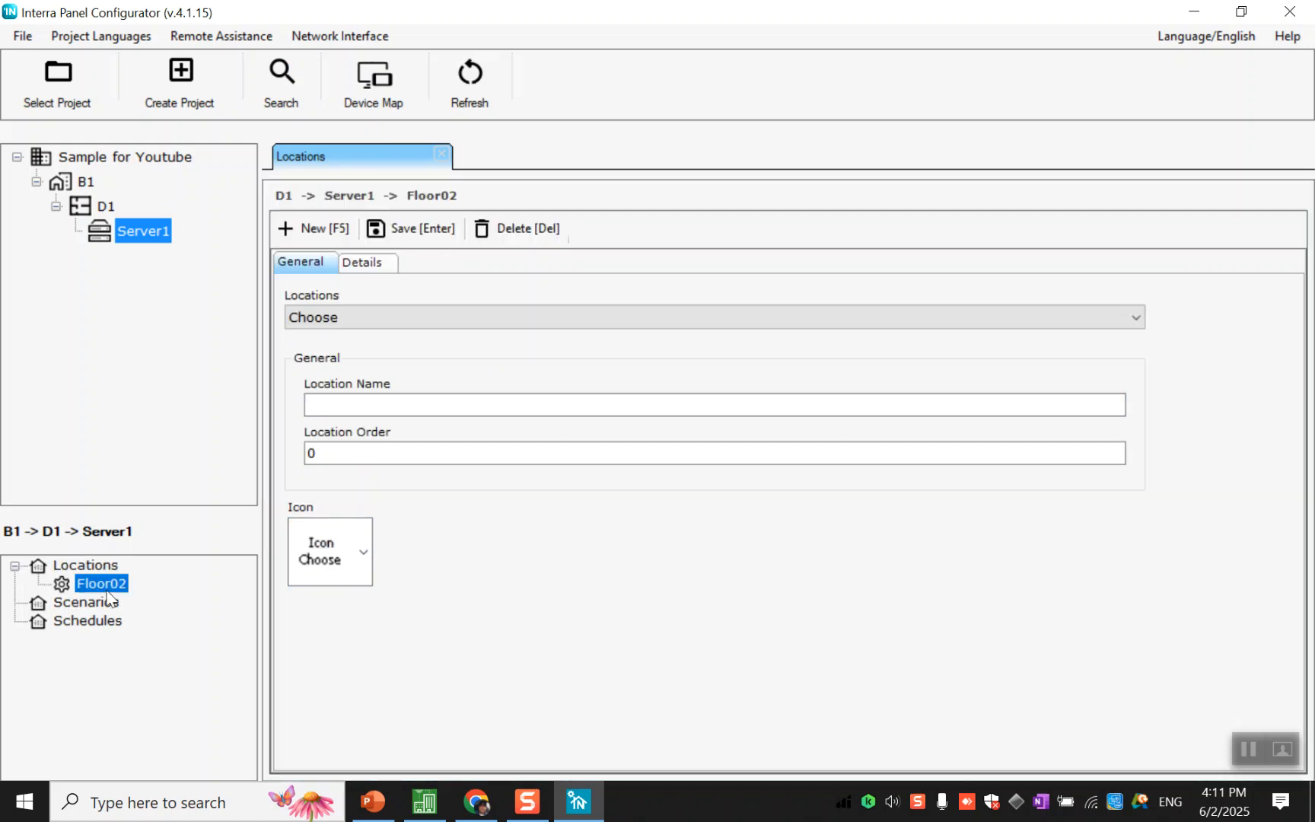
right_click(109, 591)
left_click(115, 586)
left_click(348, 404)
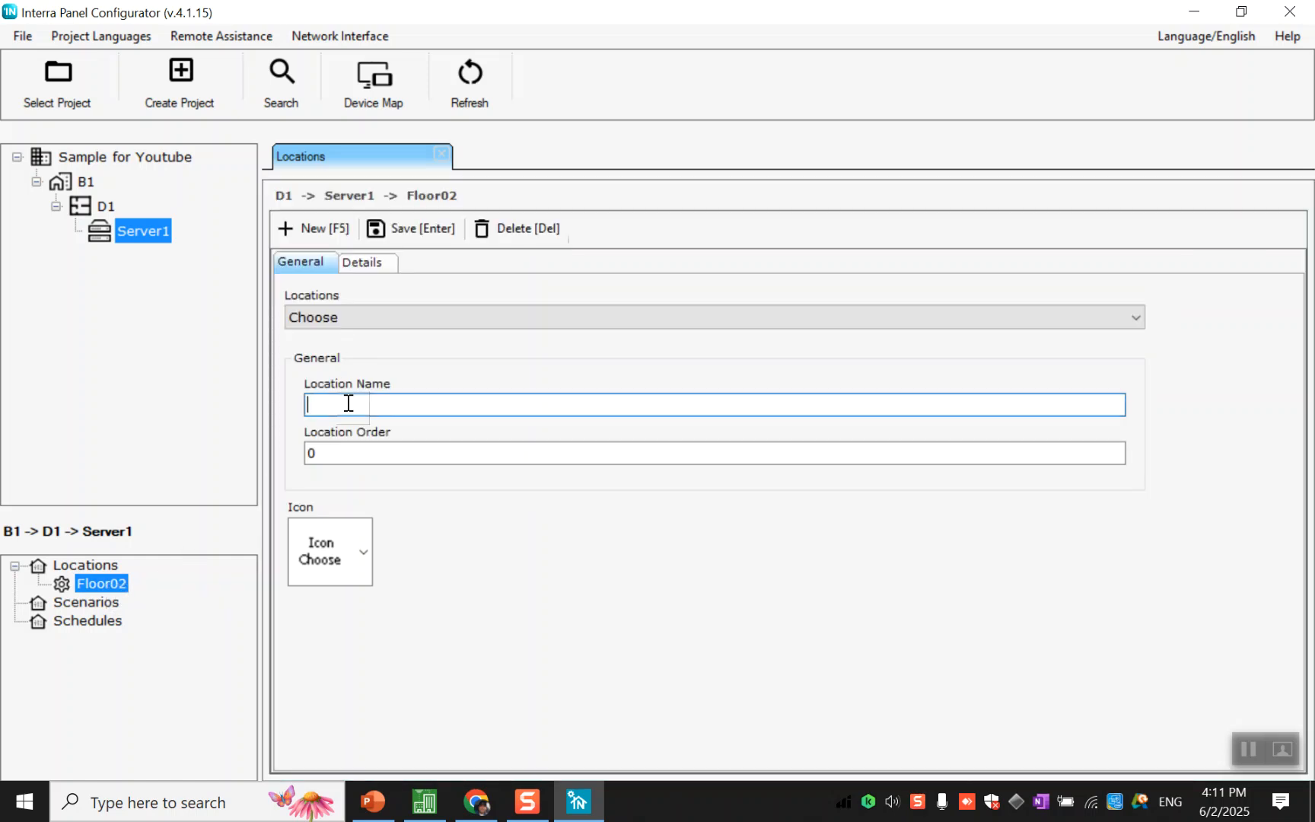
type("Office")
left_click(301, 554)
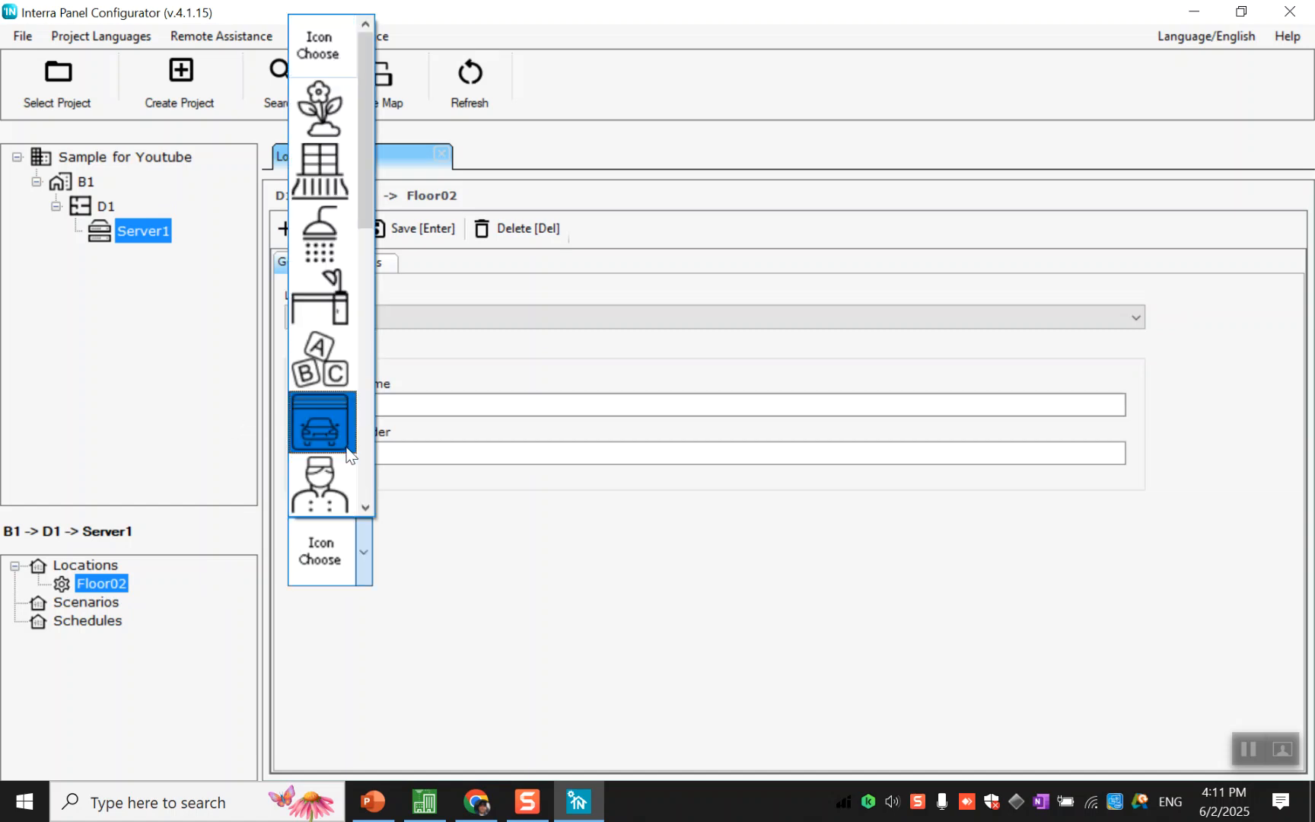
left_click(329, 316)
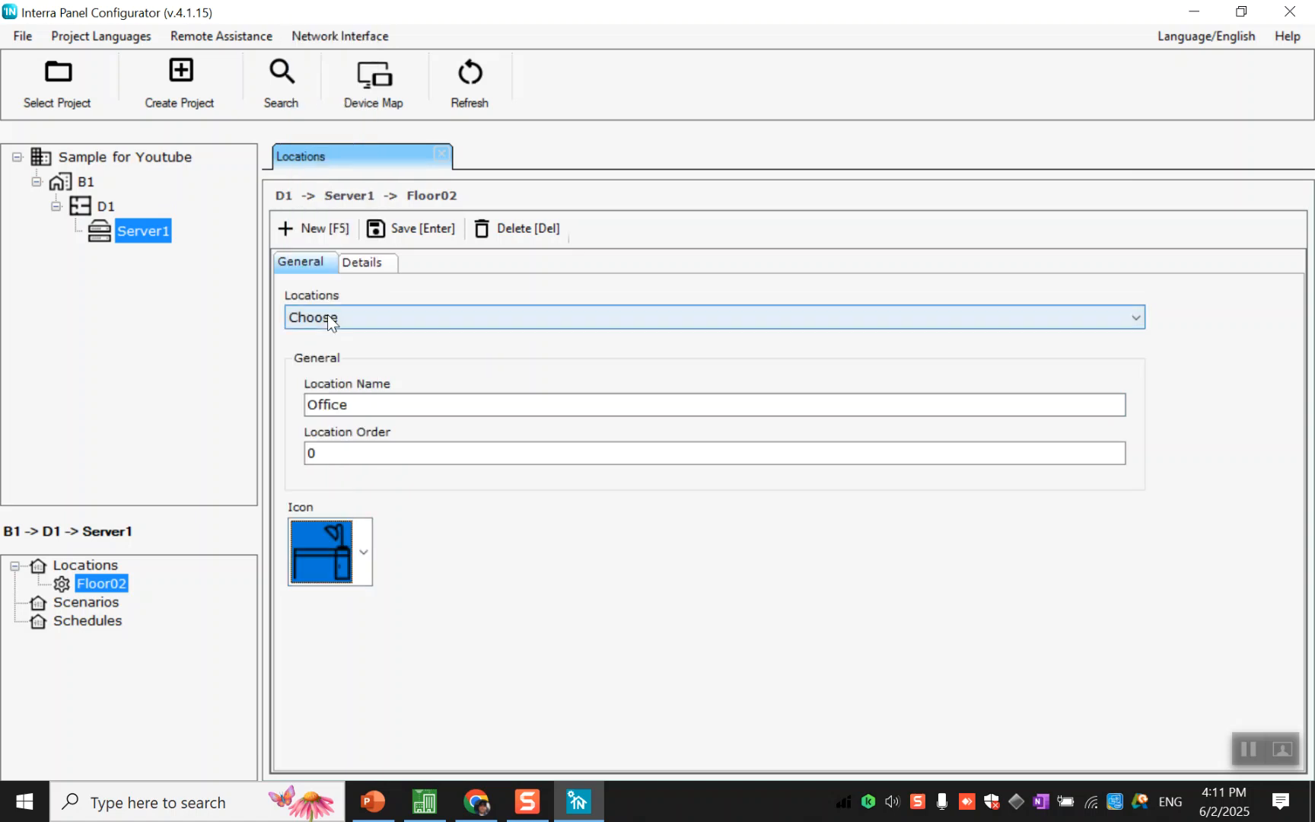
left_click(375, 229)
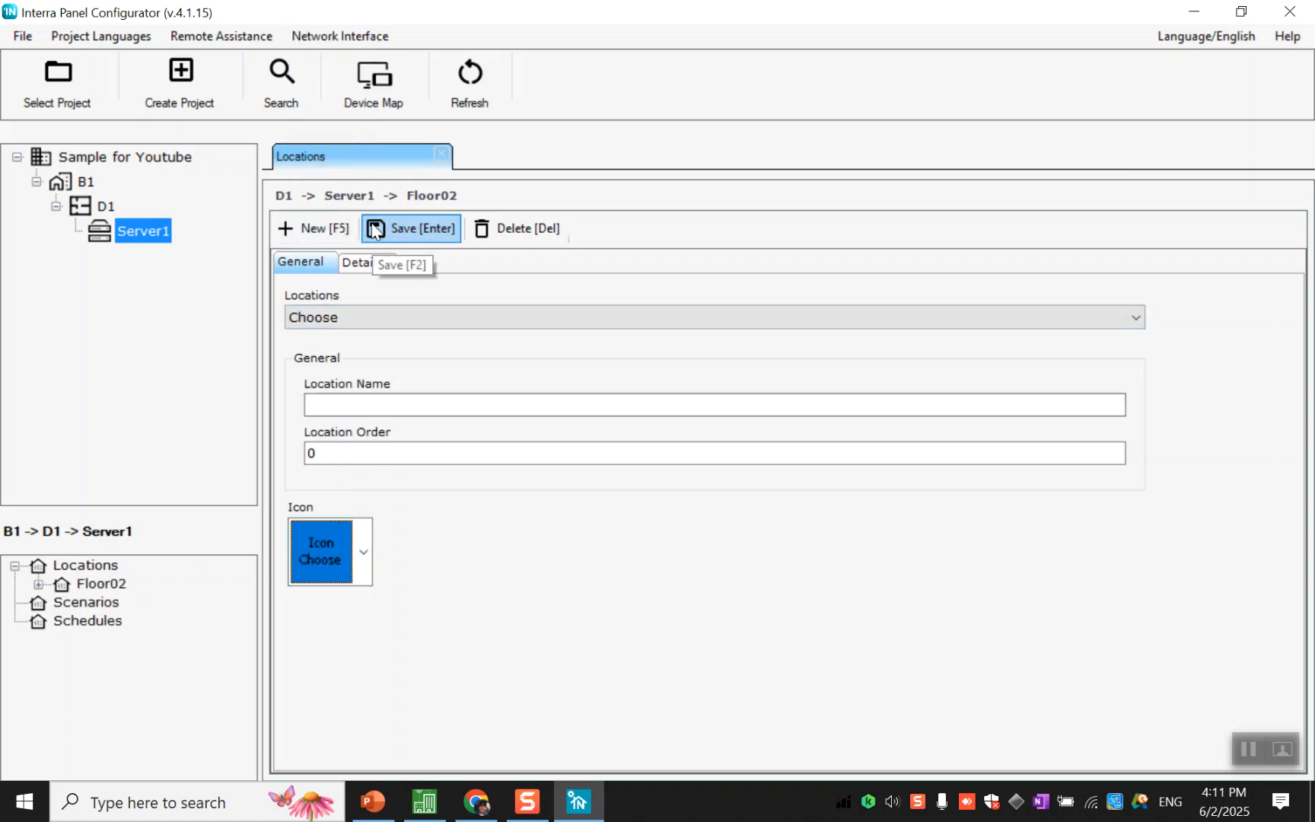
- Expand Floor02 and open the controls page of the Office location
left_click(43, 586)
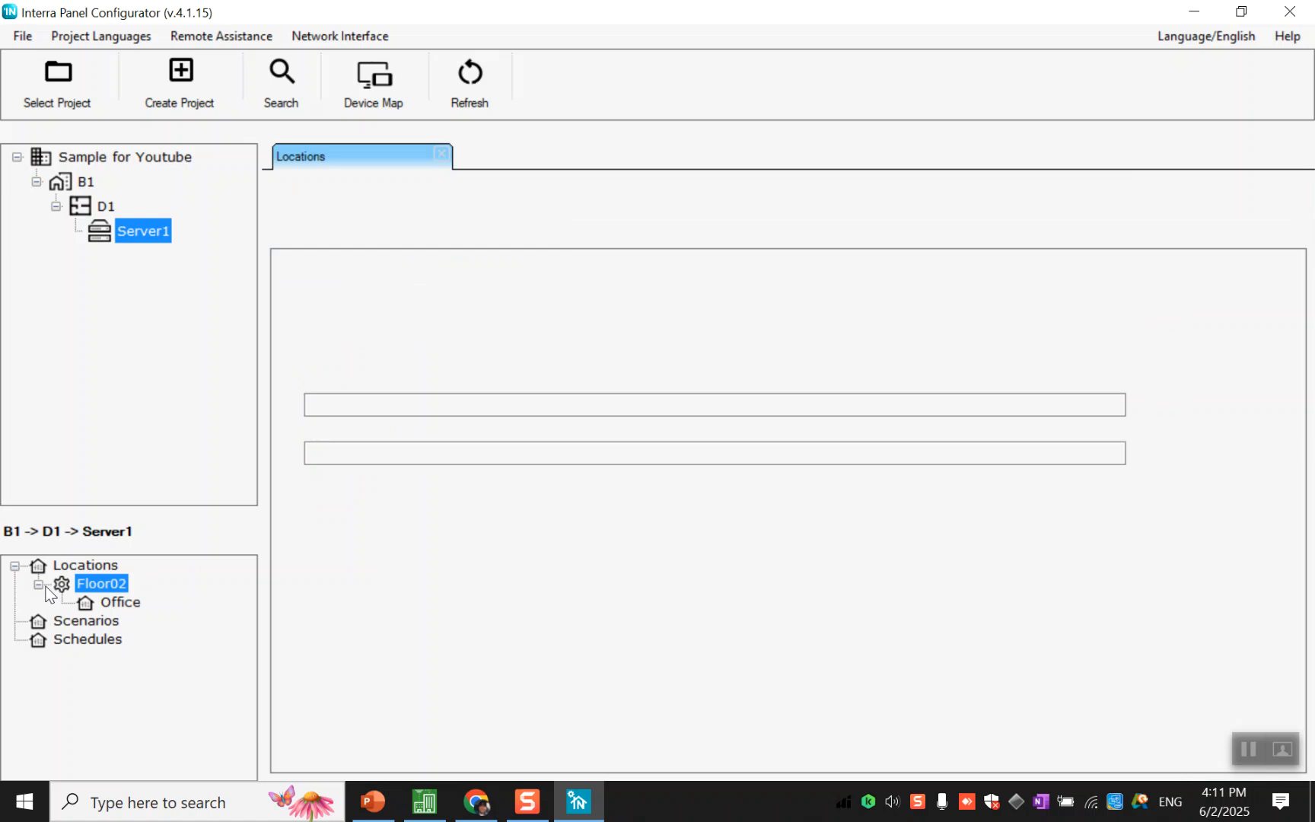
left_click(106, 601)
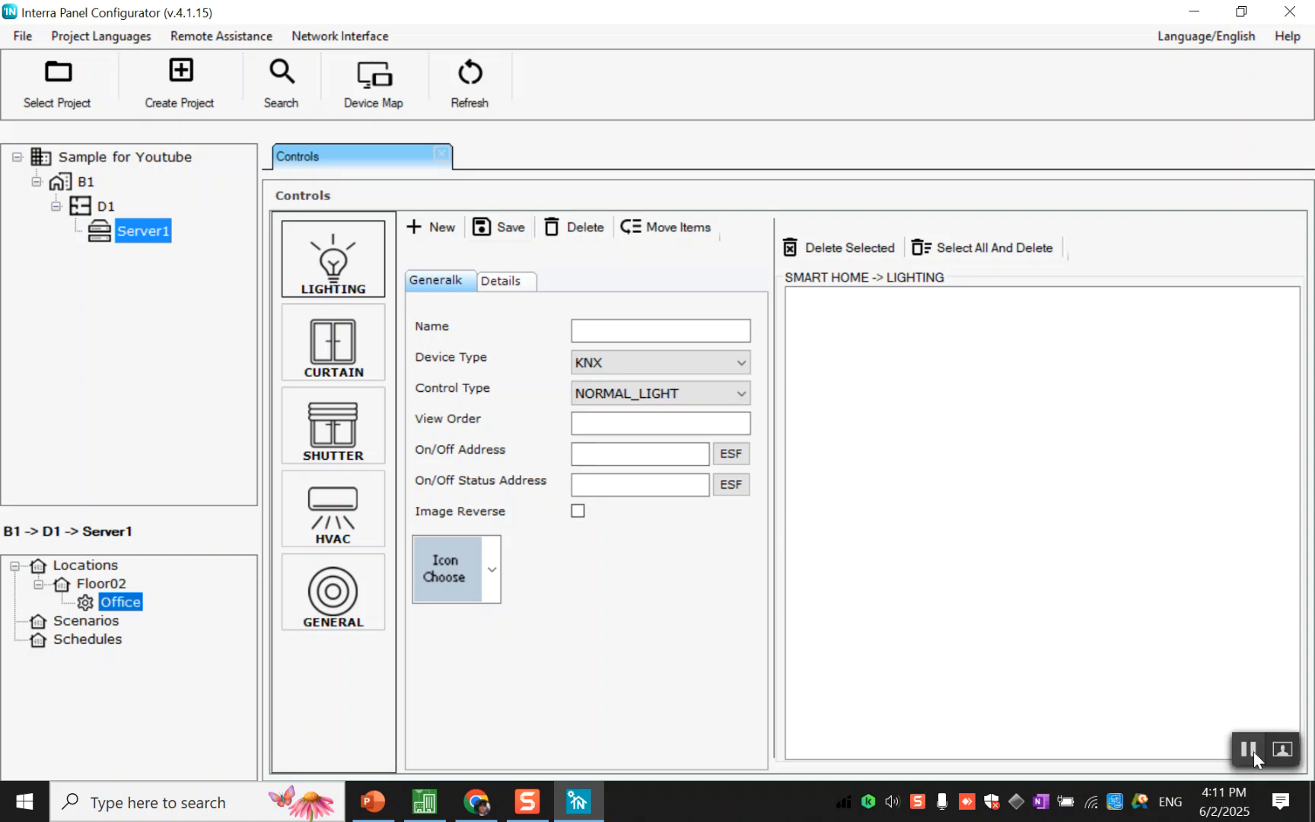
left_click(1249, 749)
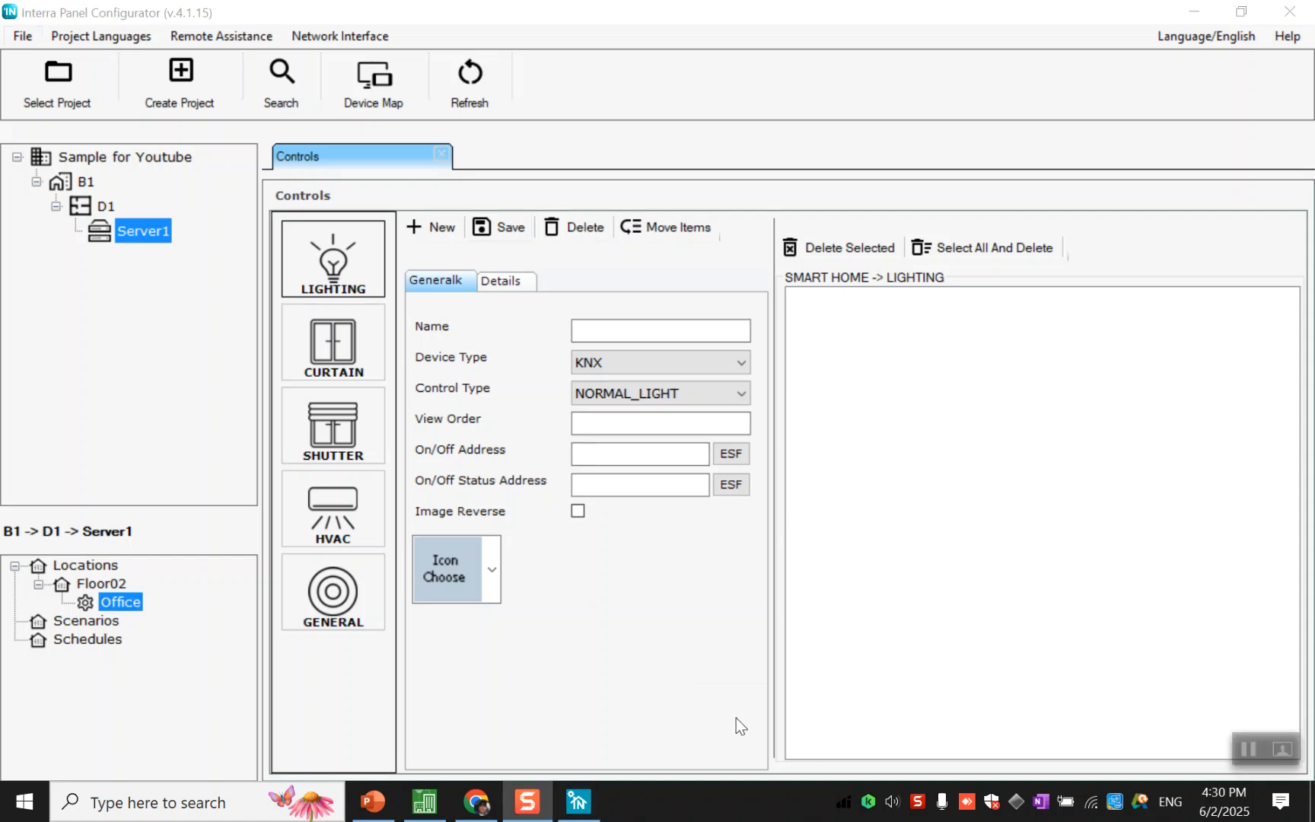
- Switch to ETS6 and look up the group addresses under 0/2 Light Switch in the Interra Sample project
left_click(423, 801)
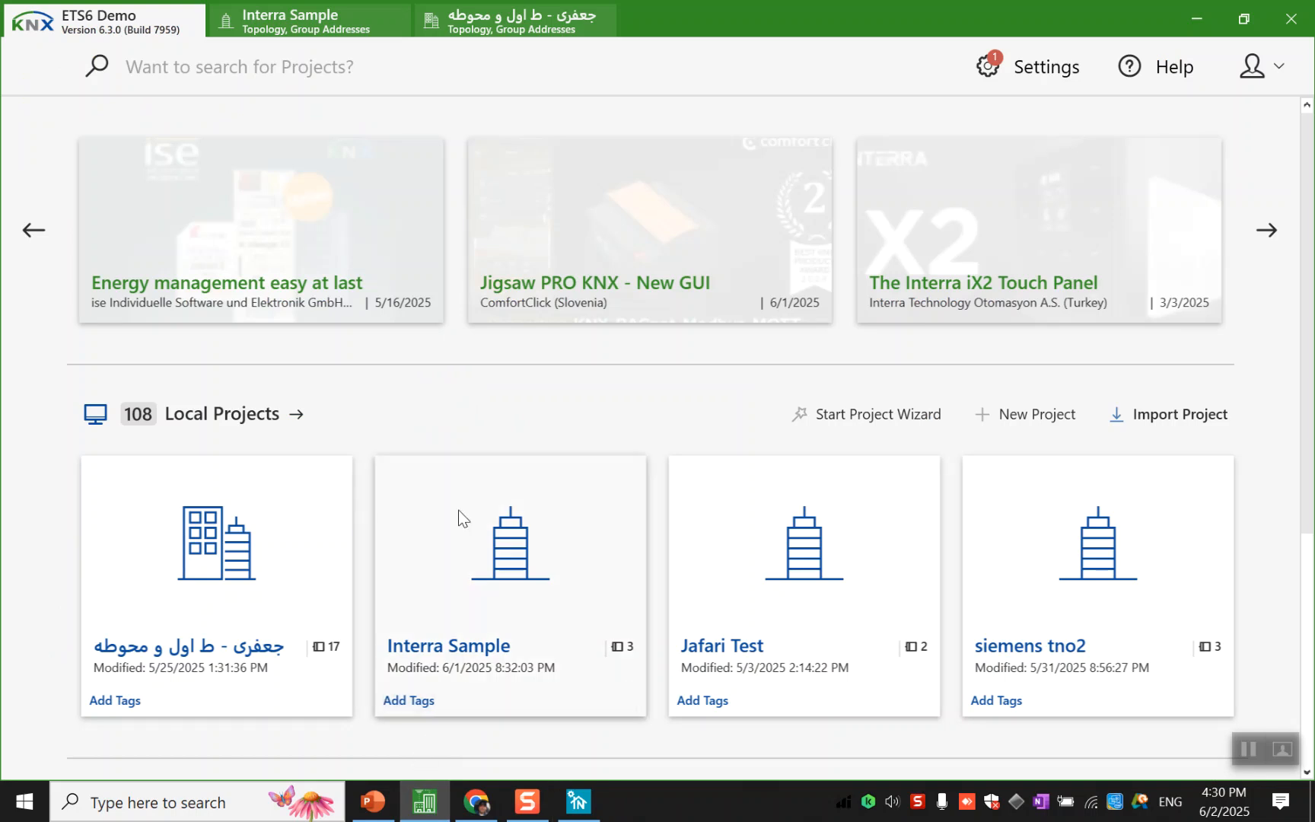
left_click(312, 30)
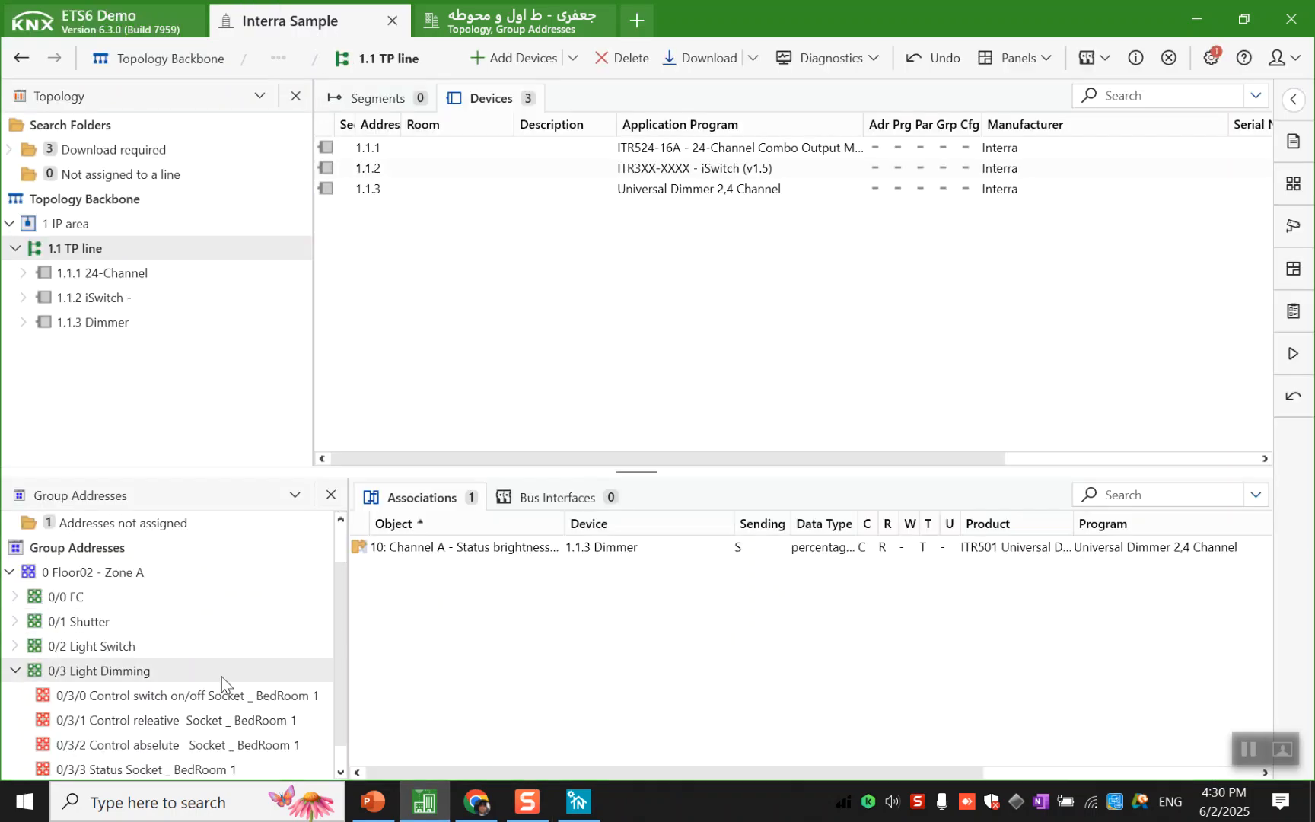
left_click(15, 671)
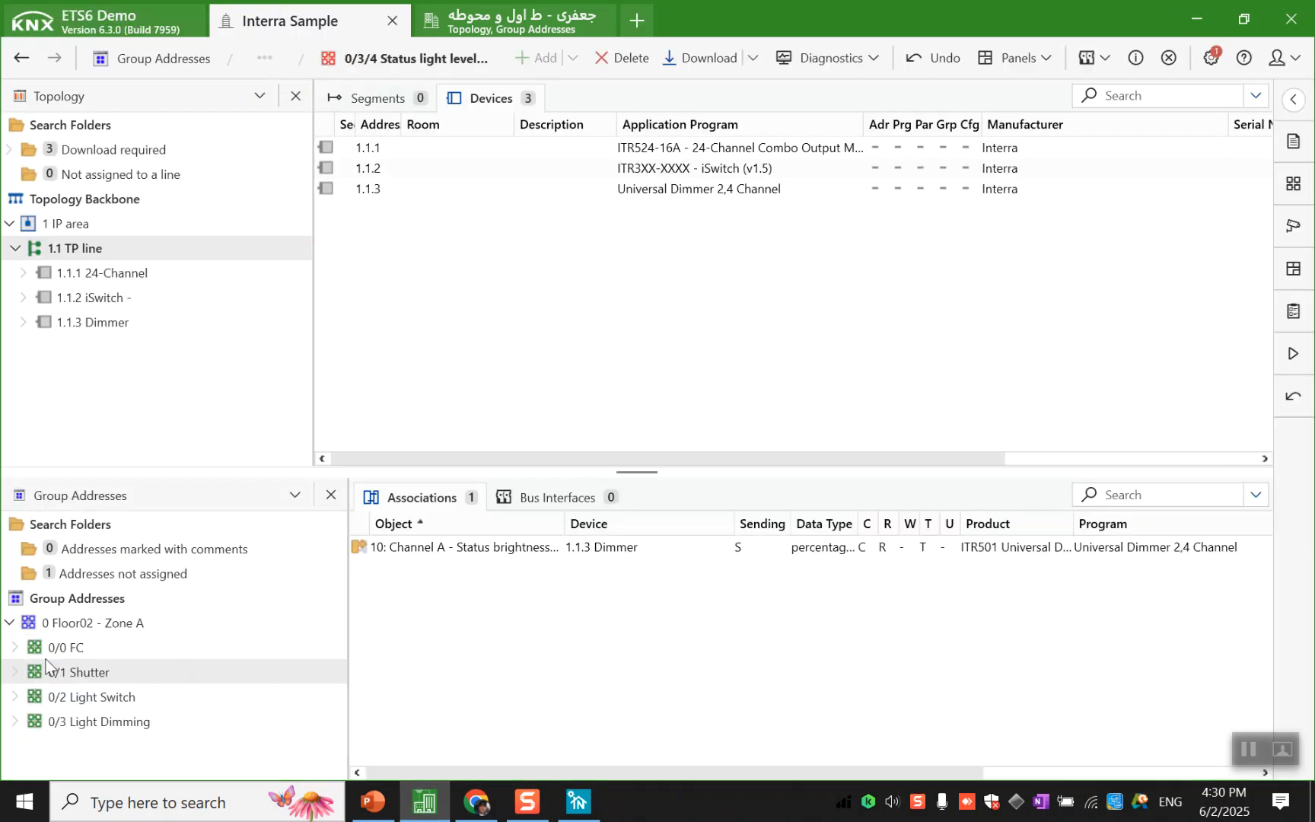
left_click(84, 696)
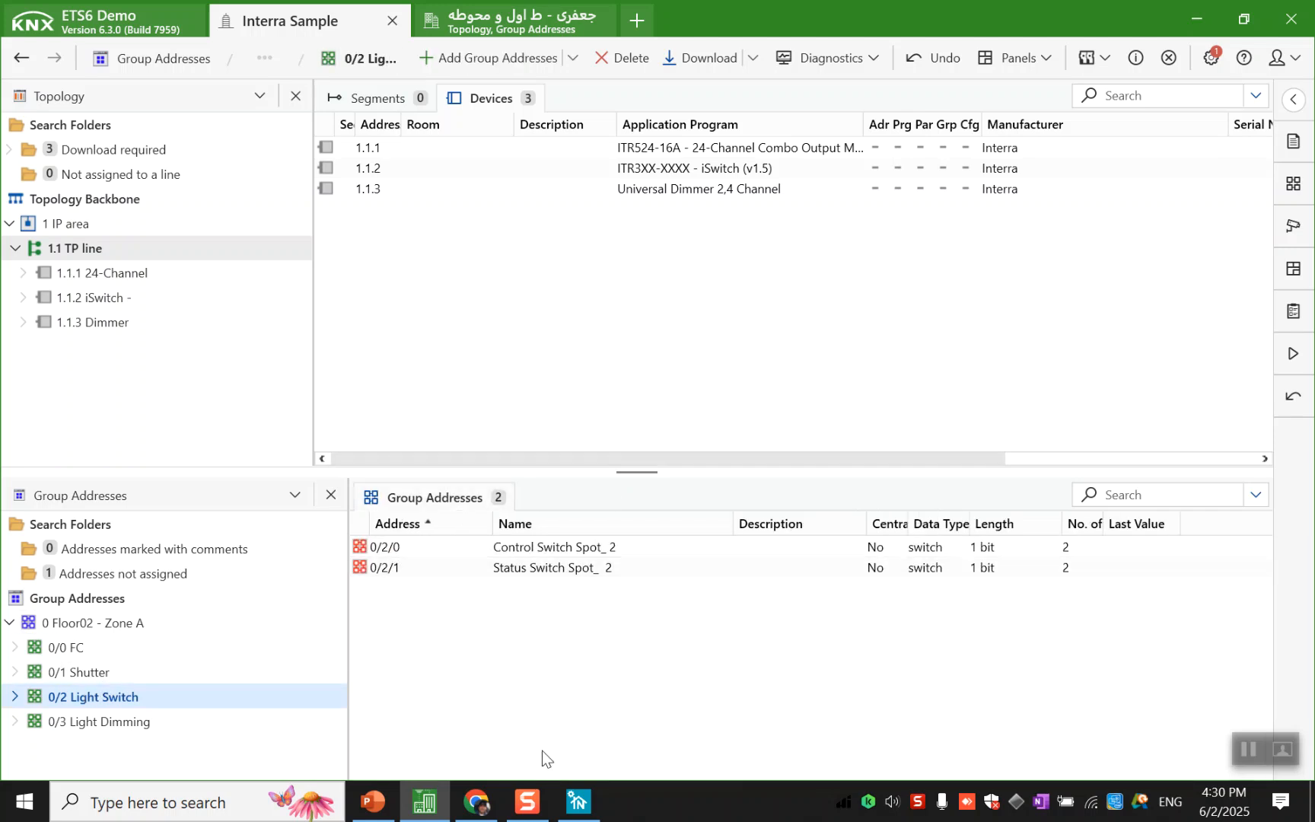
- Switch back to Interra Panel Configurator, name the Office lighting control Light 01 and set its On/Off Address to 0/2/0
left_click(579, 802)
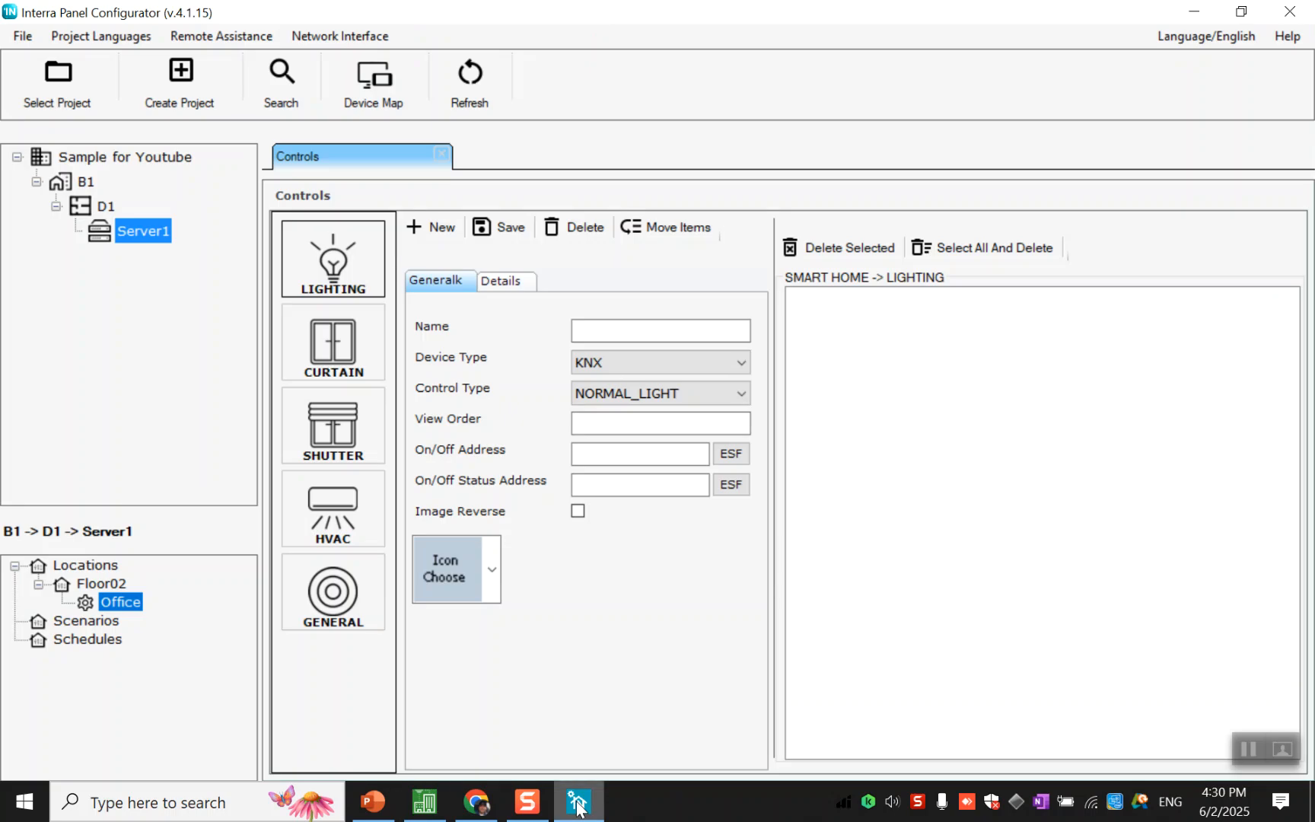
left_click(622, 330)
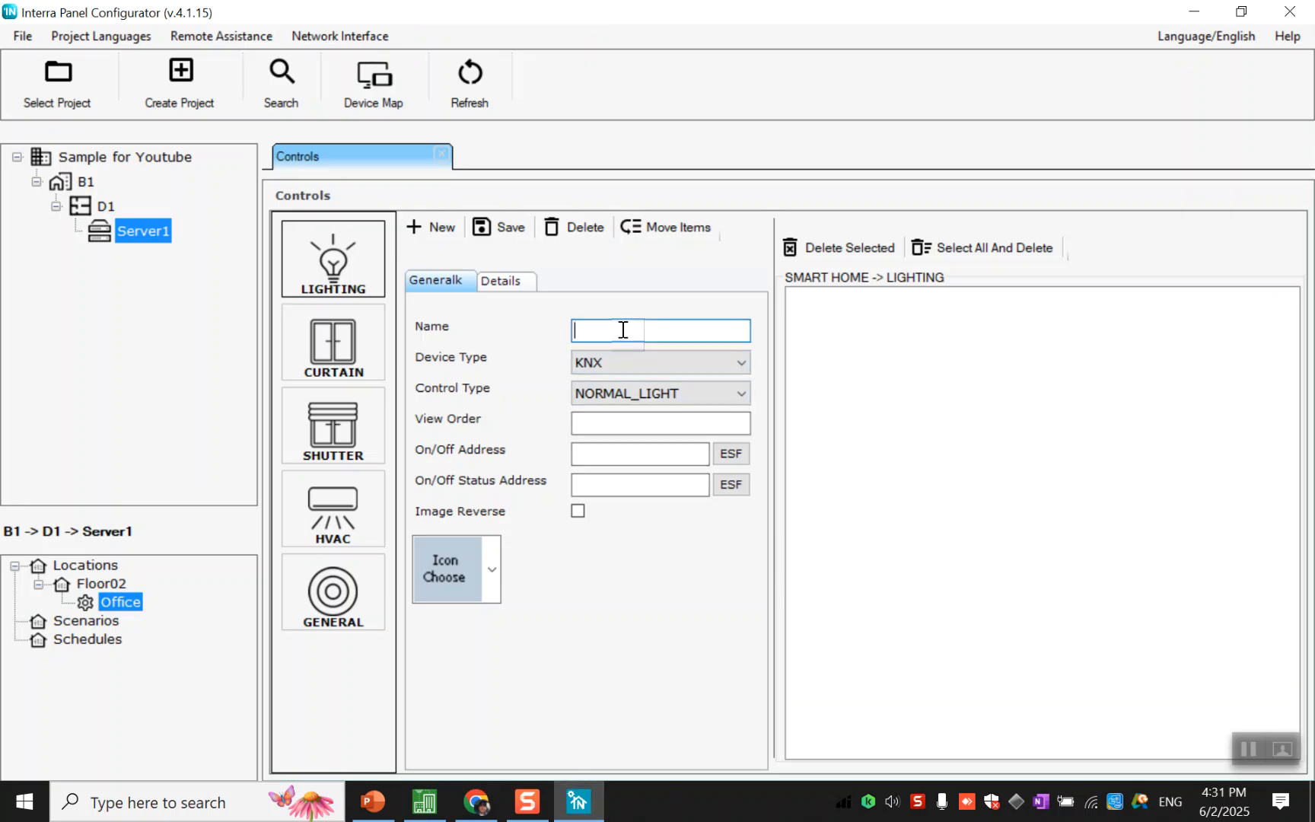
type("Light 01")
left_click(641, 452)
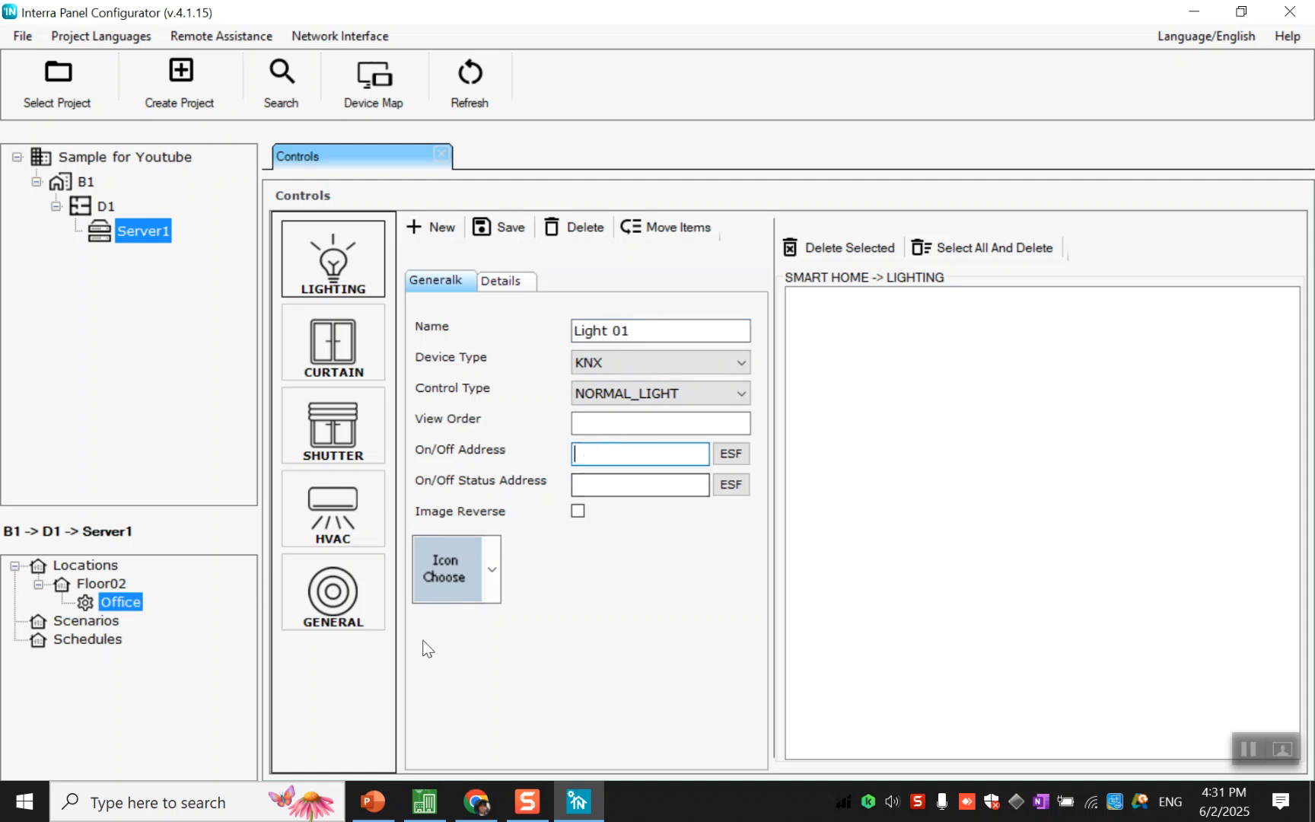
left_click(411, 801)
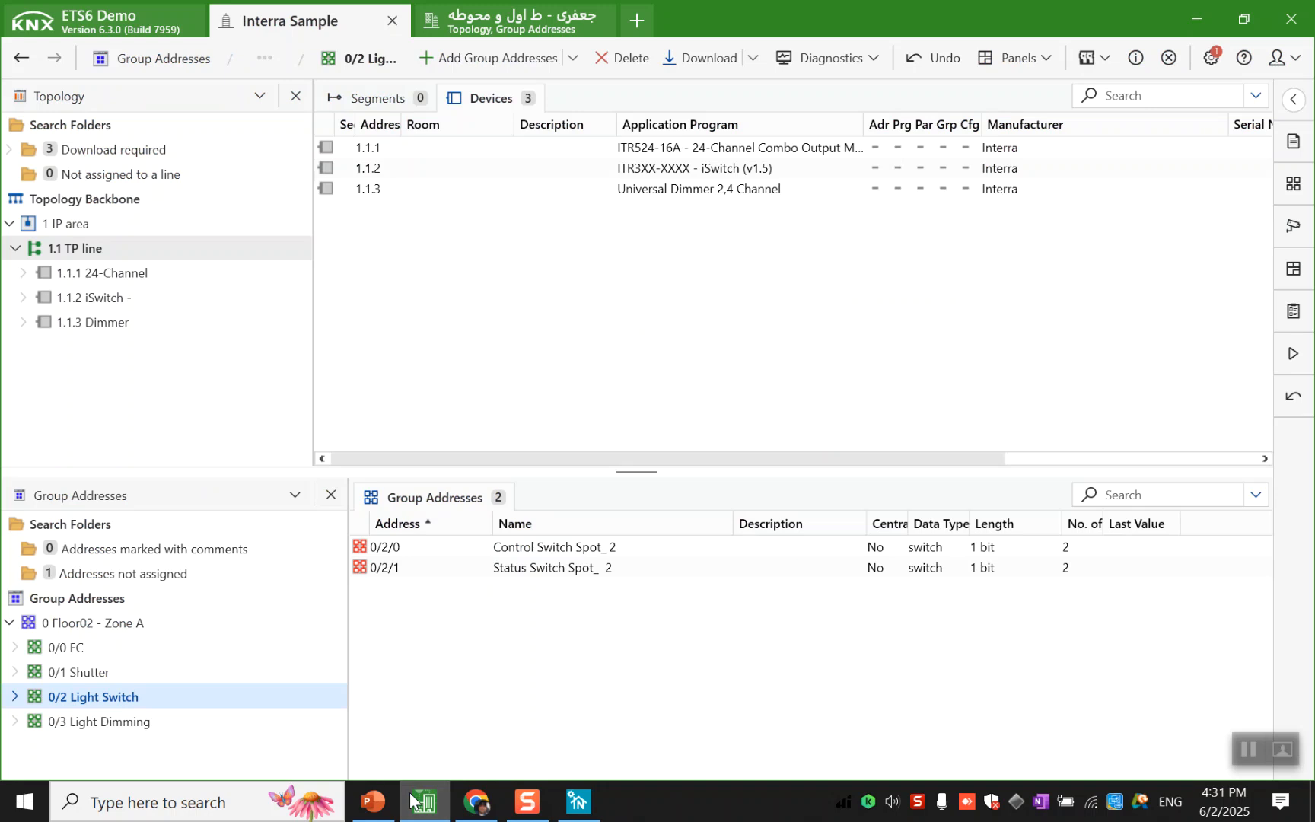
left_click(412, 801)
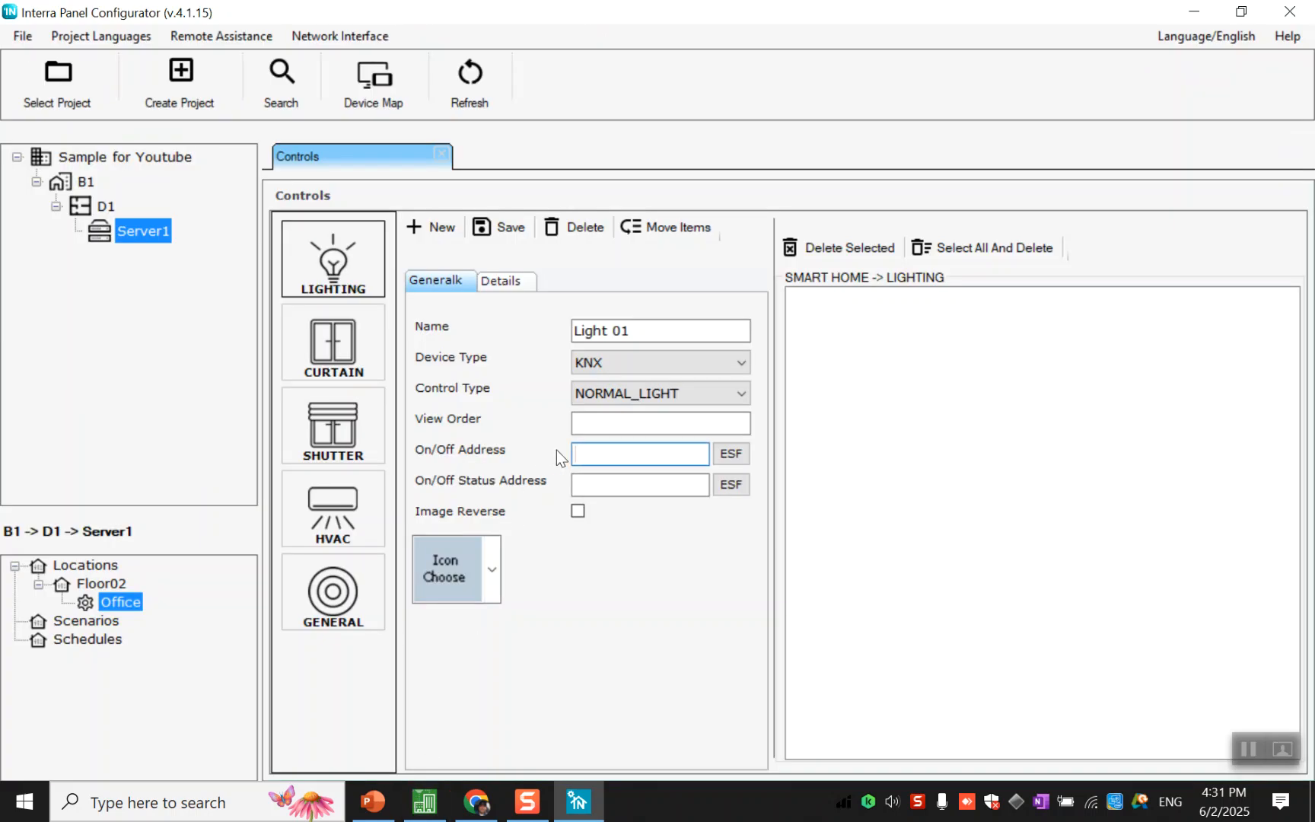
type("0/2/0")
- Assign the imported ESF object Status Switch Spot_ 2 (0/2/1) as the On/Off Status Address of Light 01
left_click(741, 487)
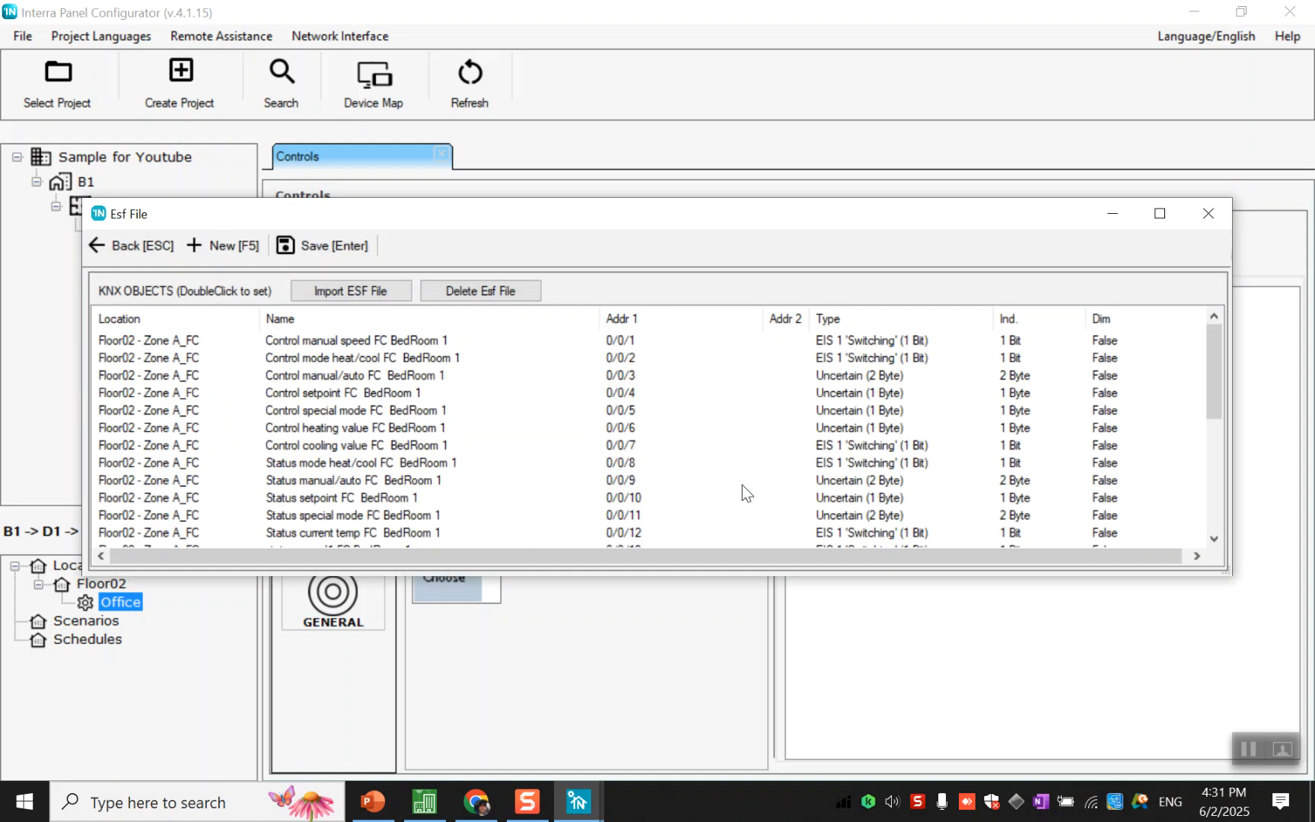
scroll(723, 481, "down", 2)
scroll(707, 472, "down", 3)
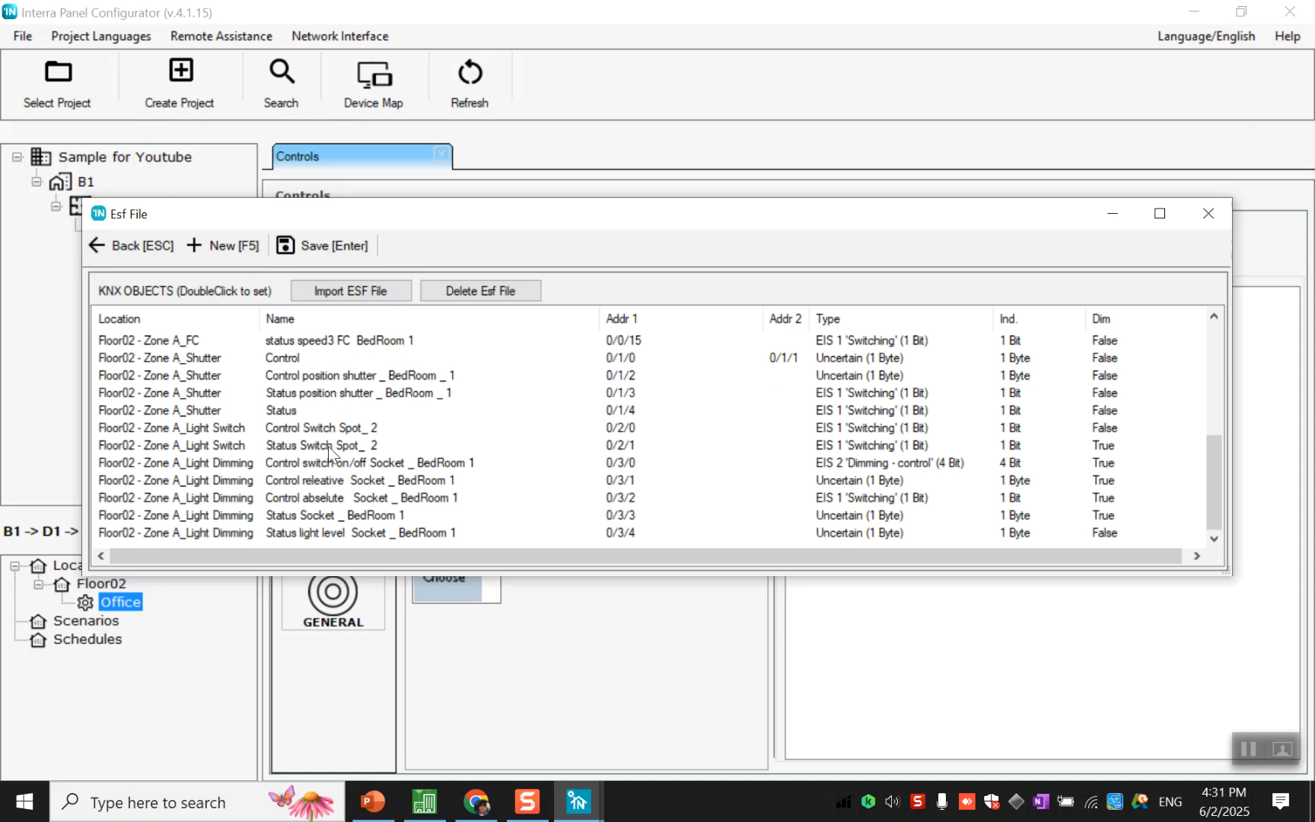
double_click(629, 445)
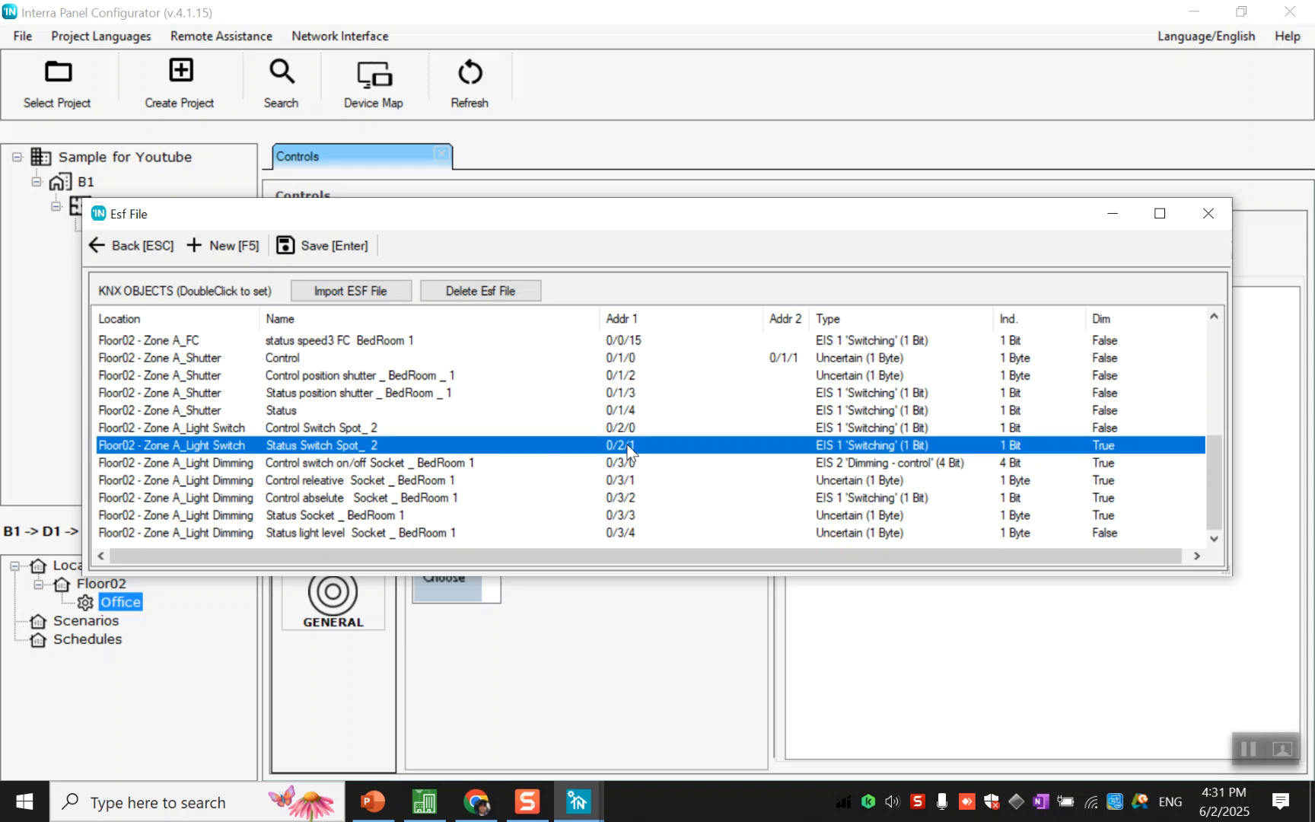
- Choose the light bulb icon for Light 01 and save the control
left_click(489, 571)
left_click(462, 325)
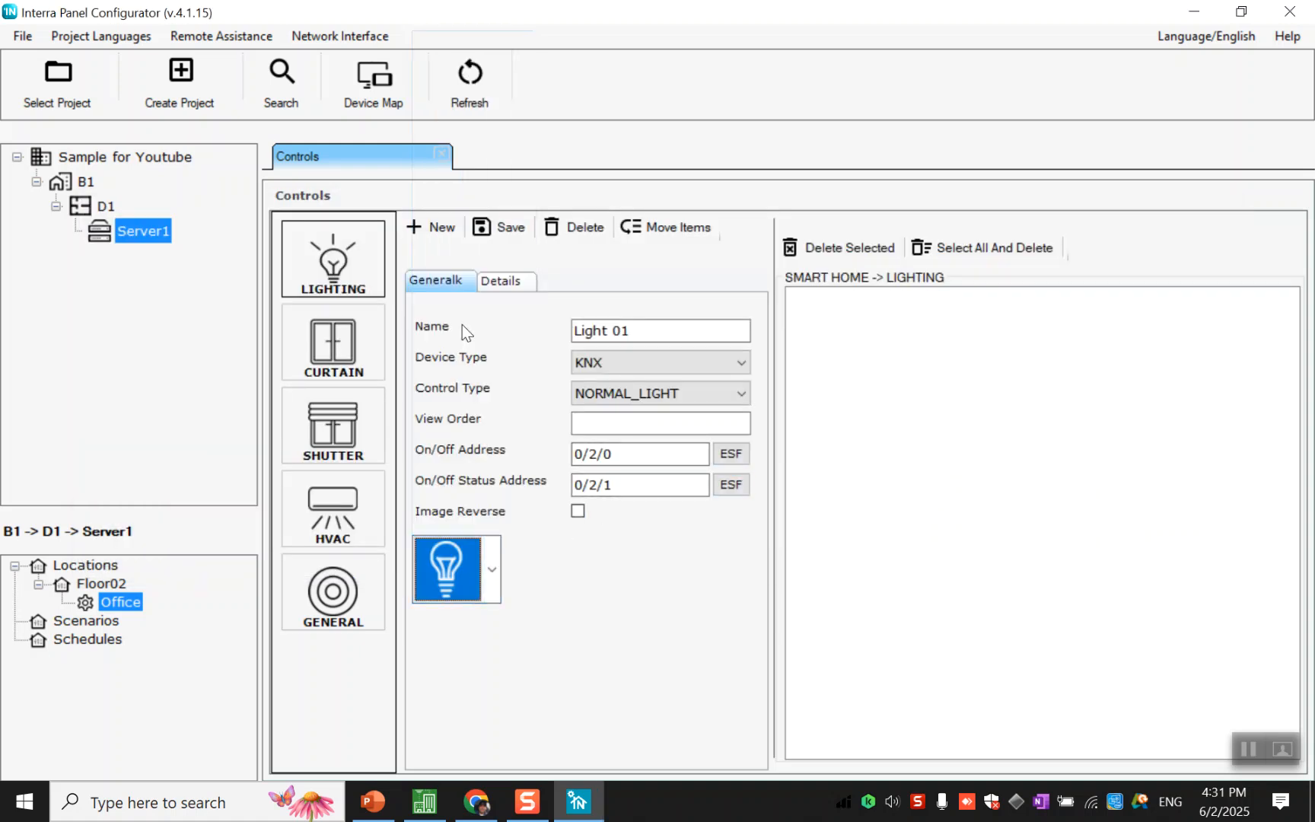
left_click(504, 232)
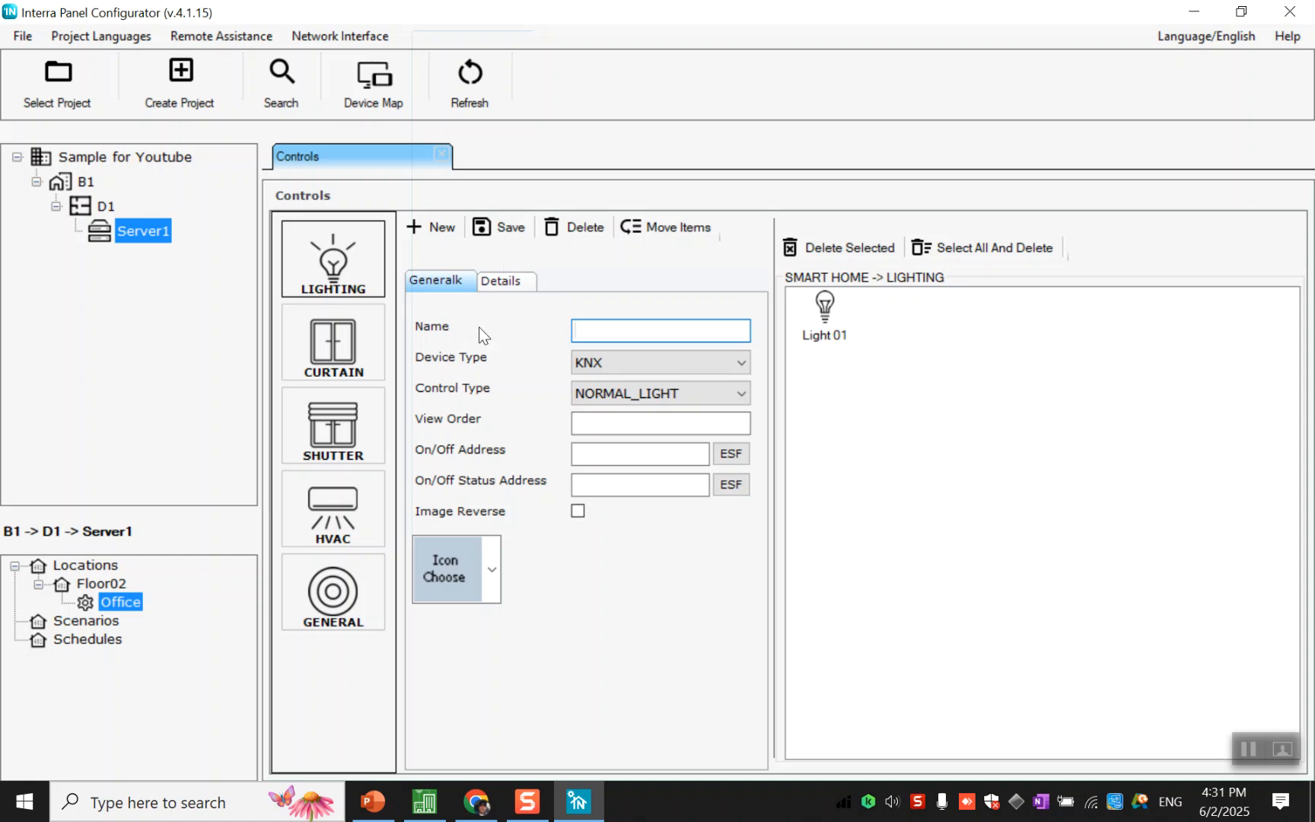
- Set the new lighting control's Control Type to DIM_LIGHT and name it Light Dim 01
left_click(600, 393)
left_click(600, 393)
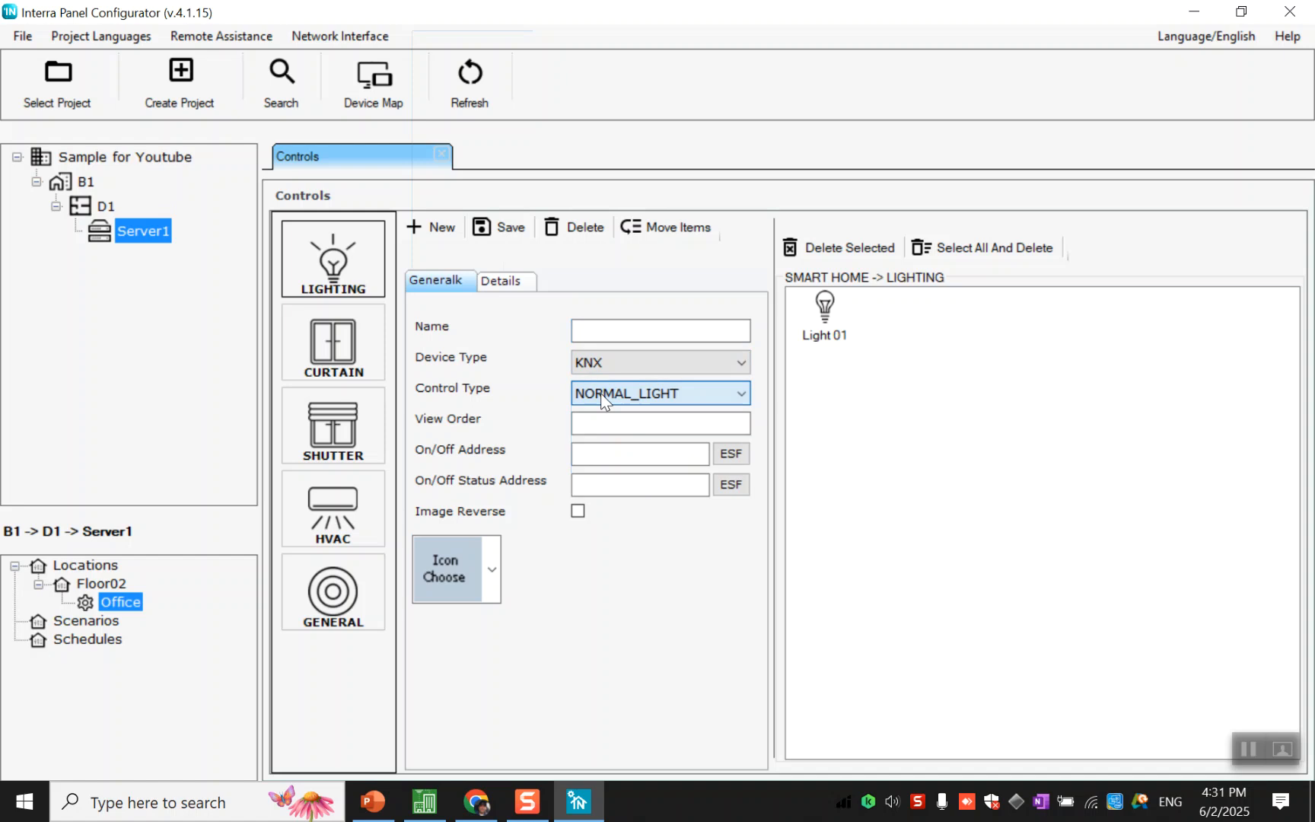
left_click(601, 394)
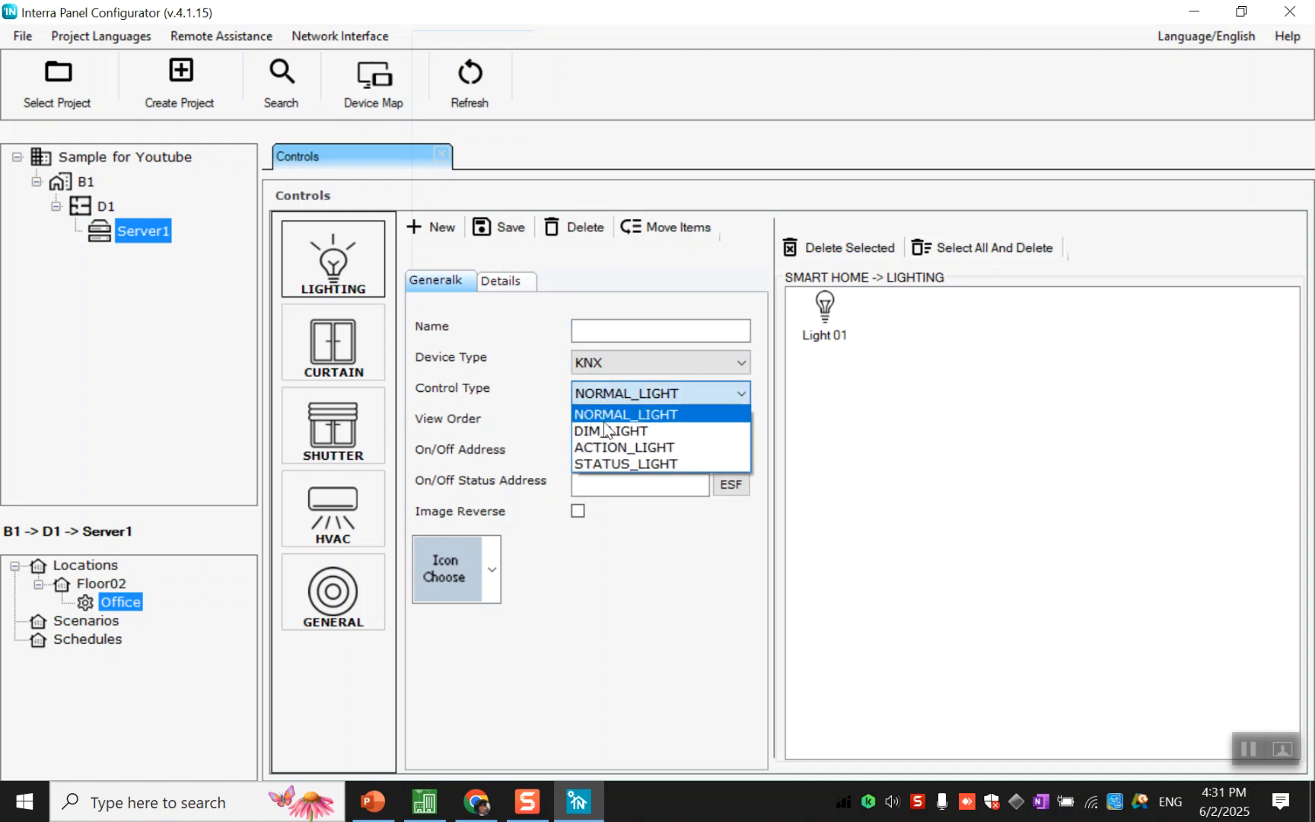
left_click(602, 428)
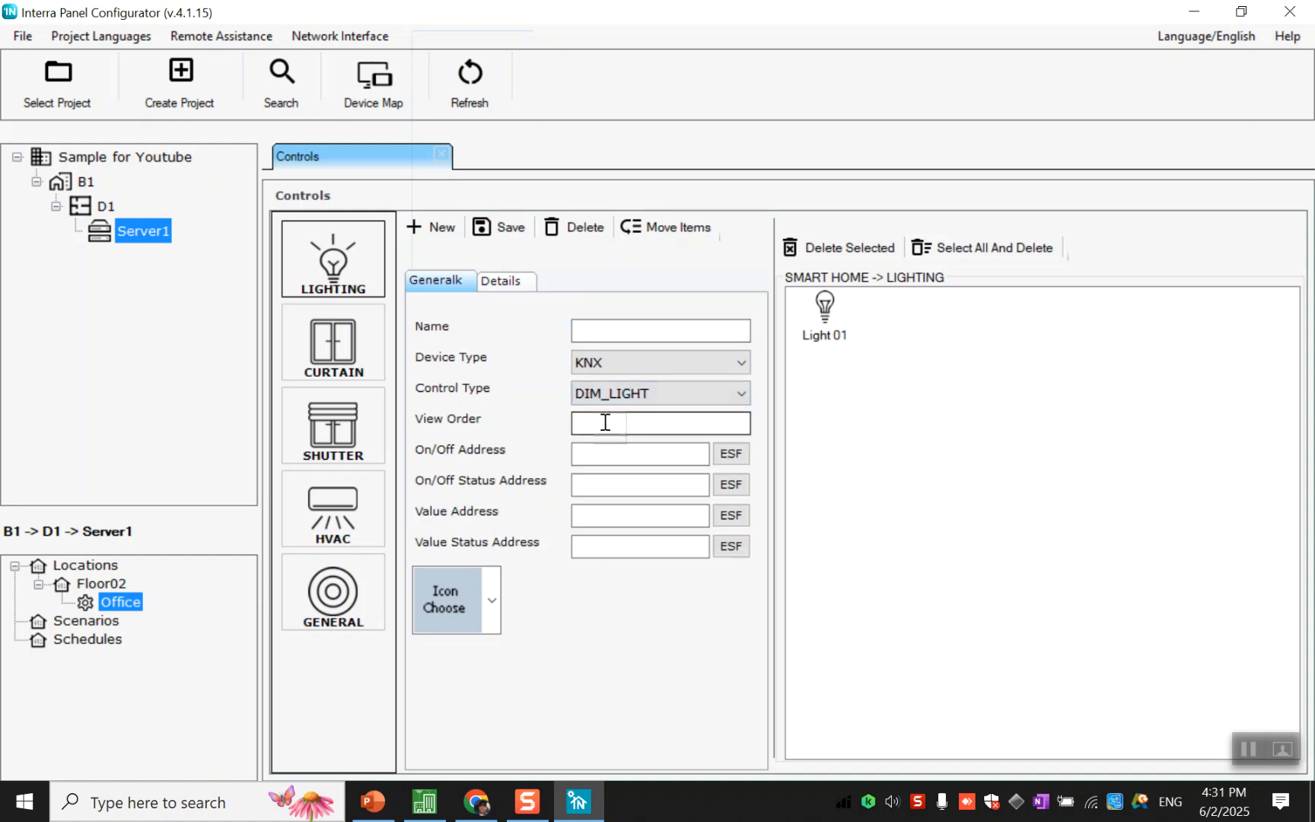
left_click(613, 333)
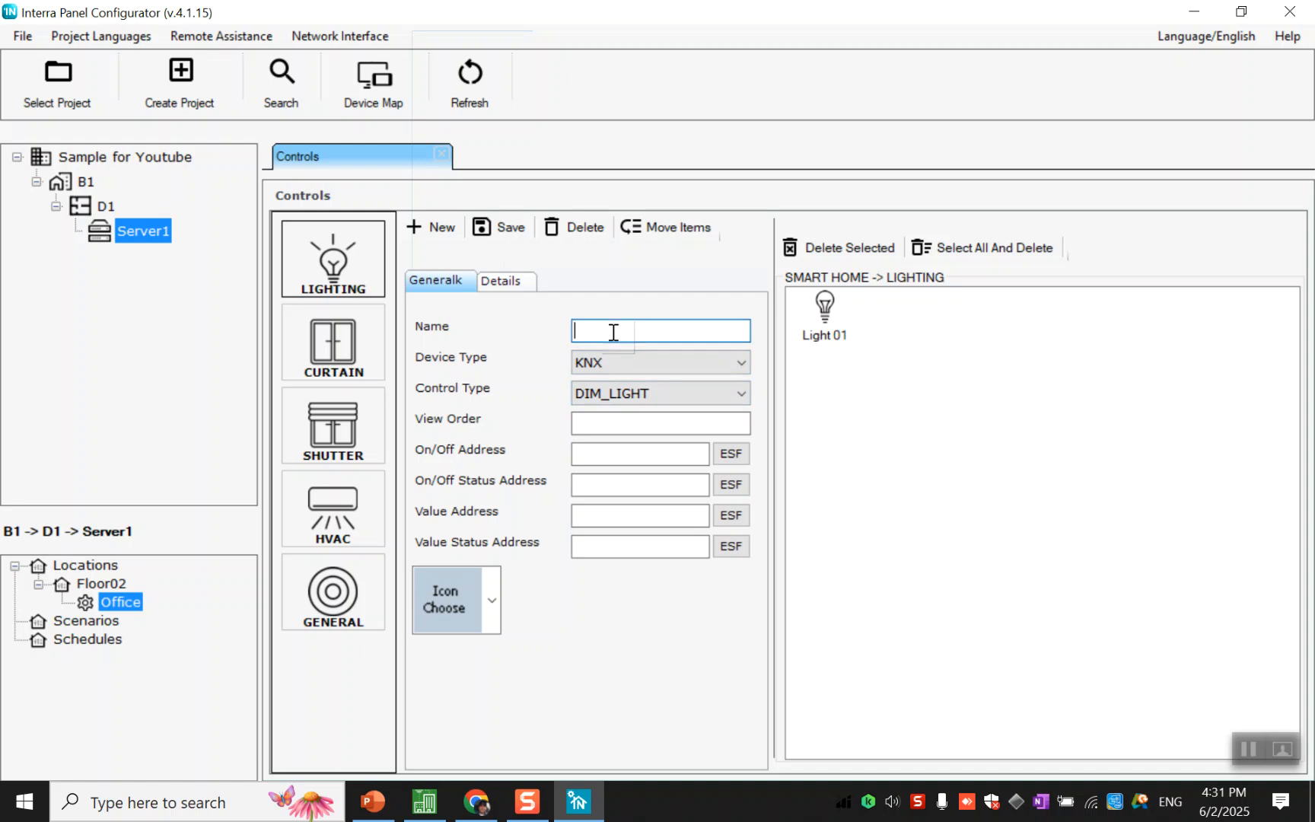
type("Light Dim 01")
left_click(709, 423)
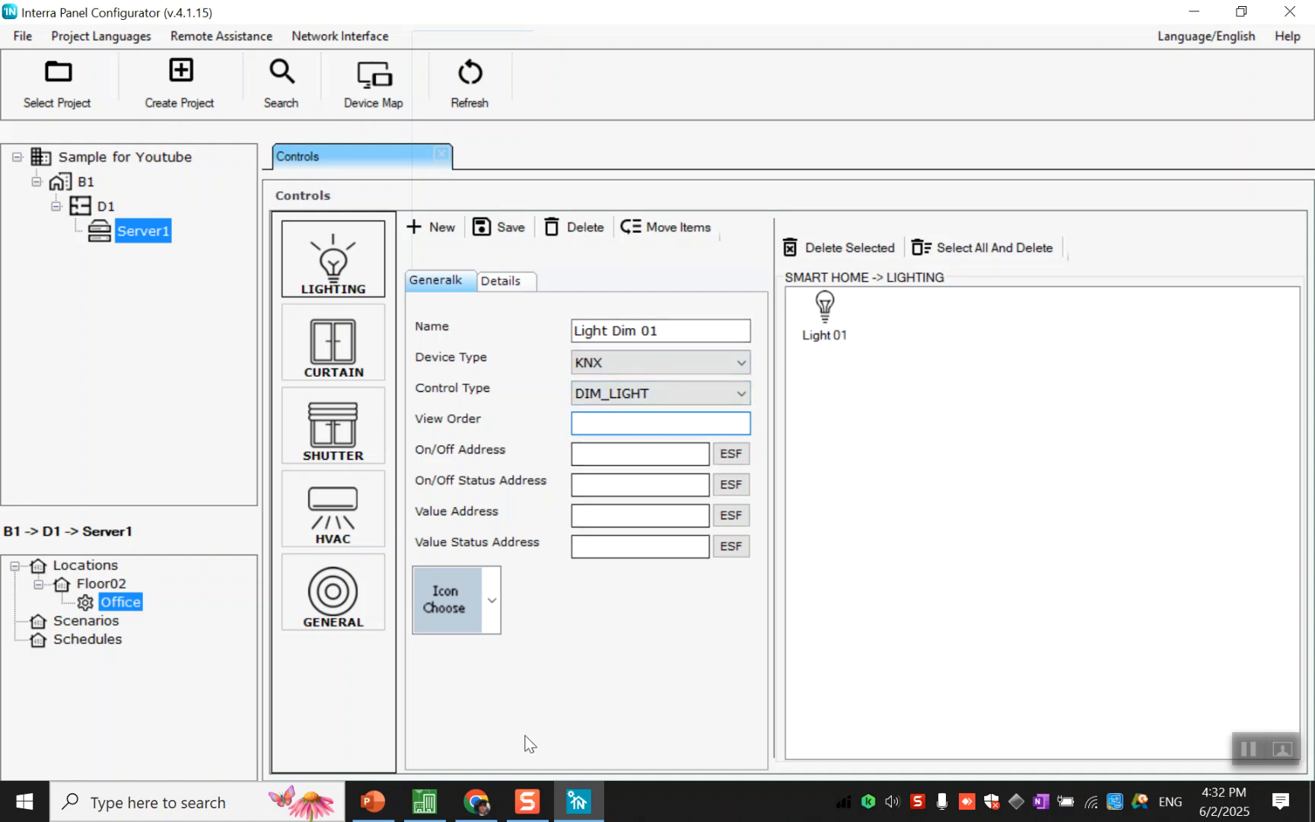
- Switch to ETS6 and look up the group addresses under 0/3 Light Dimming
left_click(425, 801)
left_click(309, 721)
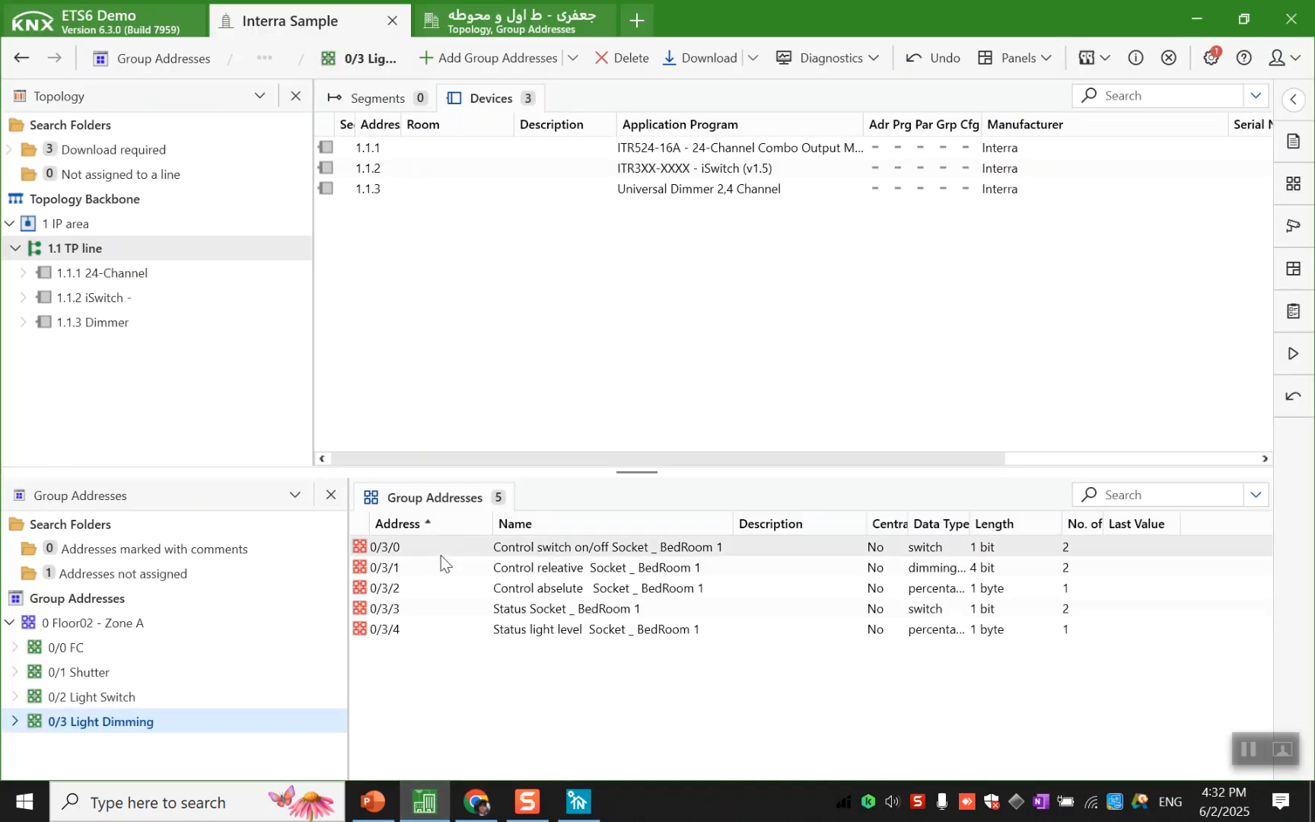
- Switch back to Interra Panel Configurator and set the On/Off Address of Light Dim 01 to 0/3/0
left_click(561, 816)
left_click(608, 449)
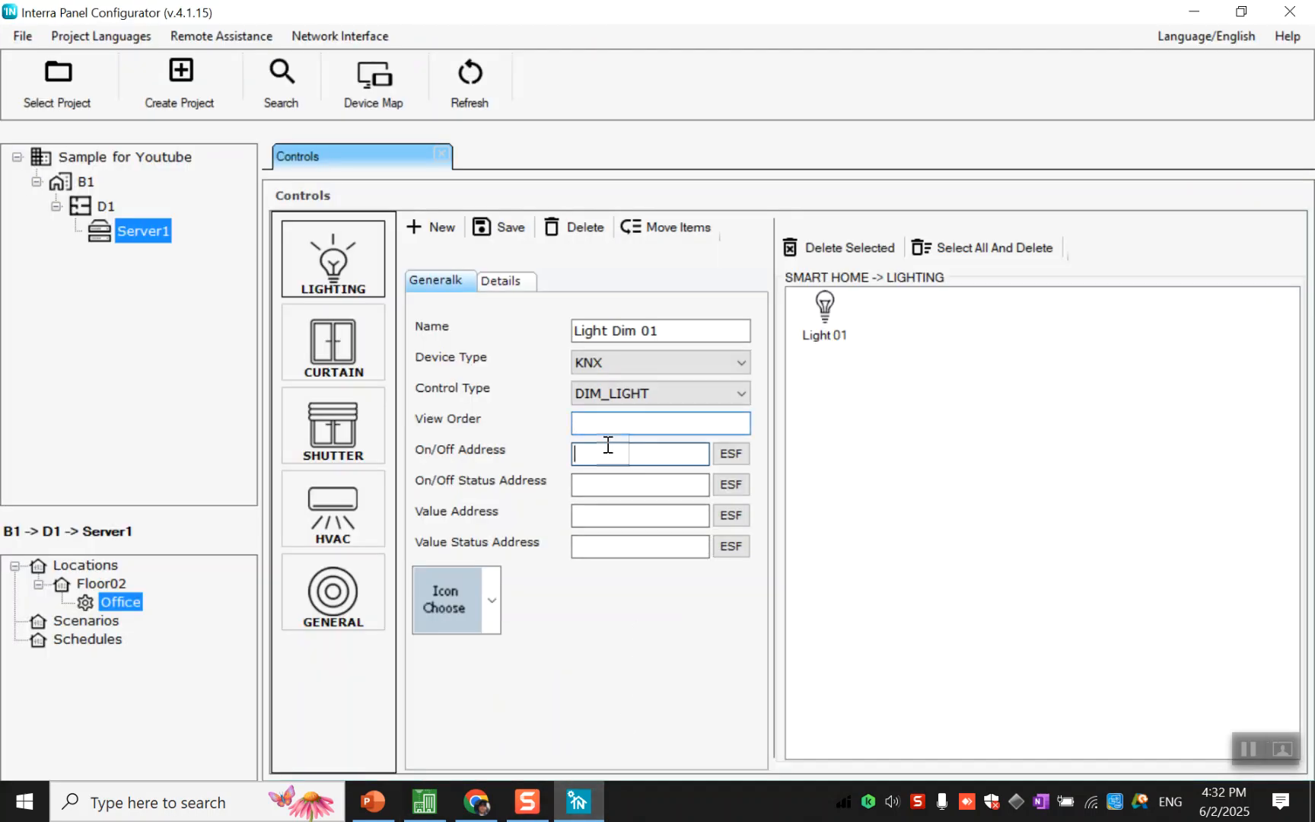
type("0/3/0")
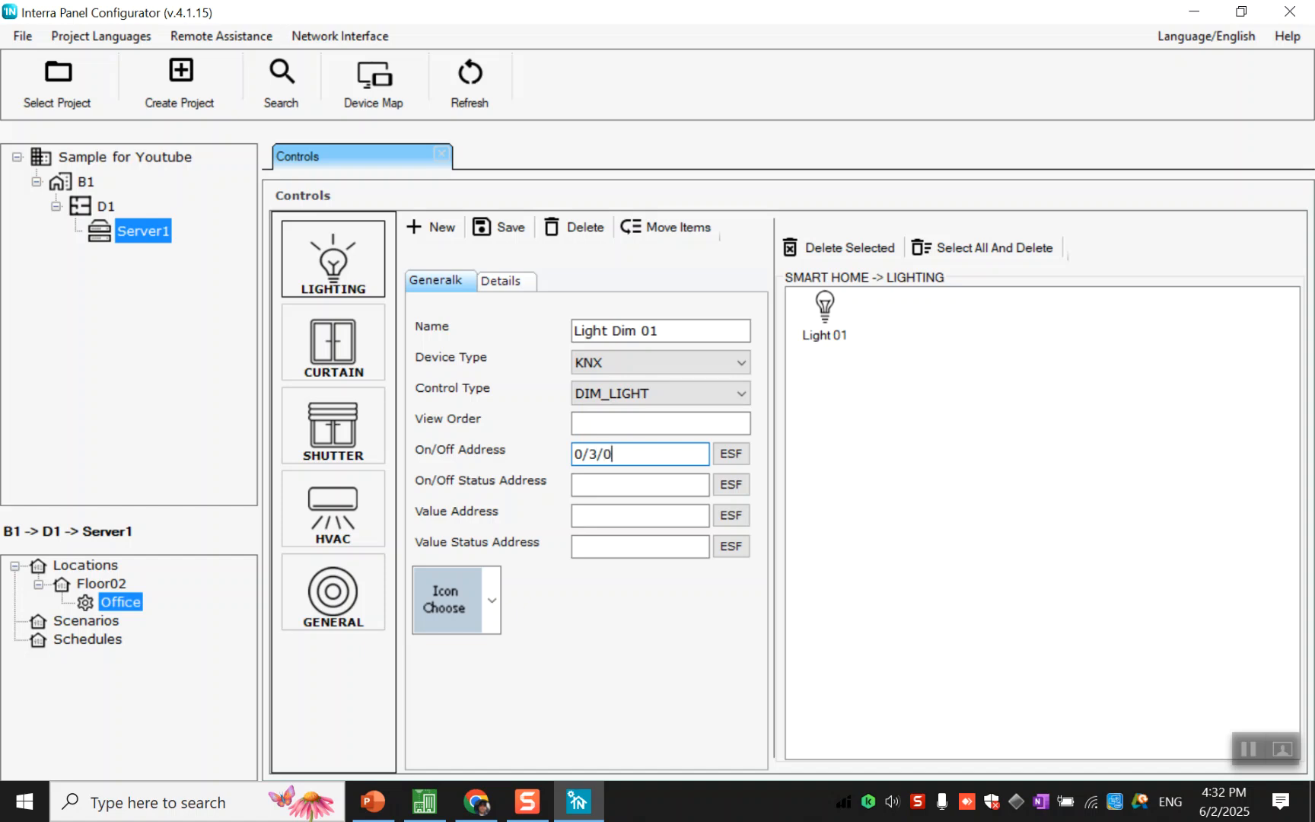
left_click(730, 486)
scroll(578, 466, "down", 4)
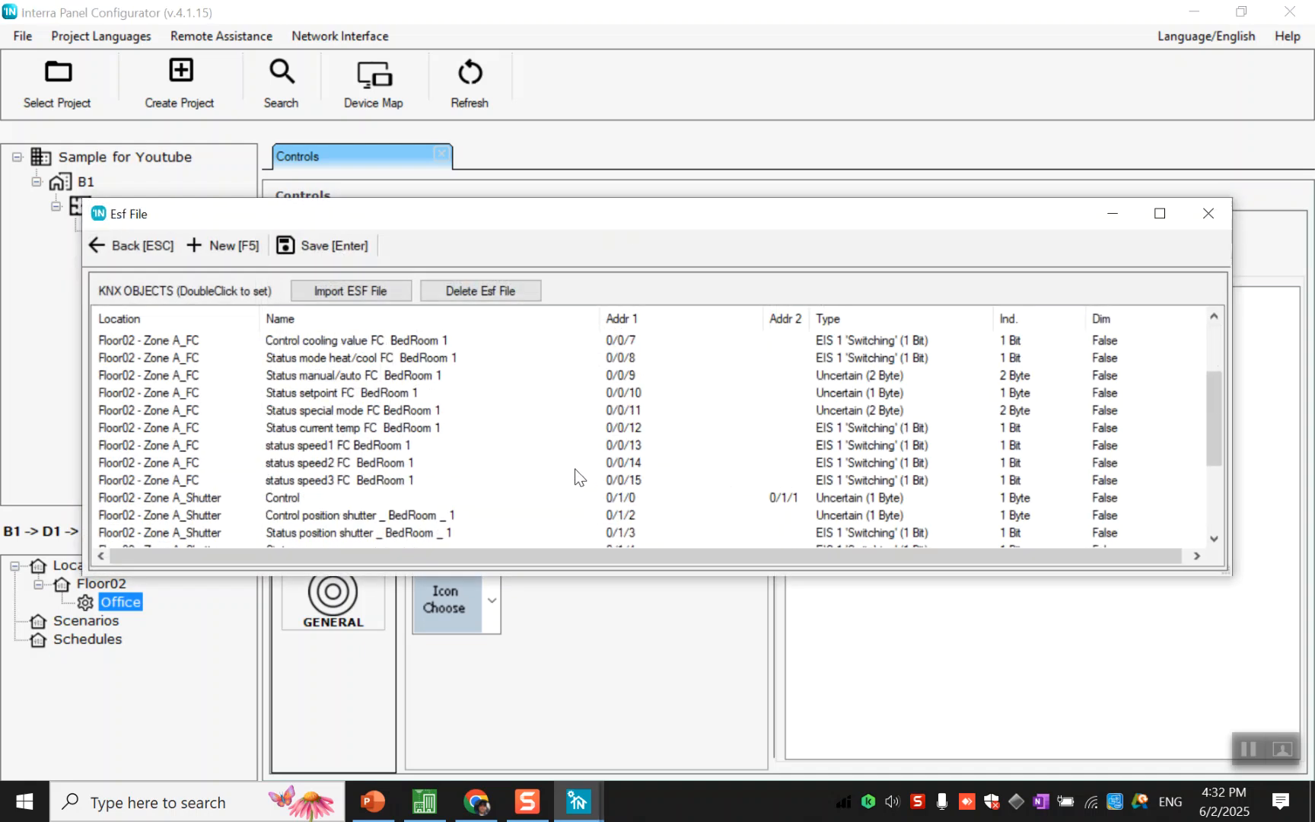
scroll(548, 478, "down", 1)
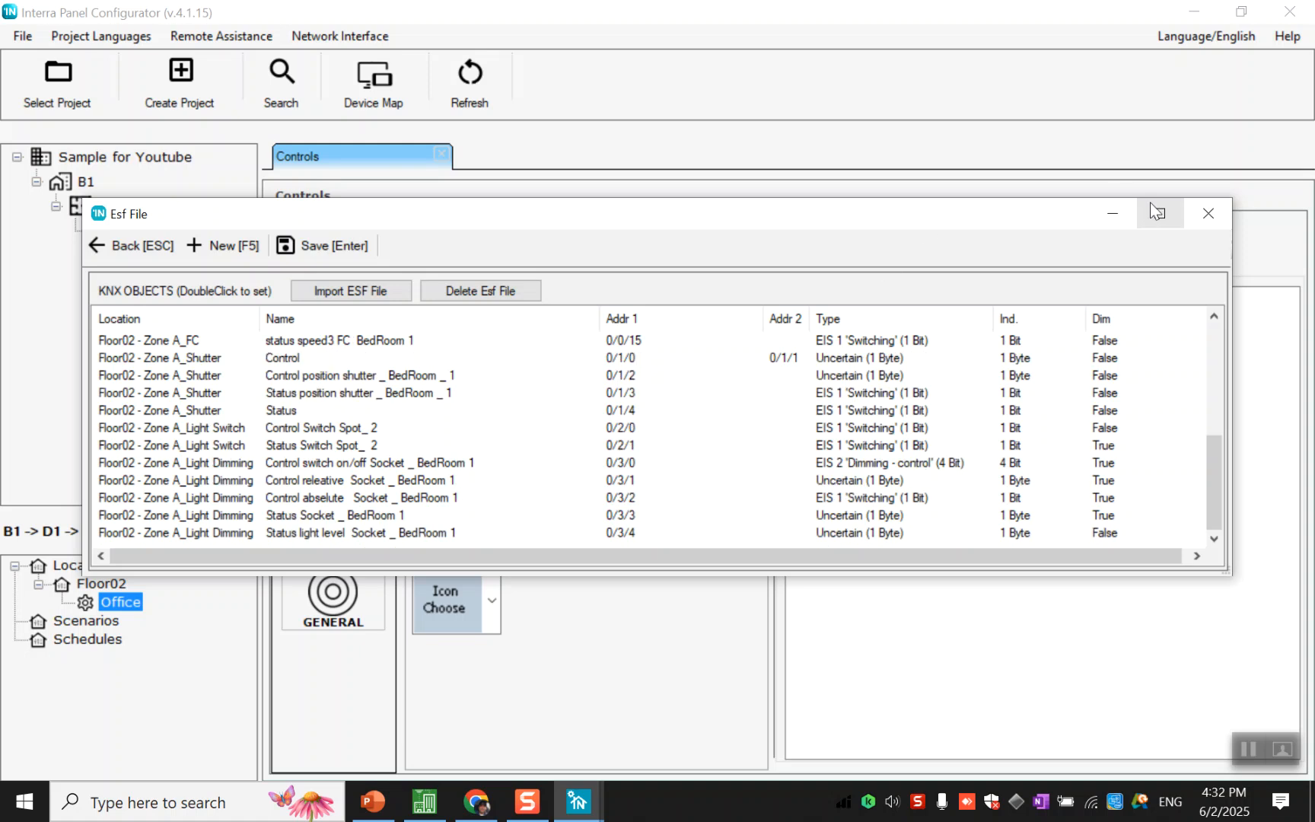
left_click(1191, 212)
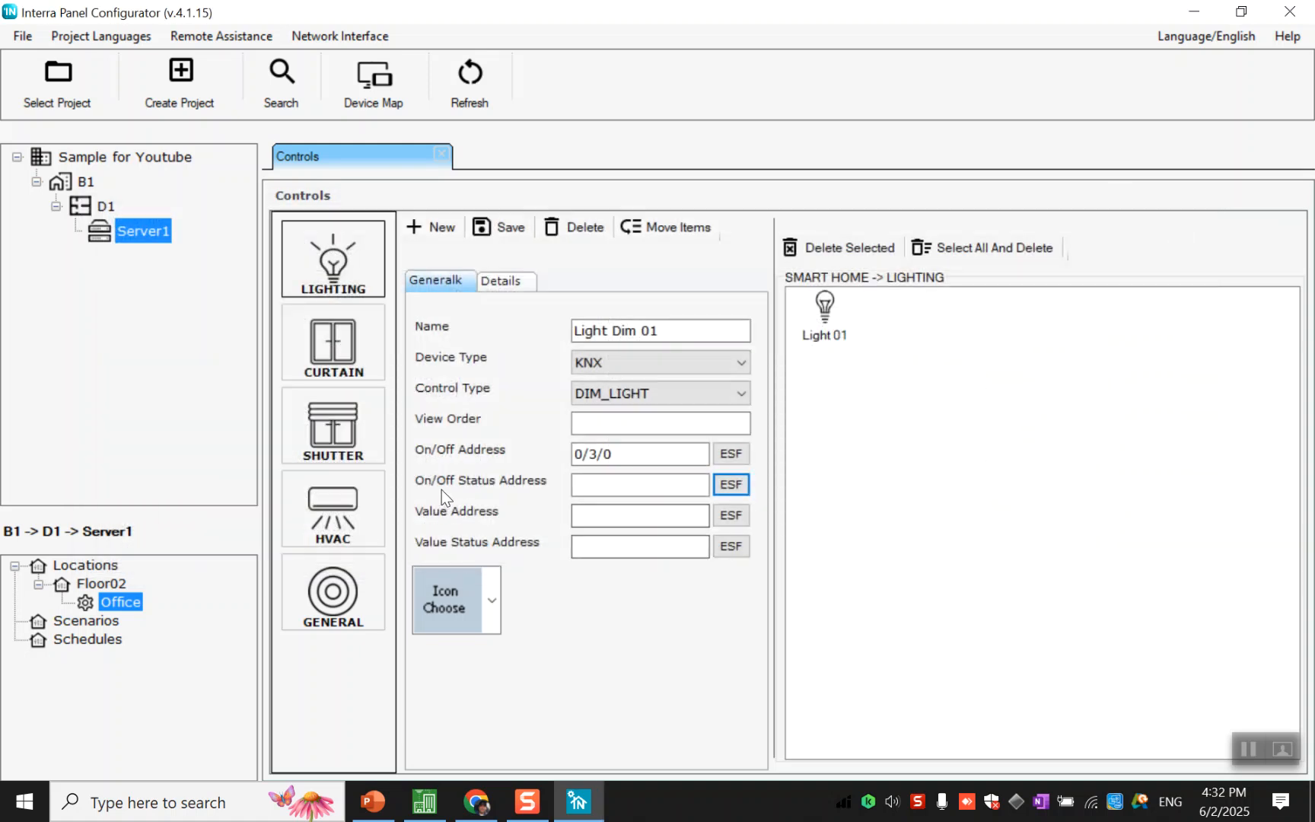
- Assign the imported ESF object Status Socket _ BedRoom 1 (0/3/3) as the On/Off Status Address of Light Dim 01
left_click(731, 484)
scroll(478, 508, "down", 1)
scroll(479, 500, "down", 3)
scroll(459, 504, "down", 1)
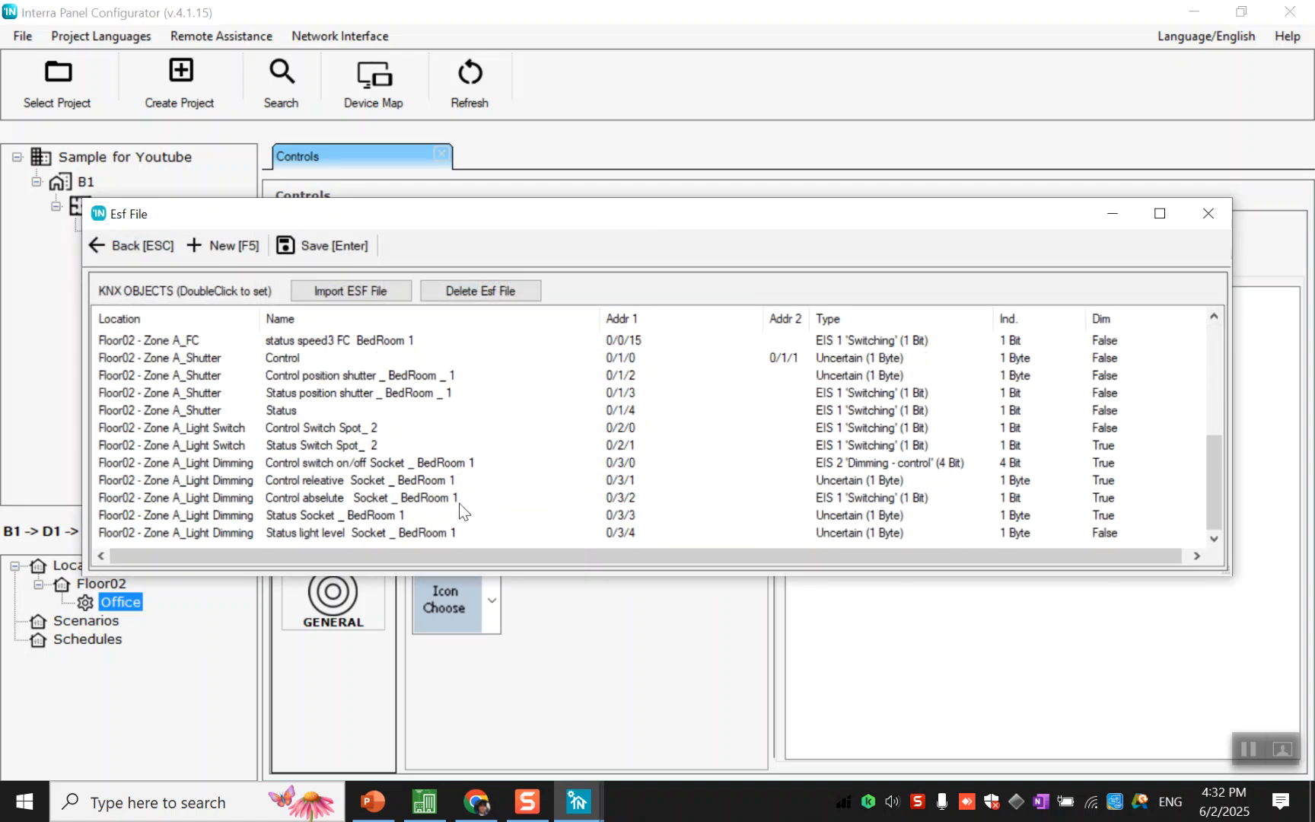
double_click(418, 518)
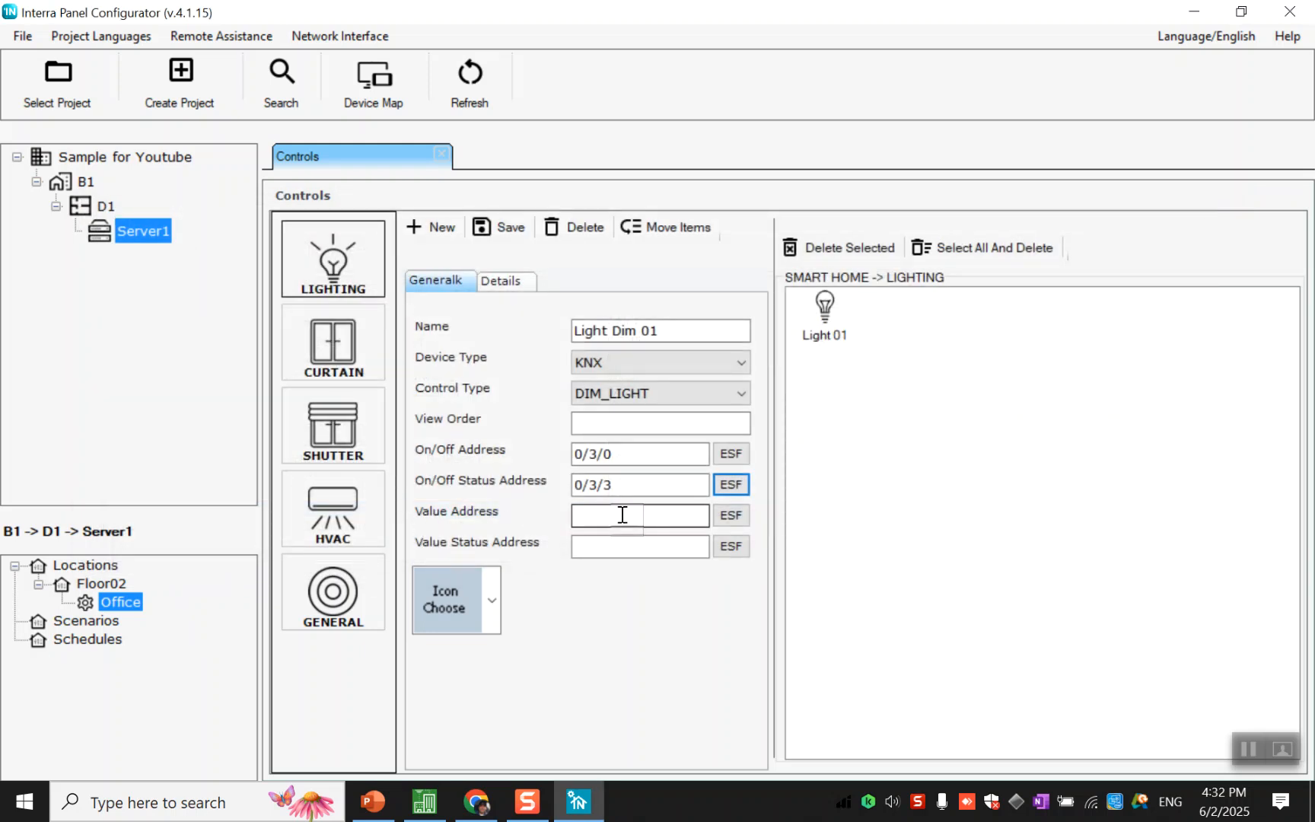
- Assign ESF objects Control abselute Socket _ BedRoom 1 (0/3/2) as Value Address and Status light level Socket _ BedRoom 1 (0/3/4) as Value Status Address
left_click(728, 515)
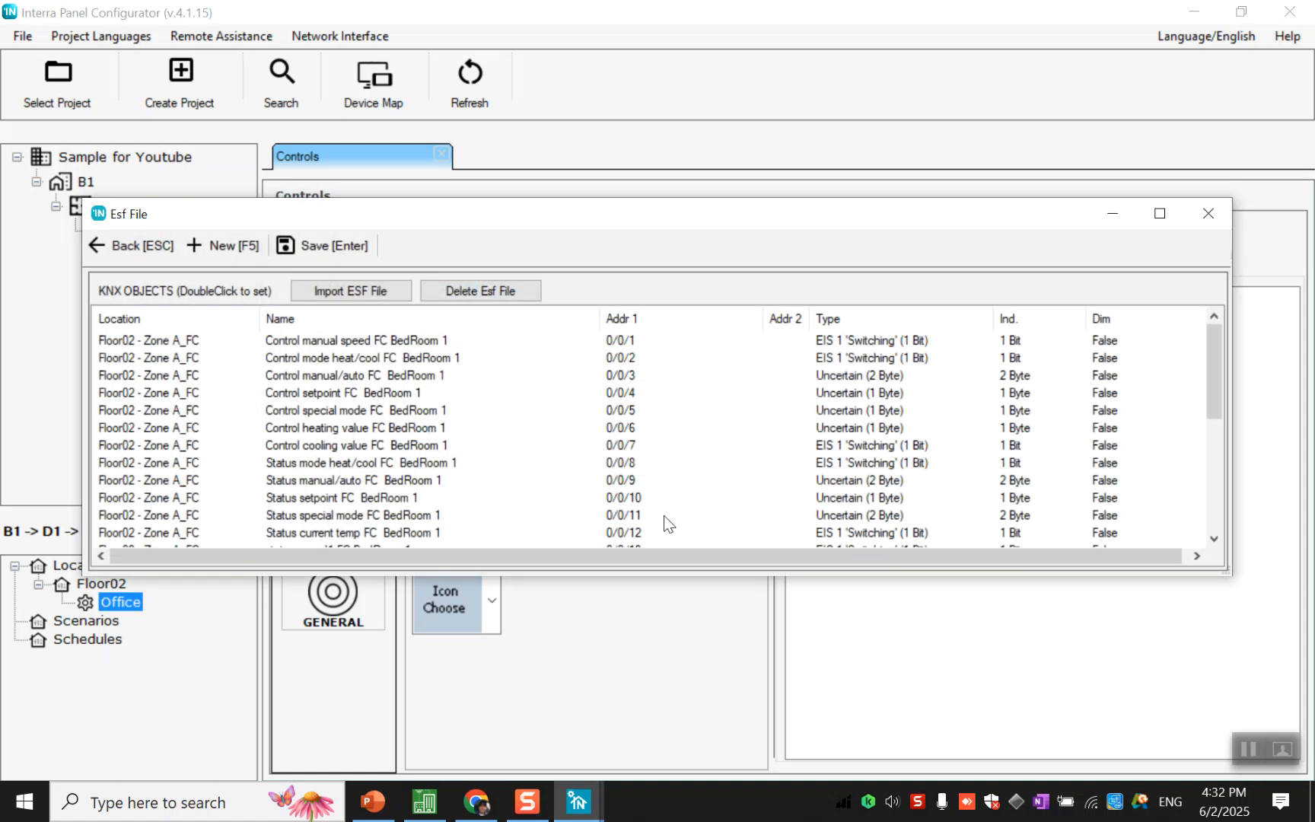
scroll(426, 505, "down", 5)
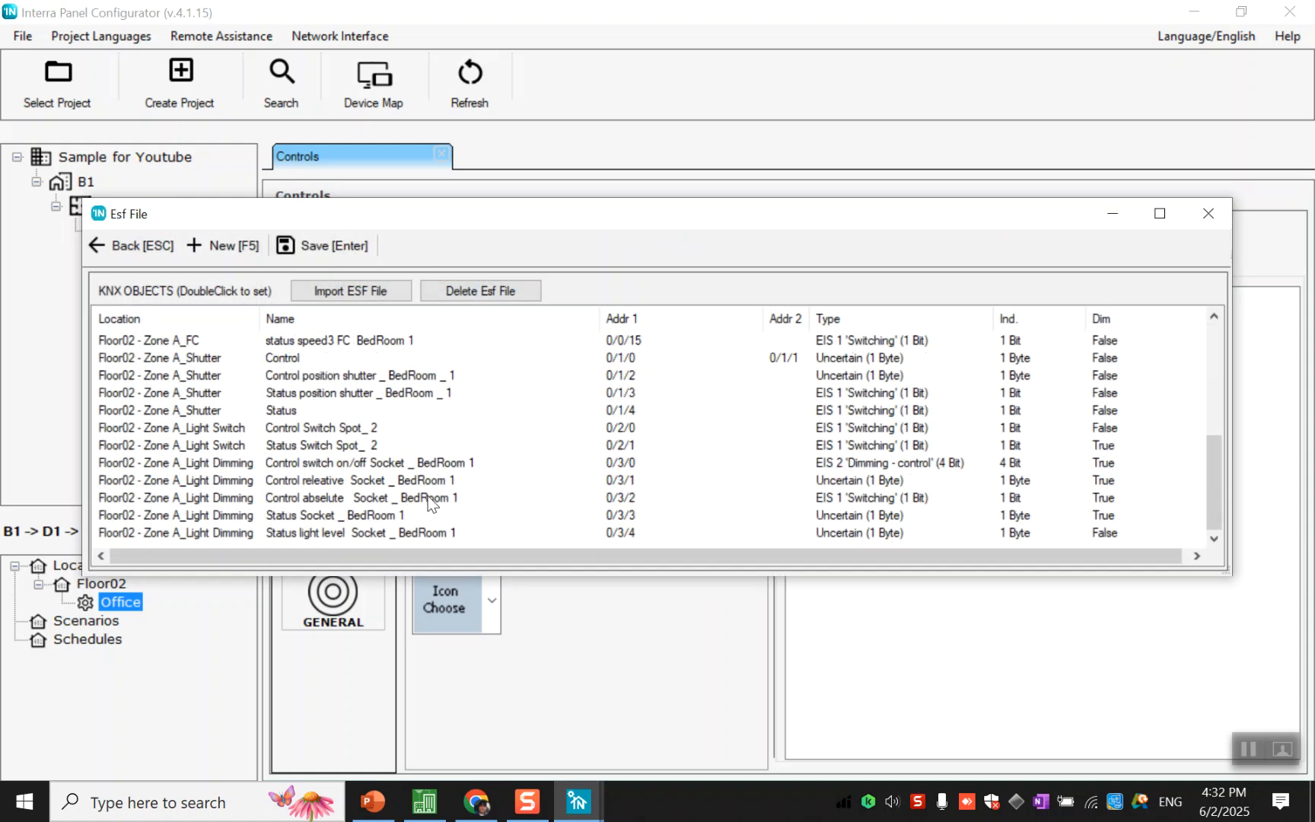
double_click(428, 497)
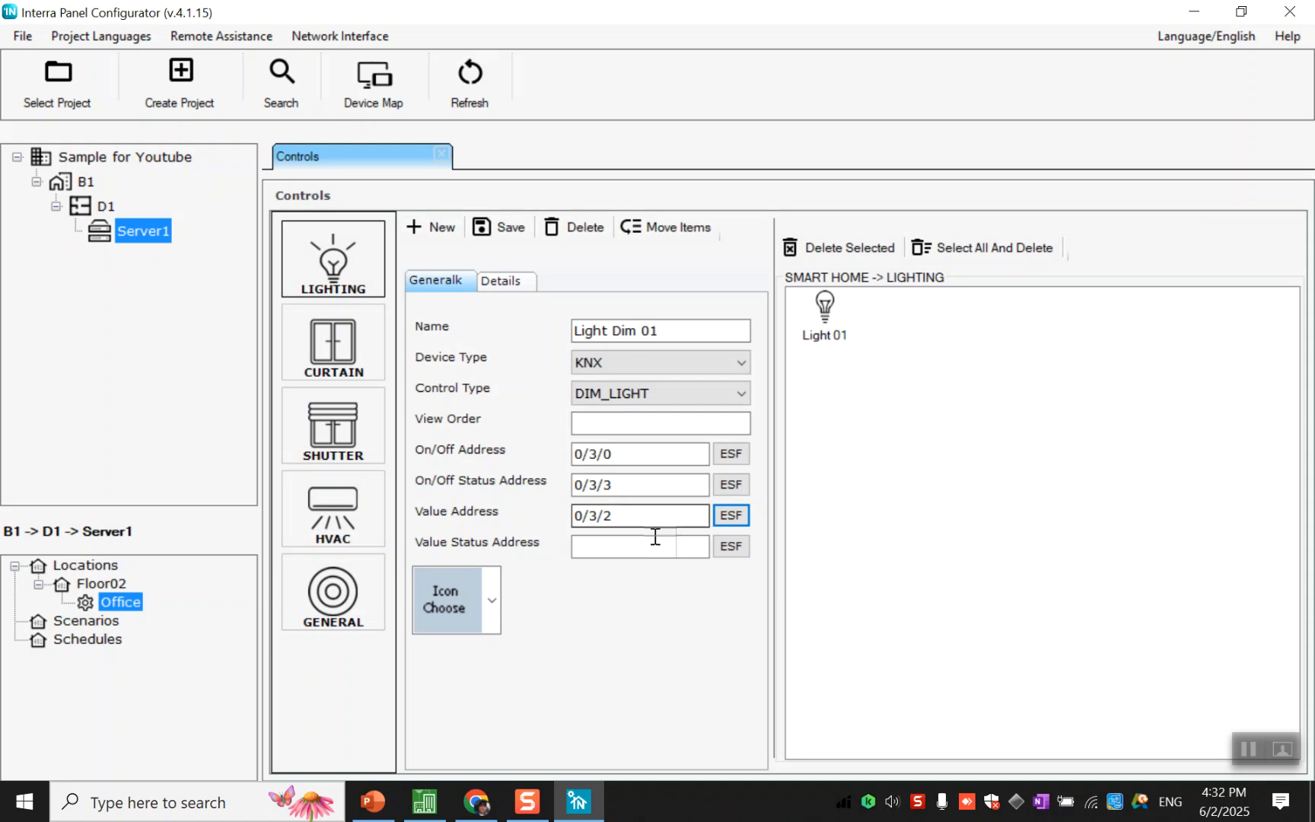
left_click(720, 548)
scroll(544, 541, "down", 5)
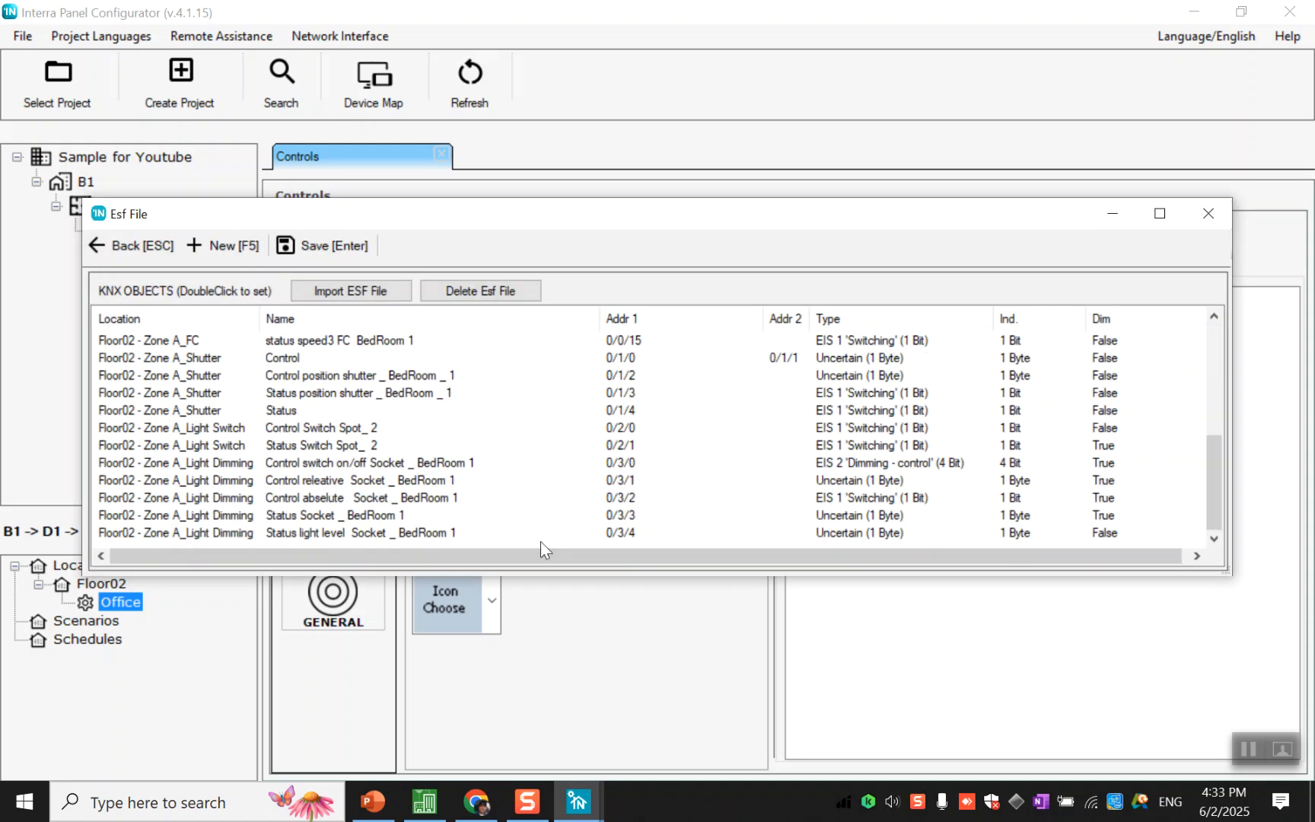
double_click(500, 533)
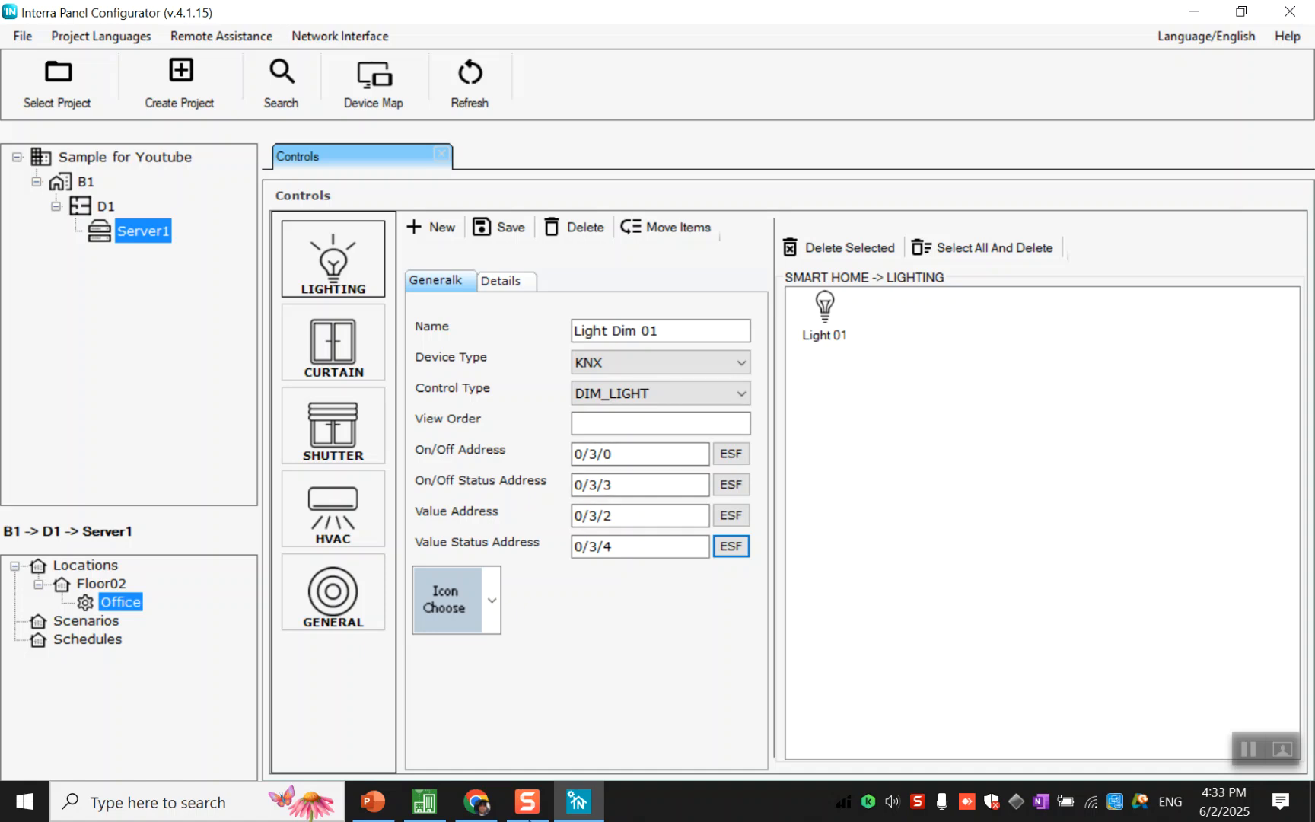
- Check the 0/3 Light Dimming group addresses in ETS6, and return to Interra Panel Configurator
left_click(444, 809)
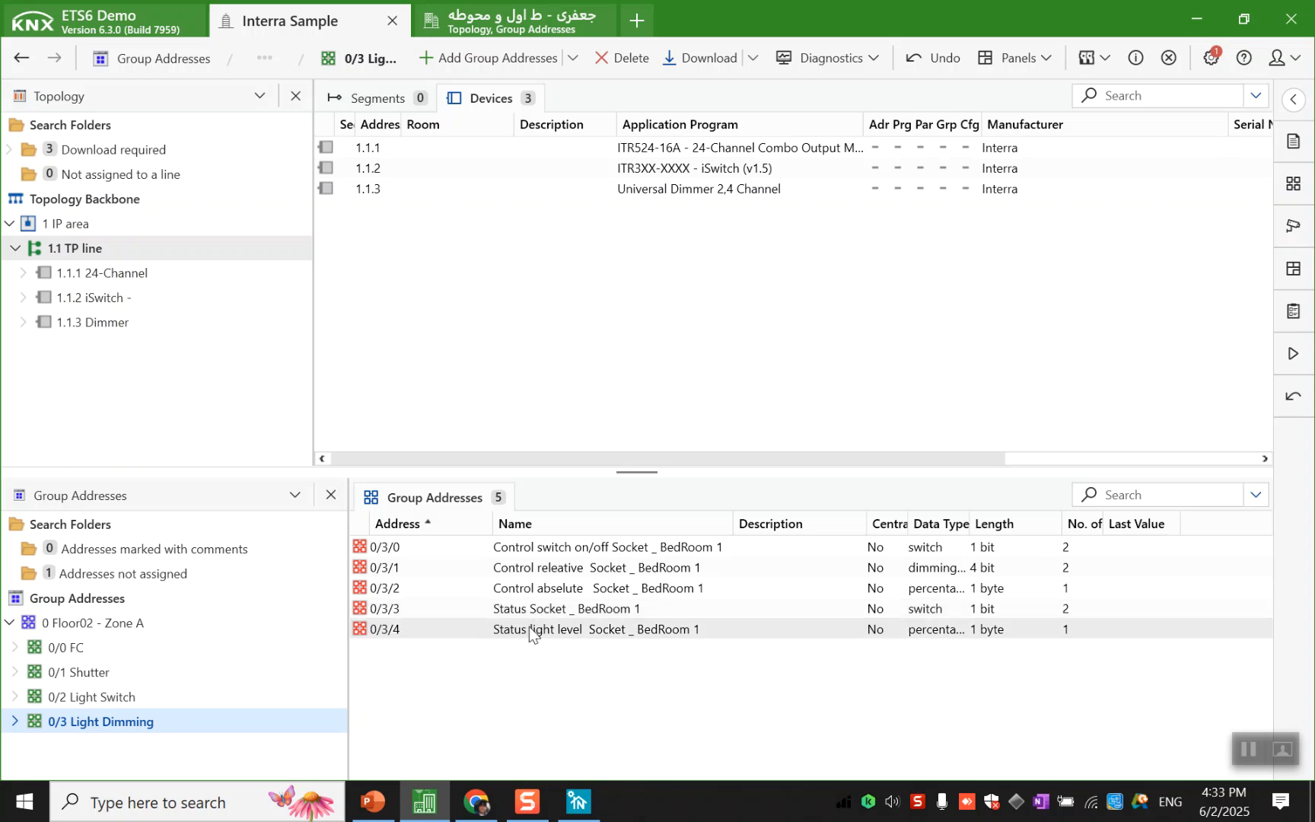
left_click(578, 801)
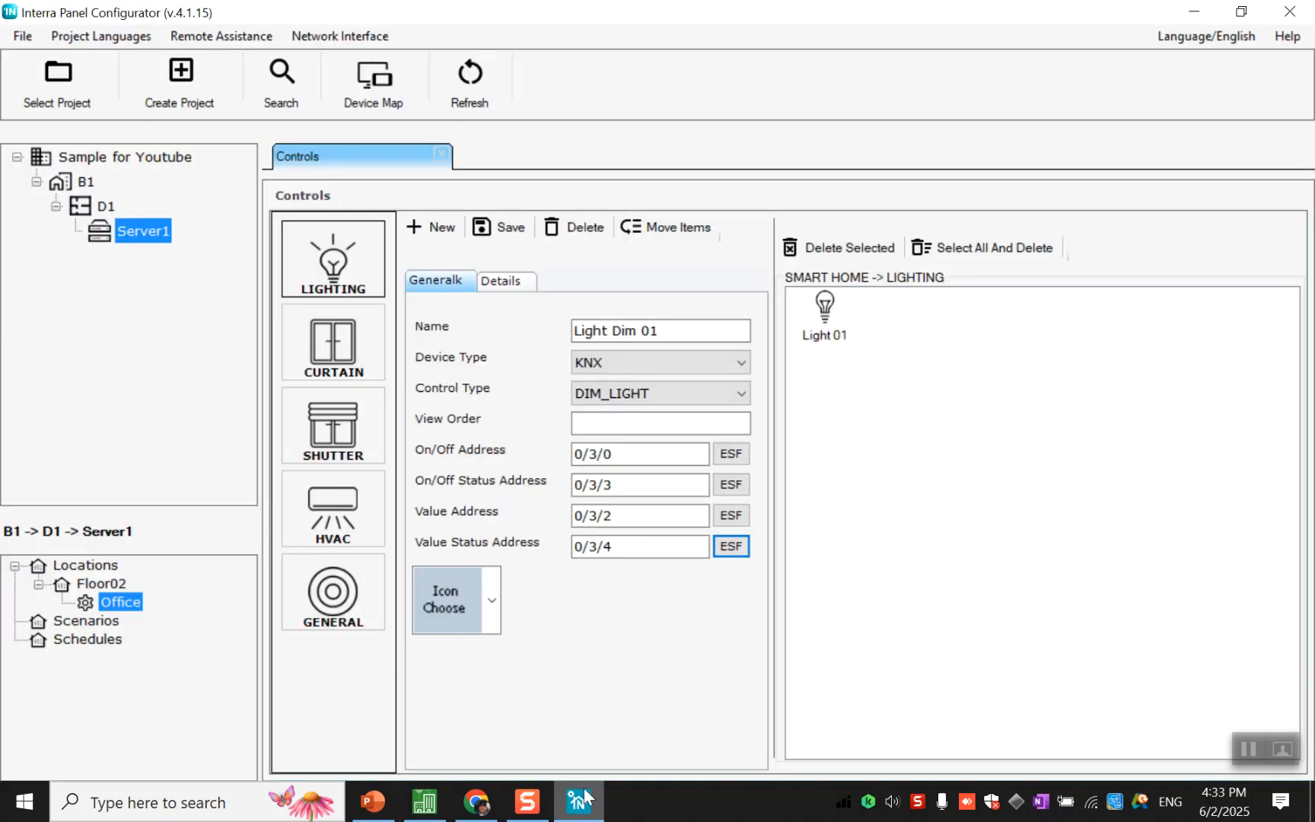
- Choose the standing table lamp icon for Light Dim 01 and save the control
left_click(493, 605)
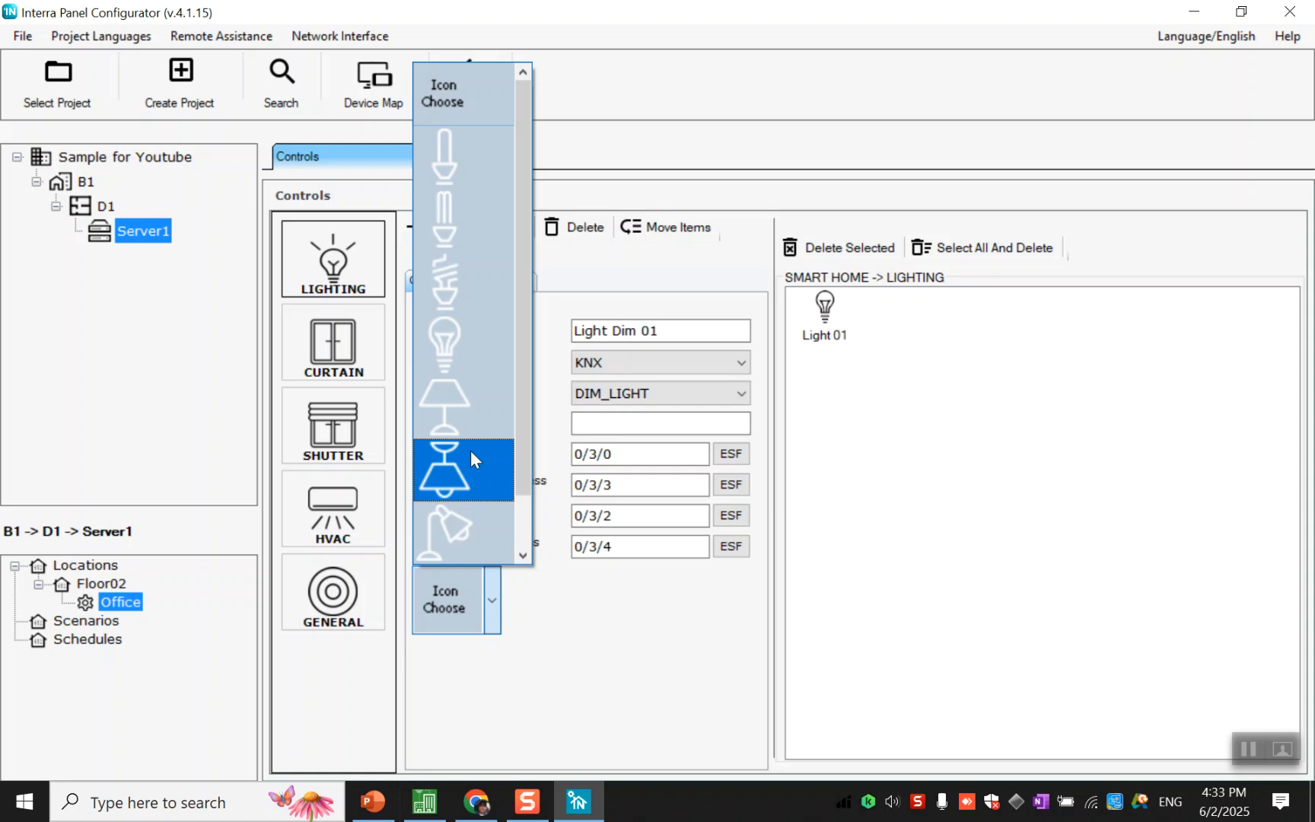
left_click(464, 402)
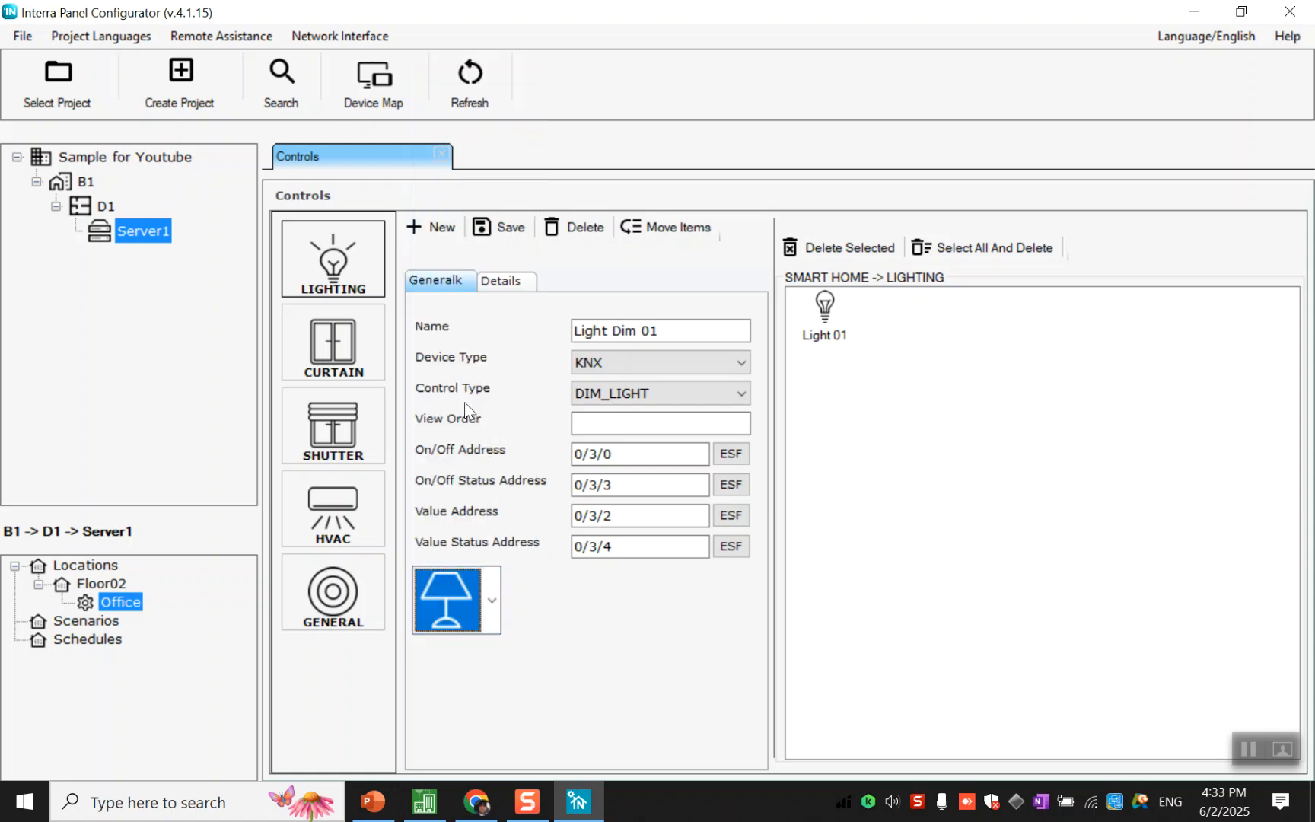
left_click(511, 233)
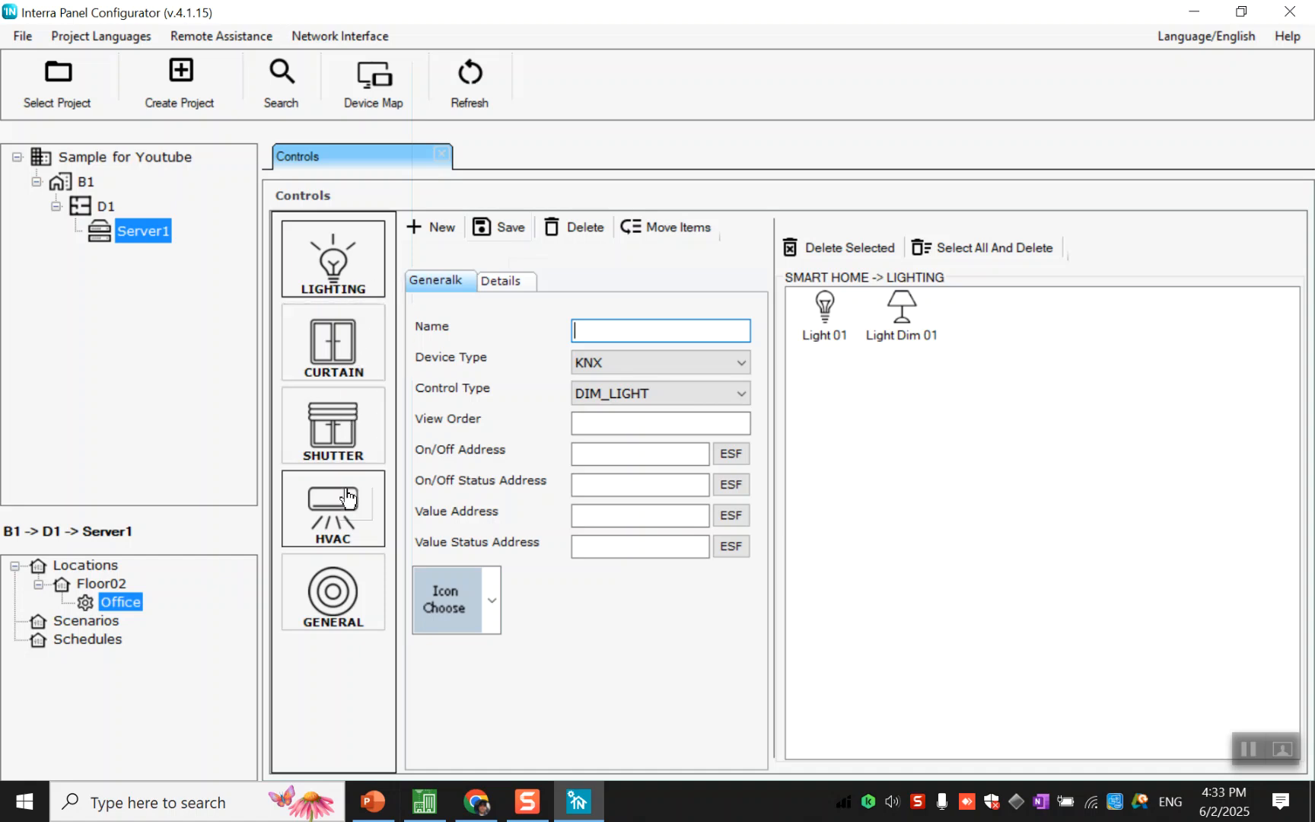
- Open the Office location's shutter controls and name the new control Shutter B
left_click(358, 435)
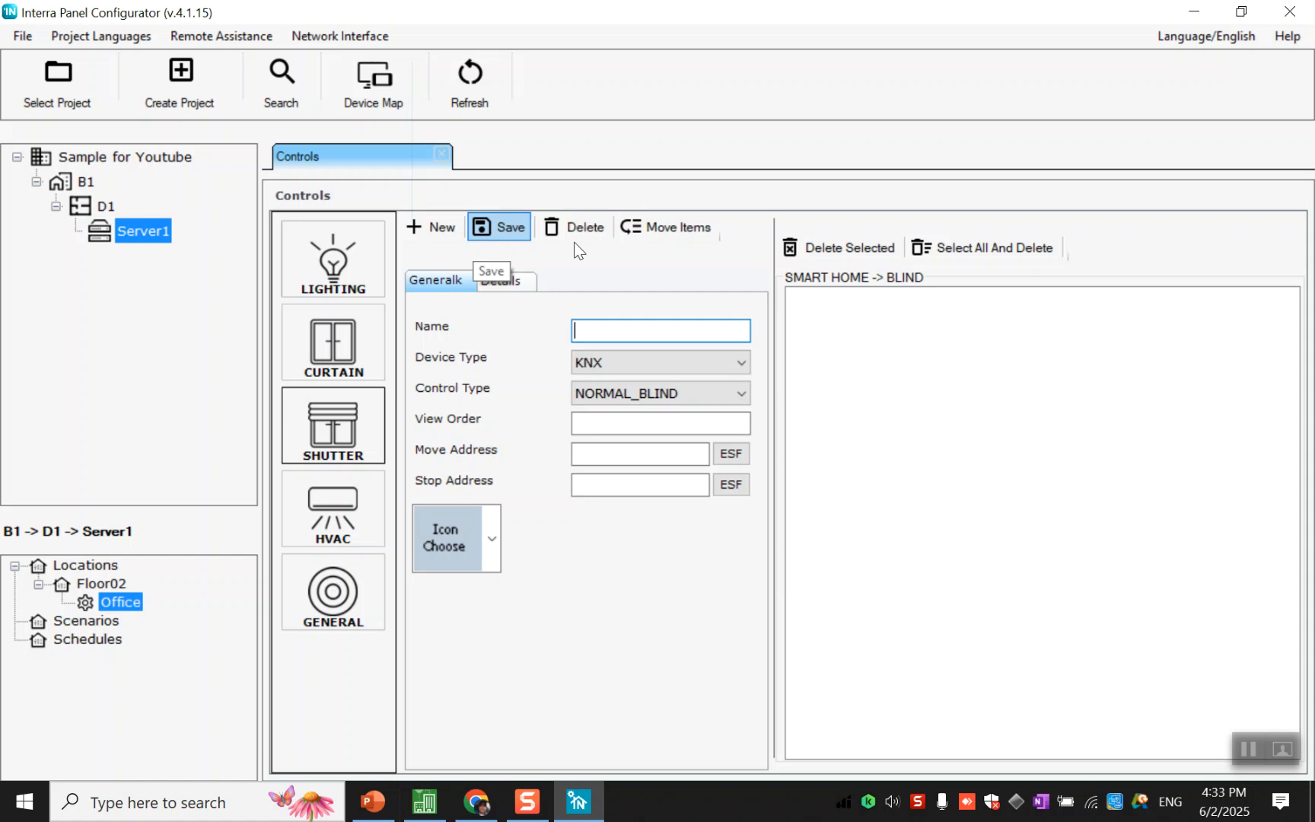
left_click(1247, 751)
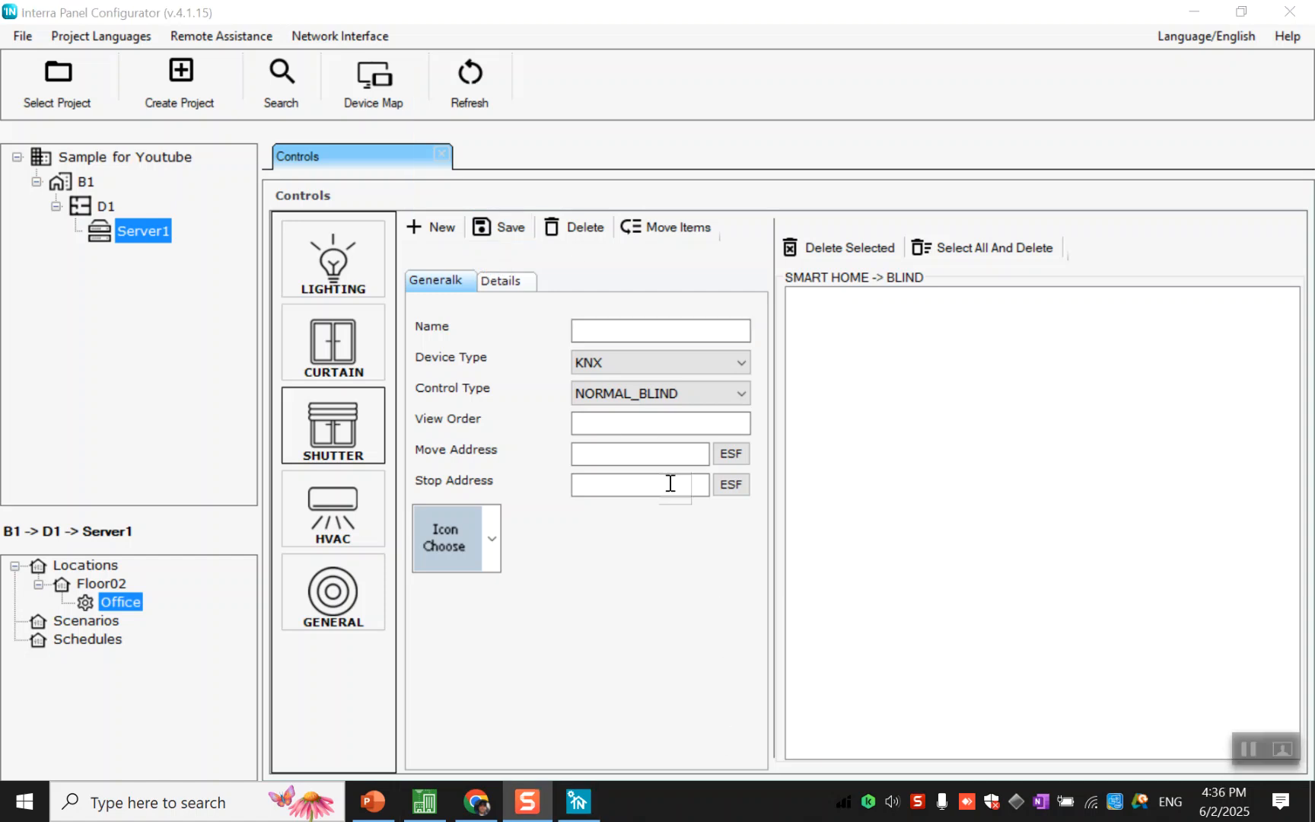
left_click(631, 334)
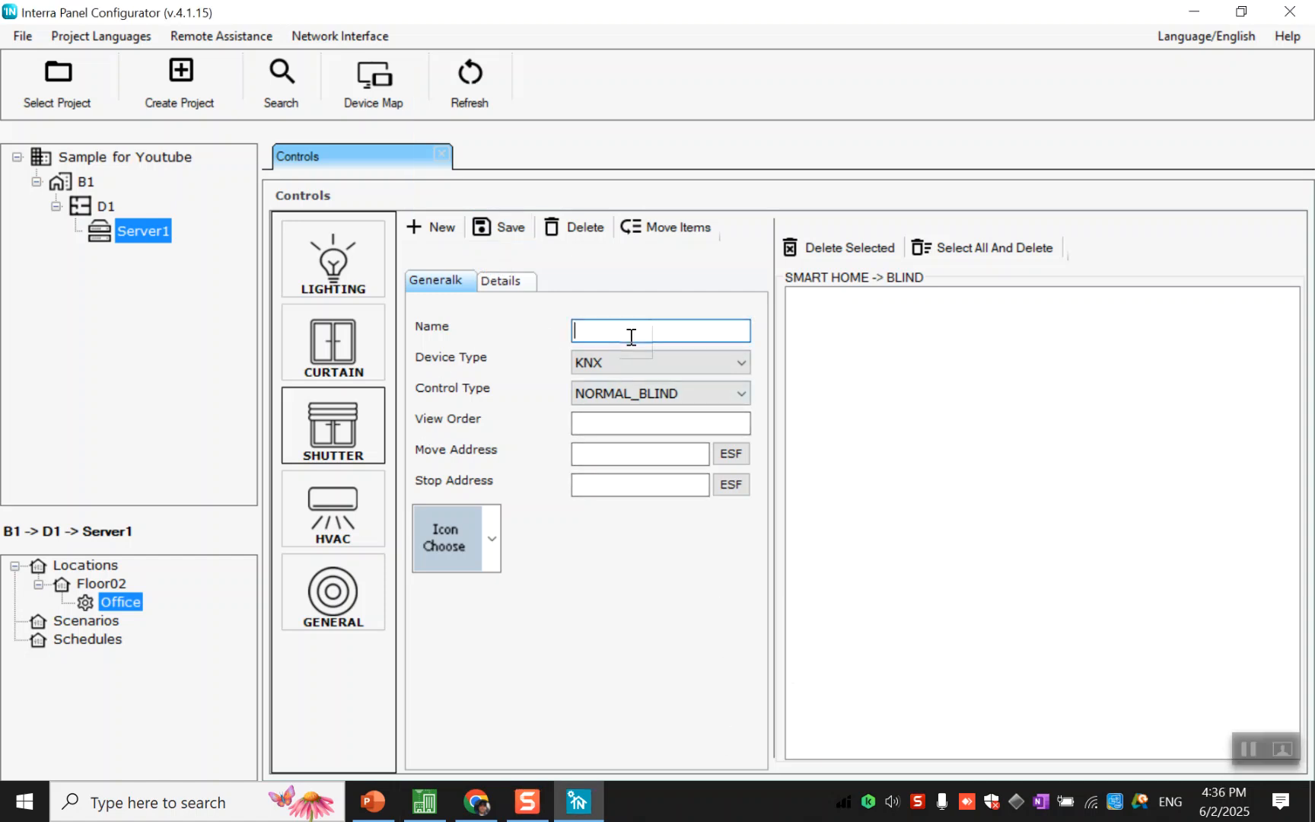
type("Shutter B")
- Review the Control Type options for Shutter B, leaving NORMAL_BLIND selected
left_click(658, 390)
left_click(660, 394)
left_click(662, 423)
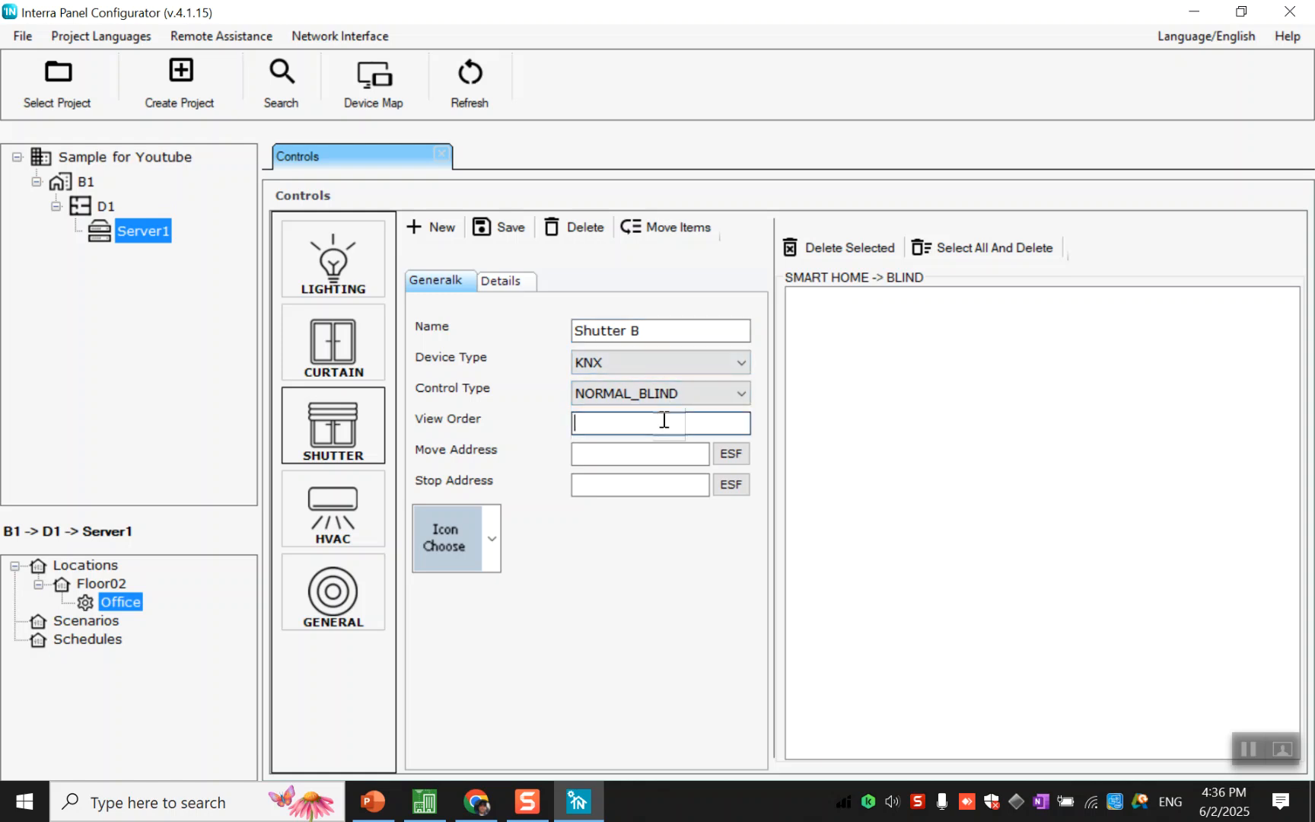
left_click(663, 446)
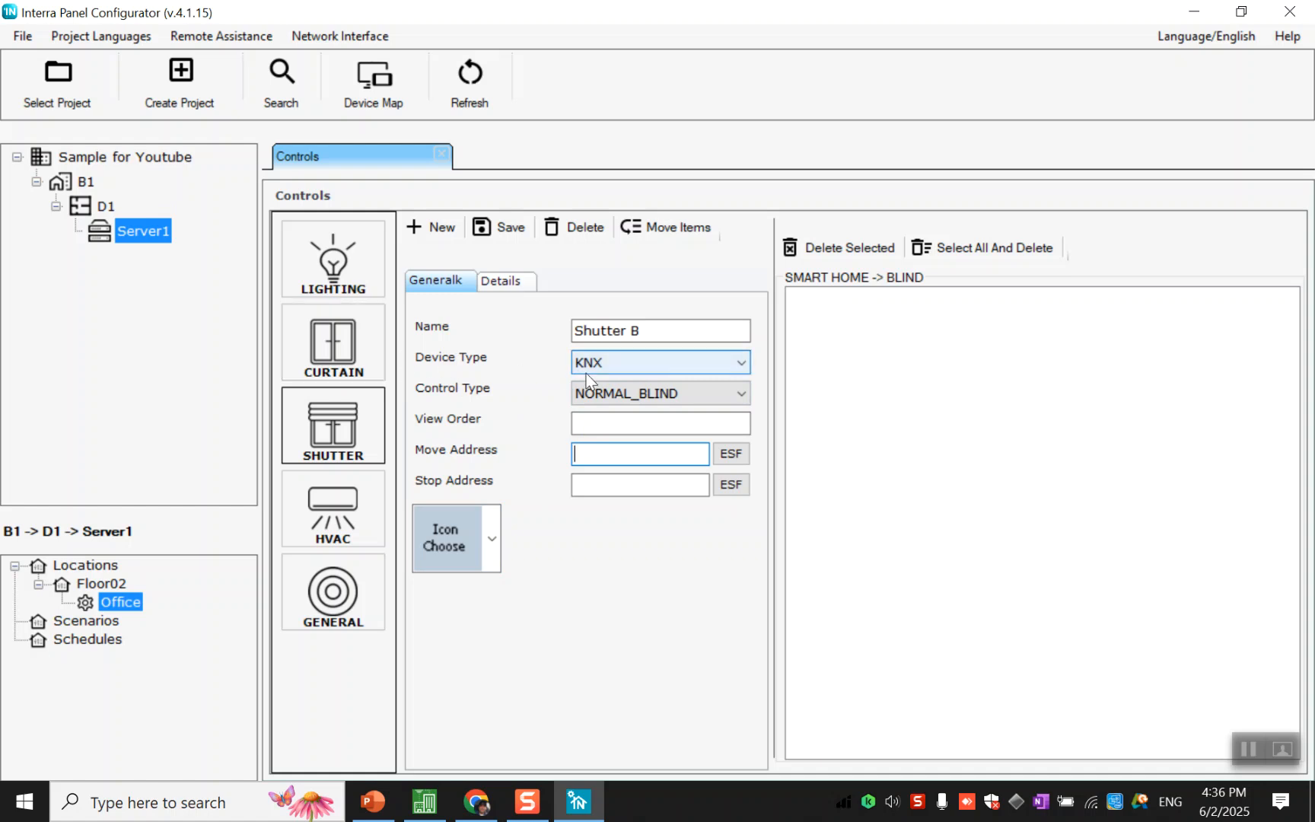
left_click(593, 395)
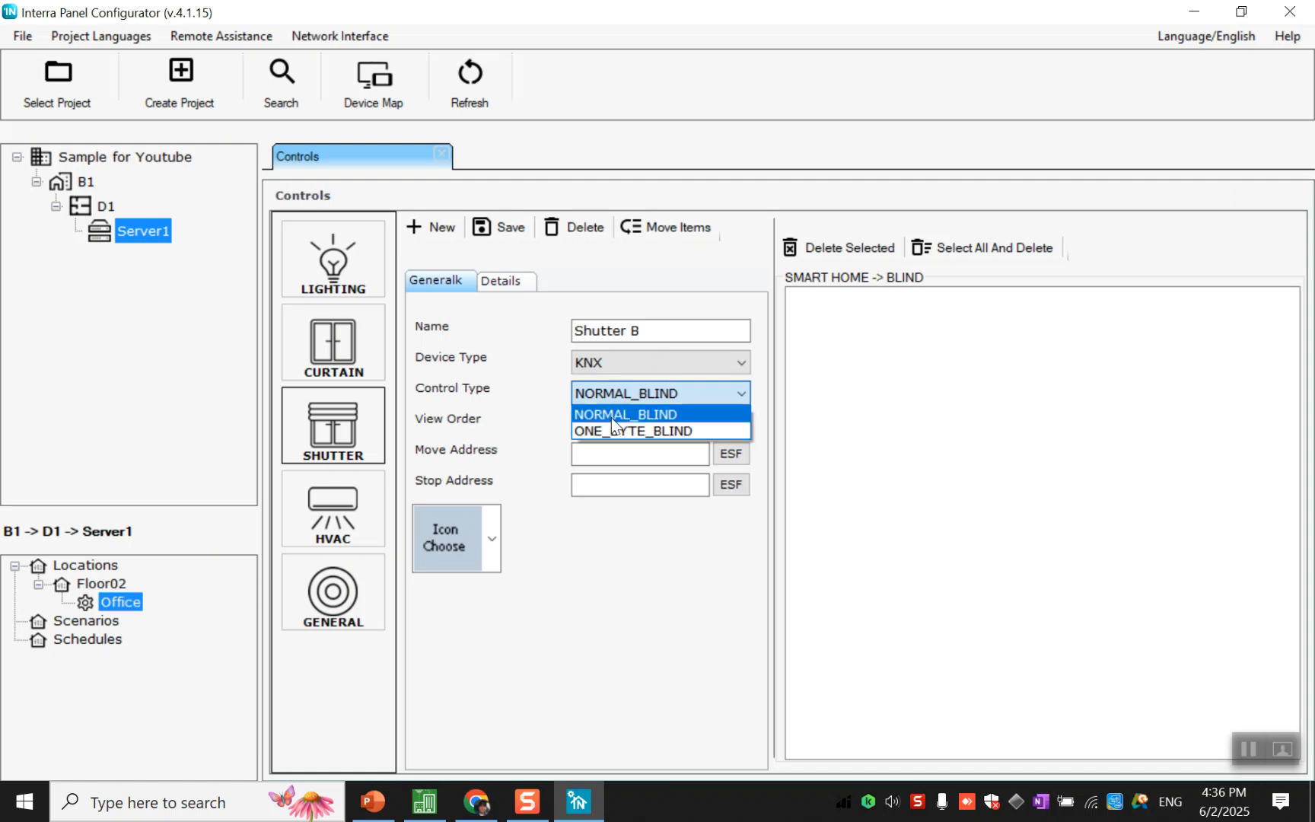
left_click(554, 396)
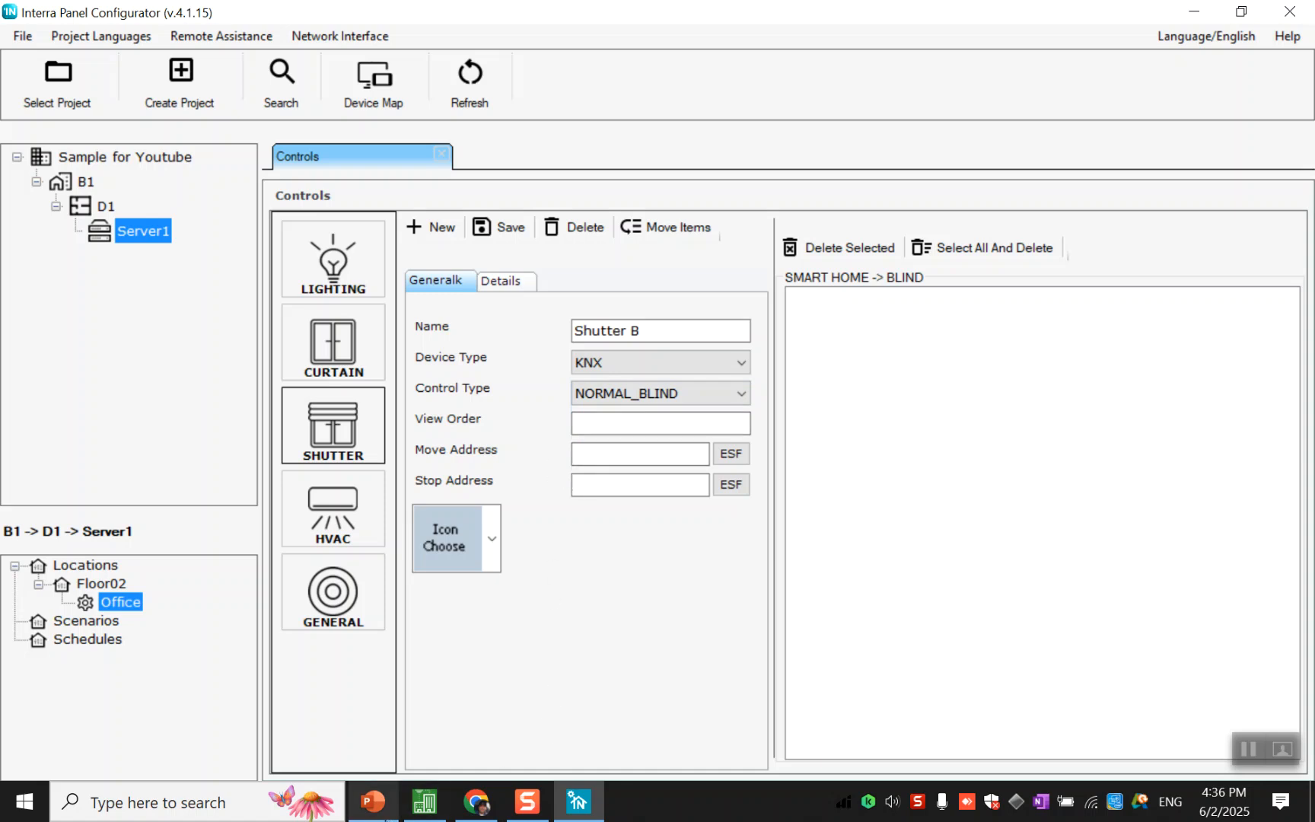
- Switch to ETS6 and look up the group addresses under 0/1 Shutter
left_click(408, 810)
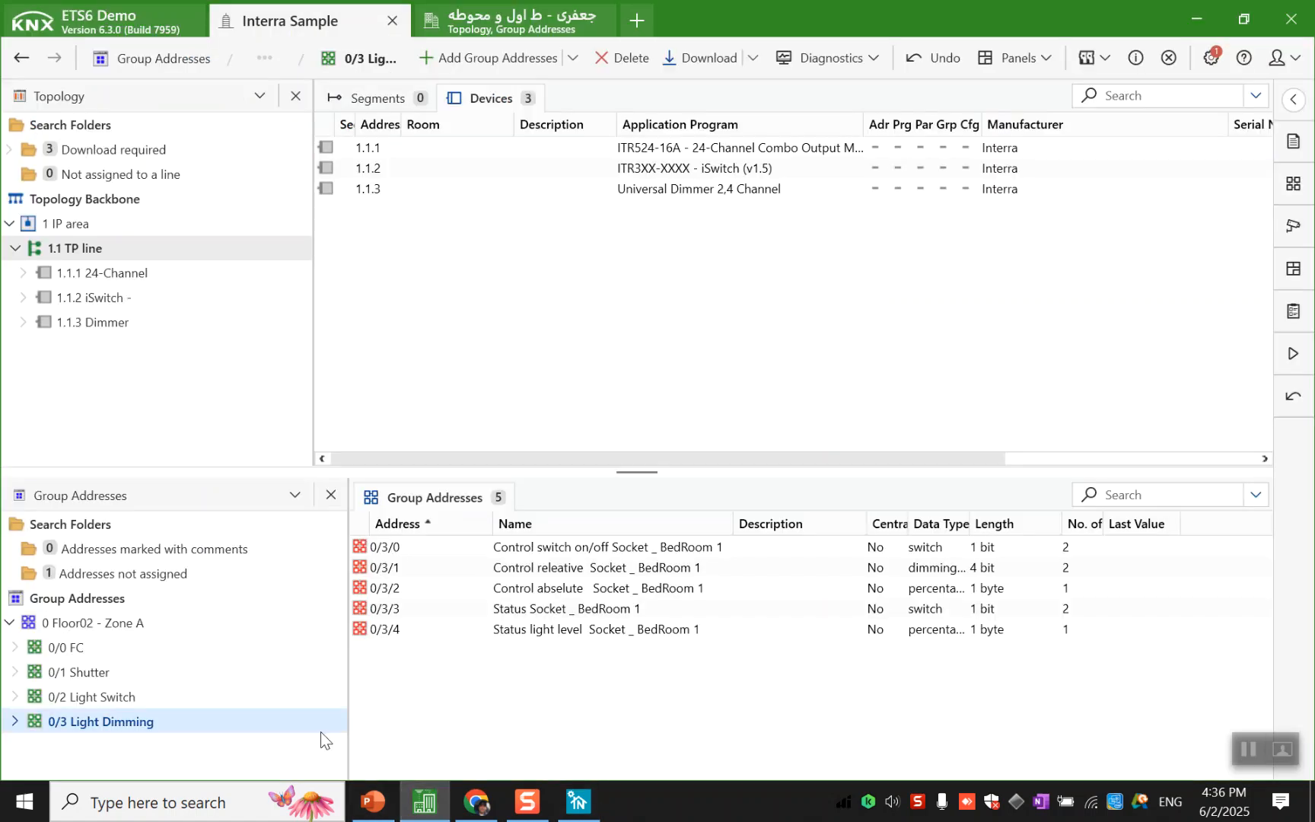
left_click(221, 679)
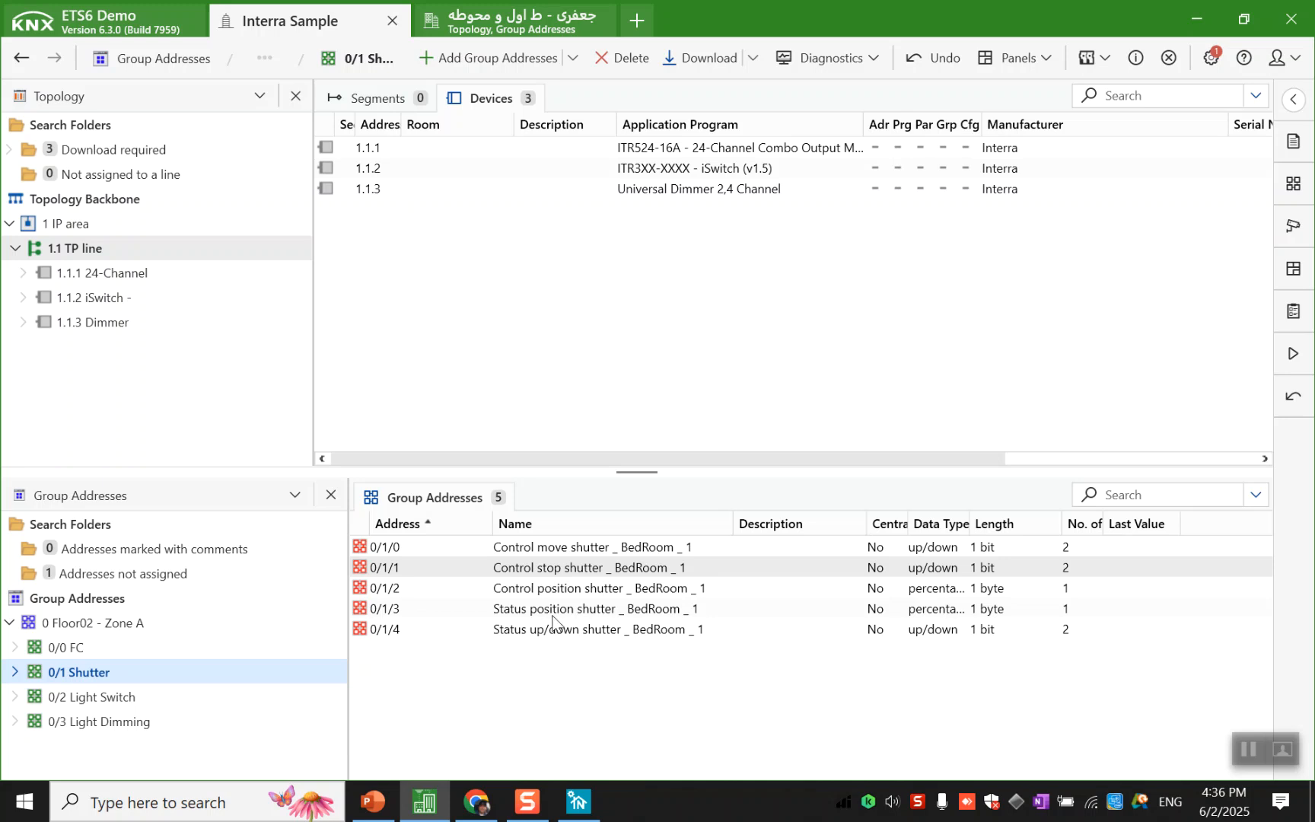
- Switch to Interra Panel Configurator and check the imported shutter group addresses available for Shutter B's Move Address, without assigning one
left_click(578, 801)
left_click(624, 454)
left_click(734, 455)
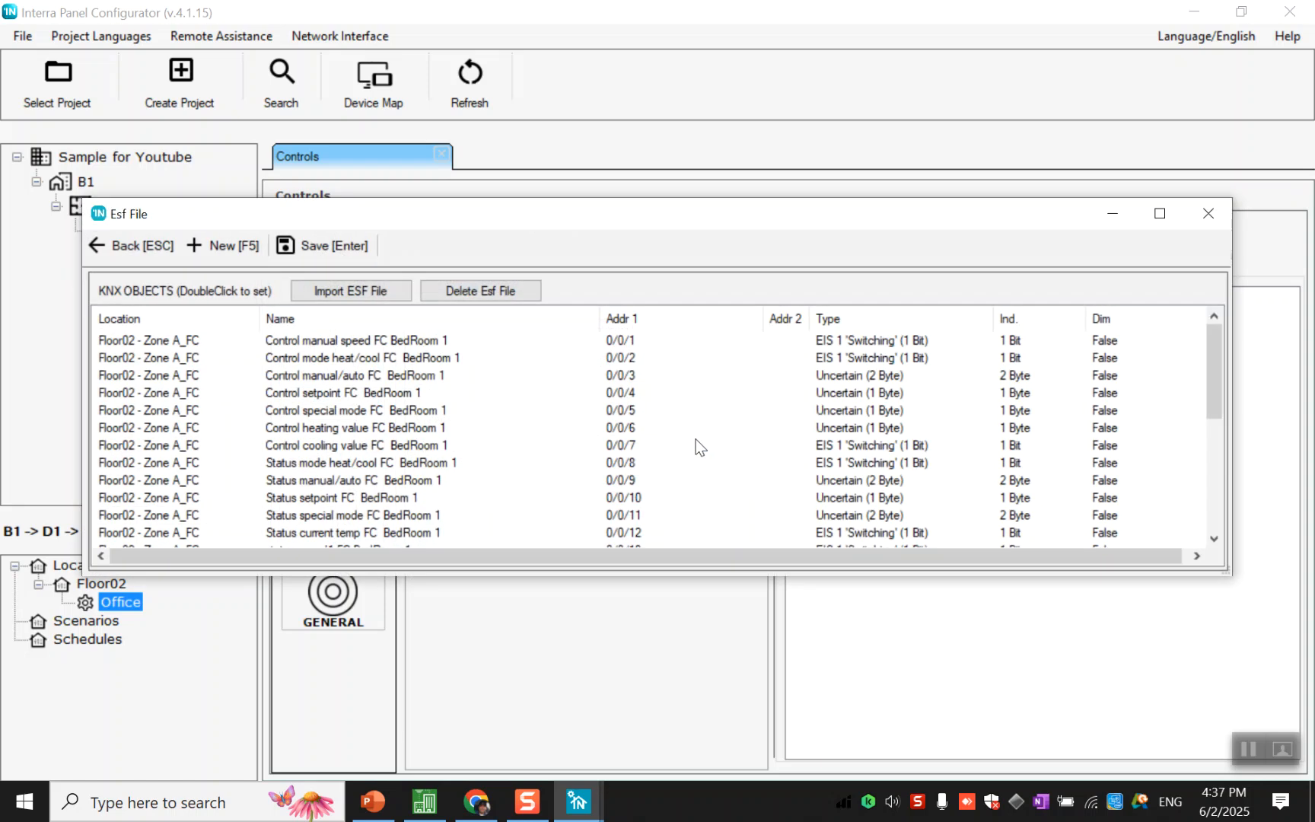
scroll(558, 401, "down", 4)
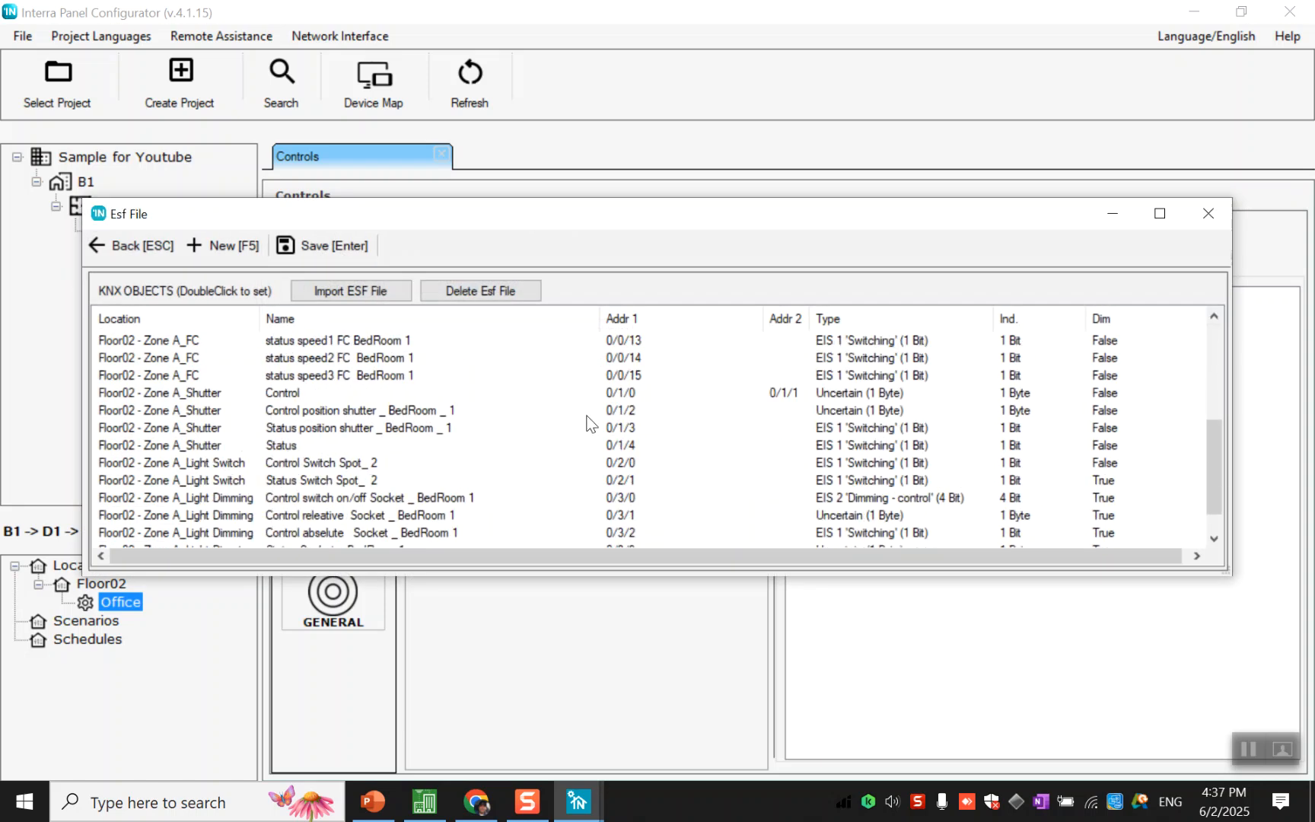
left_click(590, 392)
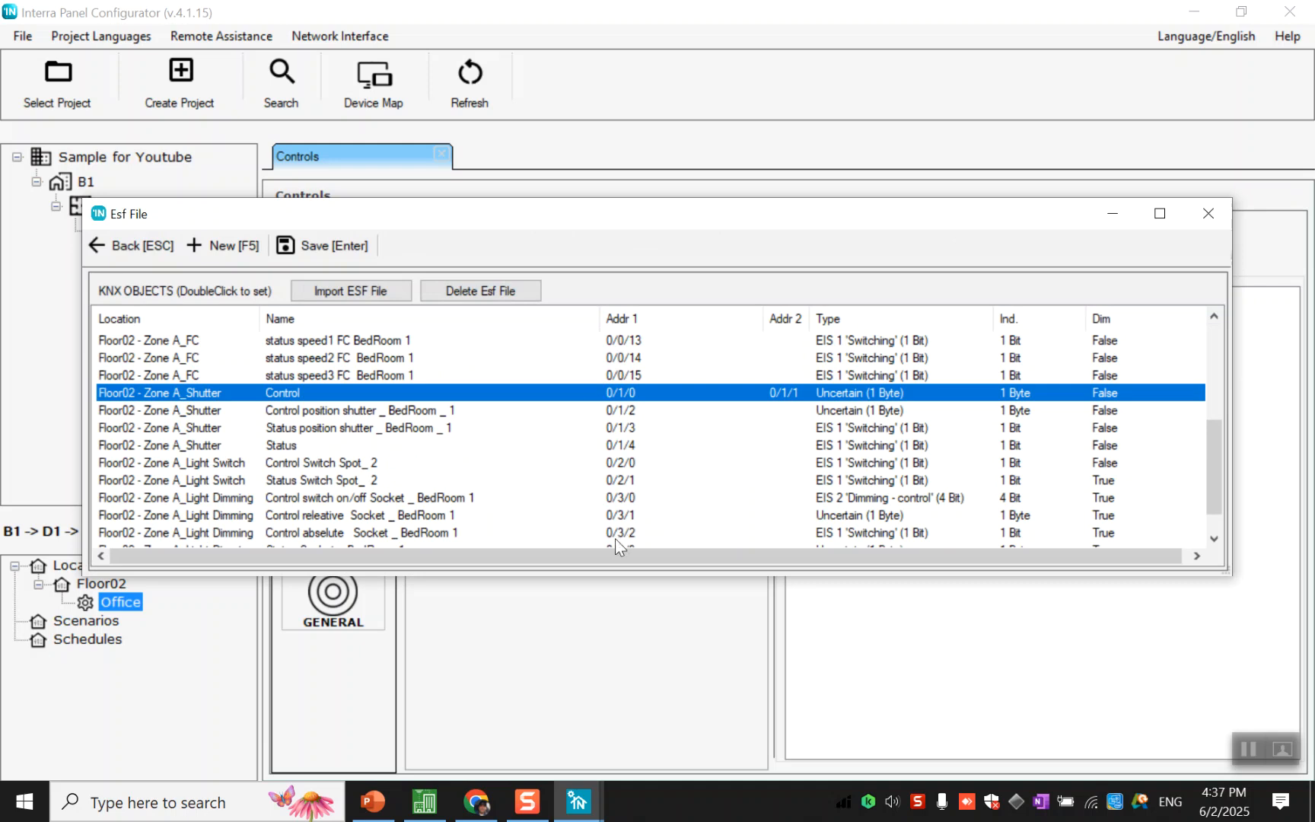
scroll(624, 488, "up", 2)
left_click(1209, 212)
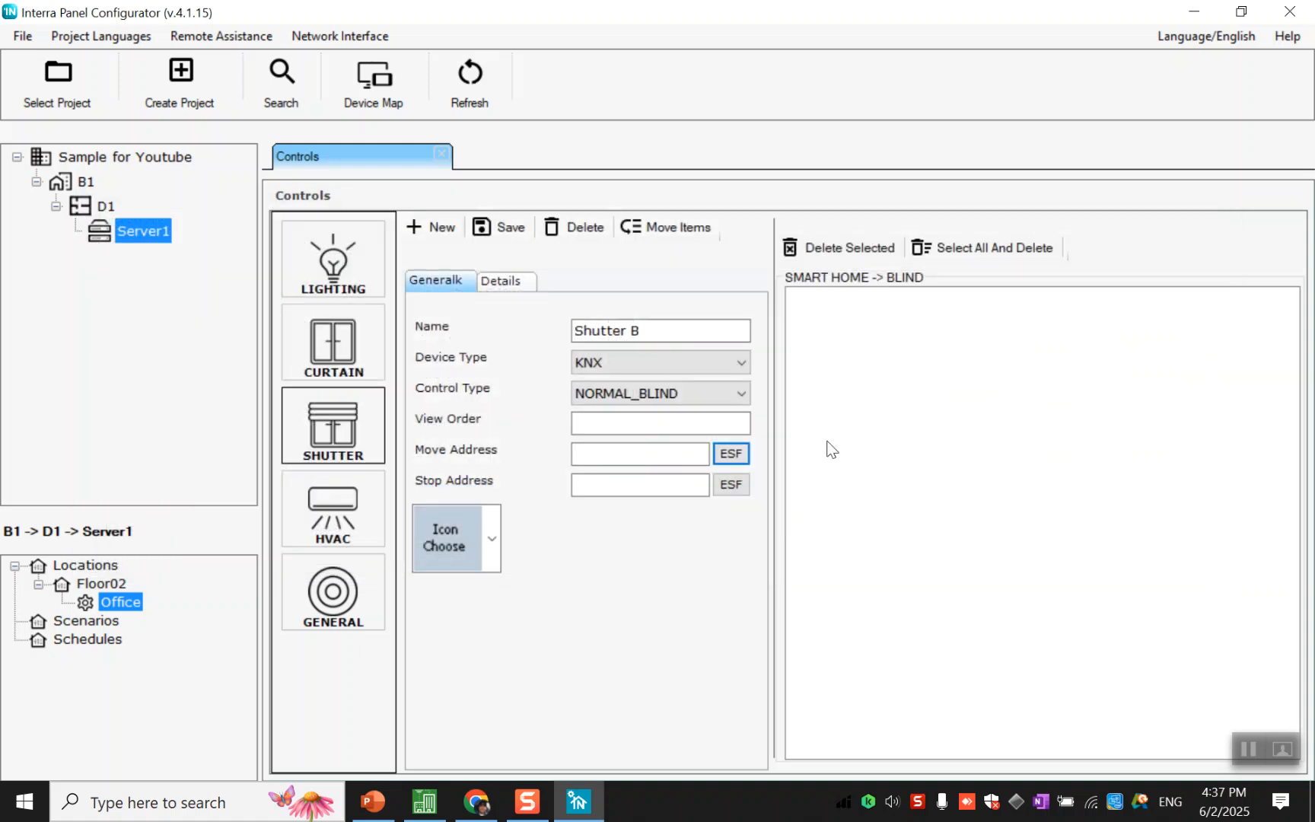
- Set Shutter B's Move Address to 0/1/0 and its Stop Address to 0/1/1
left_click(428, 787)
left_click(579, 801)
left_click(606, 447)
type("0/1/0")
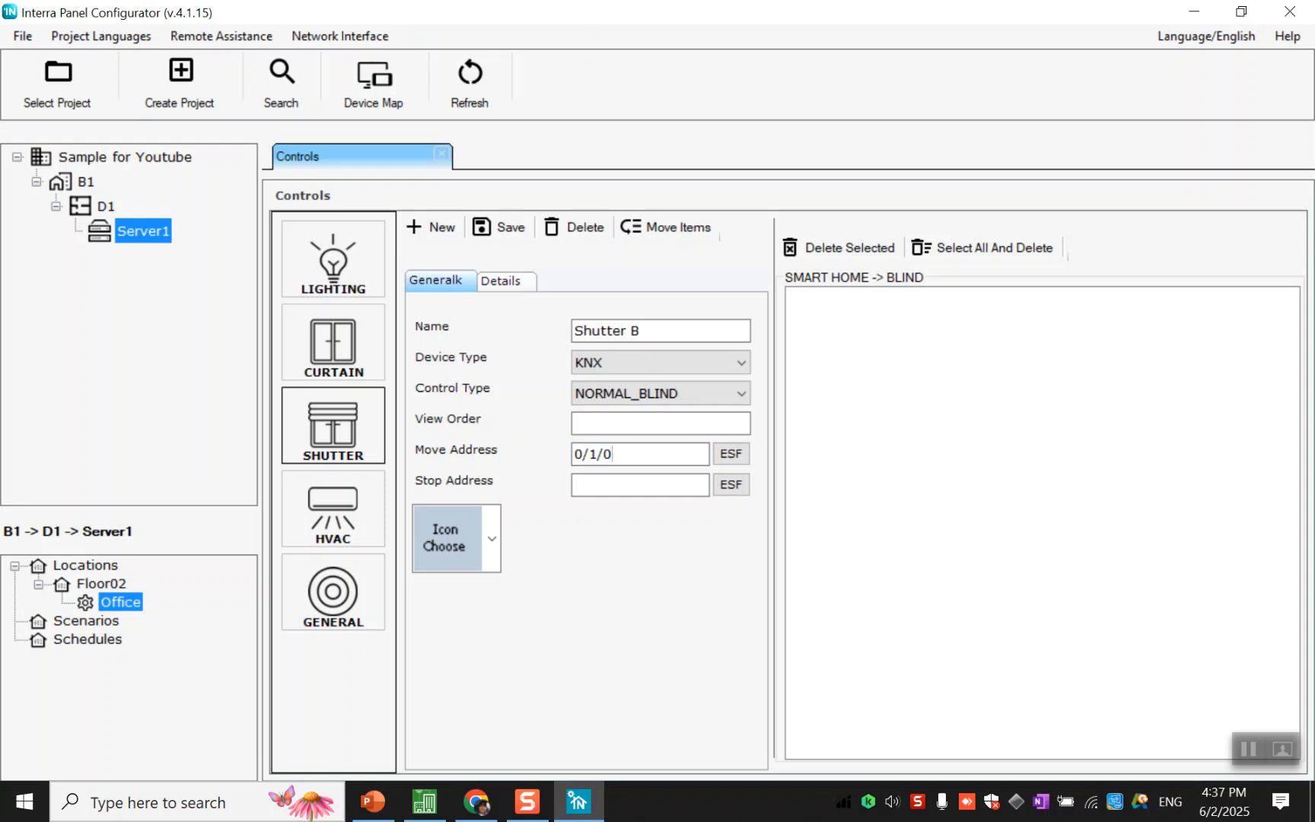
left_click(652, 492)
type("0/1/1")
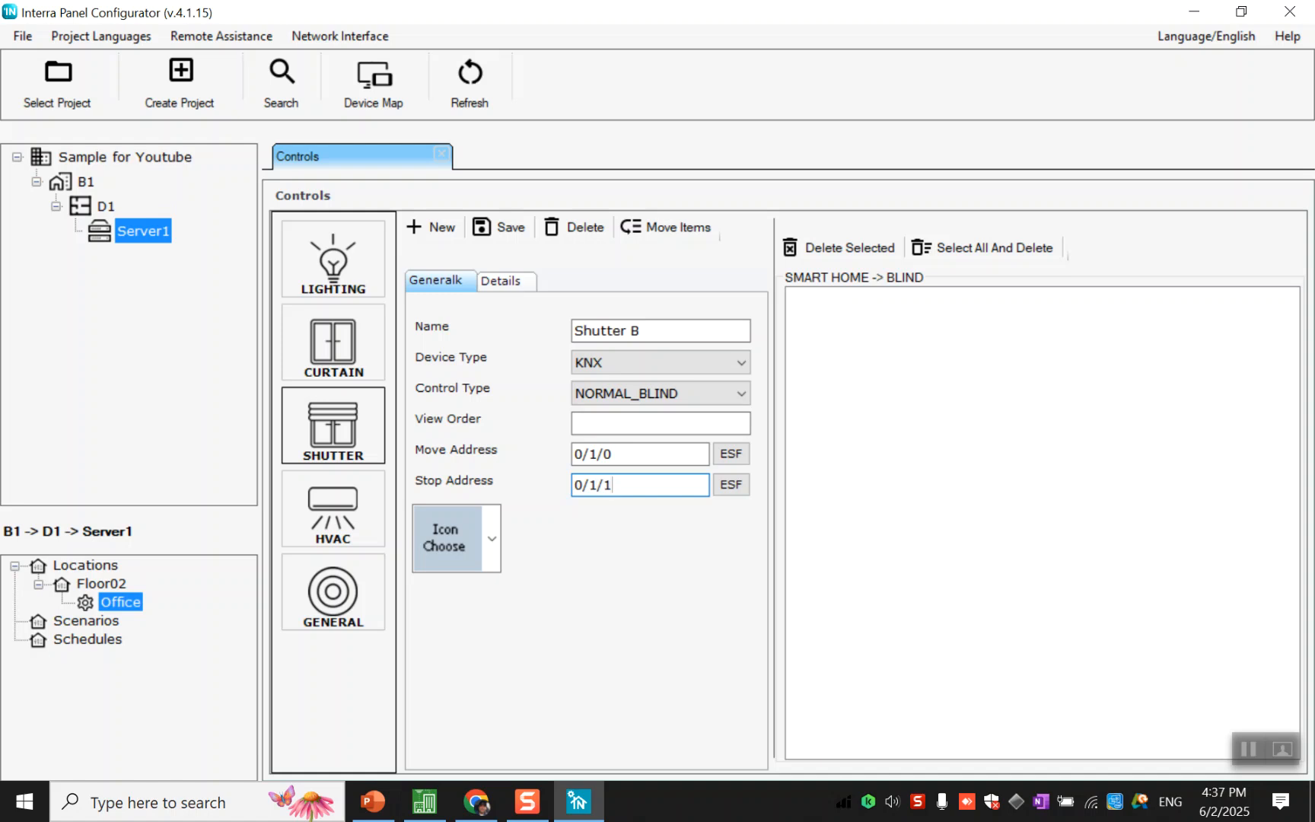
- Choose the vertical-slat blind icon with the round pull for Shutter B and save the control
left_click(491, 539)
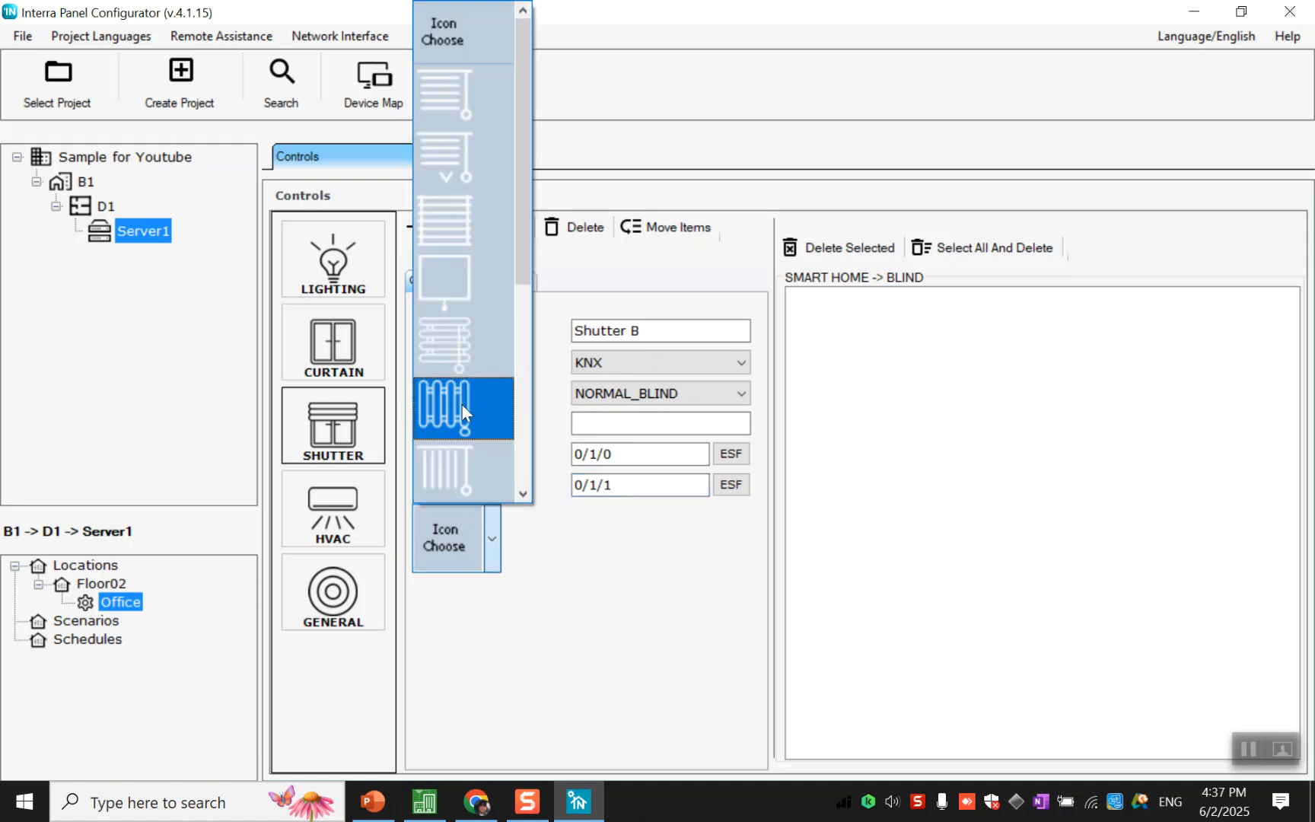
left_click(471, 447)
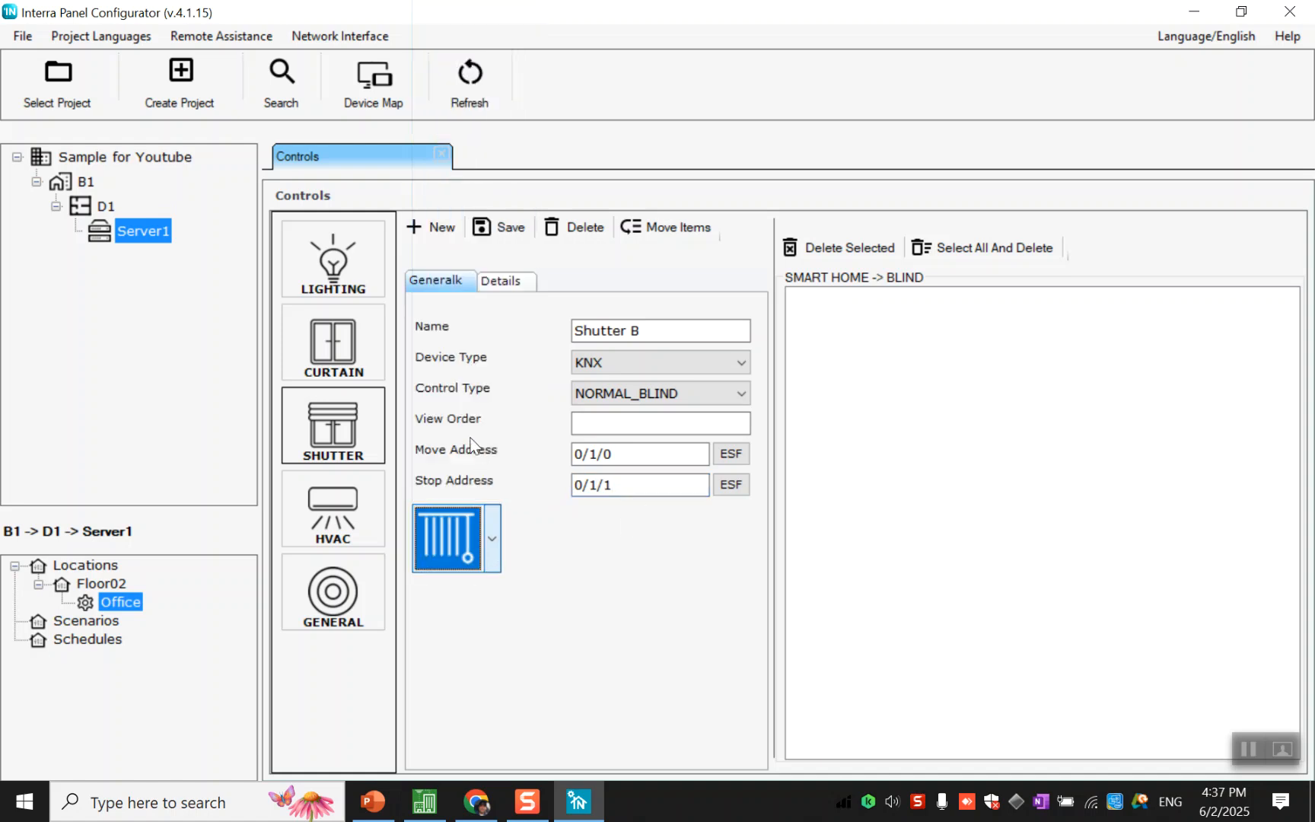
left_click(496, 238)
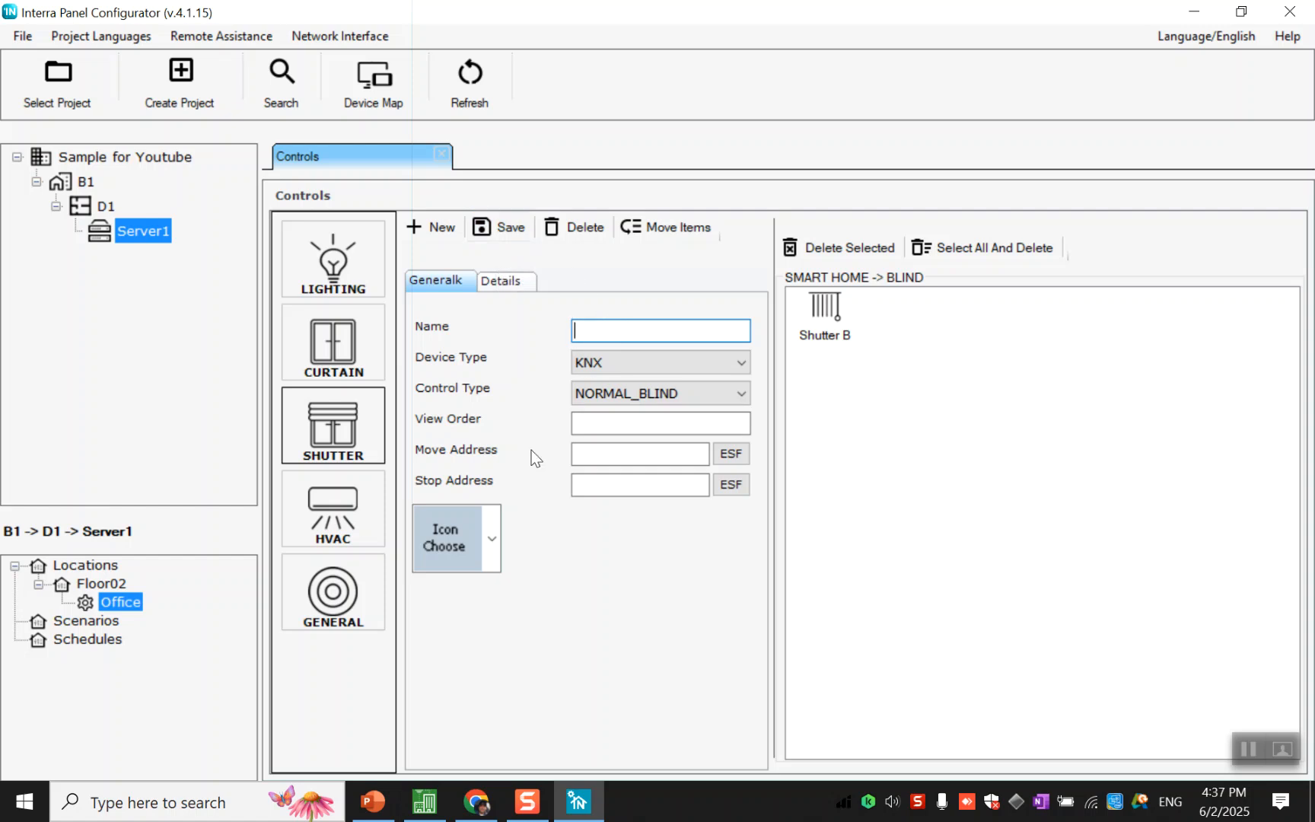
- Create and save an HVAC control named Fancoil01 in the Office, and select it as the active AC
left_click(342, 521)
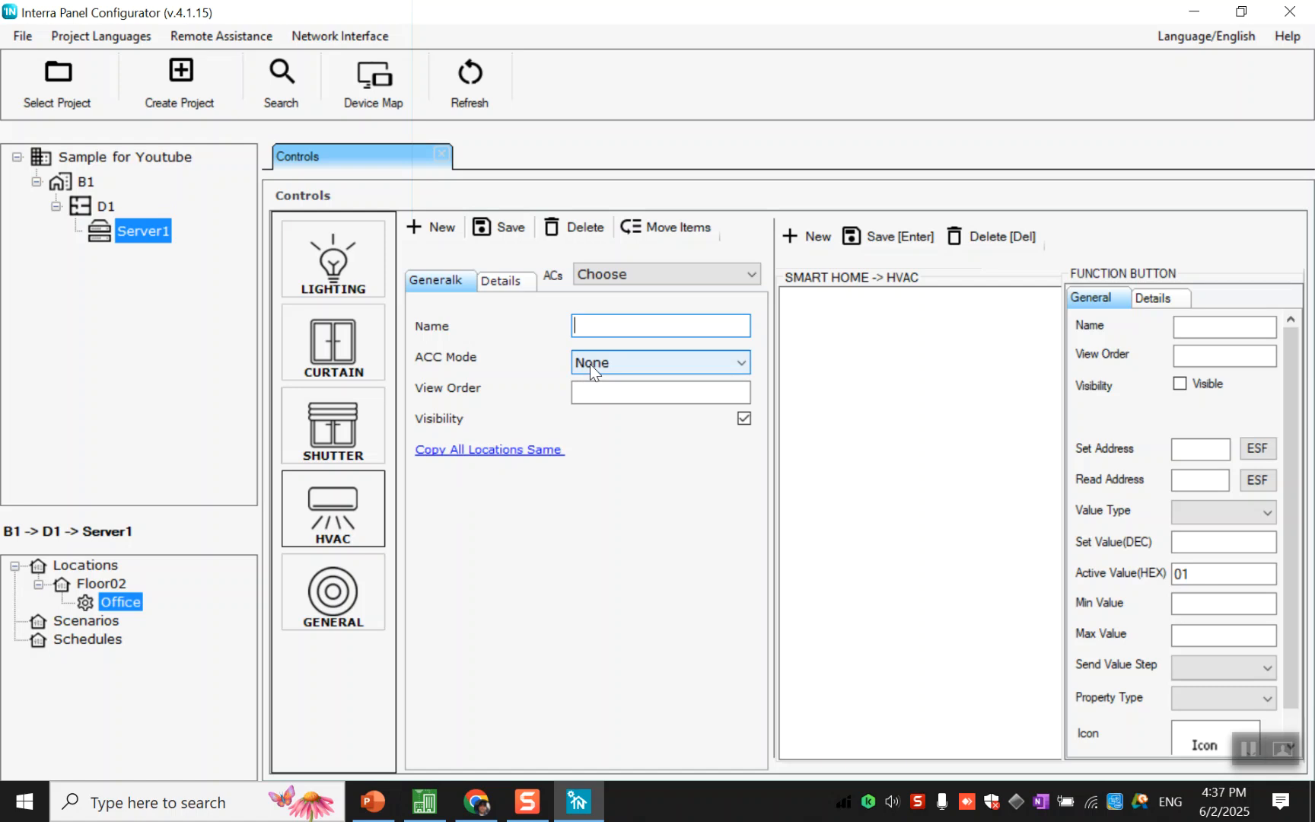
type("Fancoil")
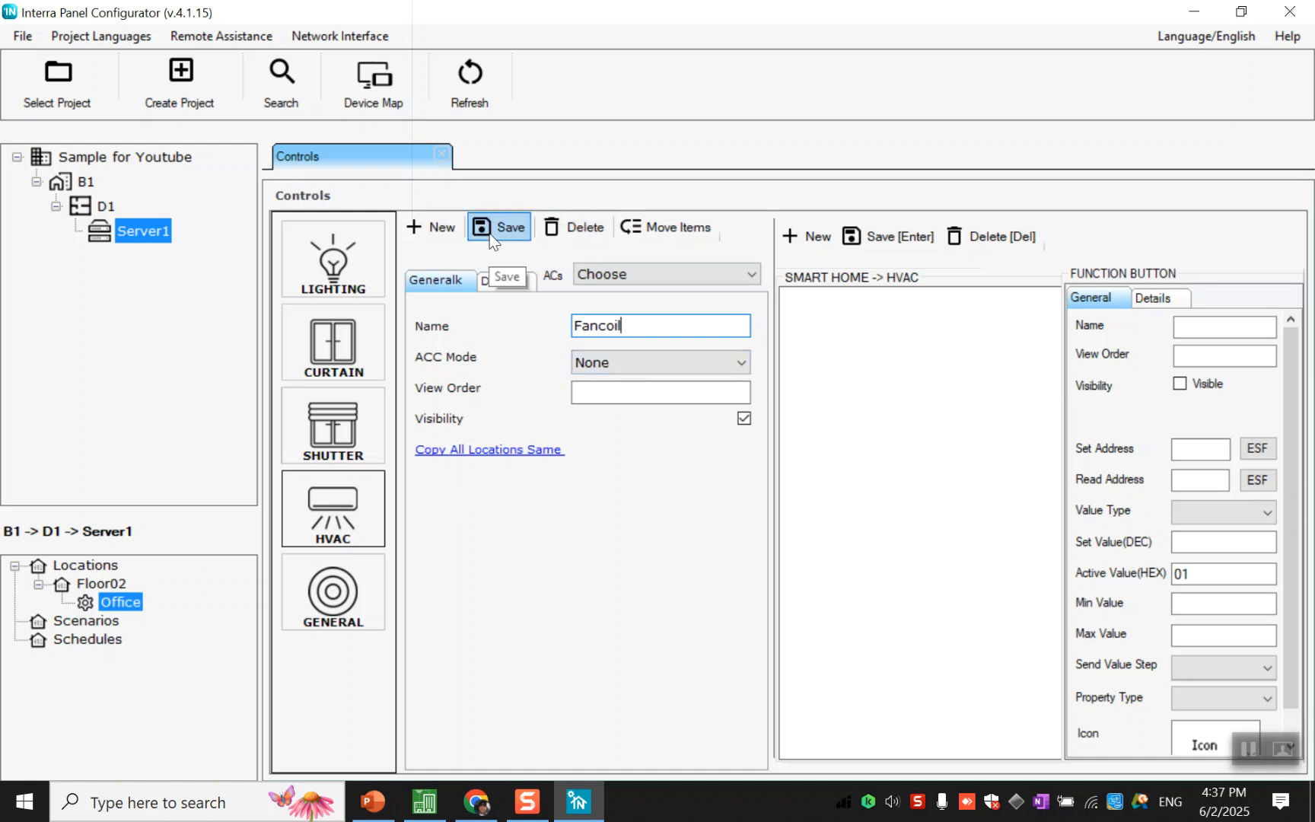
type("01")
left_click(513, 230)
left_click(596, 267)
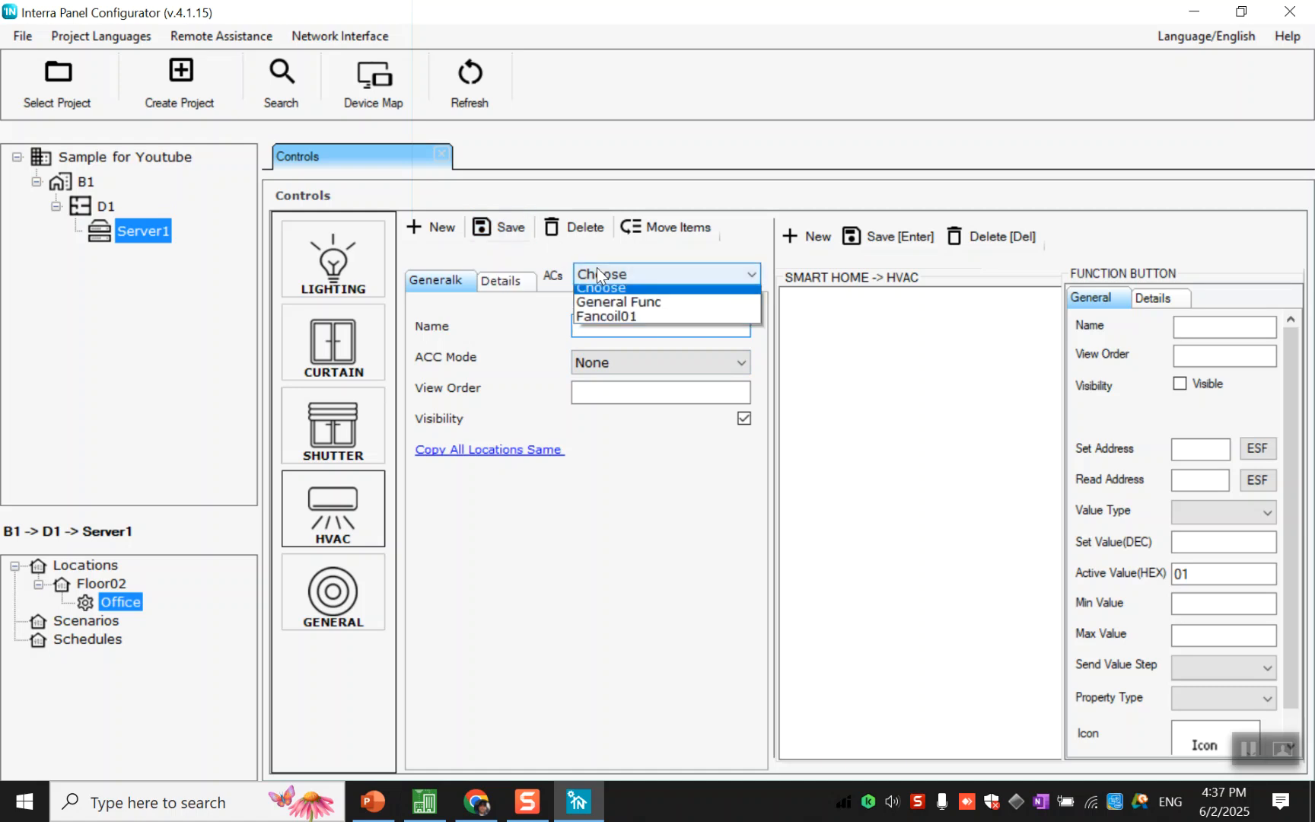
left_click(610, 318)
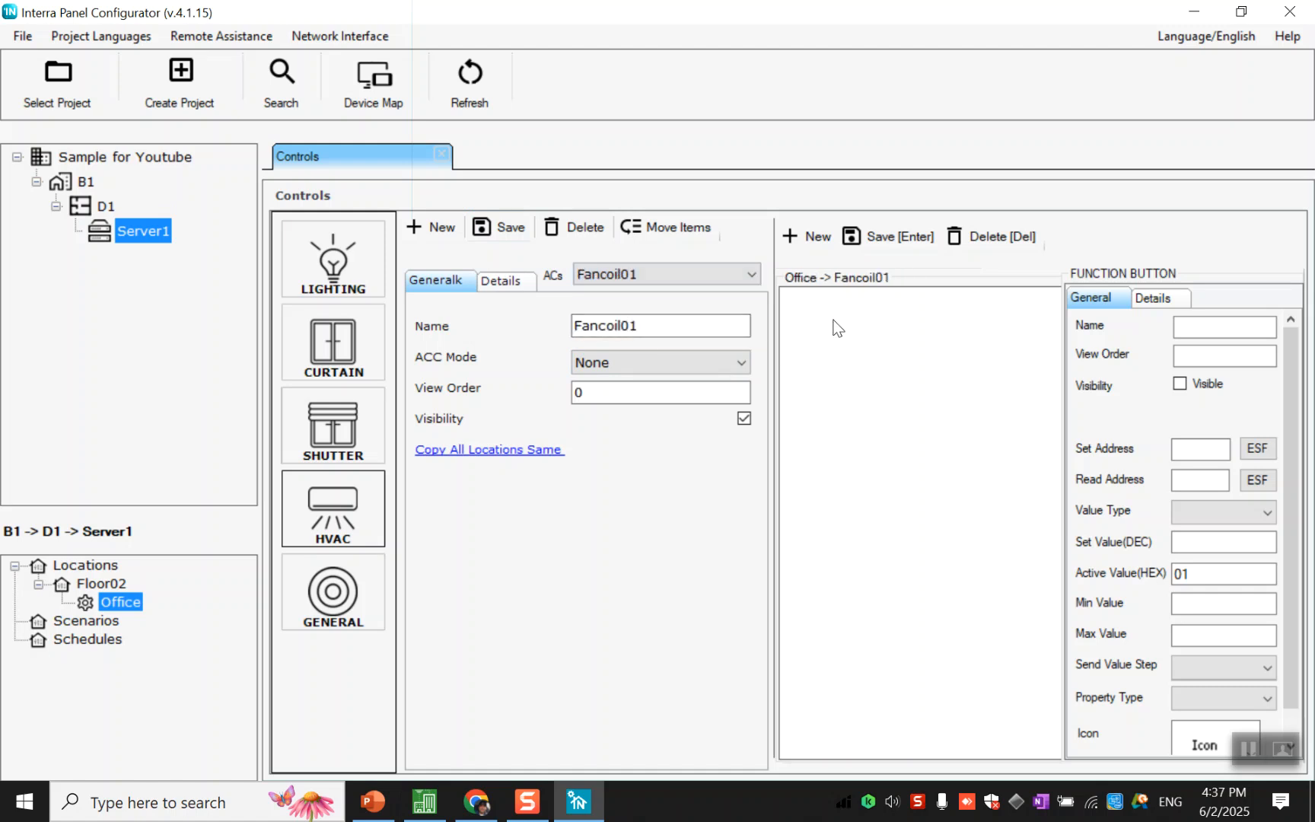
- Add the SET TEMPERATURE GROUP function group to Fancoil01
left_click(795, 249)
left_click(650, 370)
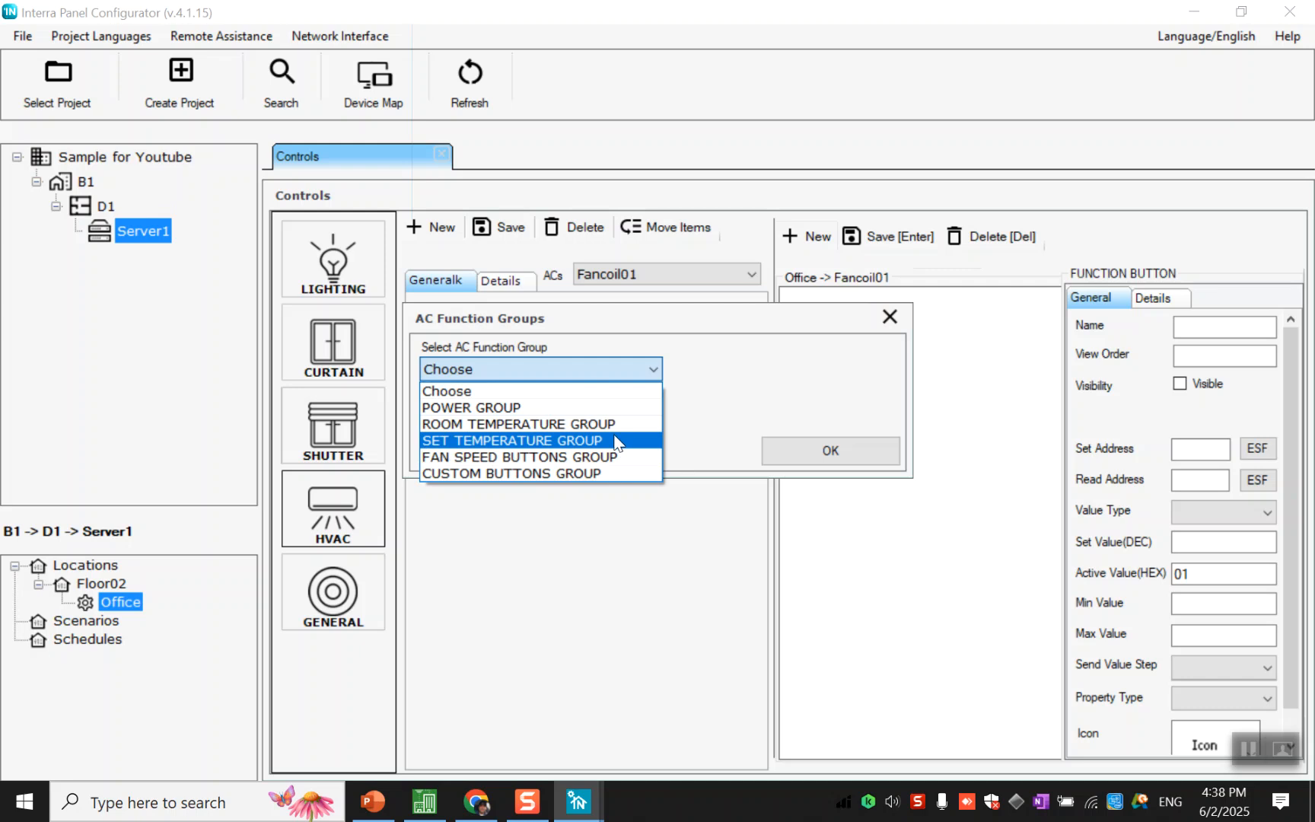
left_click(613, 442)
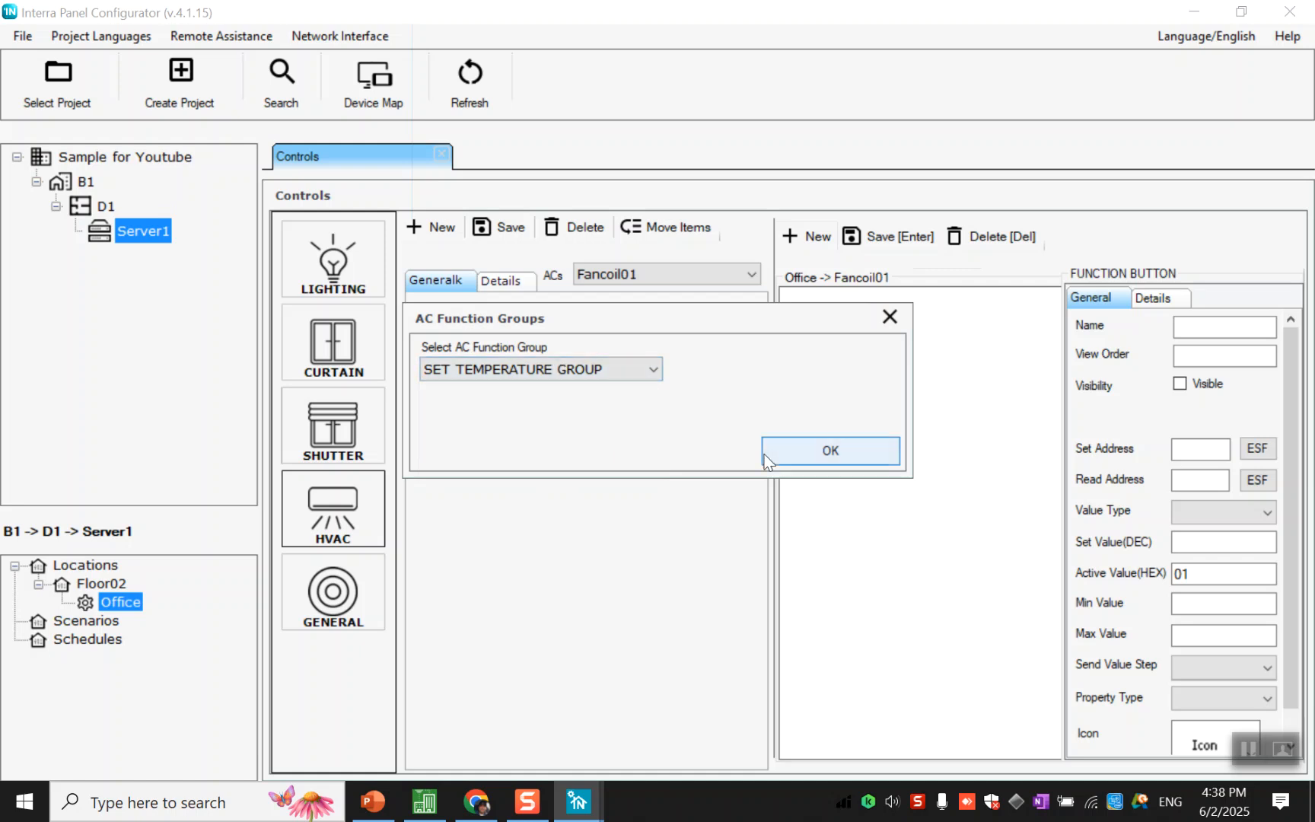
left_click(787, 449)
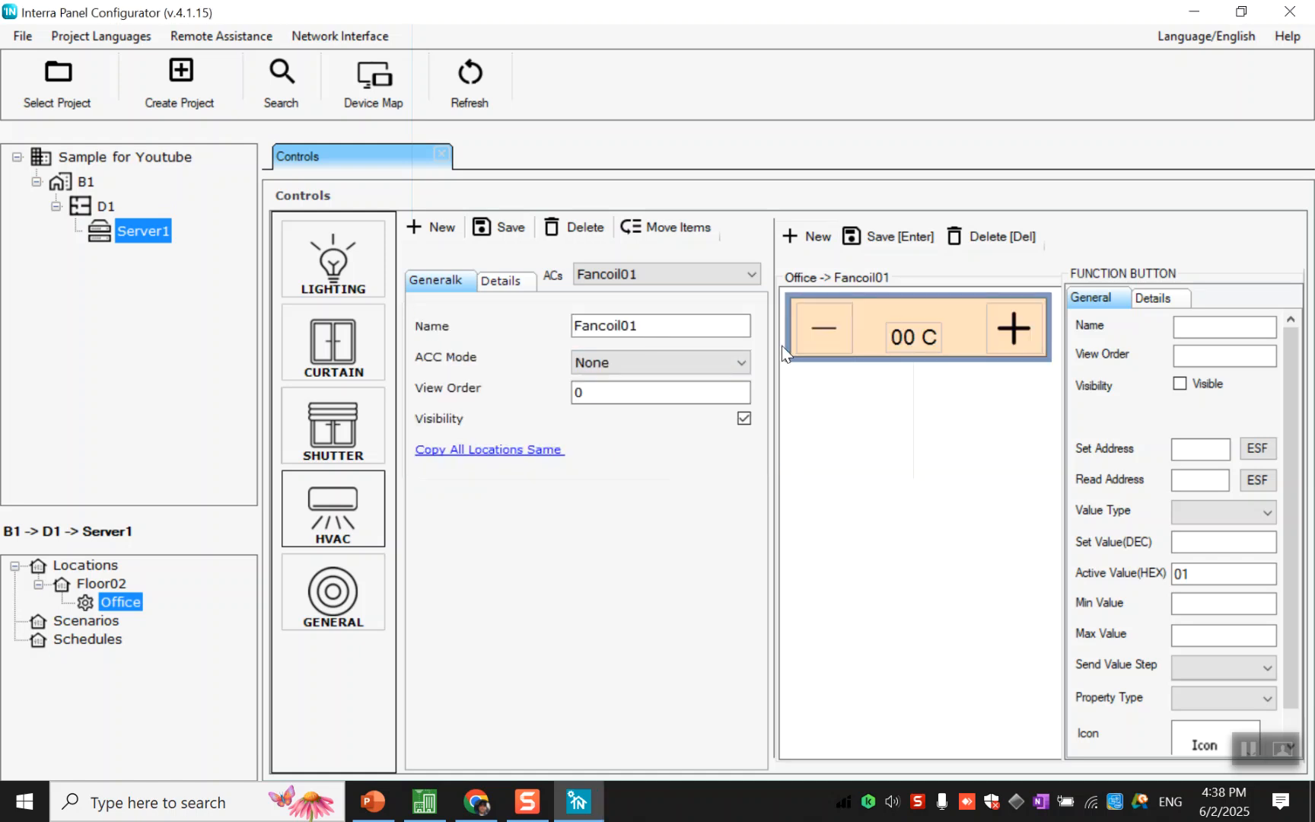
- Name Fancoil01's temperature group Setpoint, give it view order 1, and save it
left_click(869, 350)
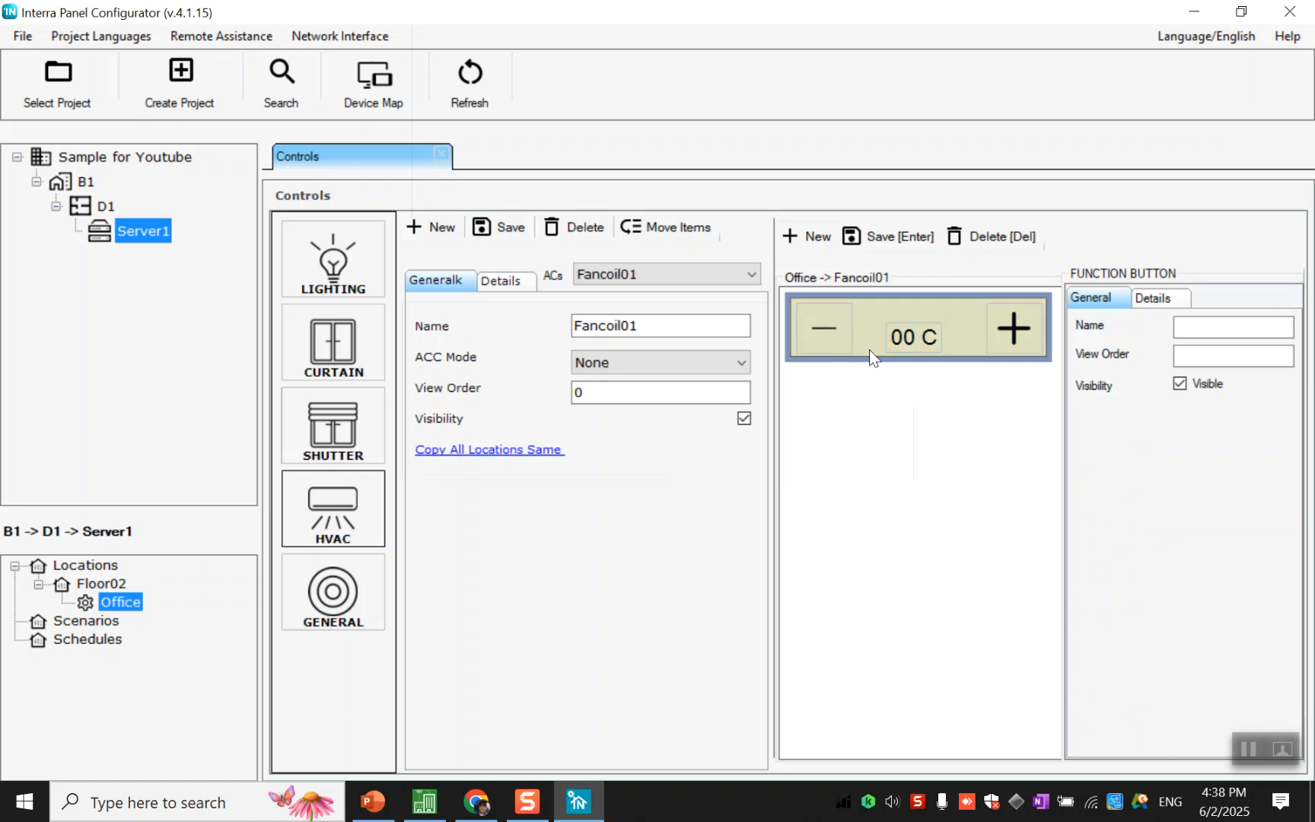
left_click(1207, 331)
type("Setpoint")
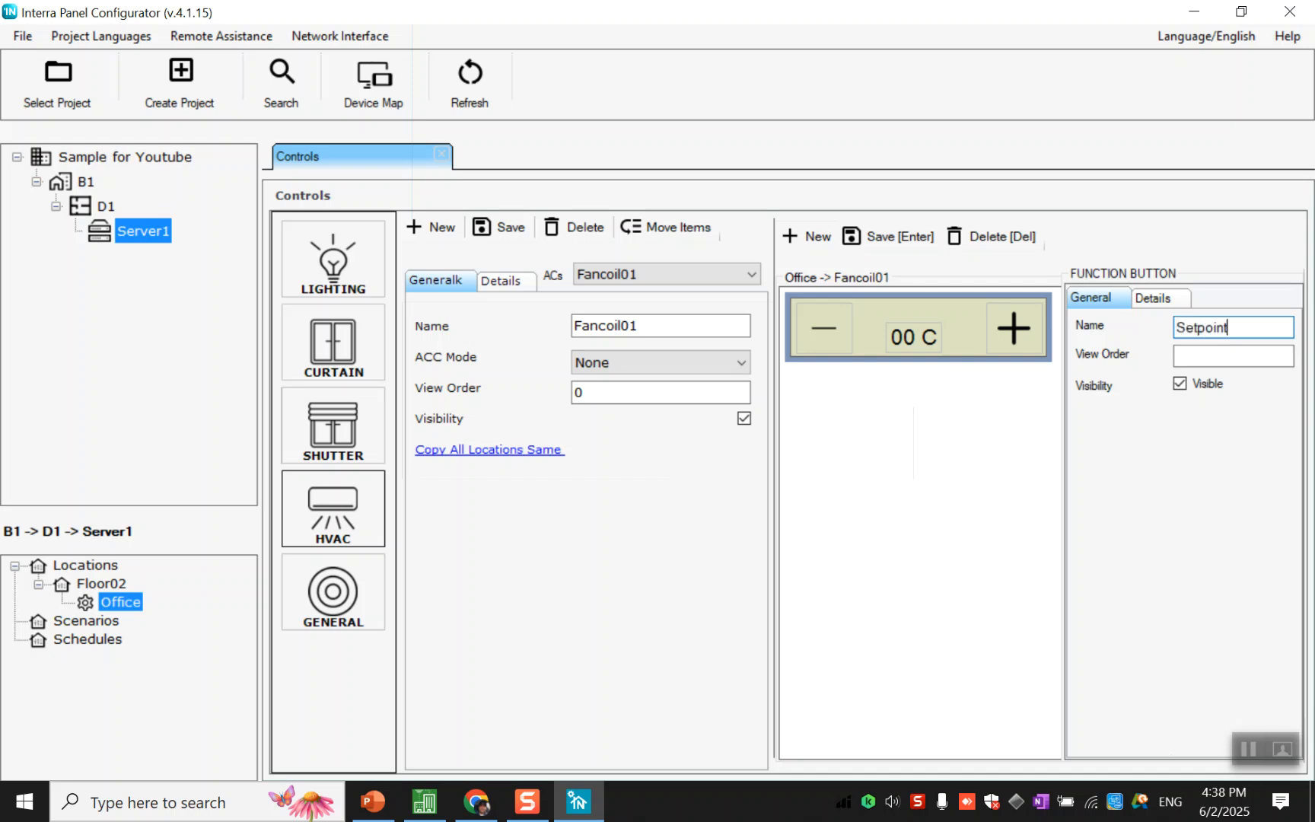
left_click(1222, 365)
type("1")
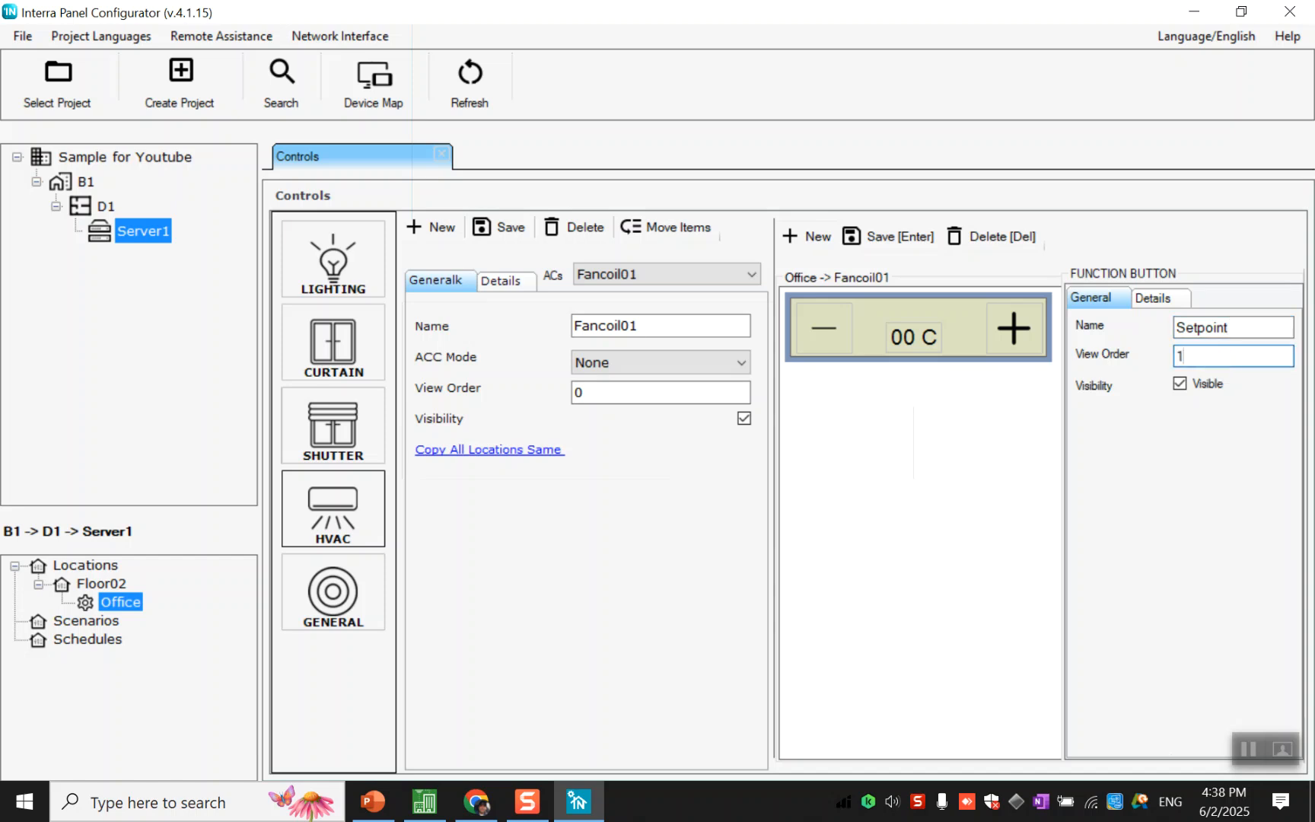
left_click(880, 243)
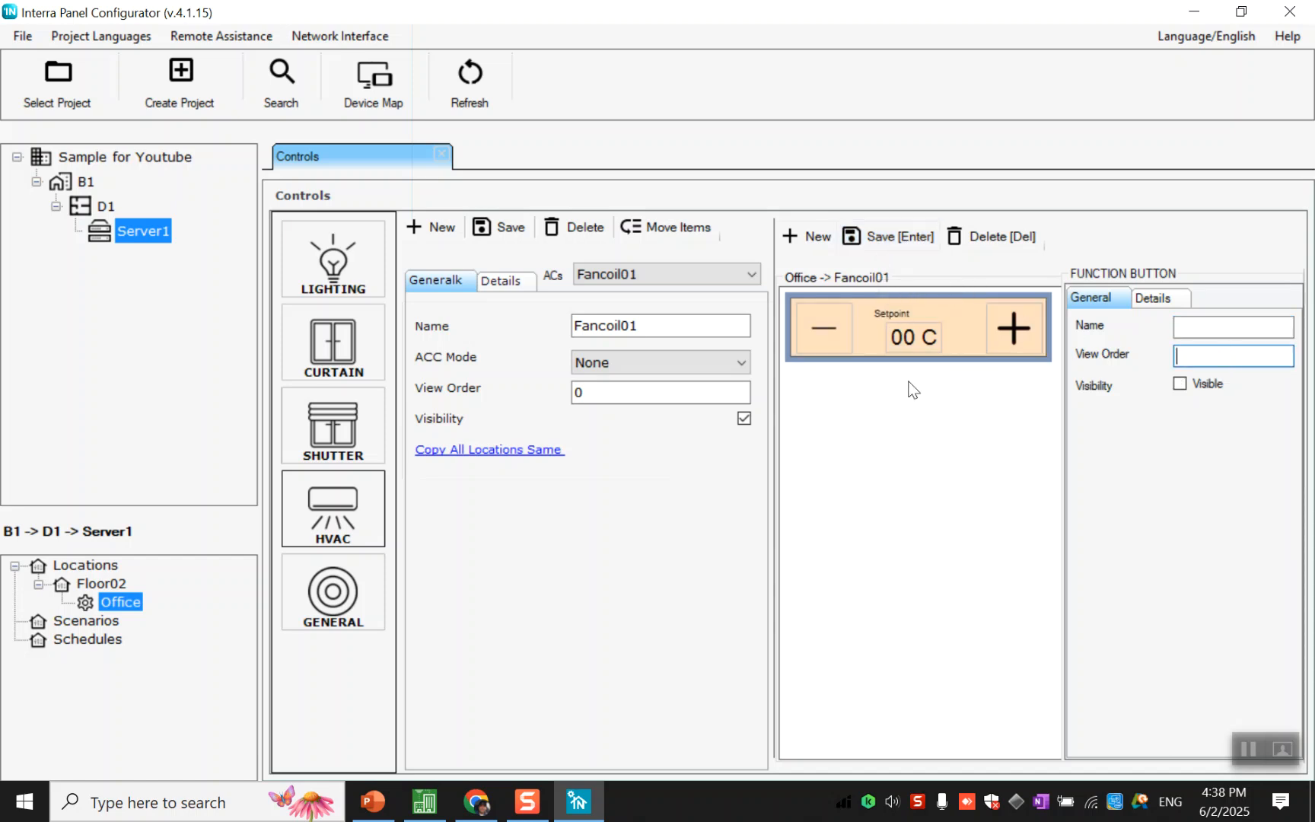
- Name the plus button of the Setpoint group Increase
left_click(1017, 343)
left_click(1197, 329)
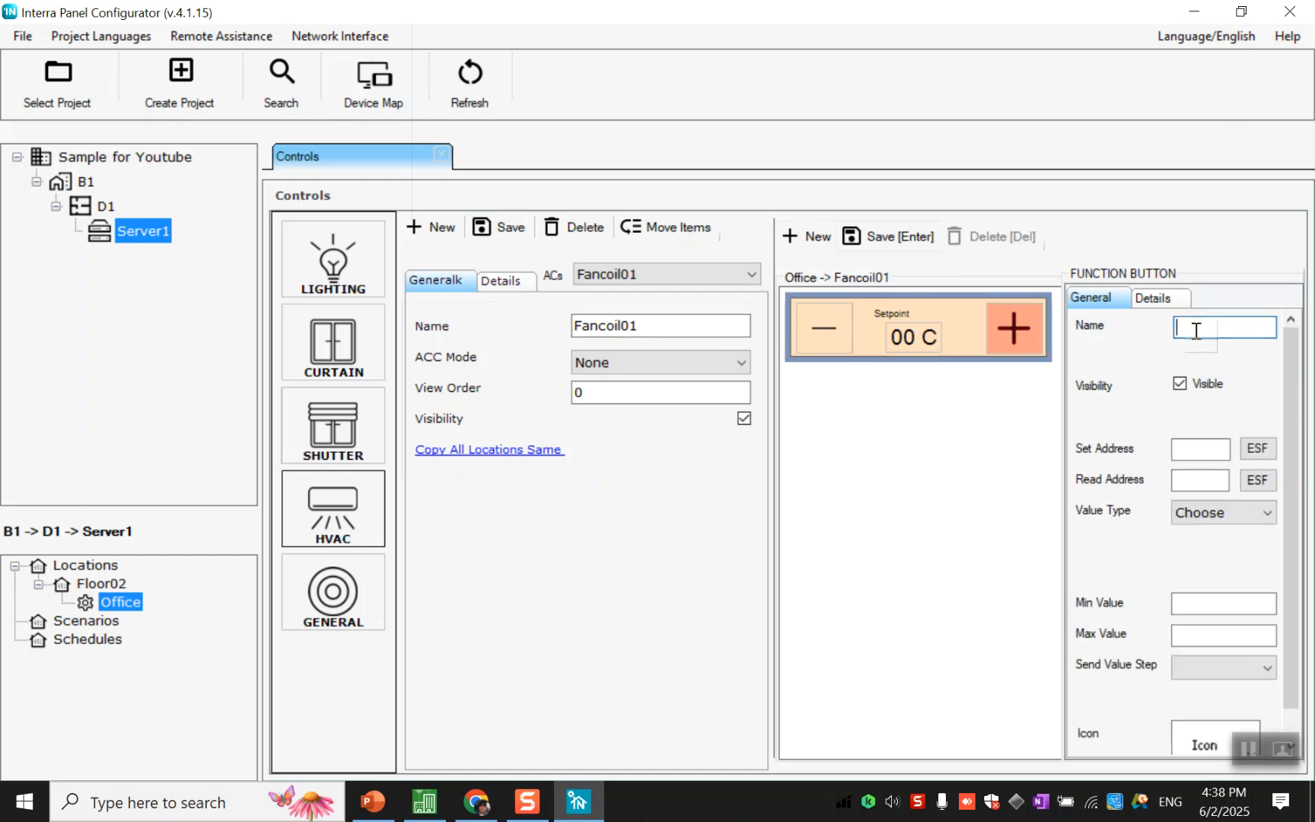
type("Increase")
- Look up the setpoint control address under 0/0 FC in ETS6 and enter 0/0/4 as the Increase button's Set Address
left_click(426, 806)
left_click(228, 642)
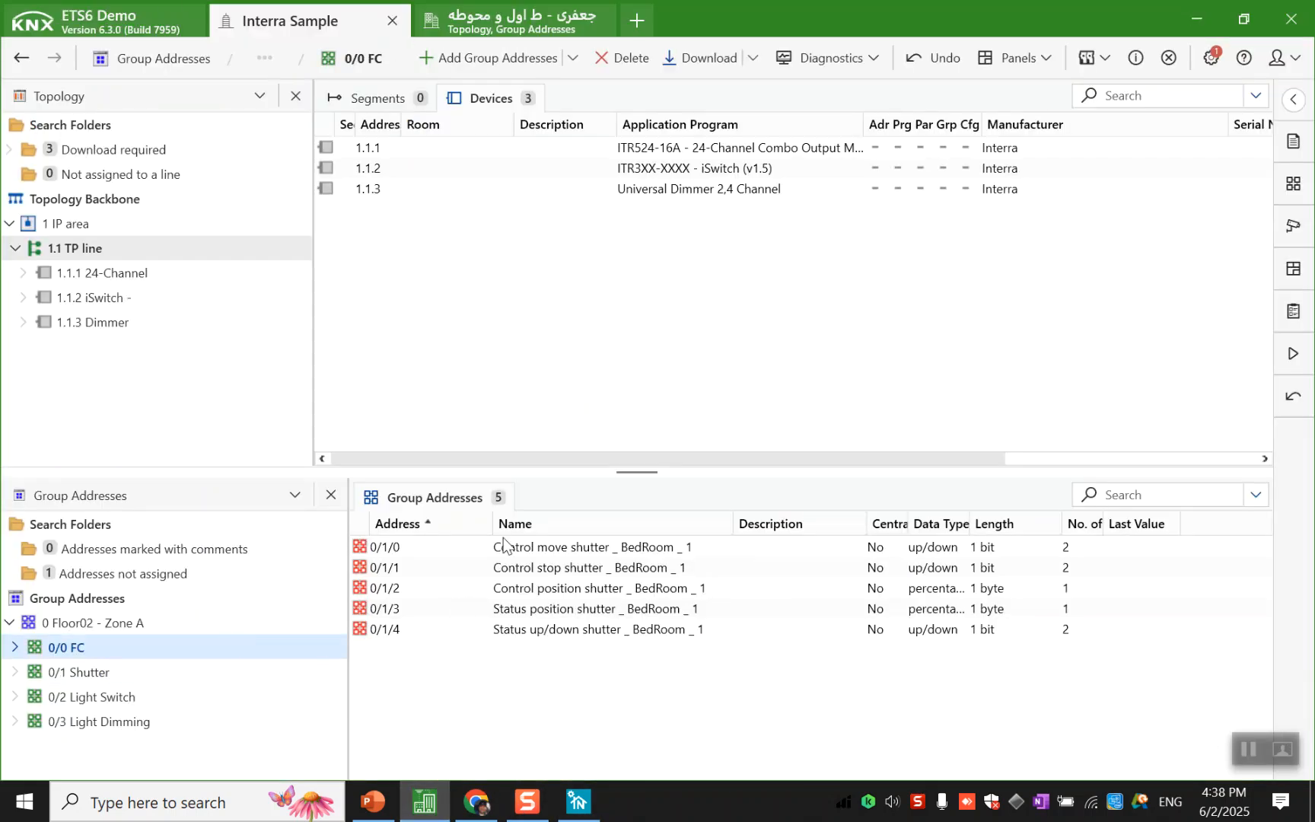
left_click_drag(620, 462, 599, 245)
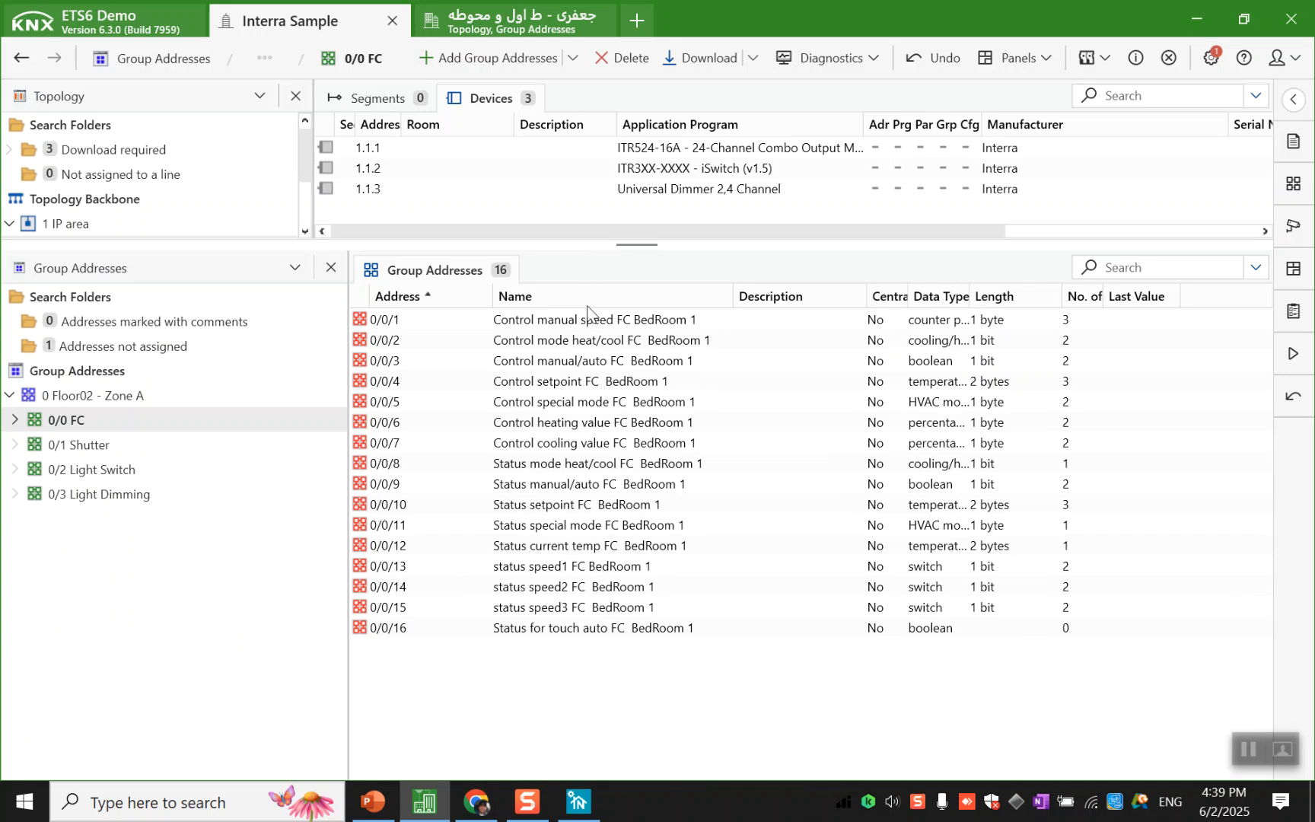
left_click(599, 383)
left_click(579, 801)
left_click(1177, 449)
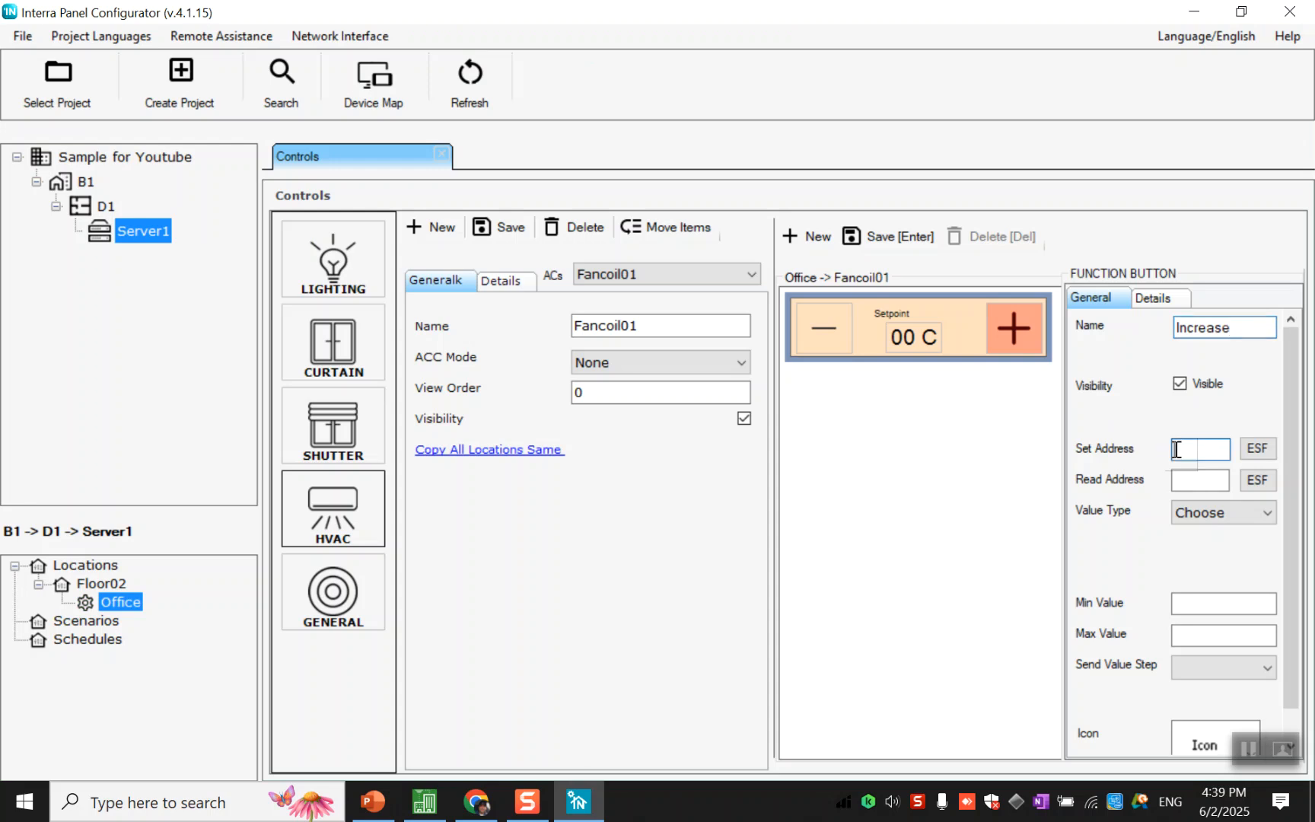
type("0/0/4")
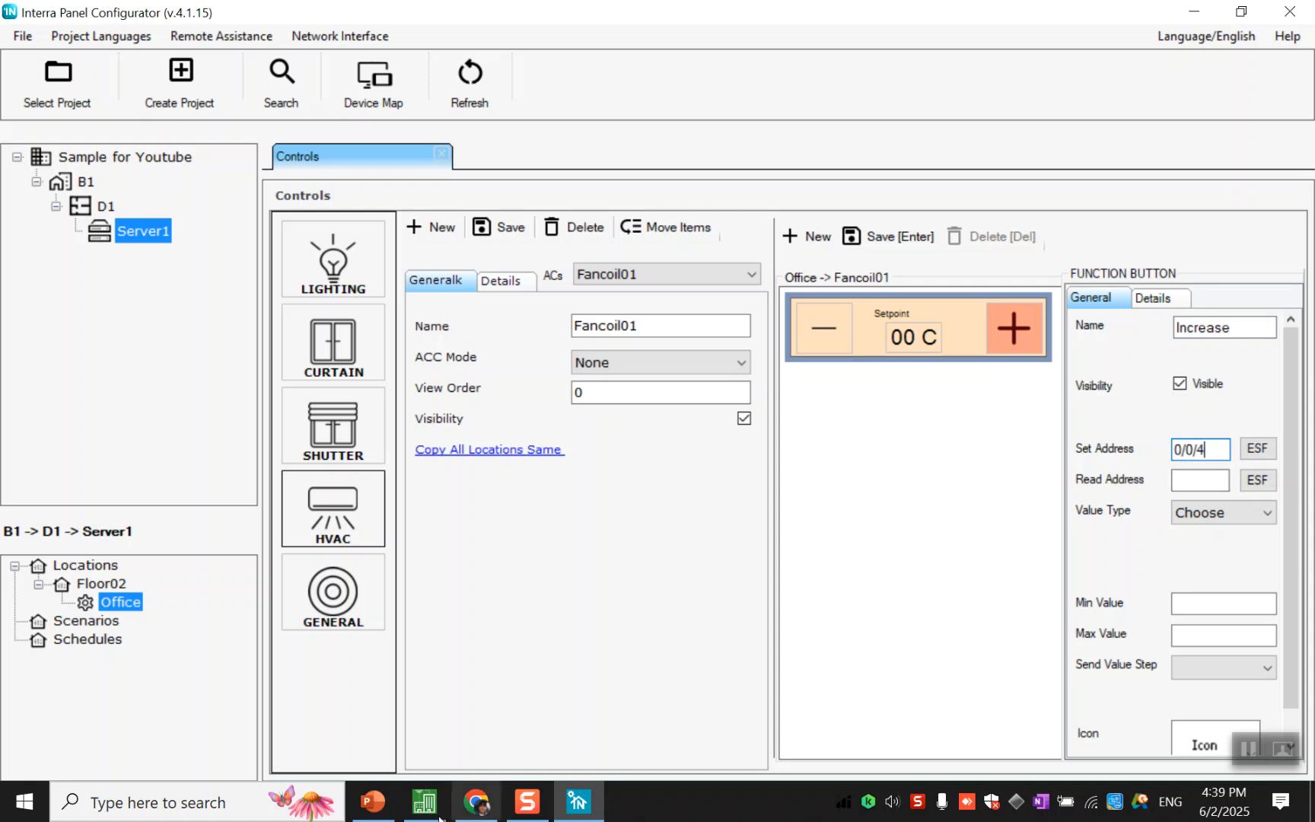
- Check the setpoint status address in ETS6 and enter 0/0/10 as the Increase button's Read Address
left_click(430, 807)
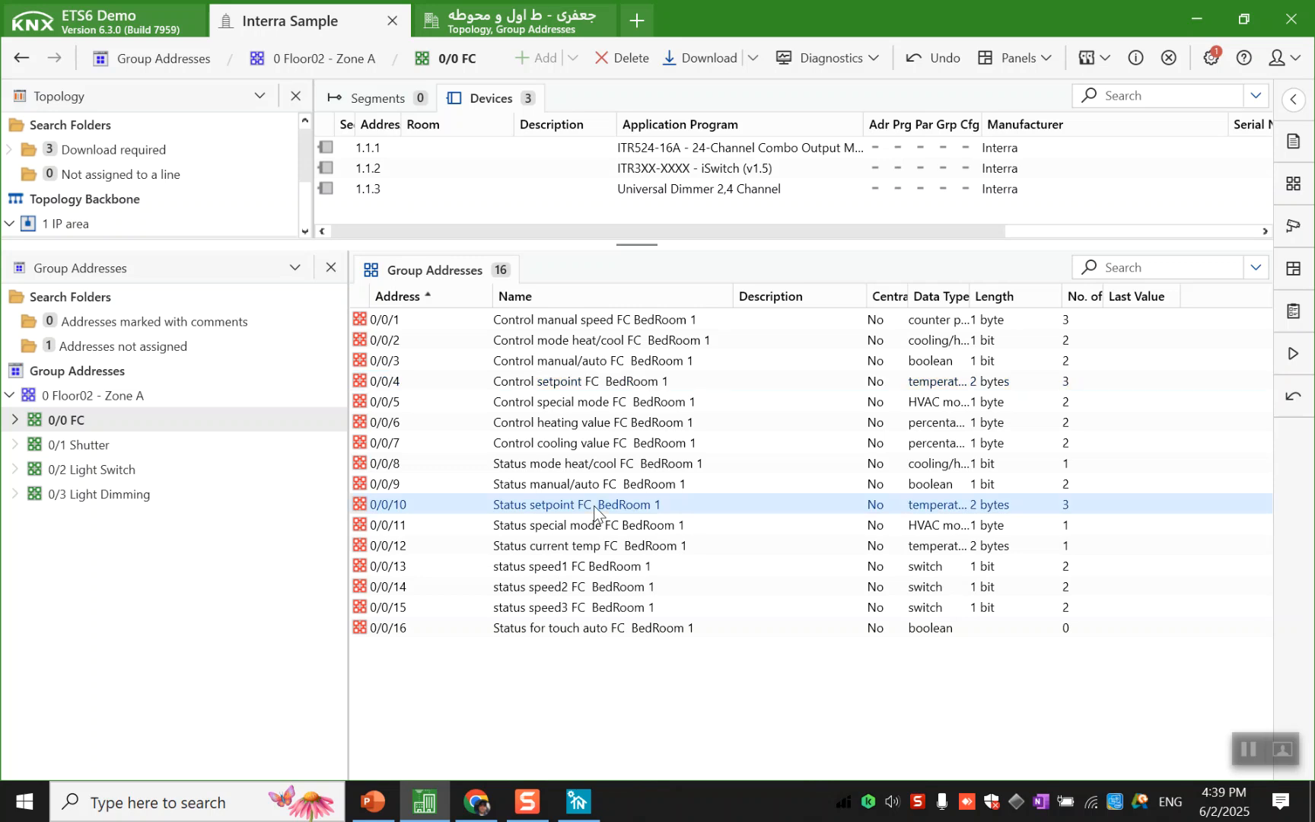
left_click(578, 801)
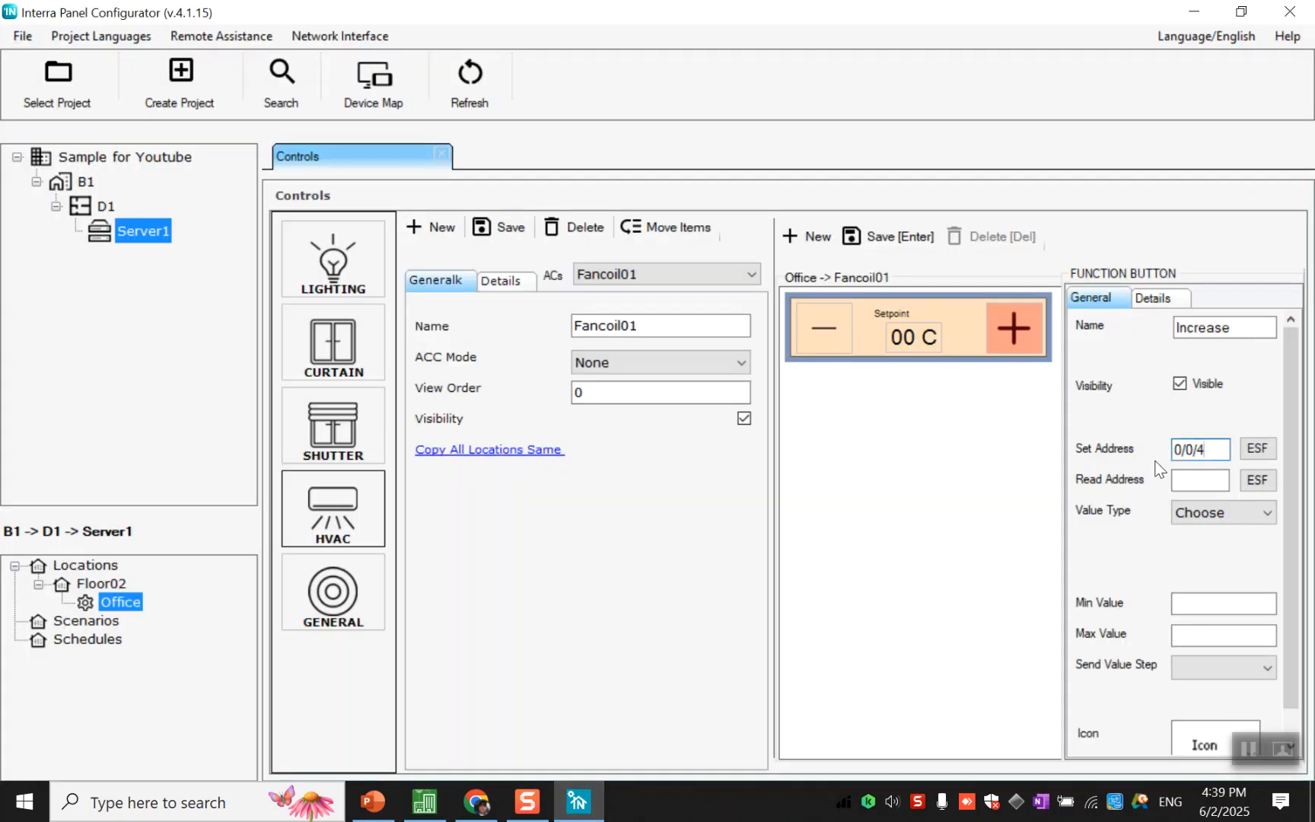
left_click(1181, 474)
type("0/0/10")
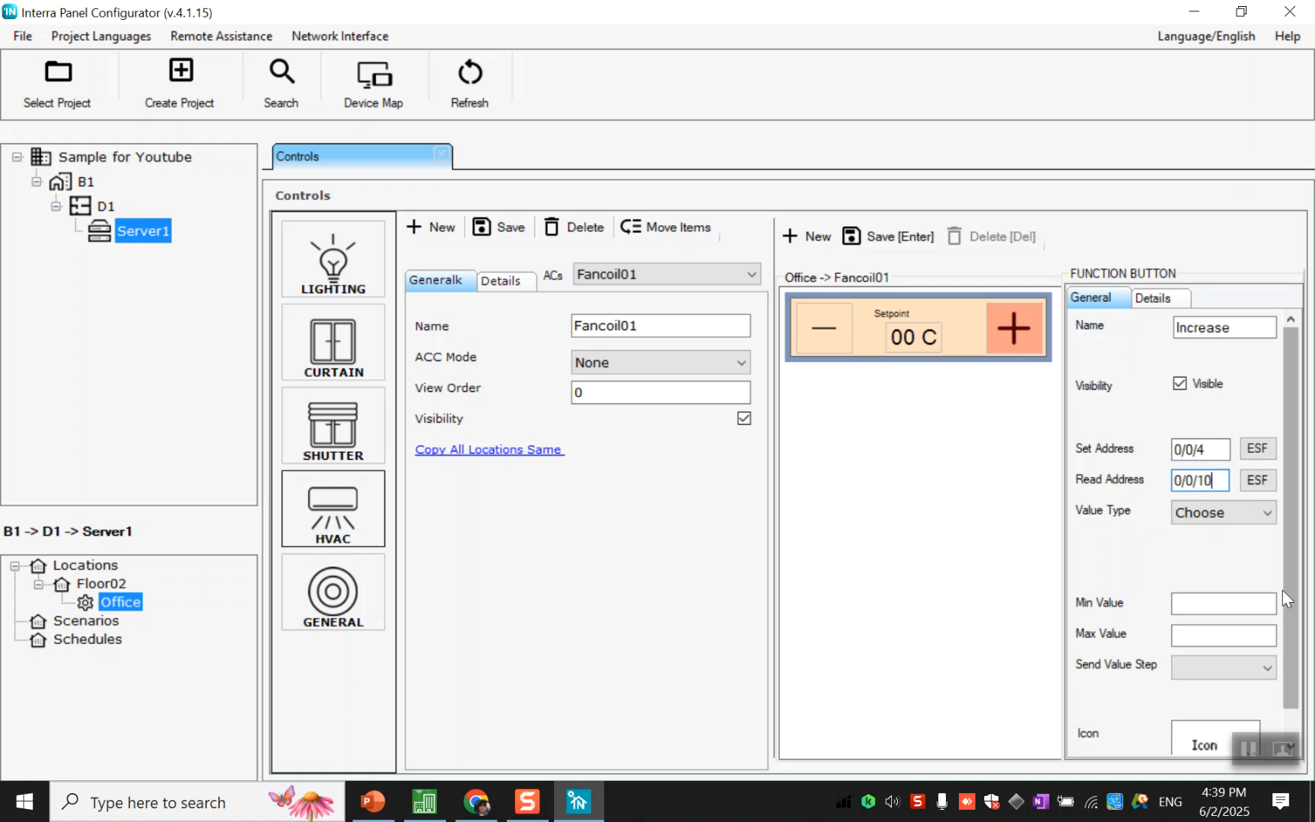
- Set the Increase button's value type to Value Offset, with minimum 10, maximum 30 and a send value step of 1
left_click(1242, 519)
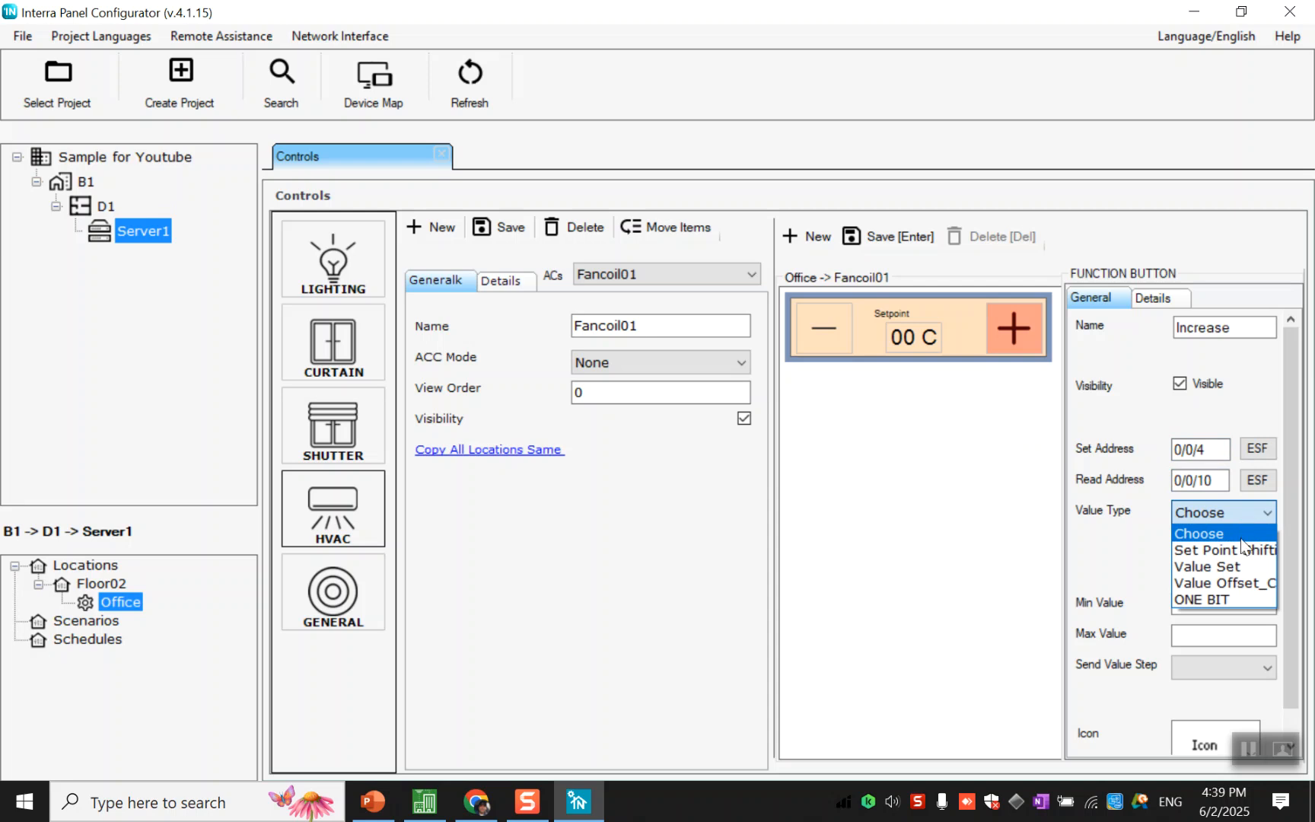
left_click(1225, 582)
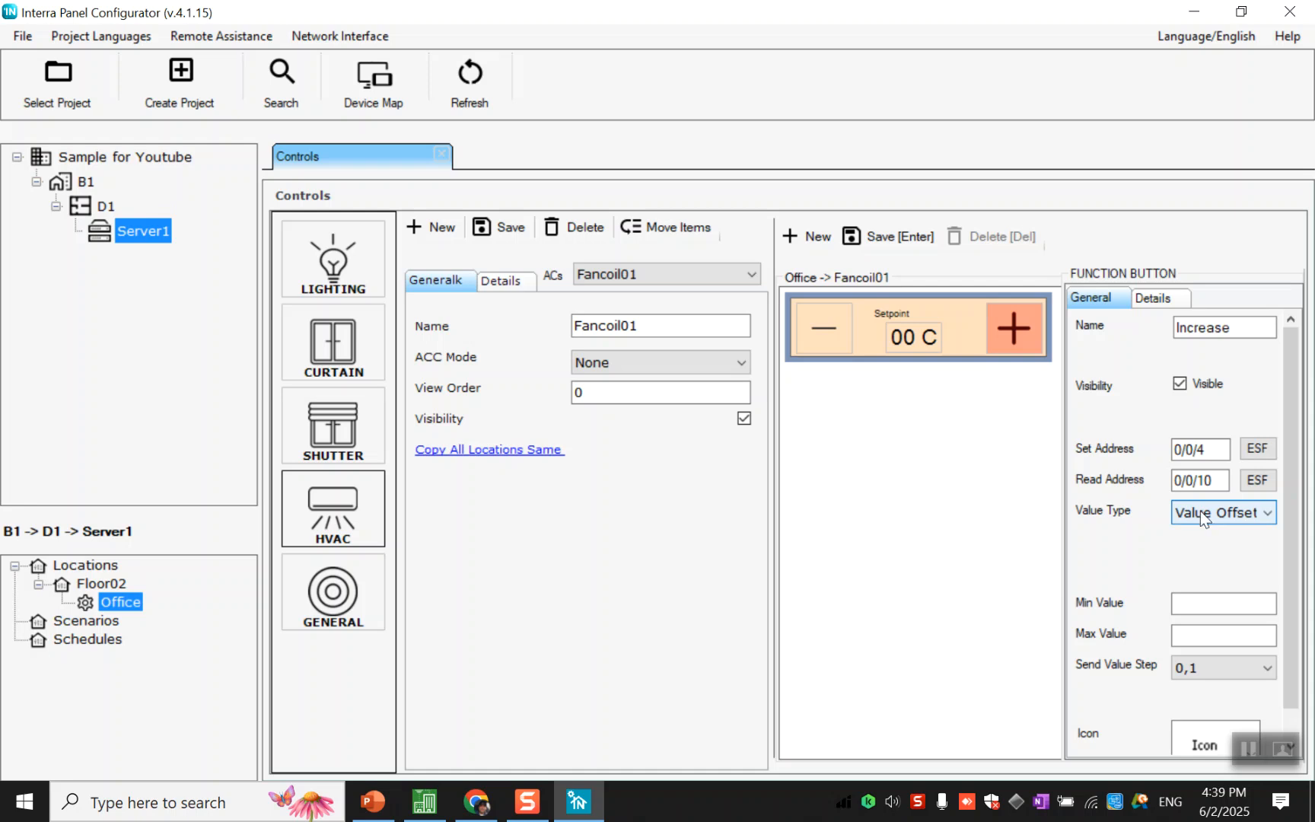
left_click(1179, 597)
type("10")
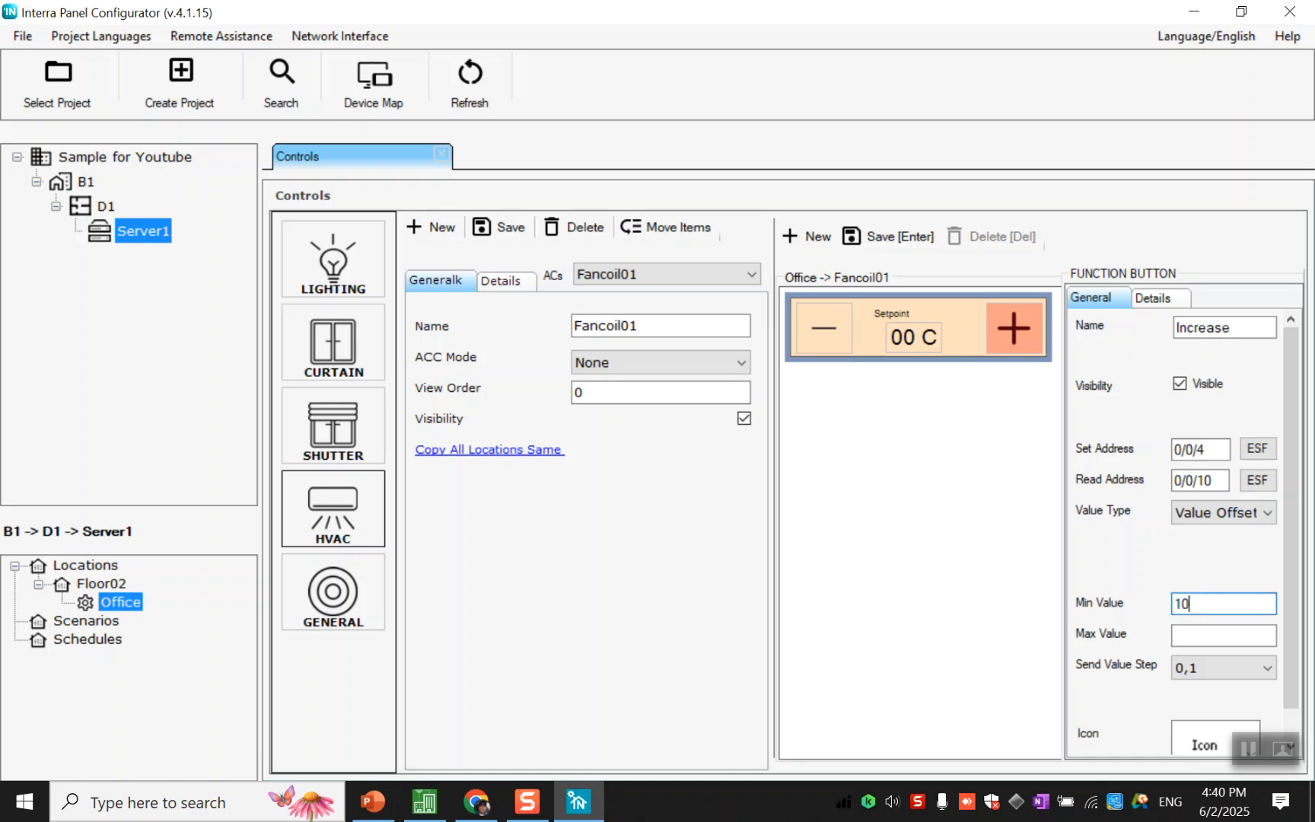
left_click(1182, 635)
type("30")
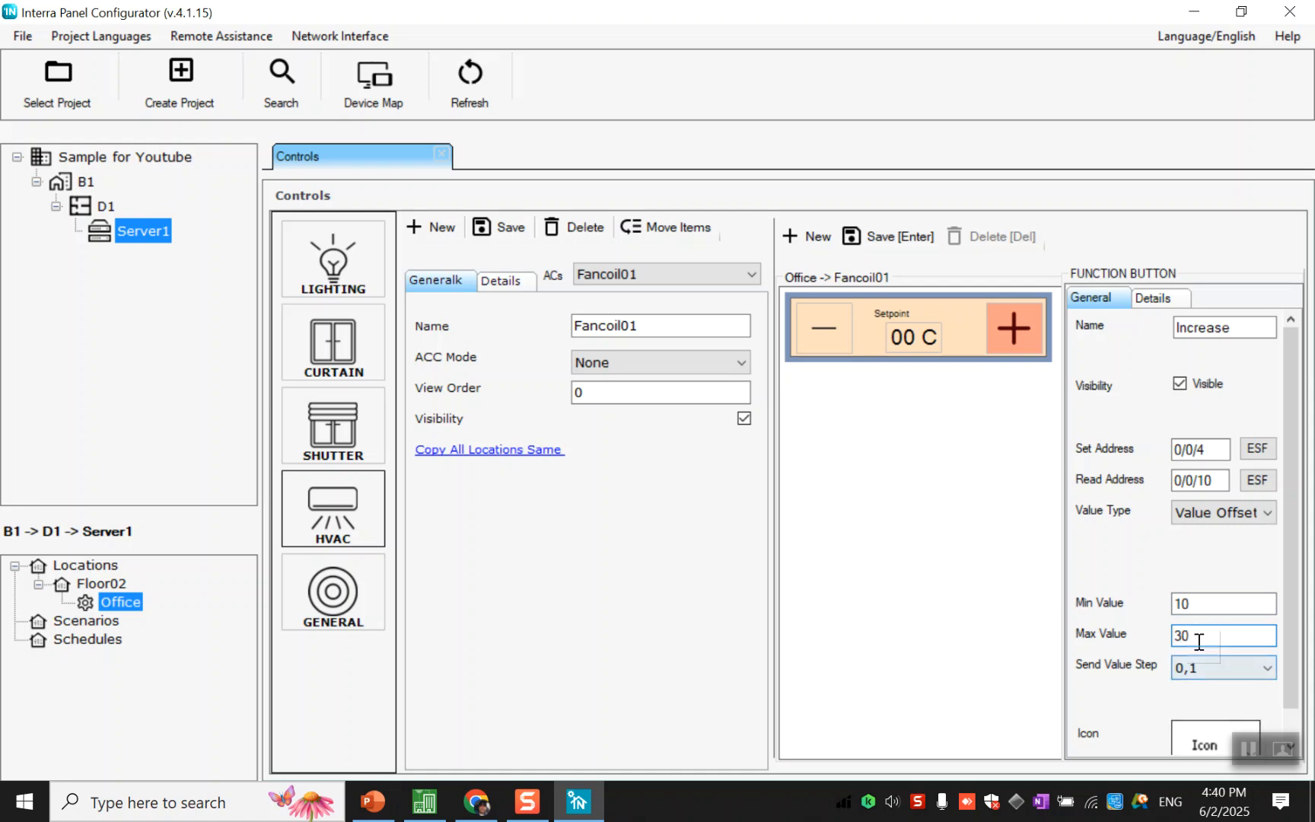
left_click(1203, 669)
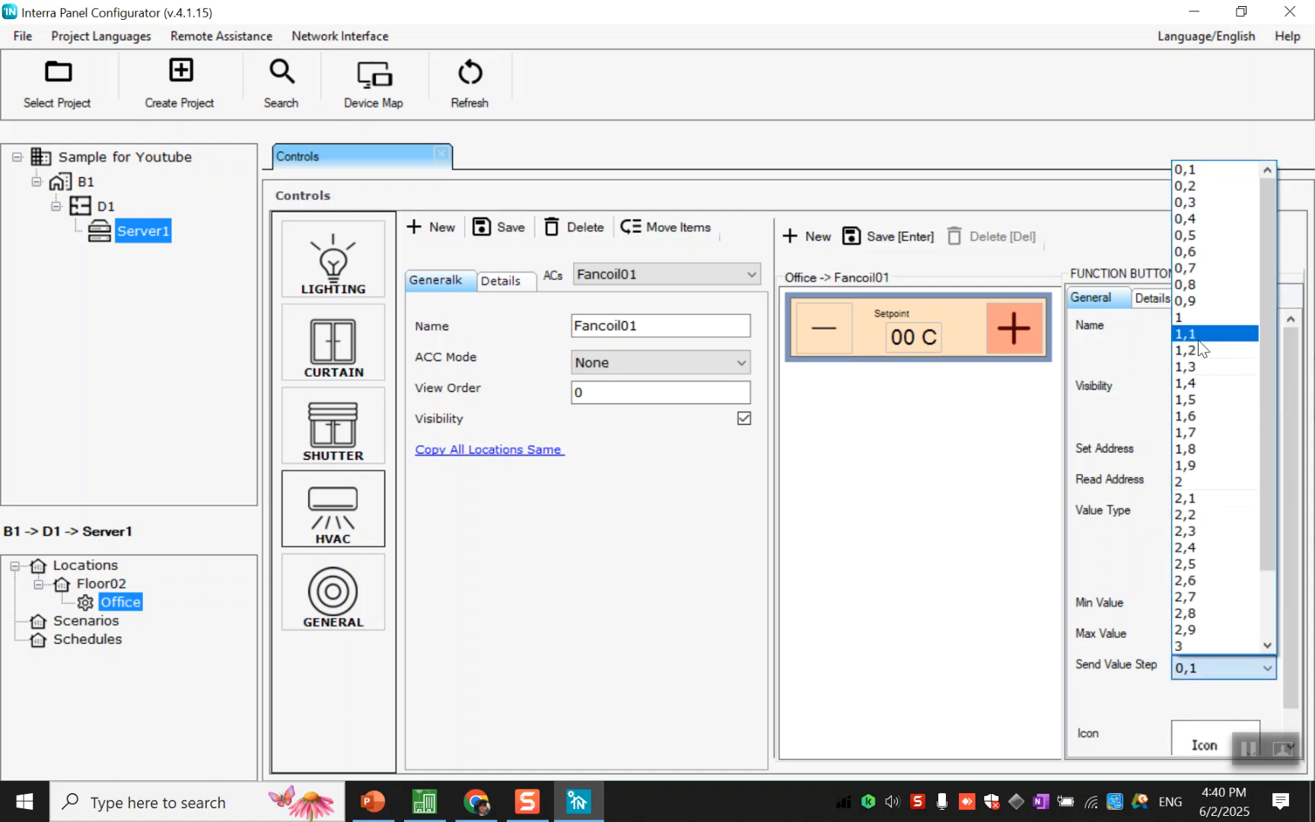
left_click(1183, 318)
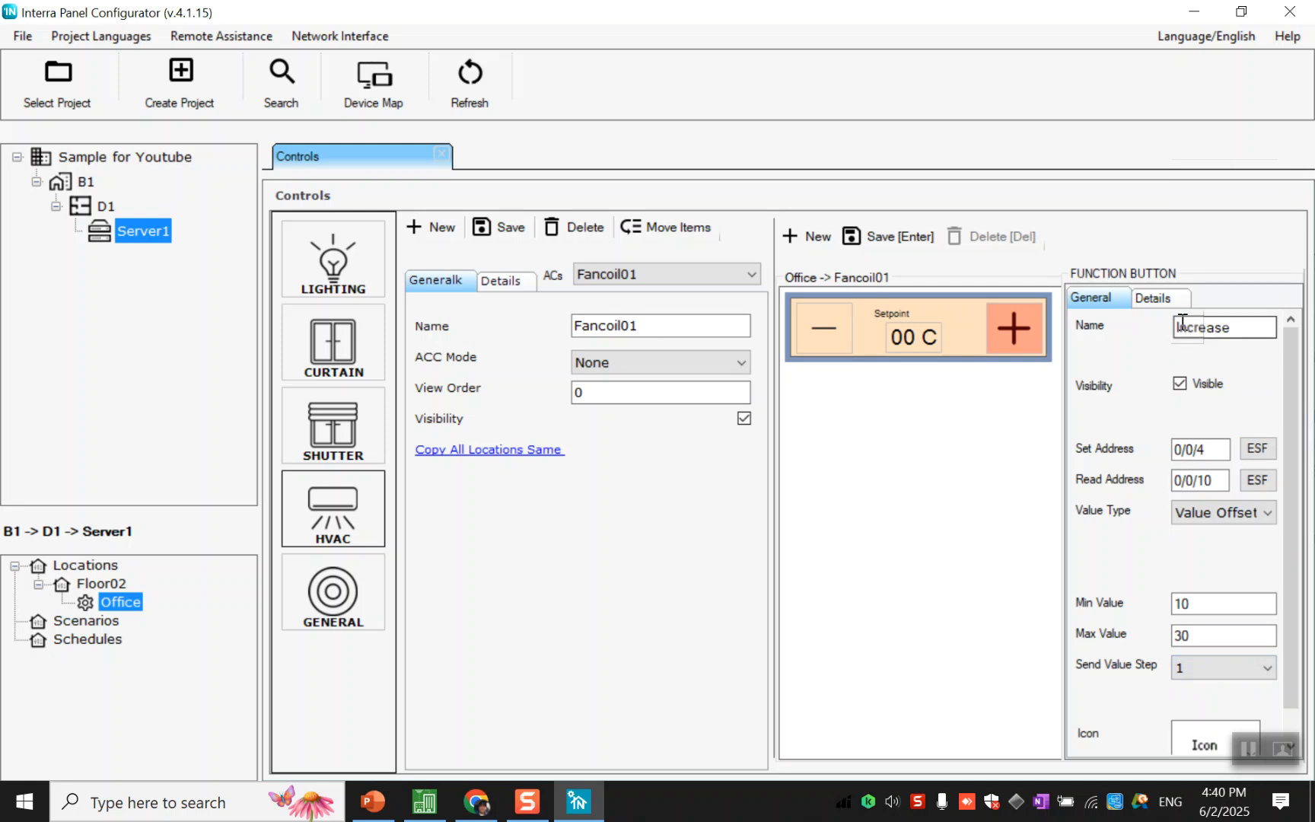
scroll(1231, 700, "down", 1)
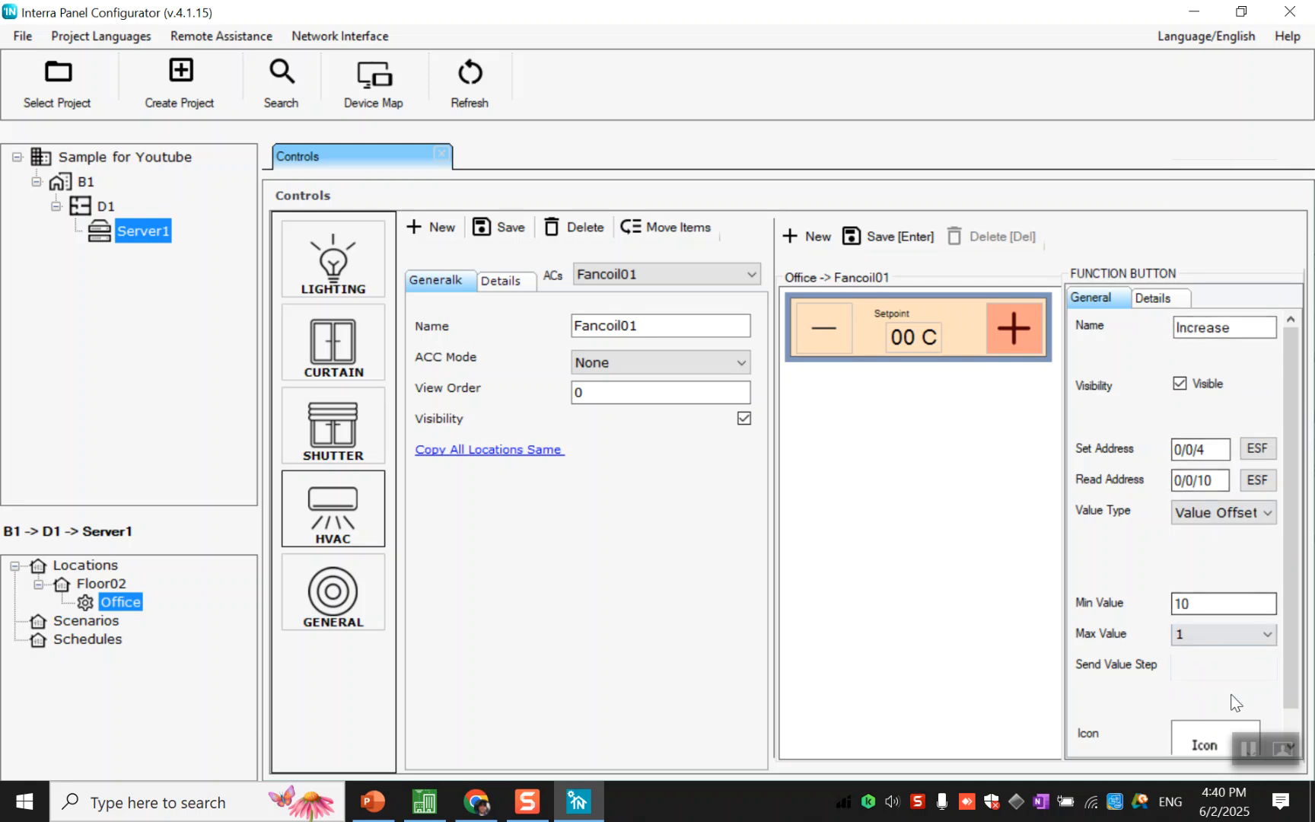
- Give the Increase button the boxed plus icon and save it
left_click(1235, 704)
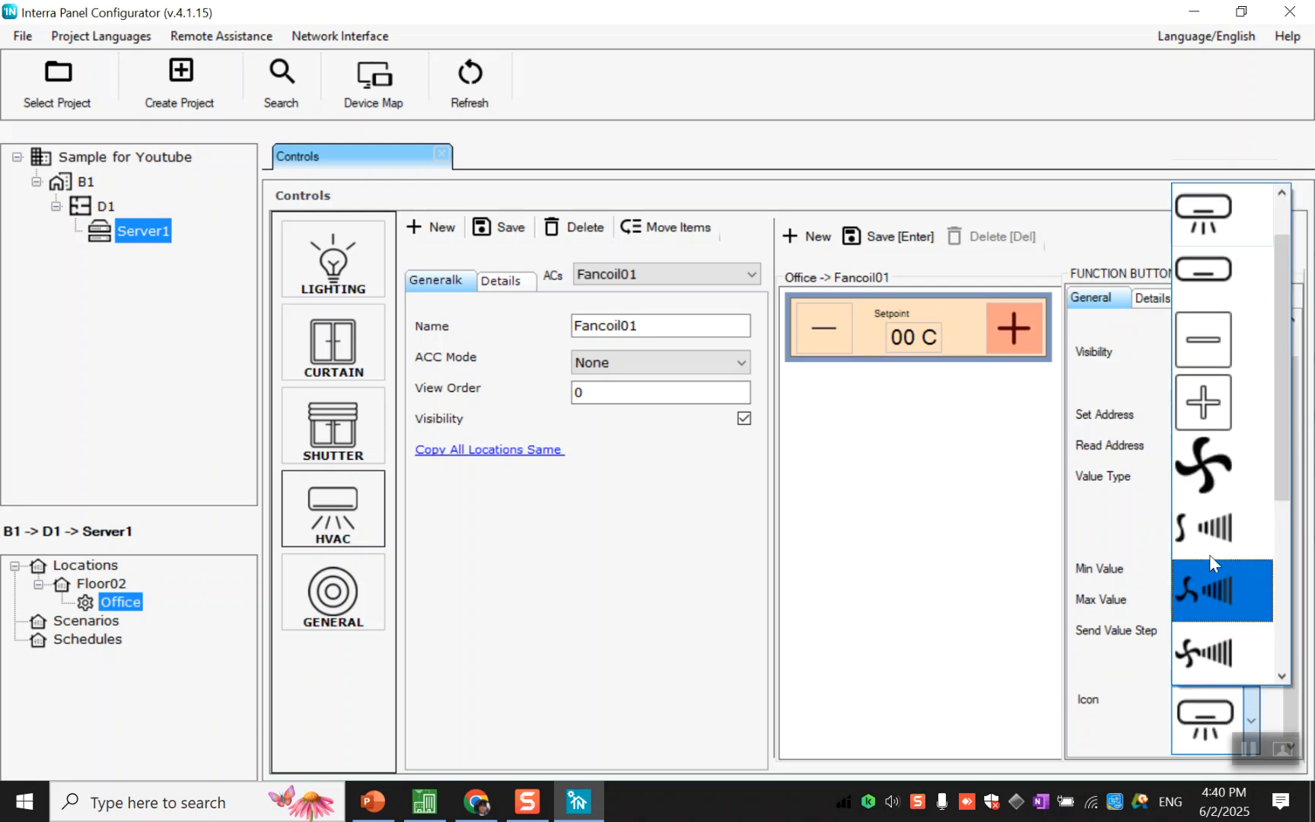
left_click(1195, 410)
left_click(883, 238)
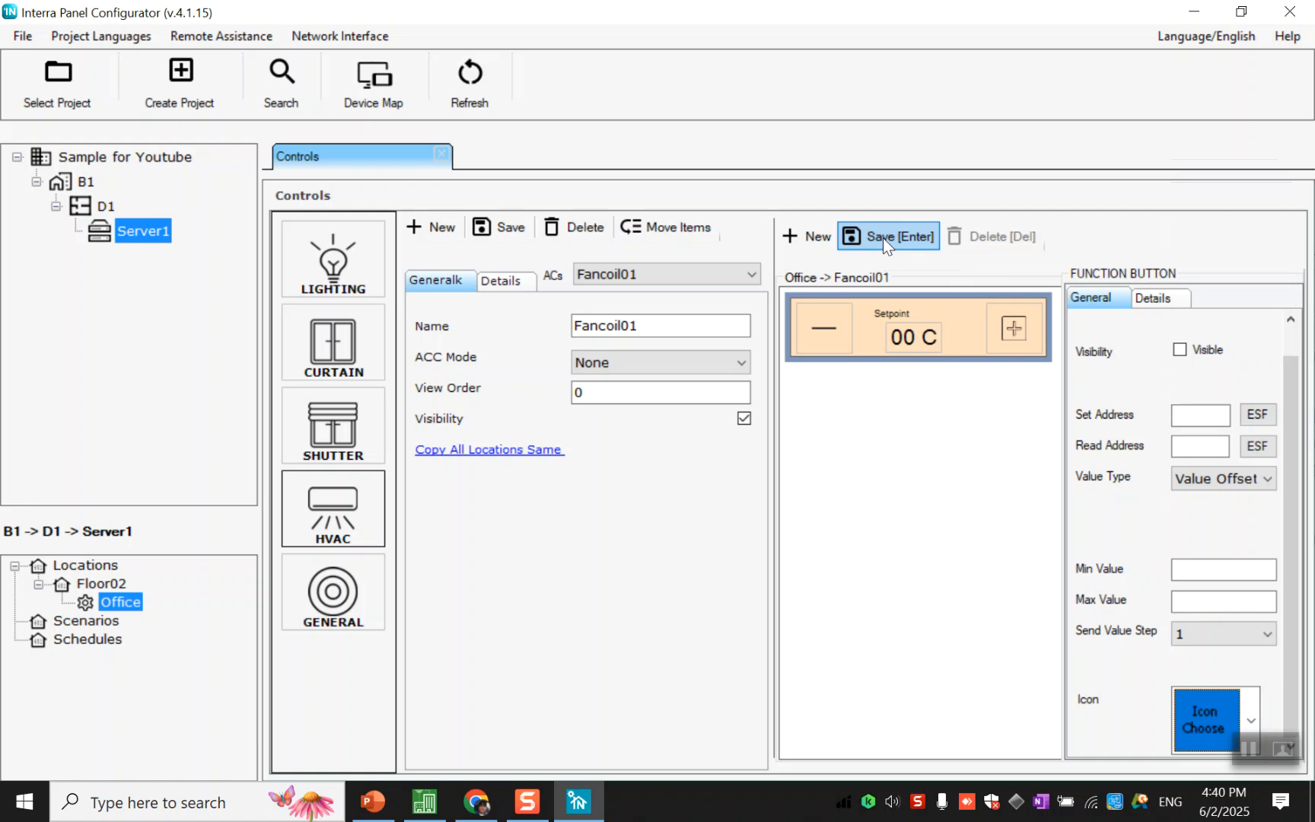
- Name the temperature display in the Setpoint group Setpoint, set its Read Address to 0/0/10, and save it
left_click(906, 340)
left_click(1210, 325)
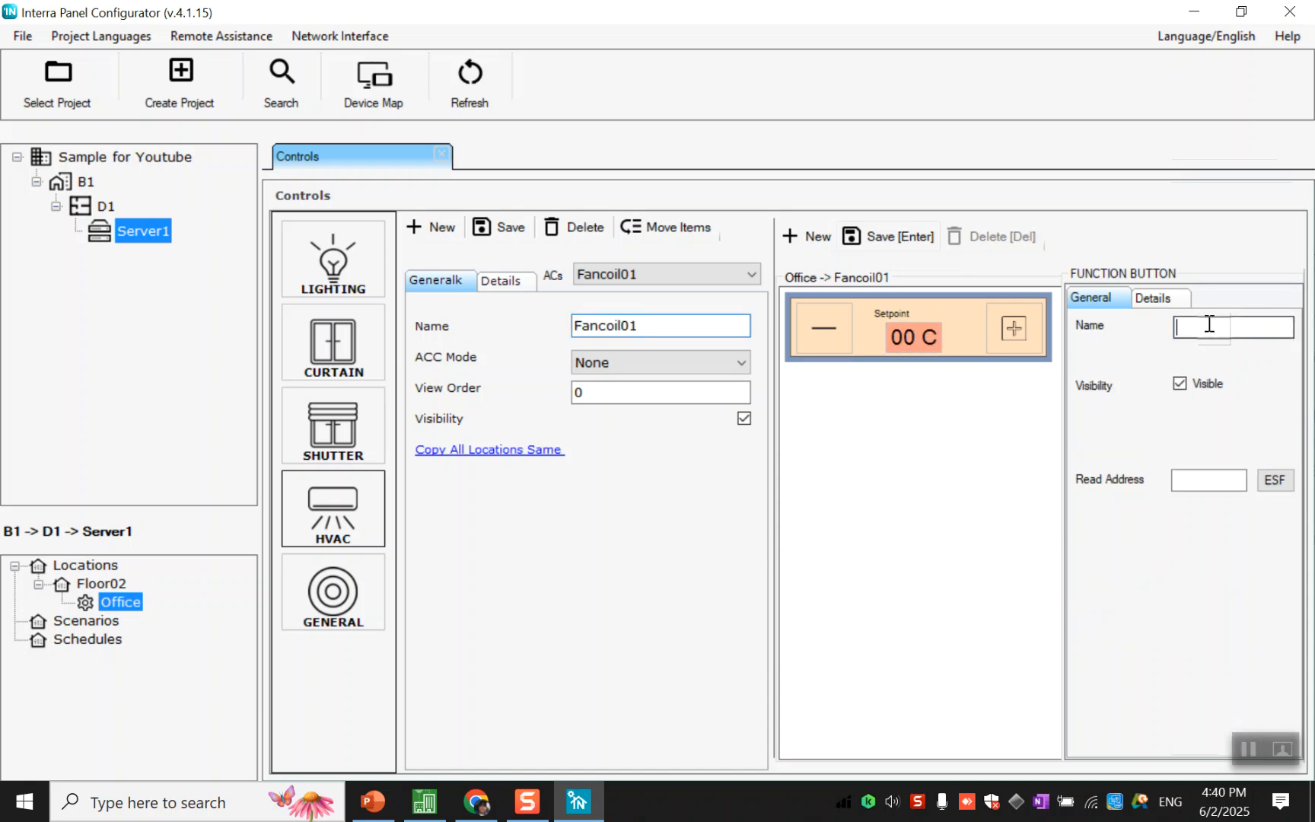
type("Setpoint")
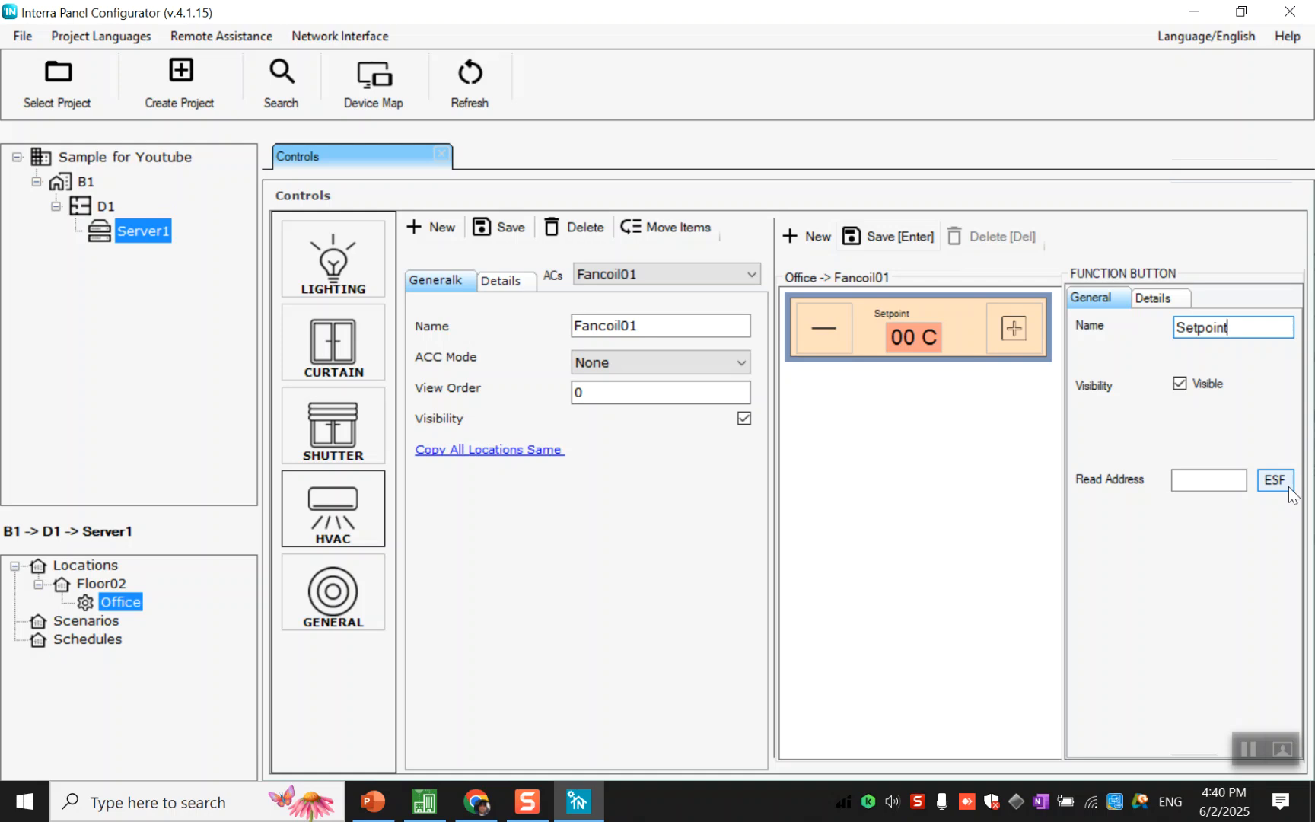
left_click(1218, 480)
type("0/0/10")
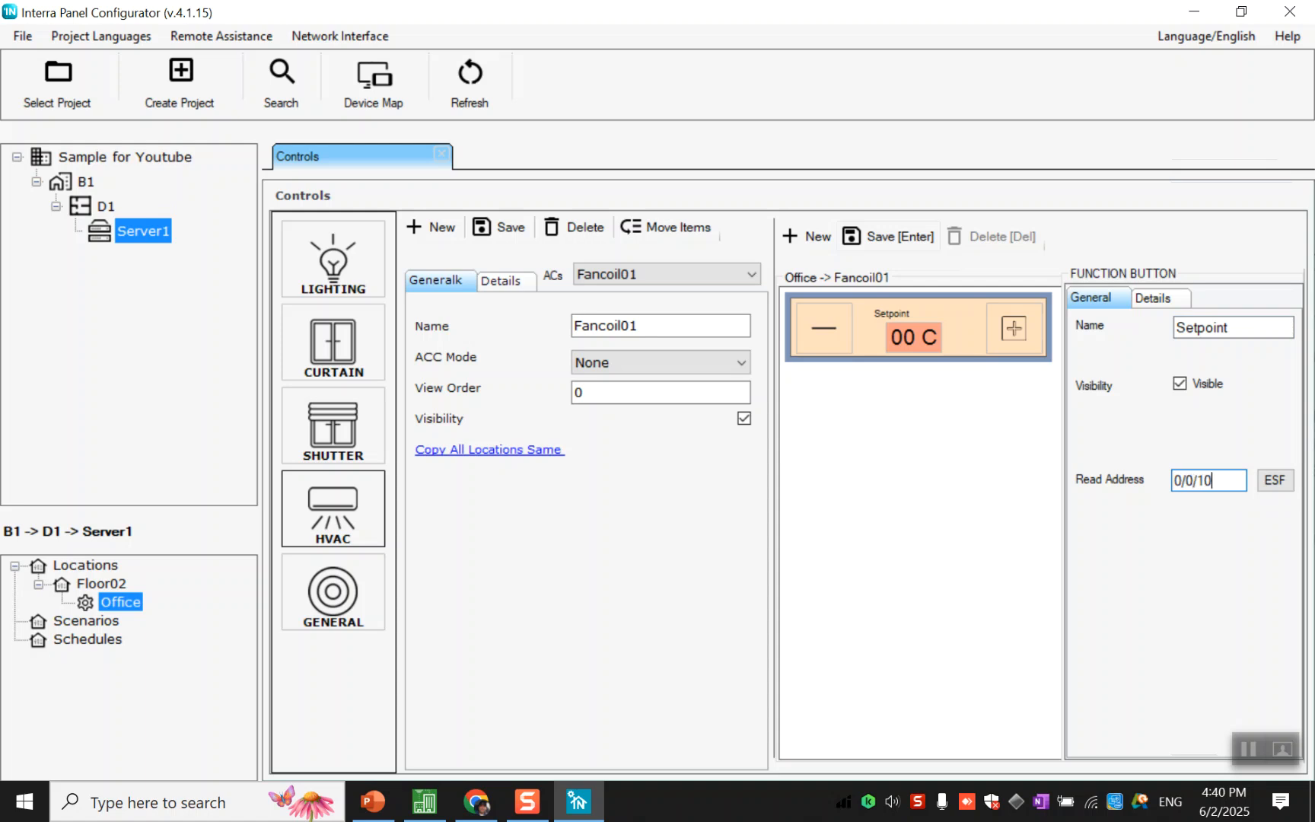
left_click(888, 236)
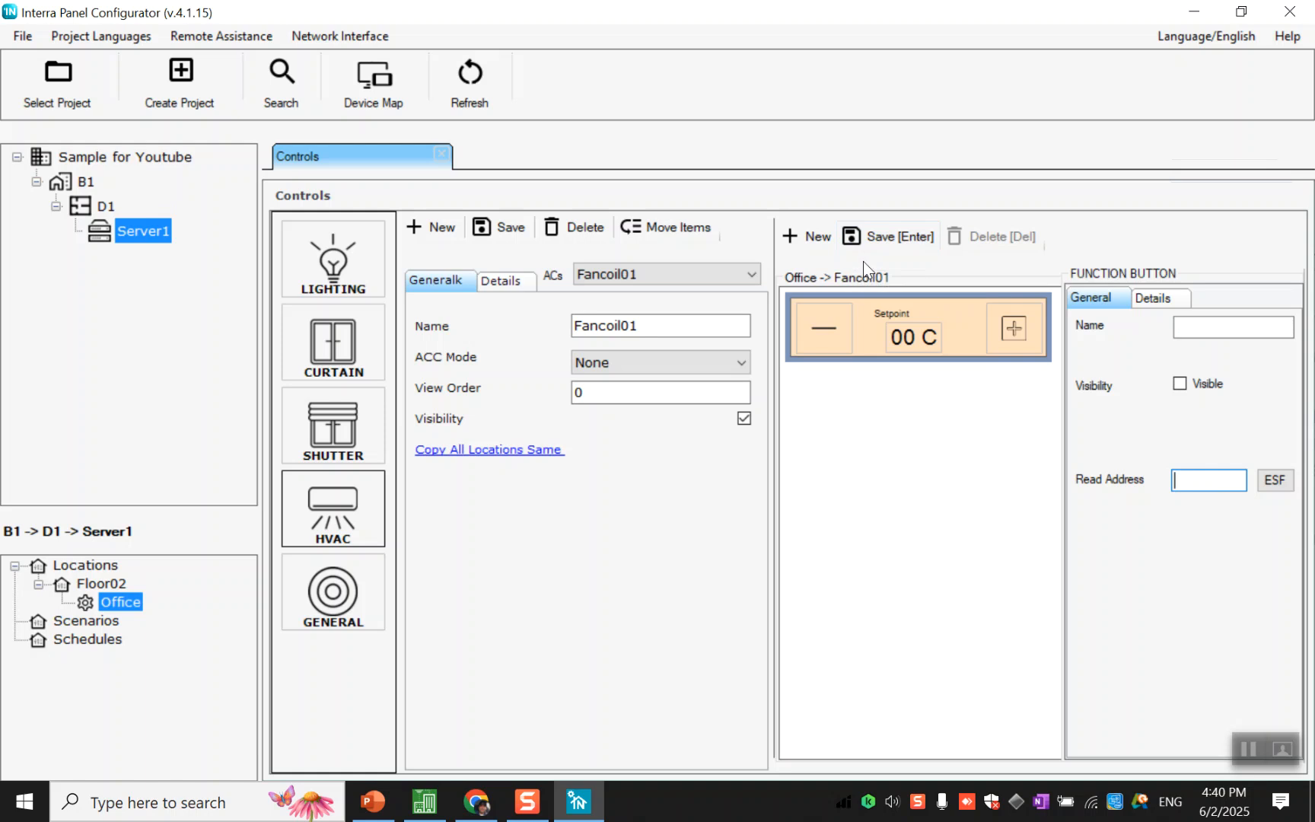
- Name the Setpoint group's minus button Decrease and assign Set Address 0/0/4 and Read Address 0/0/10 from the imported KNX objects
left_click(838, 347)
left_click(1195, 330)
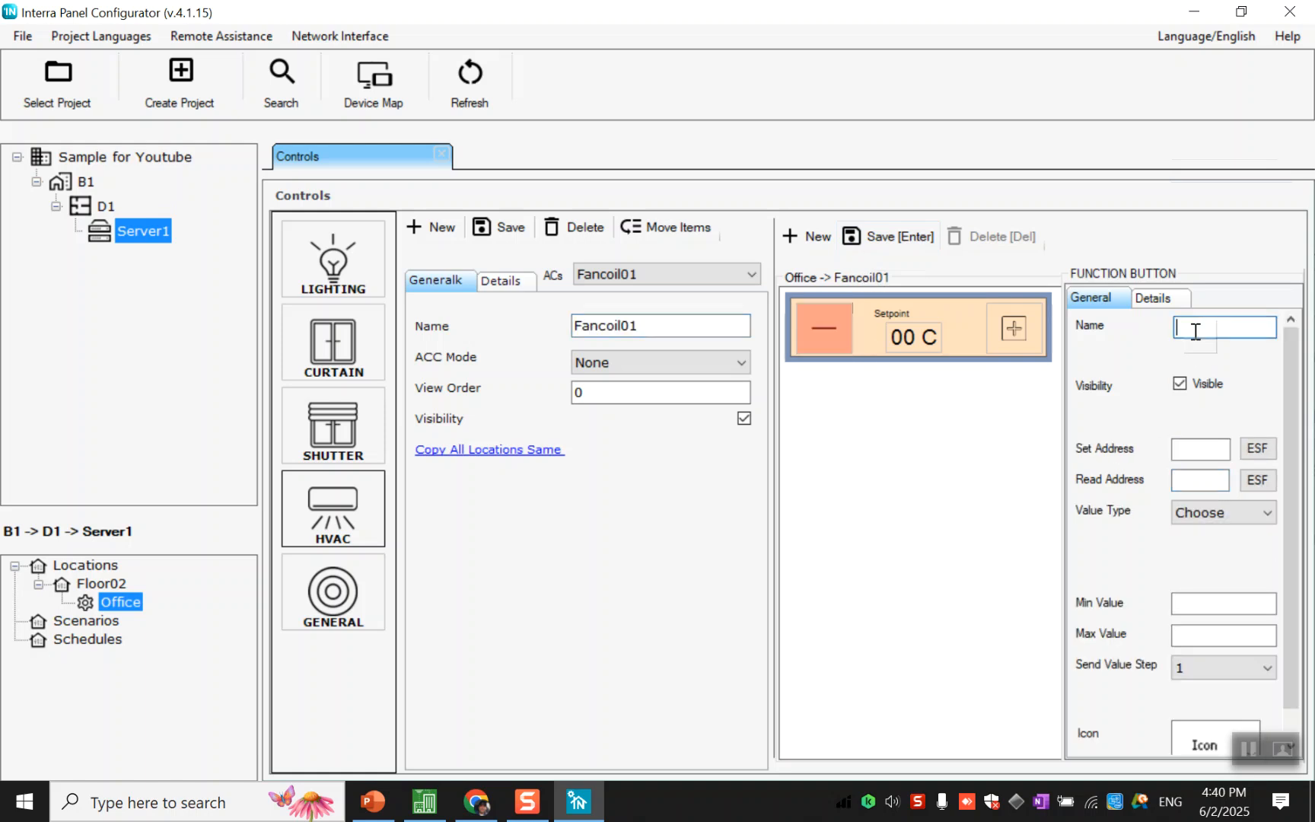
type("Decrease")
left_click(1258, 449)
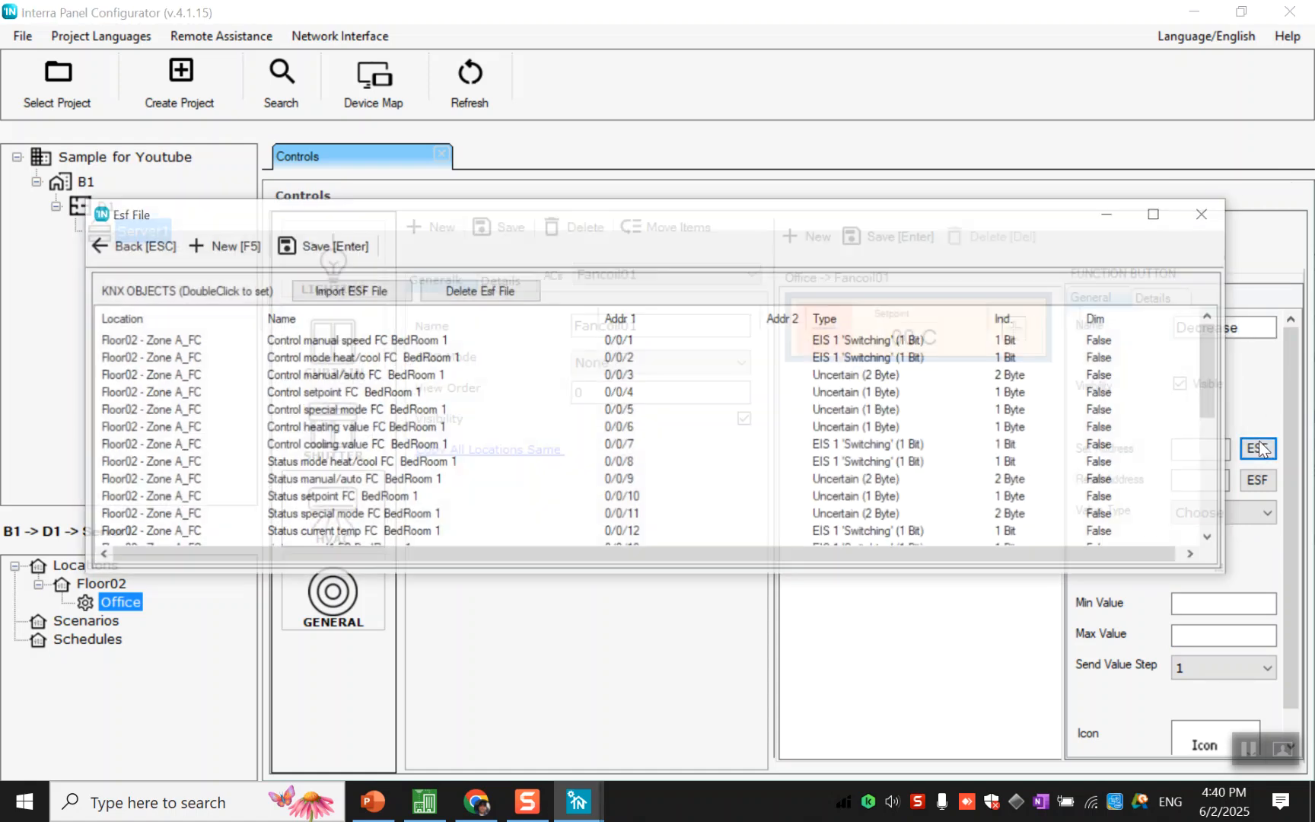
left_click(533, 410)
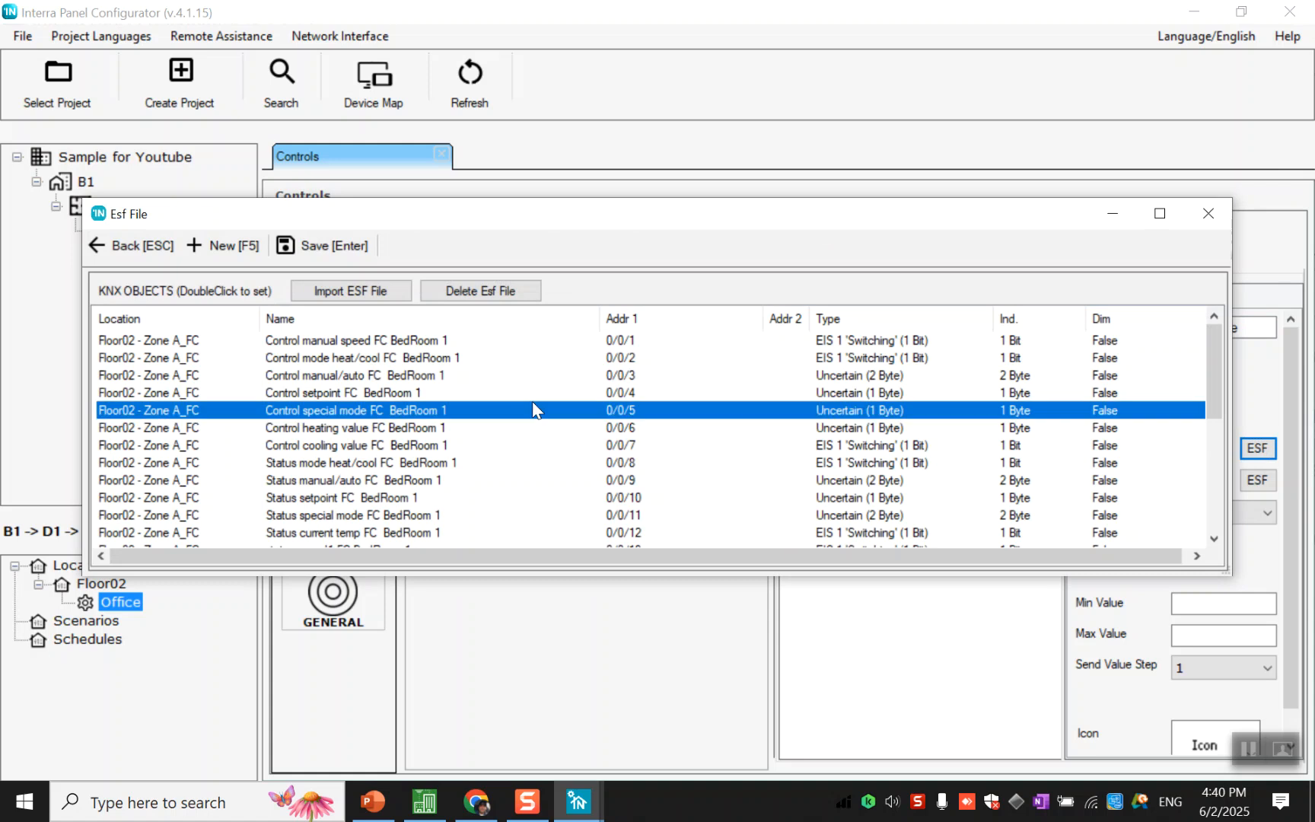
double_click(527, 388)
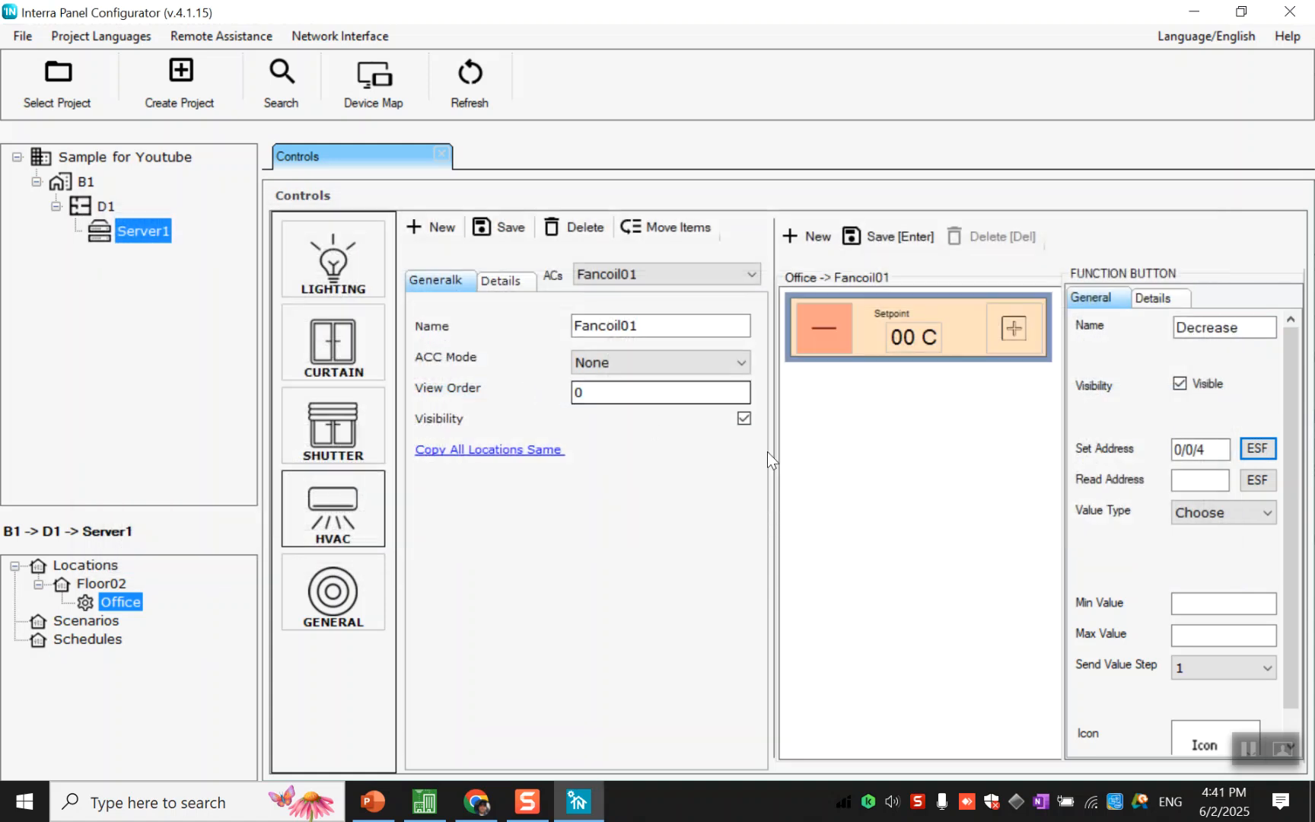
left_click(1255, 477)
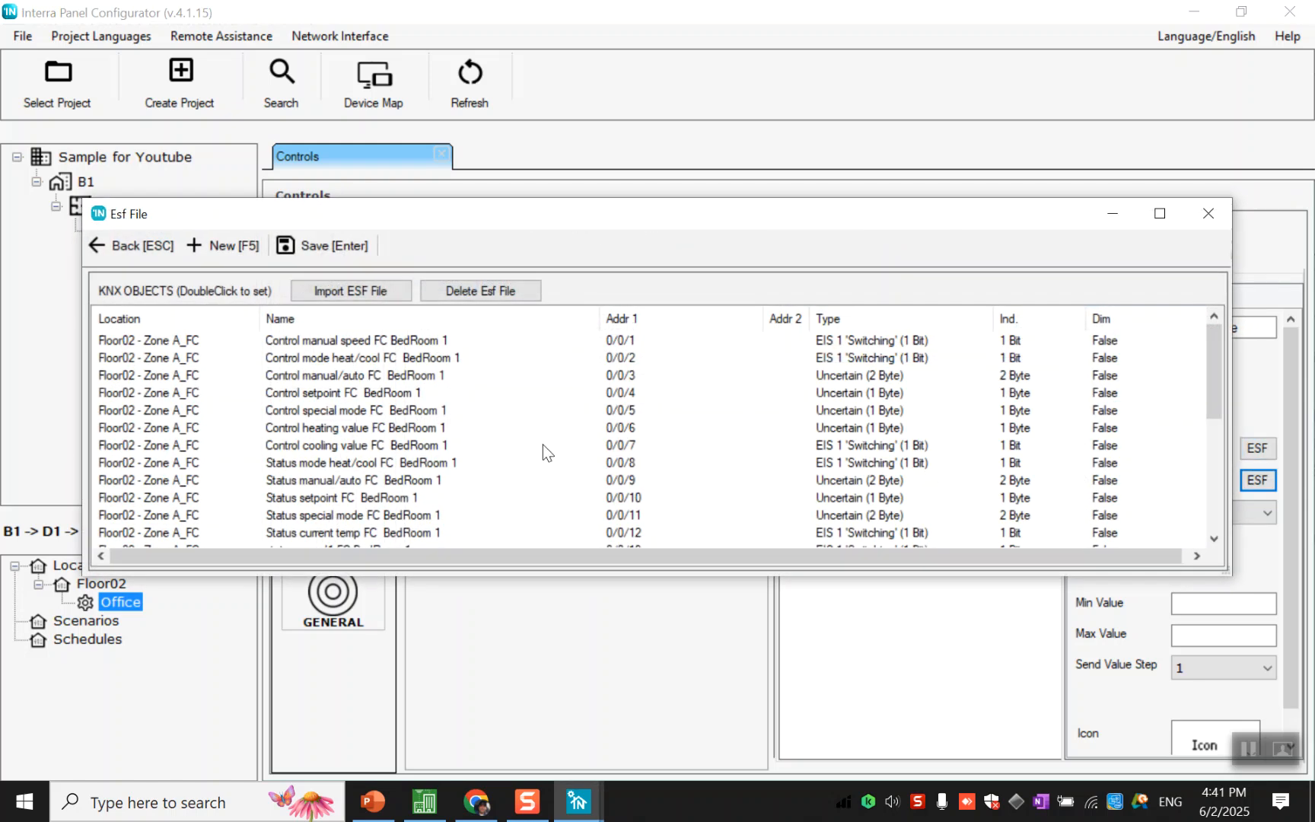
double_click(543, 499)
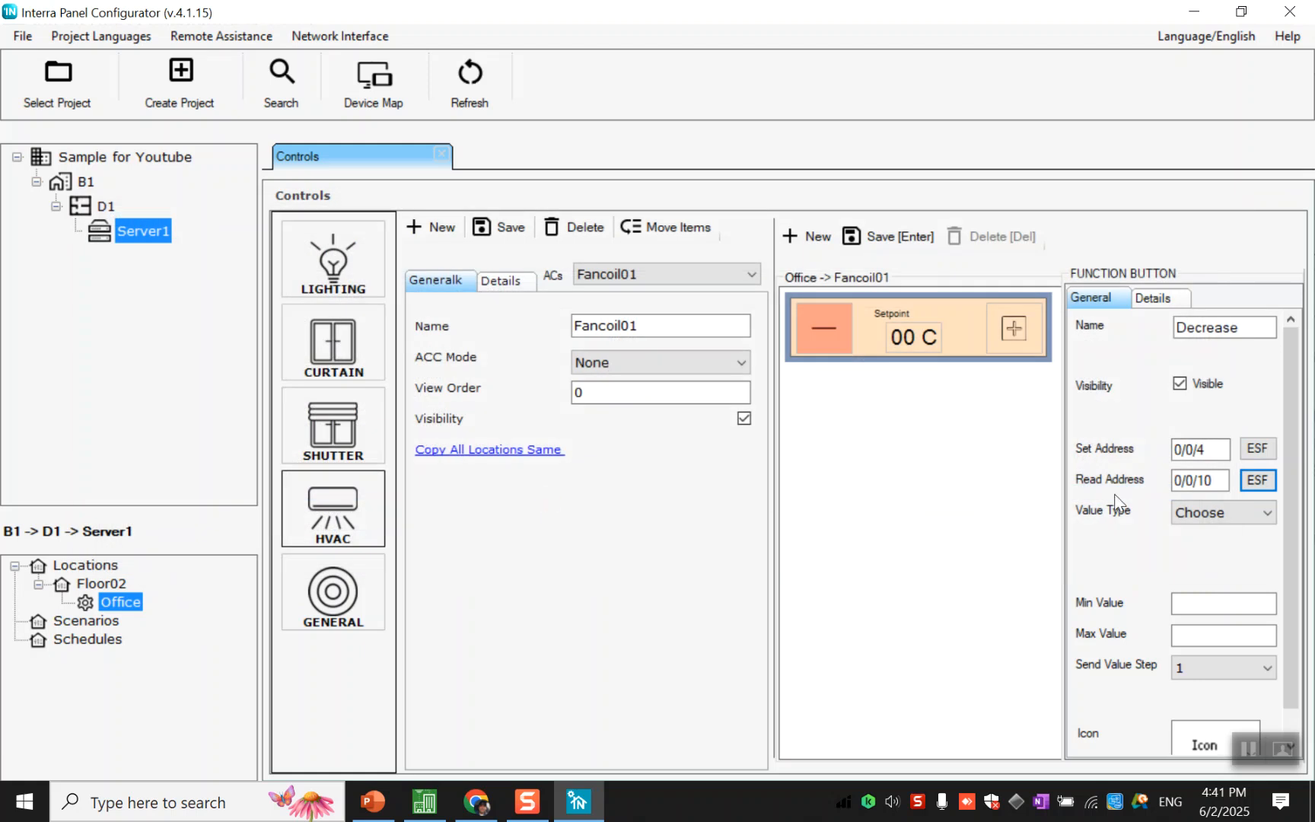
- Set the Decrease button's value type to Value Offset, with minimum 10, maximum 30 and a send value step of 1
left_click(1210, 513)
left_click(1206, 583)
left_click(1199, 601)
type("10")
left_click(1196, 634)
type("30")
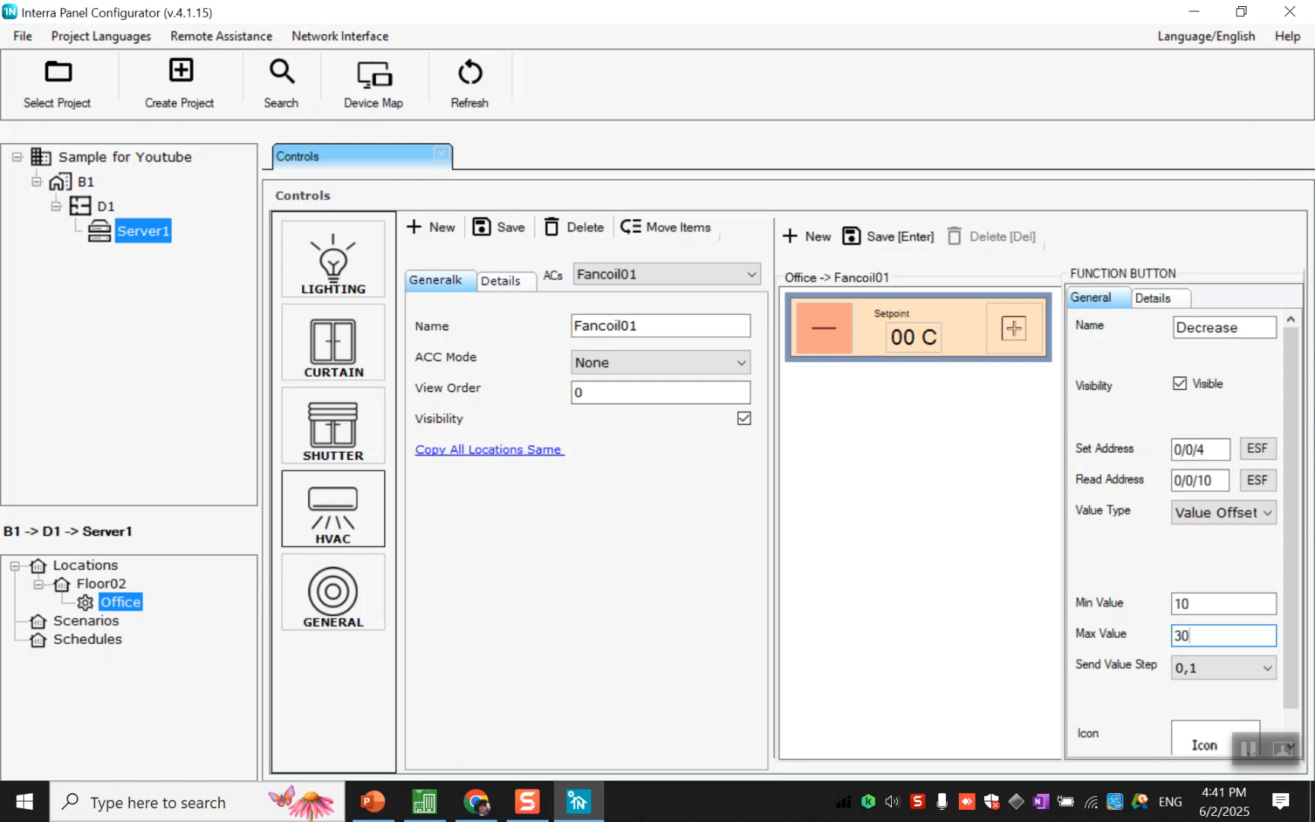
left_click(1218, 673)
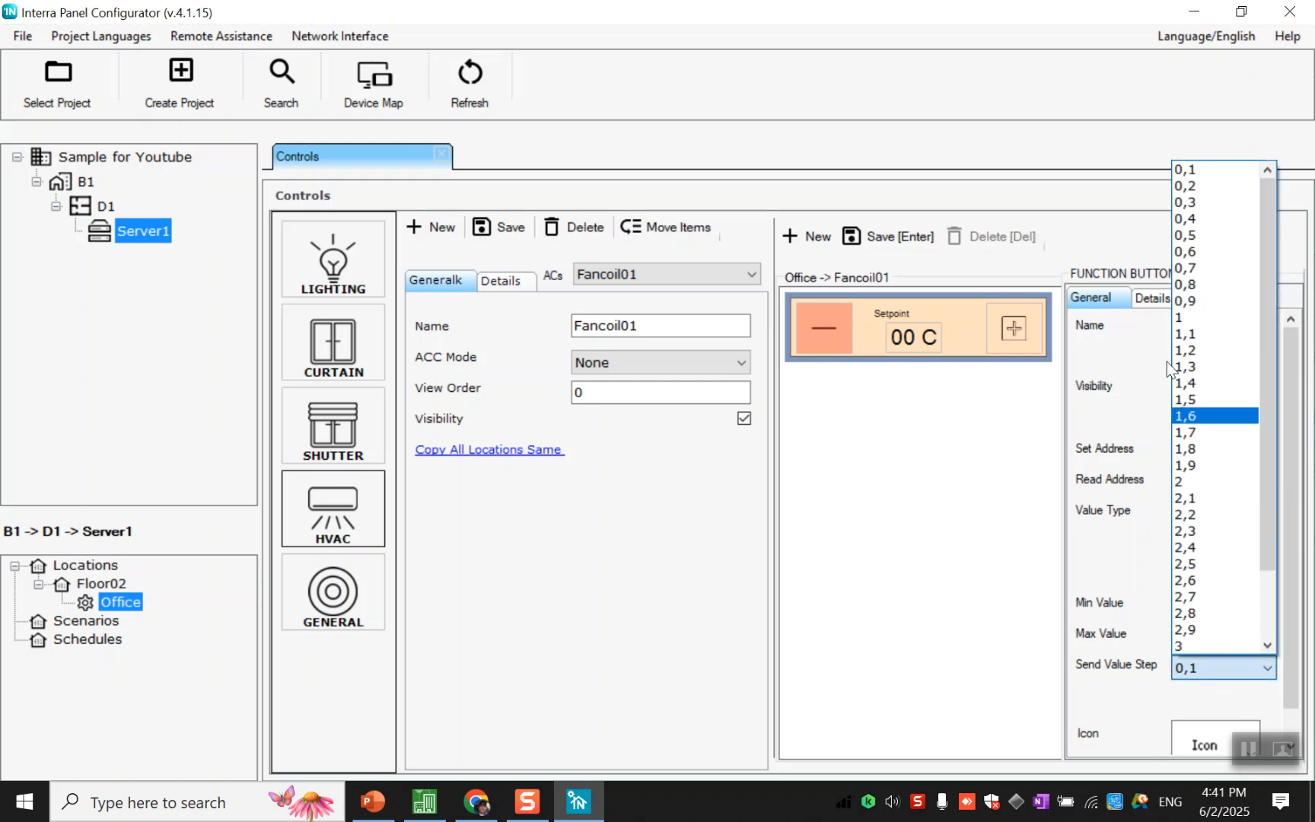
left_click(1184, 317)
- Give the Decrease button the boxed minus icon and save it
left_click(1209, 746)
left_click(1200, 400)
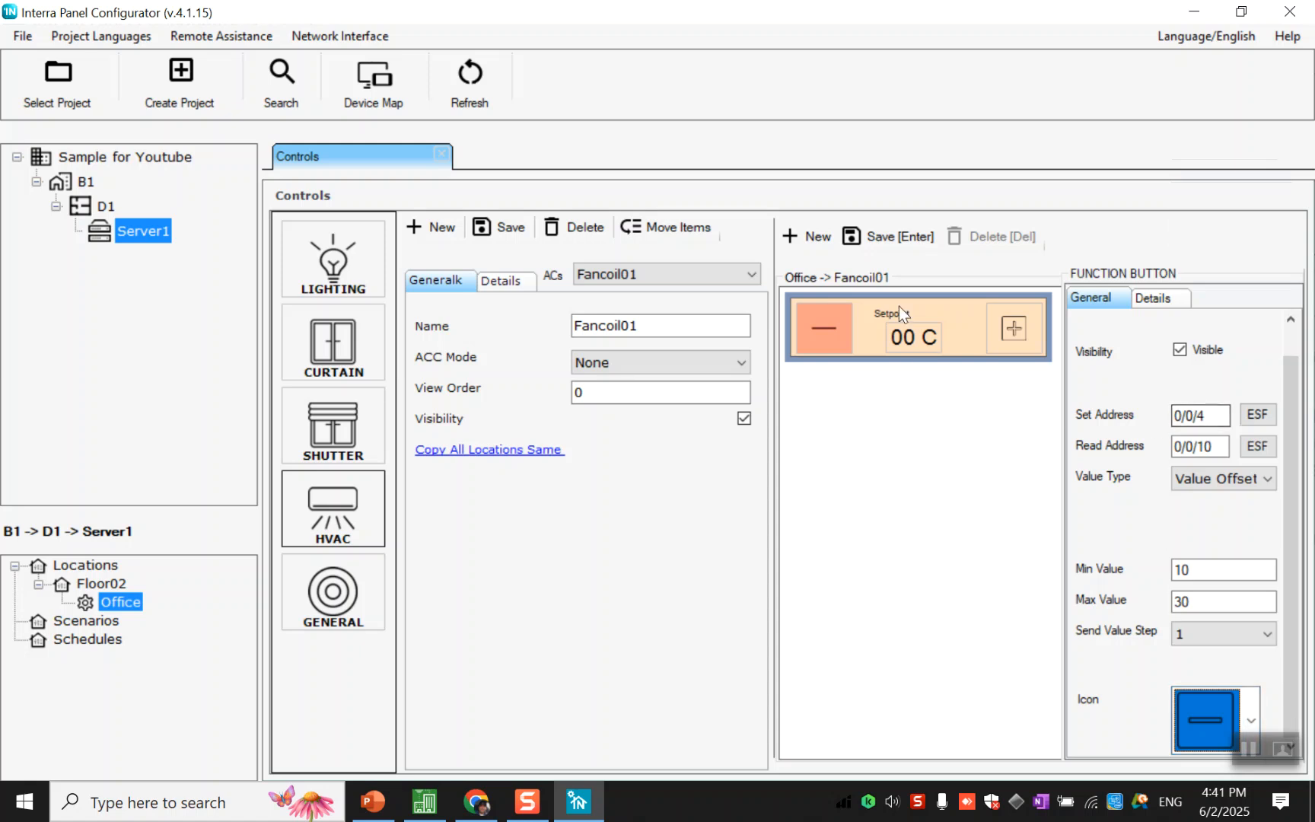
left_click(881, 239)
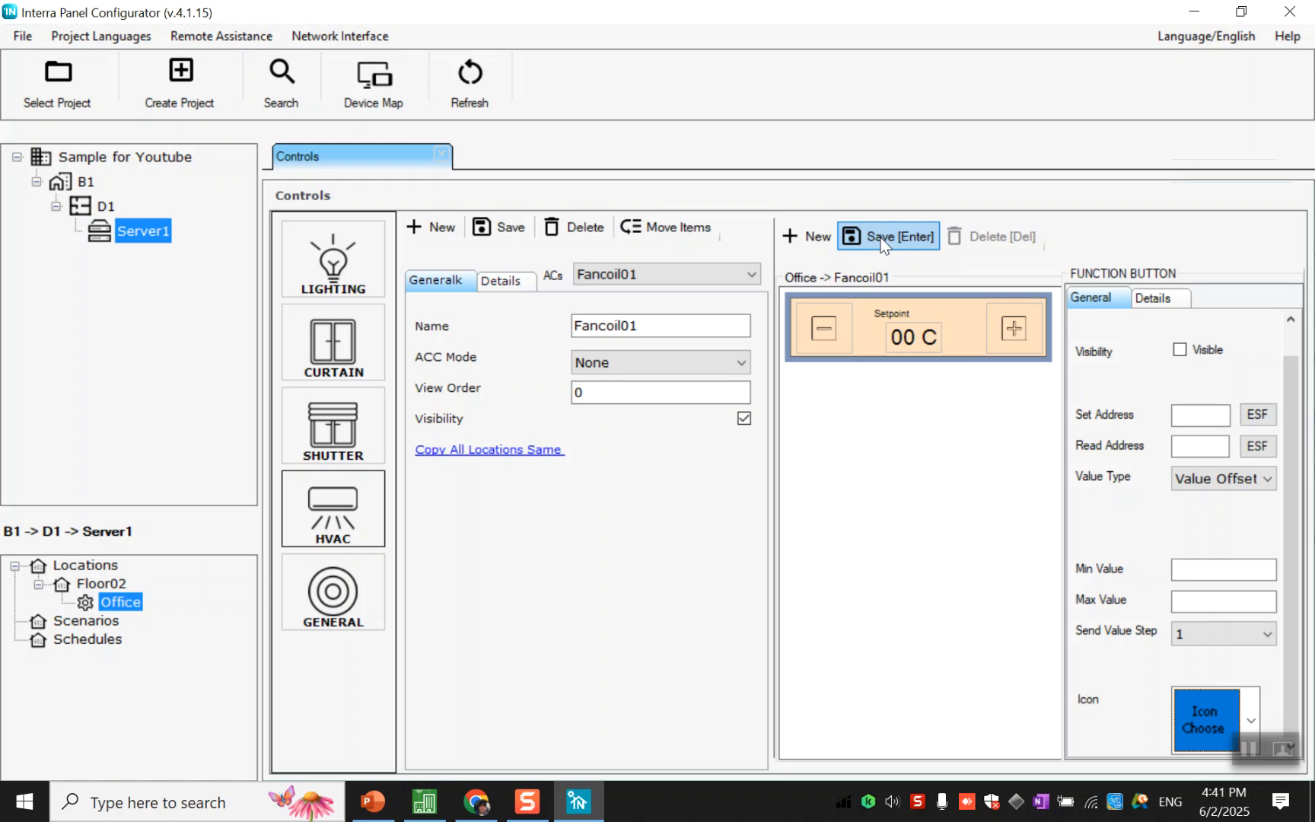
- Add a ROOM TEMPERATURE GROUP to Fancoil01
left_click(813, 237)
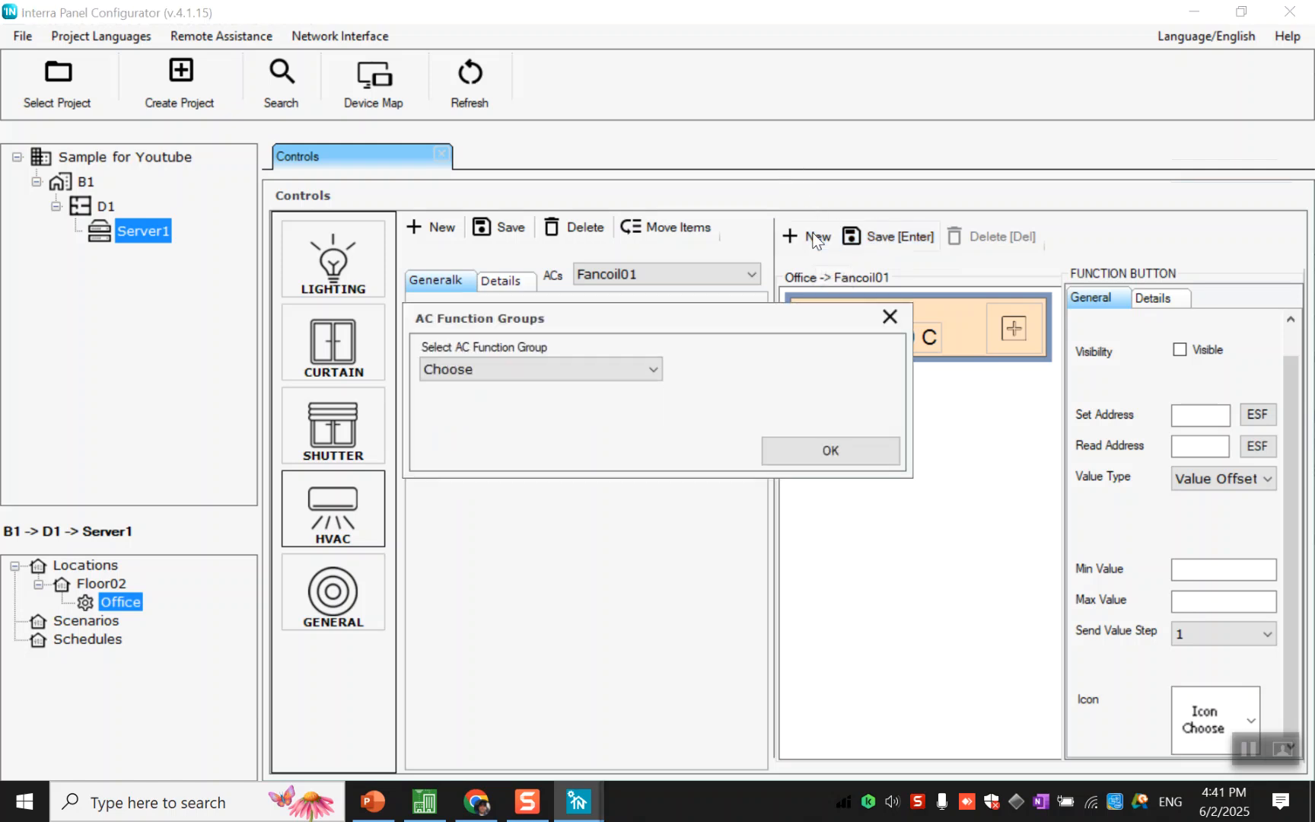
left_click(610, 370)
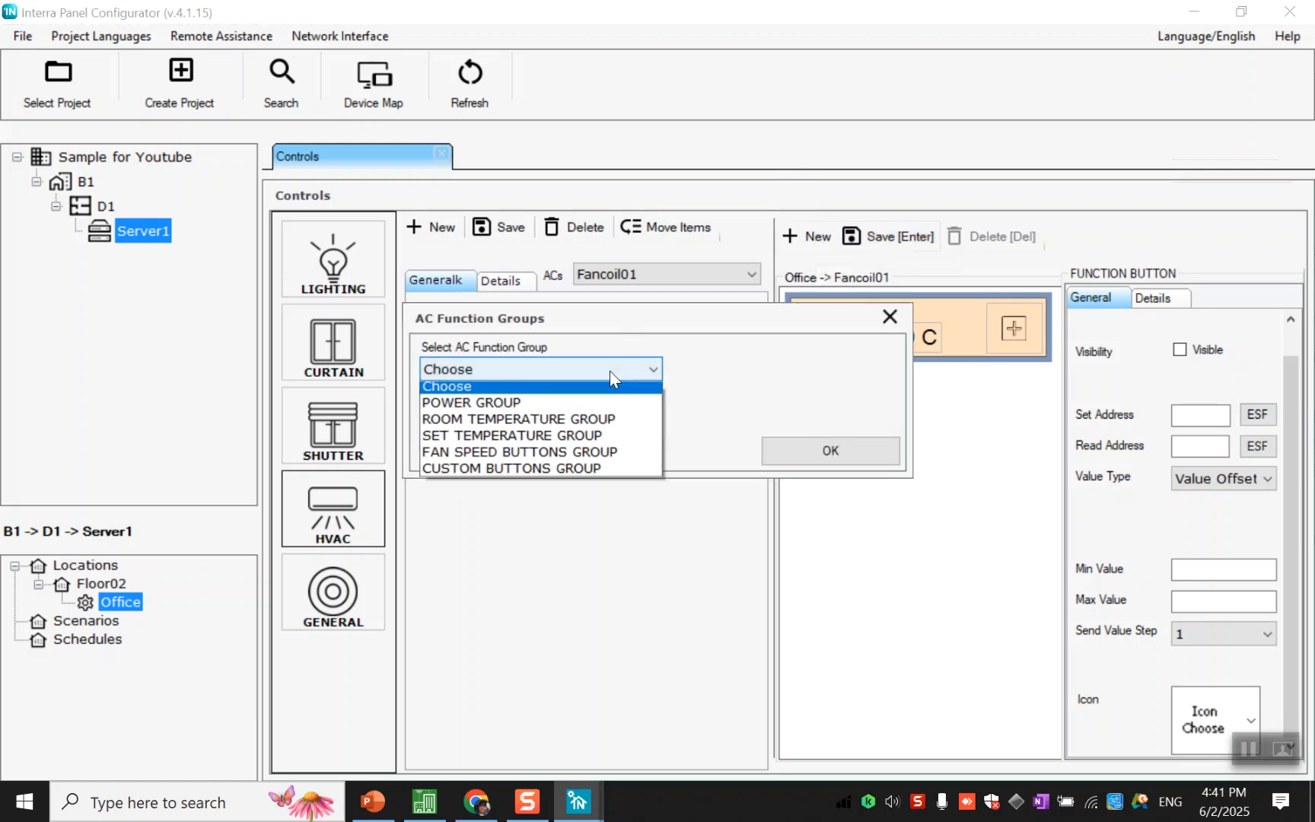
left_click(612, 424)
left_click(818, 449)
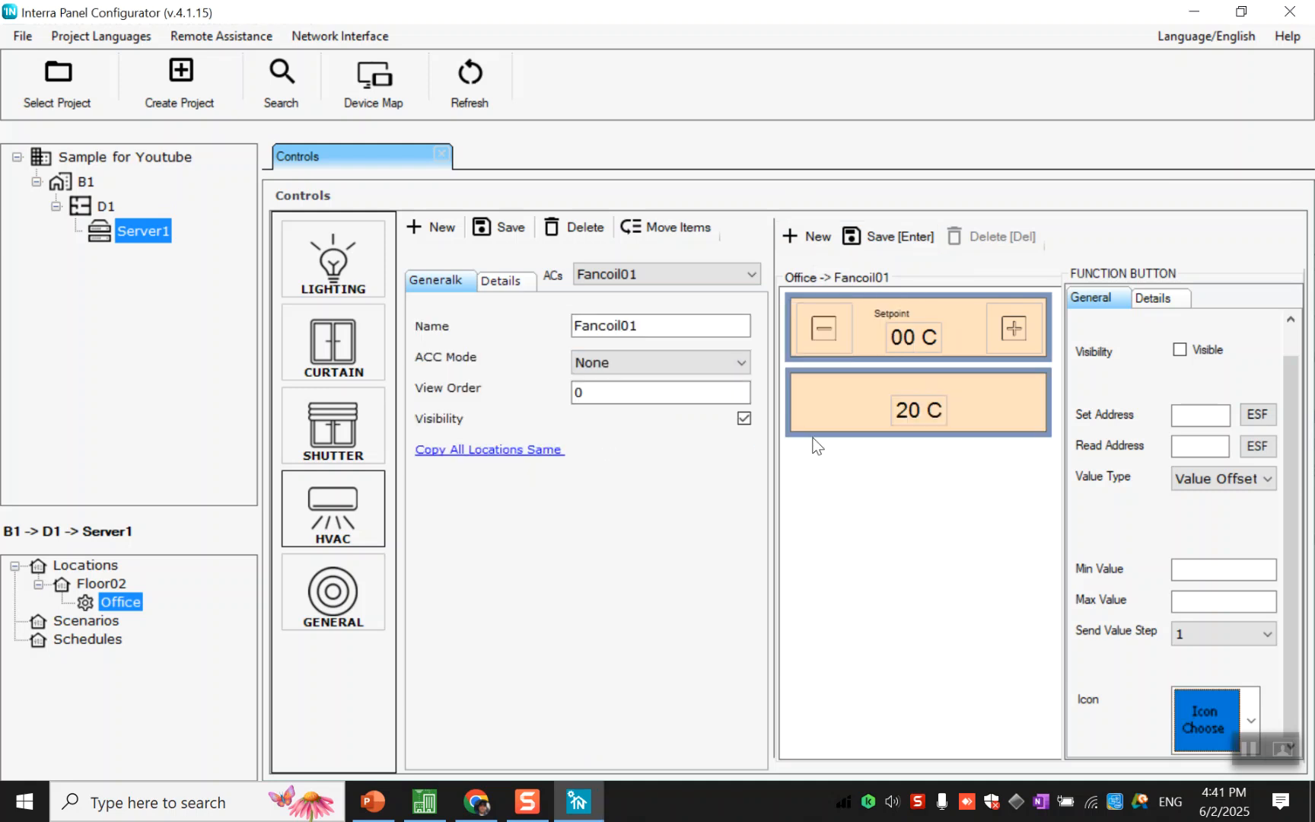
- Name the new room temperature group Room Temp, set its view order to 2, and save it
left_click(877, 417)
left_click(1197, 322)
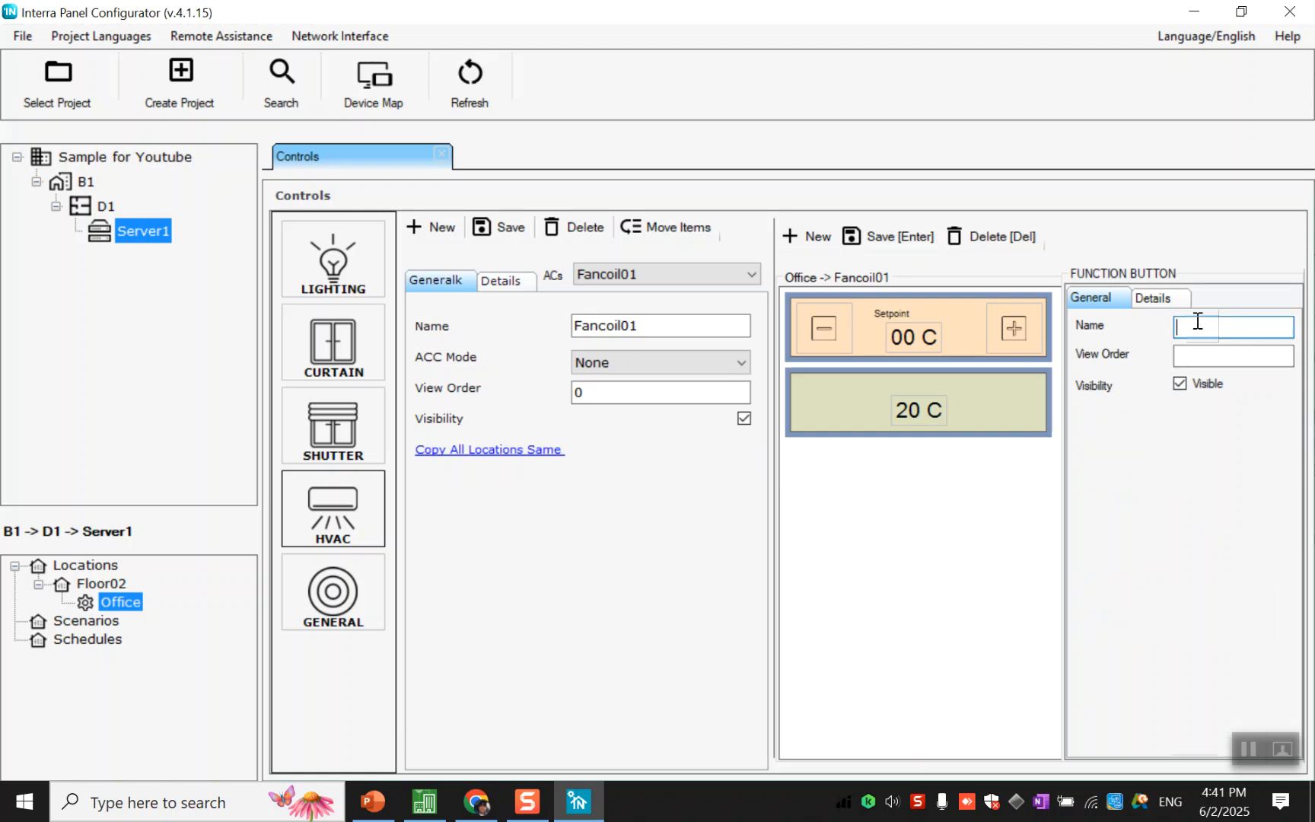
type("Room Temp")
left_click(1212, 363)
type("2")
left_click(906, 236)
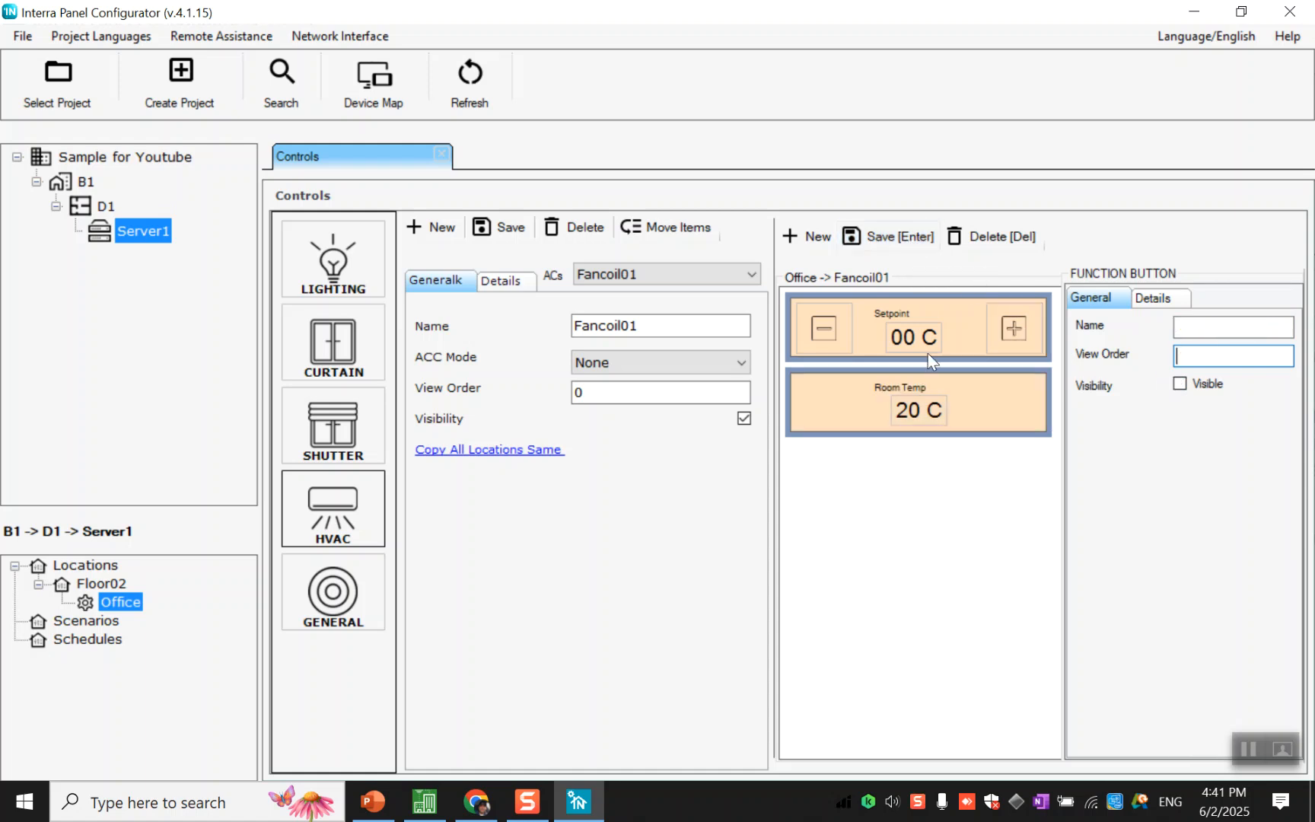
- Name the Room Temp group's value display Tempert and assign the current temperature status object 0/0/12 as its Read Address
left_click(938, 418)
left_click(1228, 335)
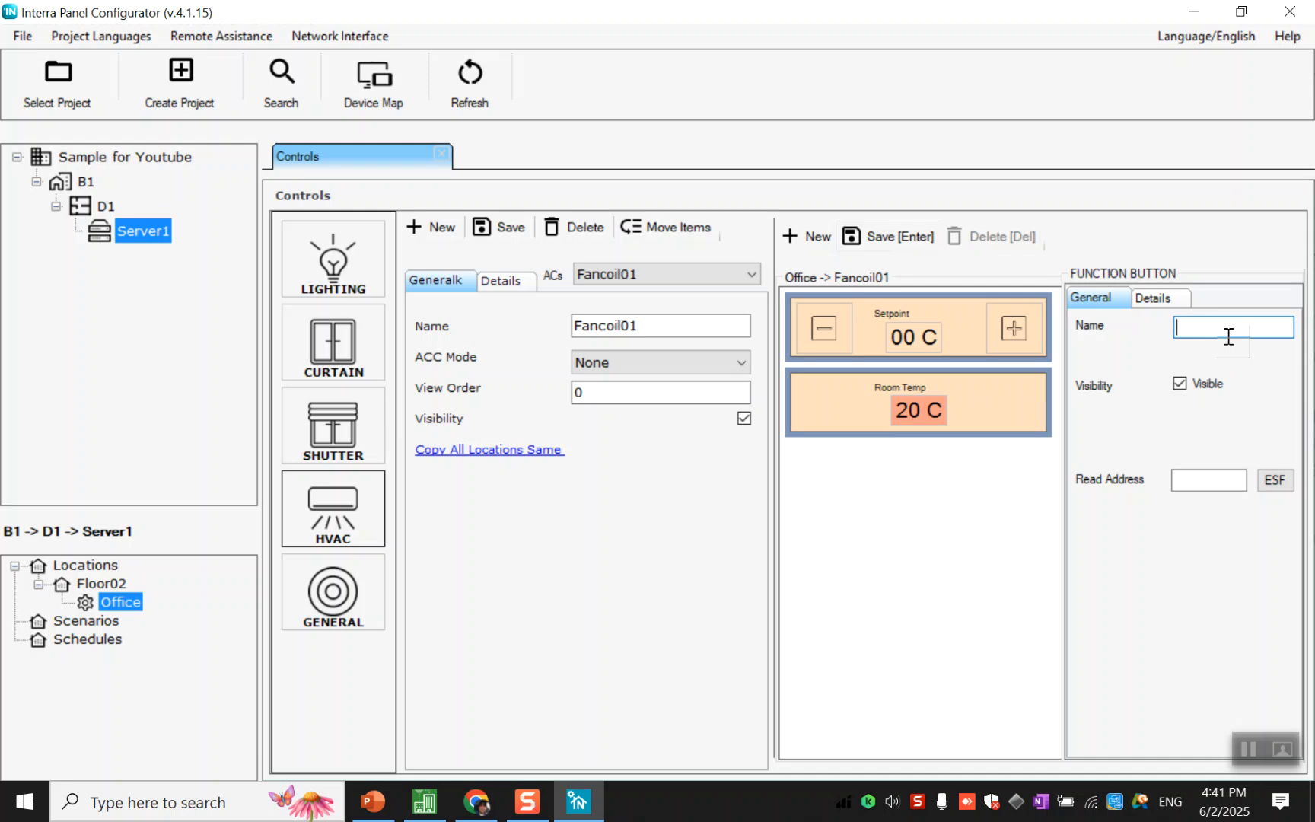
type("Tempert")
left_click(1270, 480)
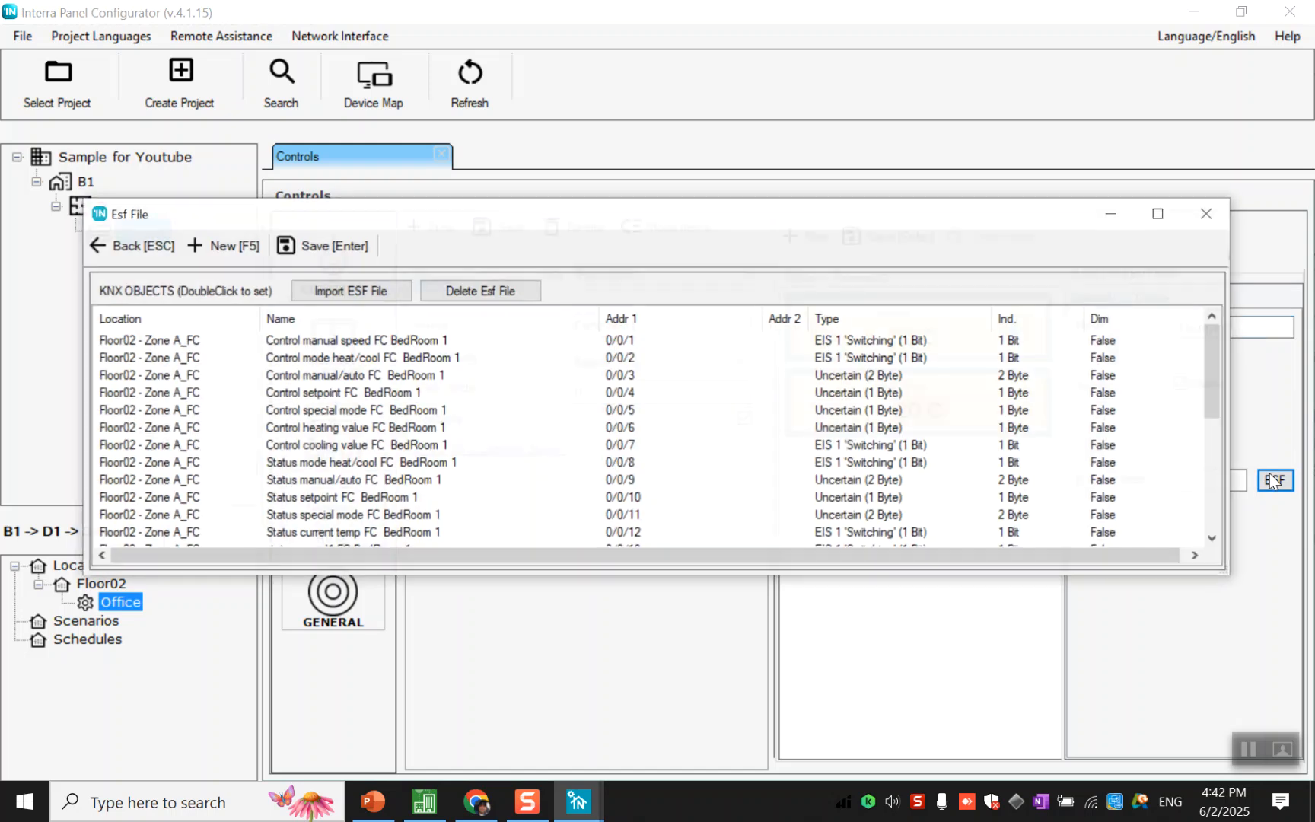
scroll(624, 506, "down", 1)
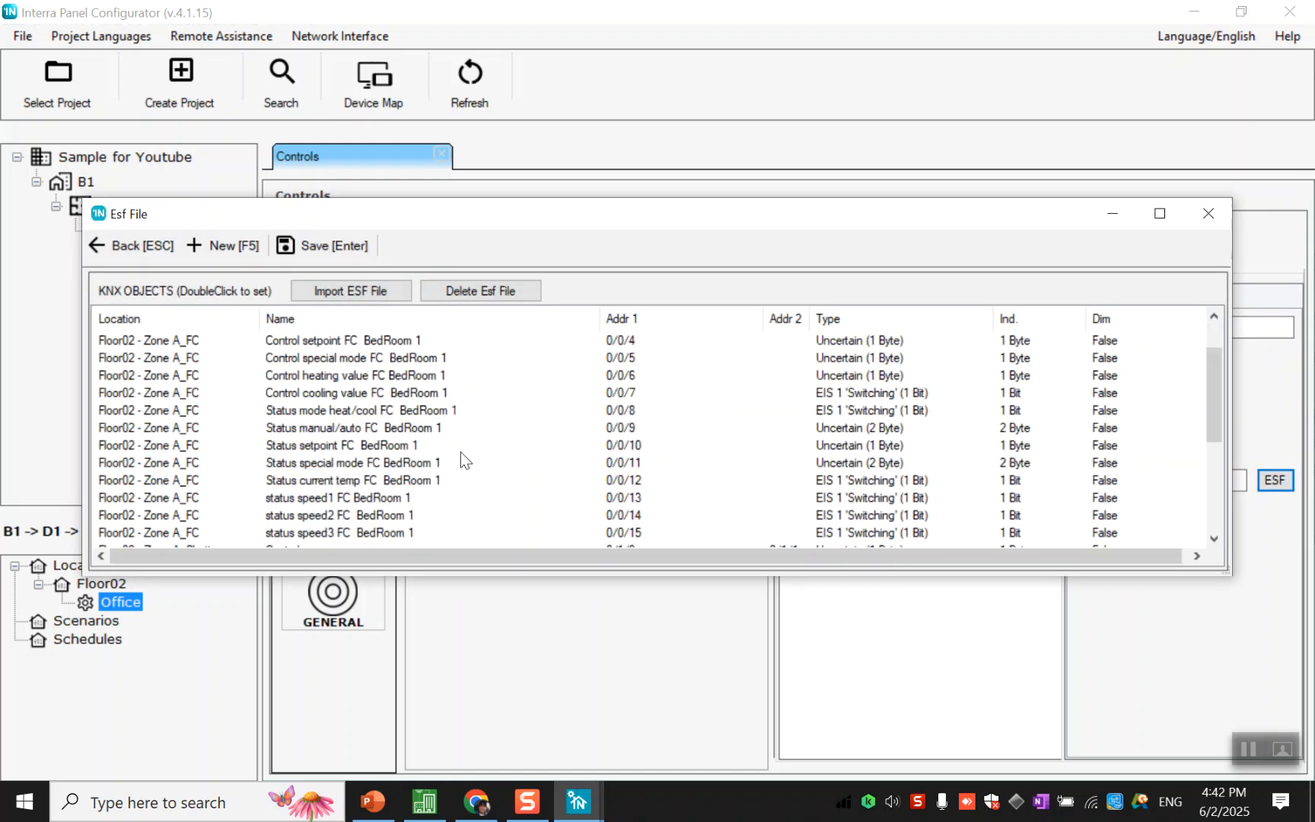
left_click(431, 487)
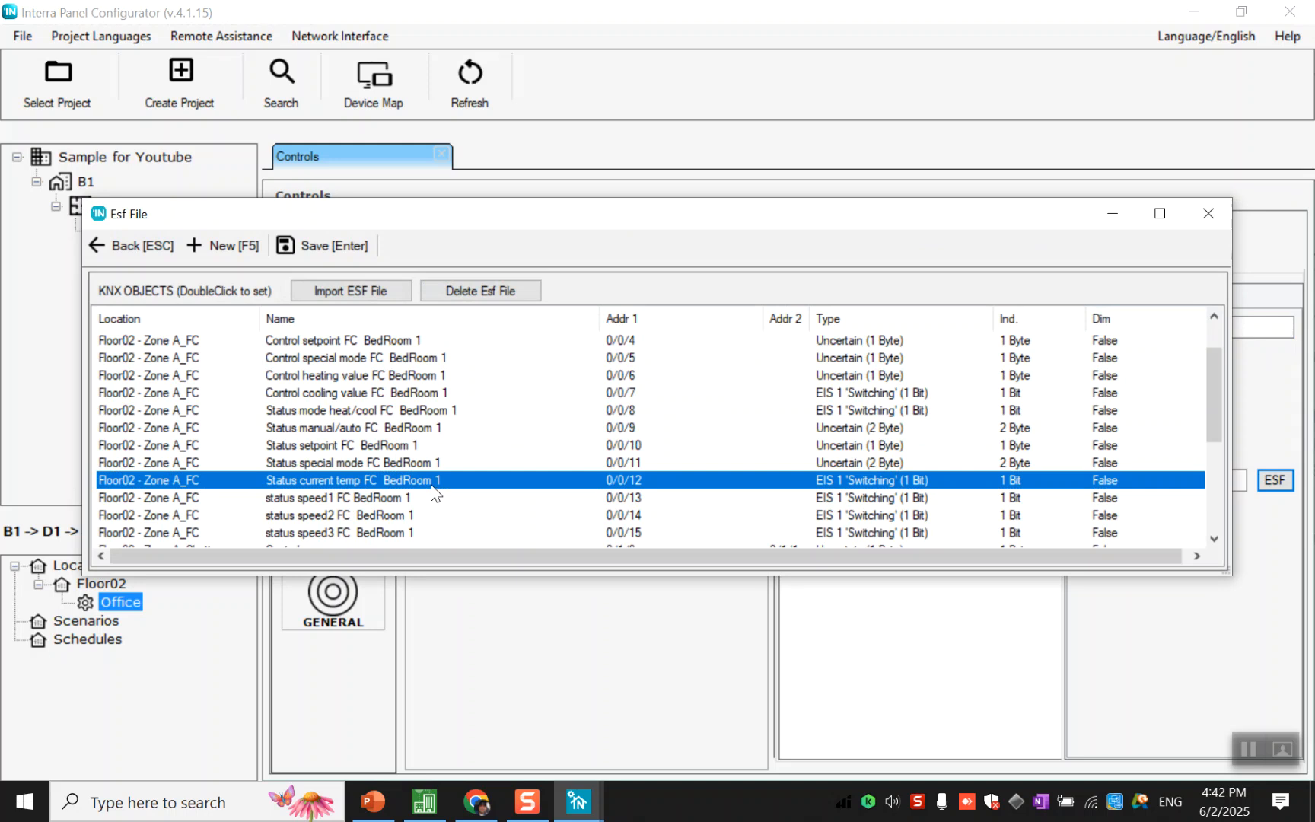
double_click(432, 485)
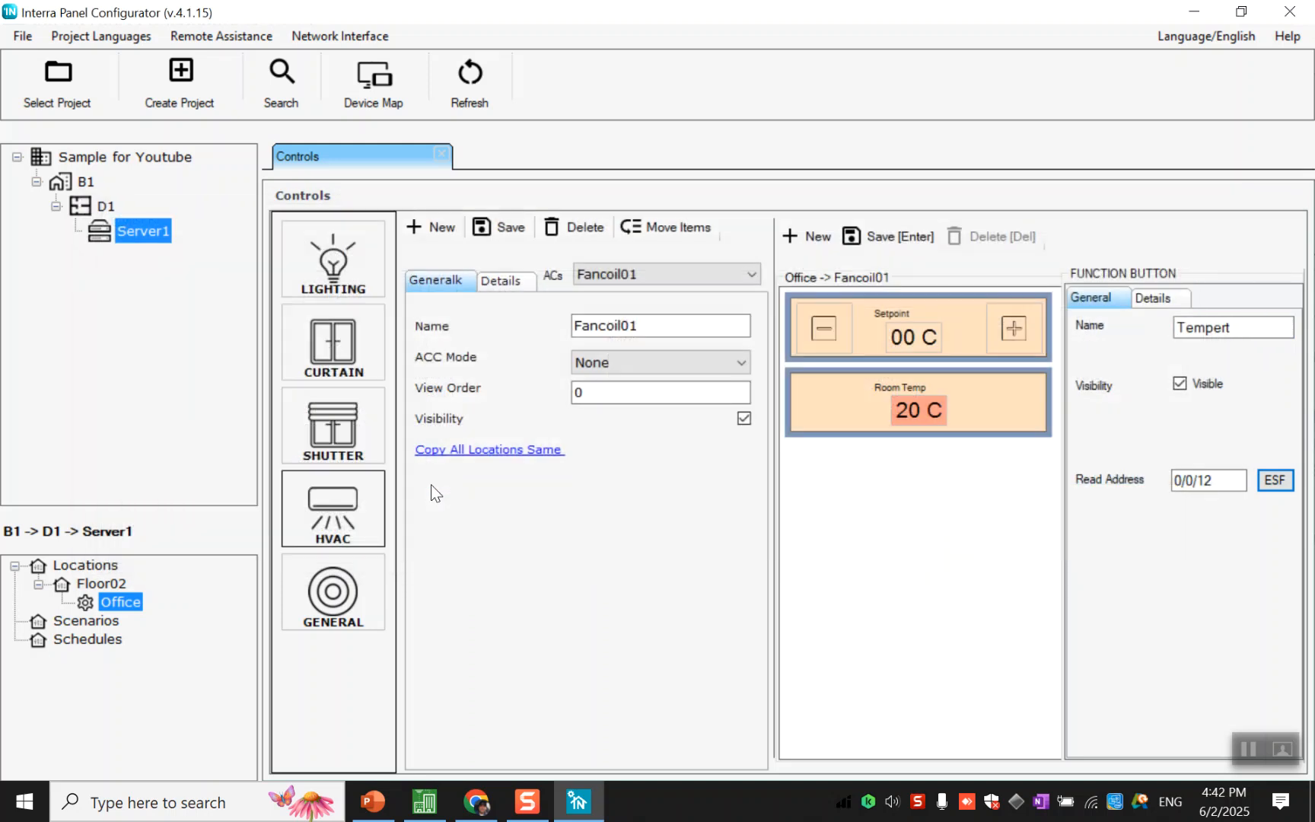
- Check the current temperature status address 0/0/12 in ETS6, return to Interra Panel Configurator, and save the Tempert display
left_click(425, 801)
left_click(446, 546)
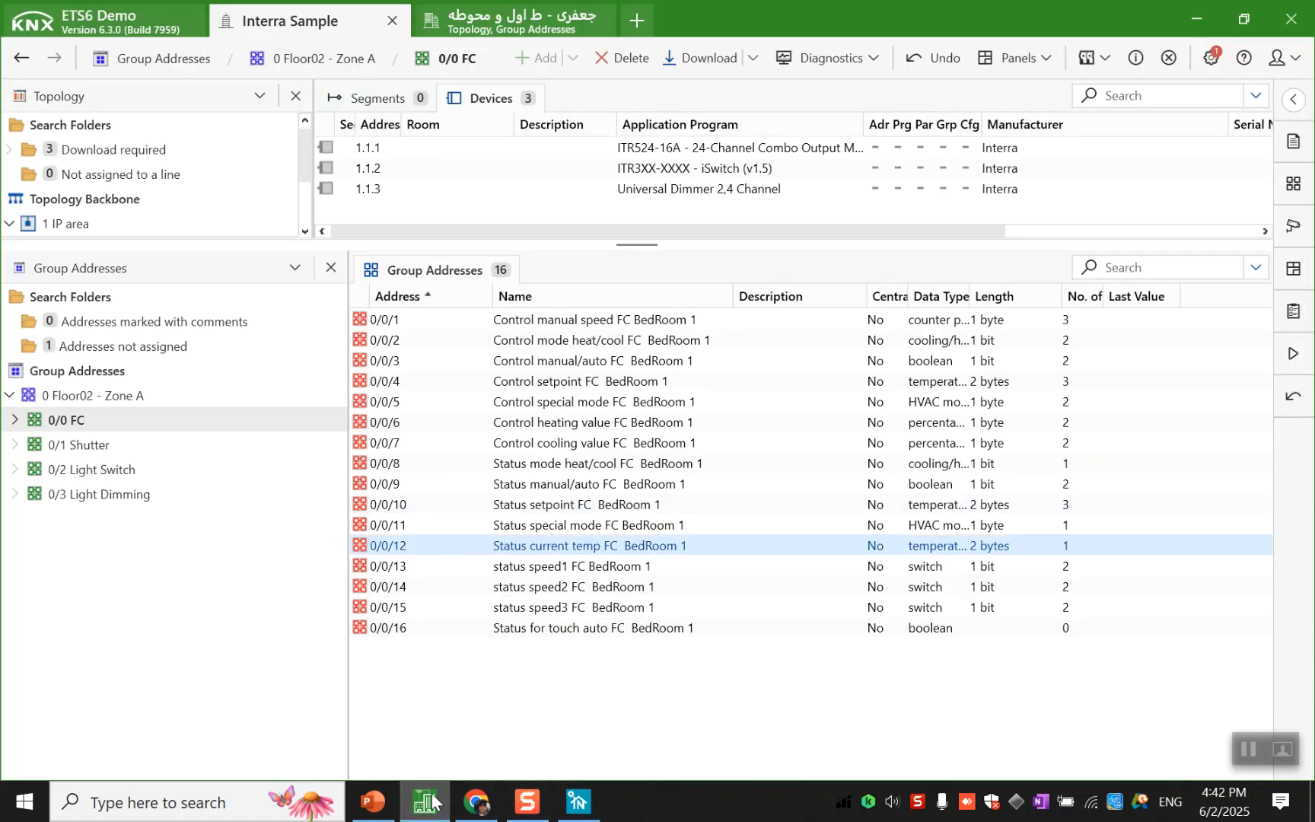
left_click(579, 802)
left_click(885, 234)
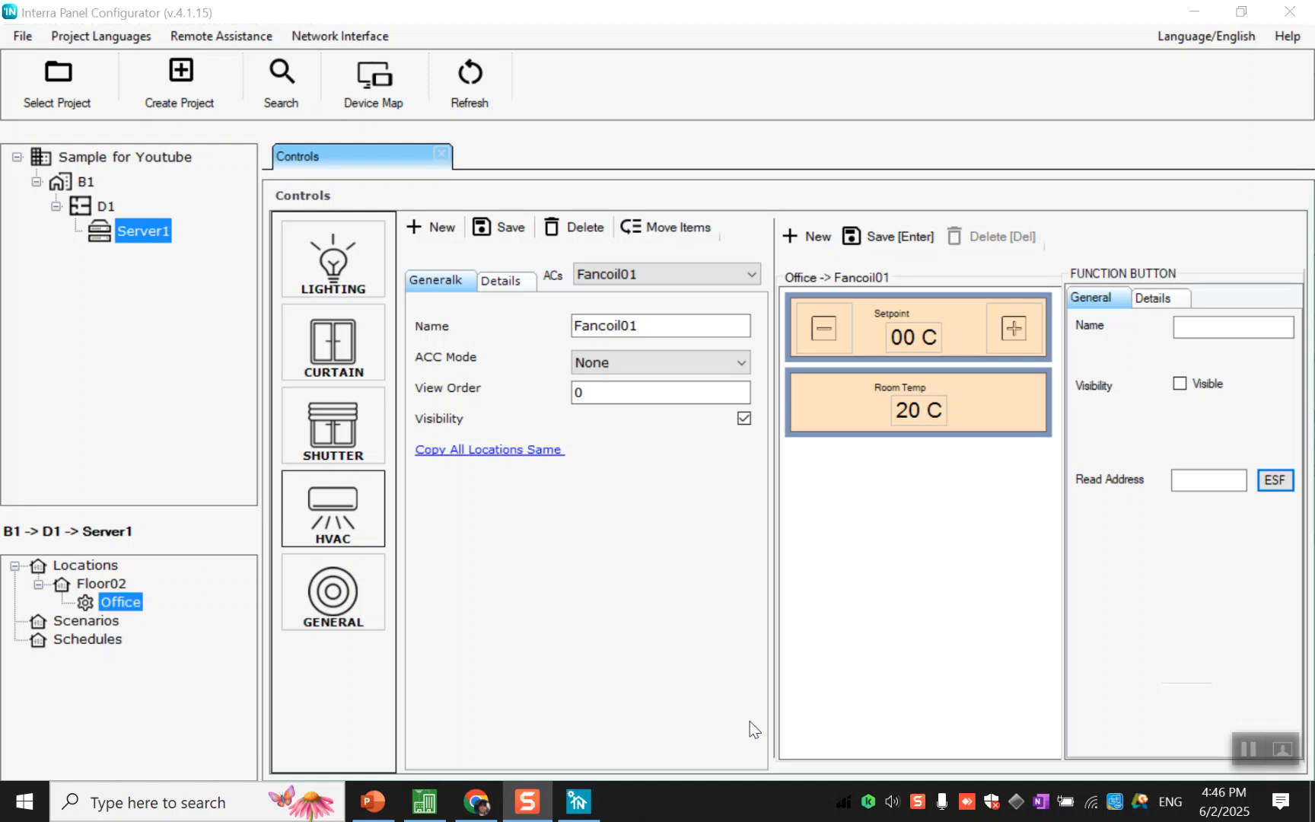
- Add a FAN SPEED BUTTONS GROUP with a custom button count of 4 to Fancoil01
left_click(836, 238)
left_click(834, 237)
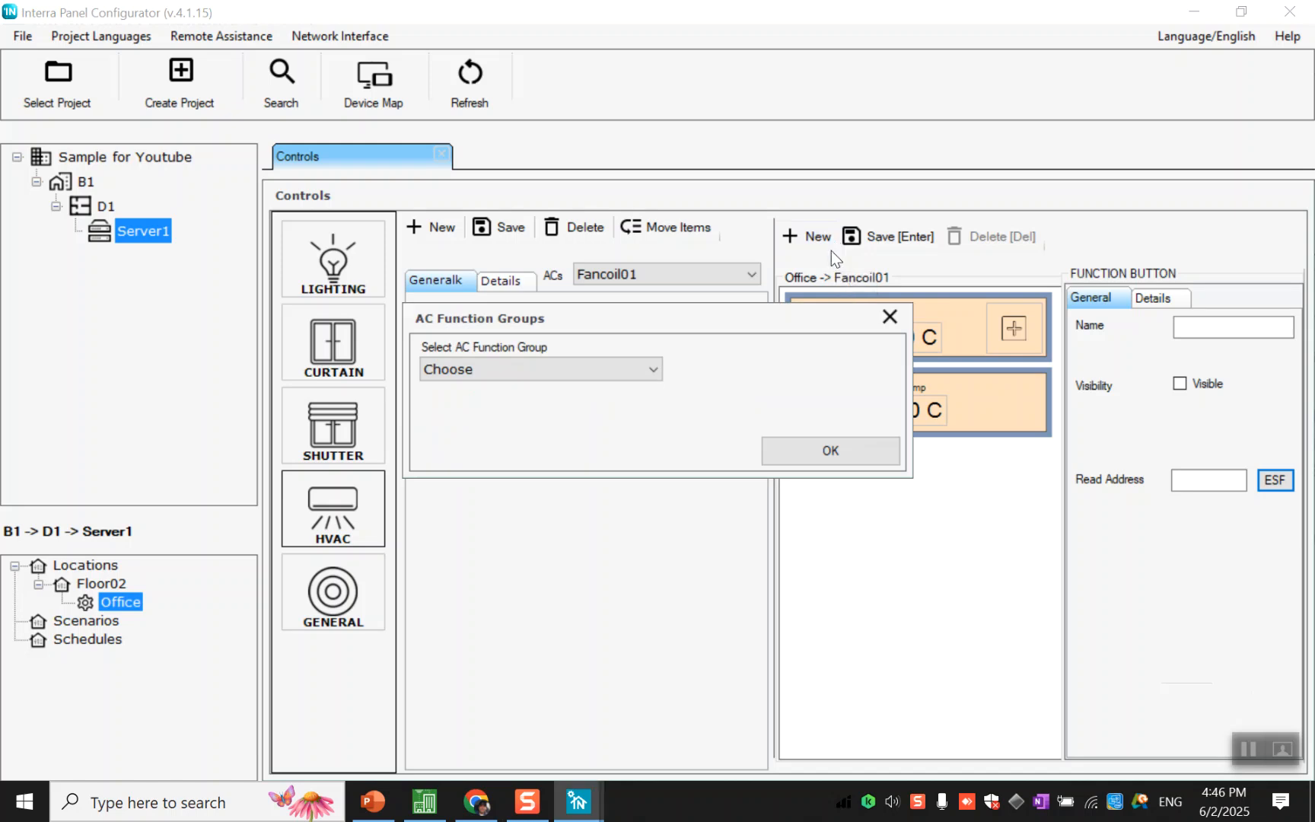
left_click(657, 369)
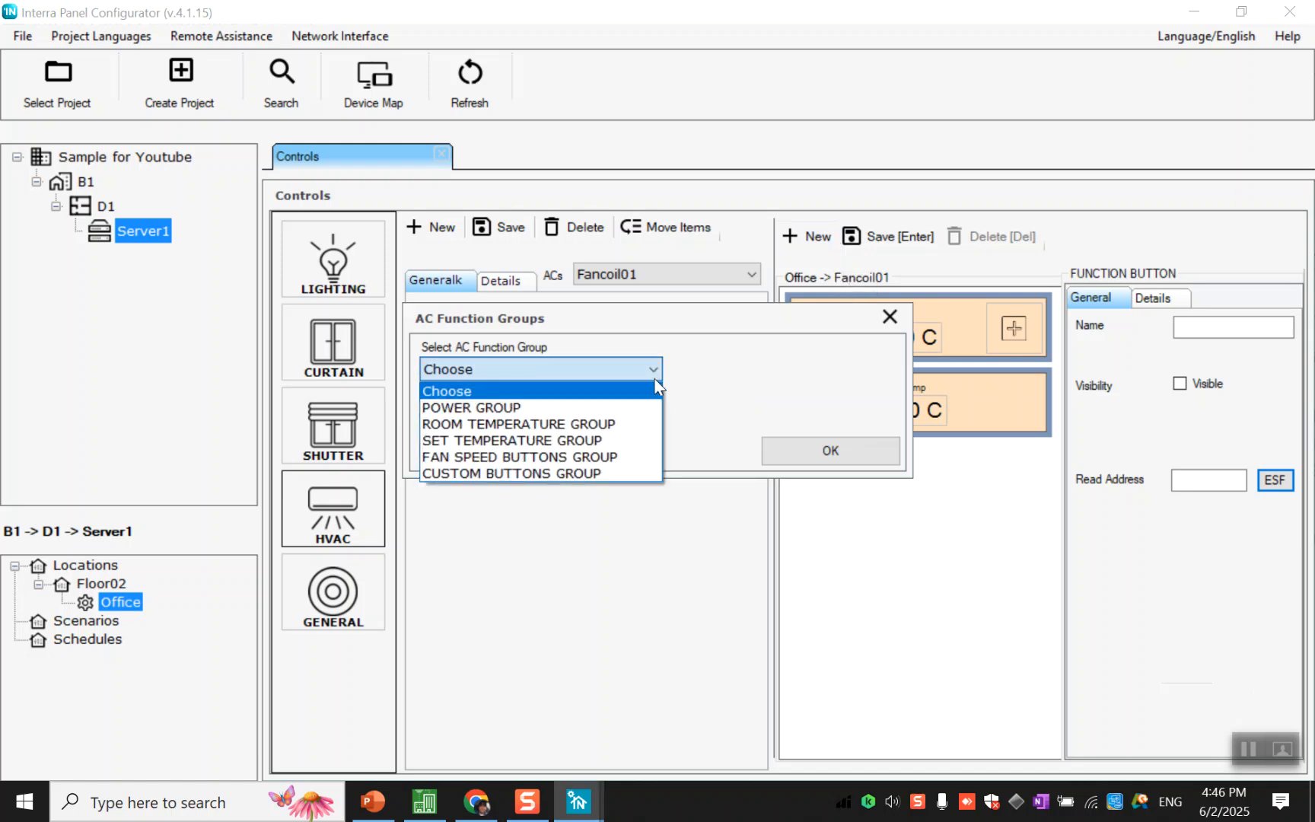
left_click(631, 454)
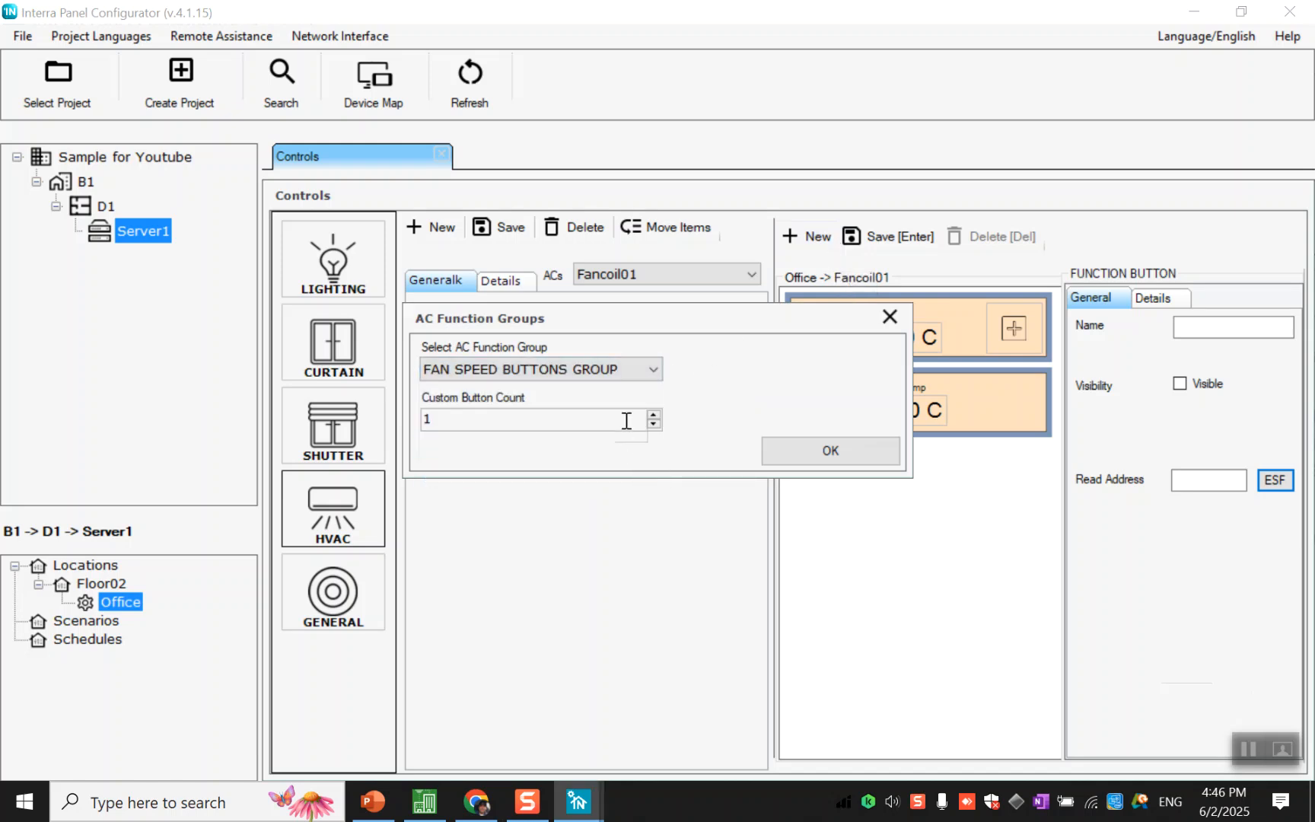
left_click(653, 415)
left_click(653, 416)
left_click(653, 416)
left_click(808, 449)
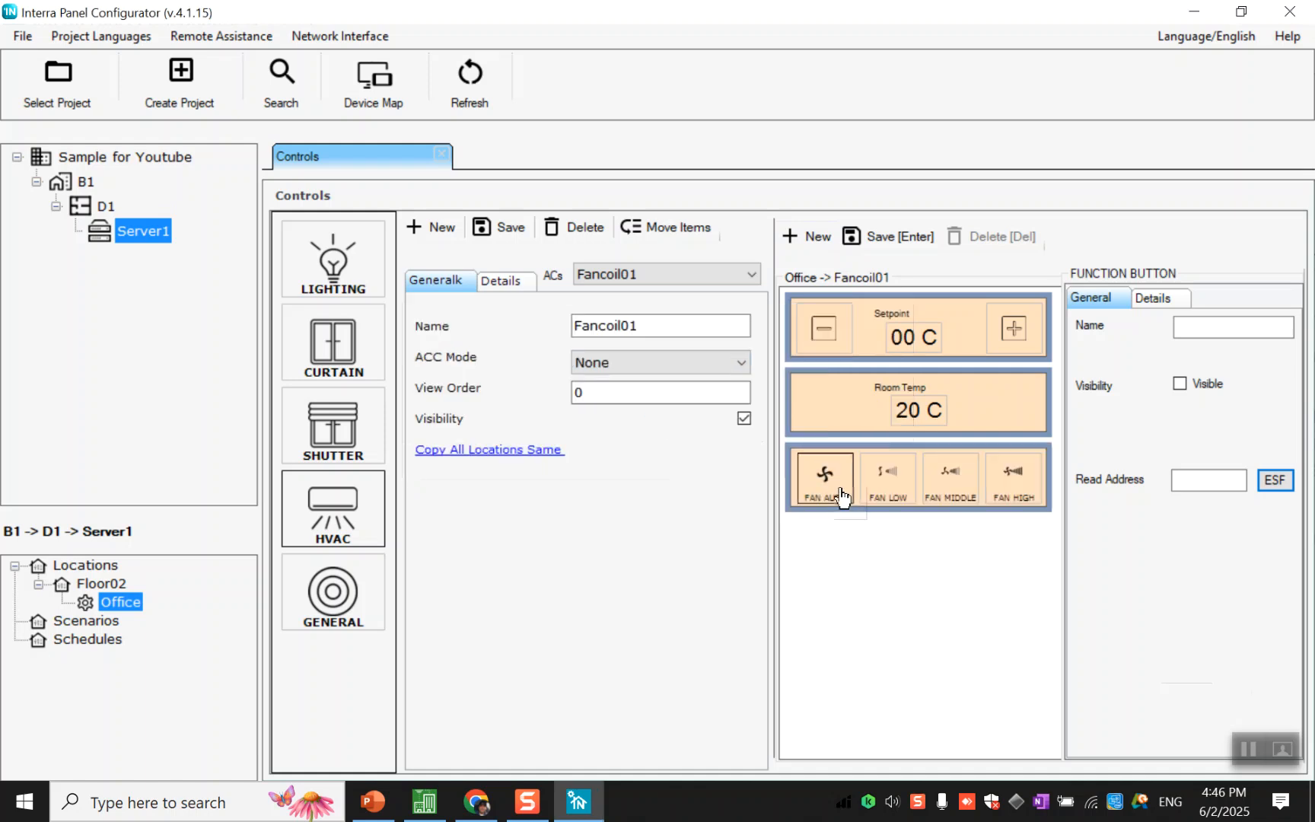
- Name the fan speed button group Fan Speed, set its view order to 3, and save it
left_click(856, 503)
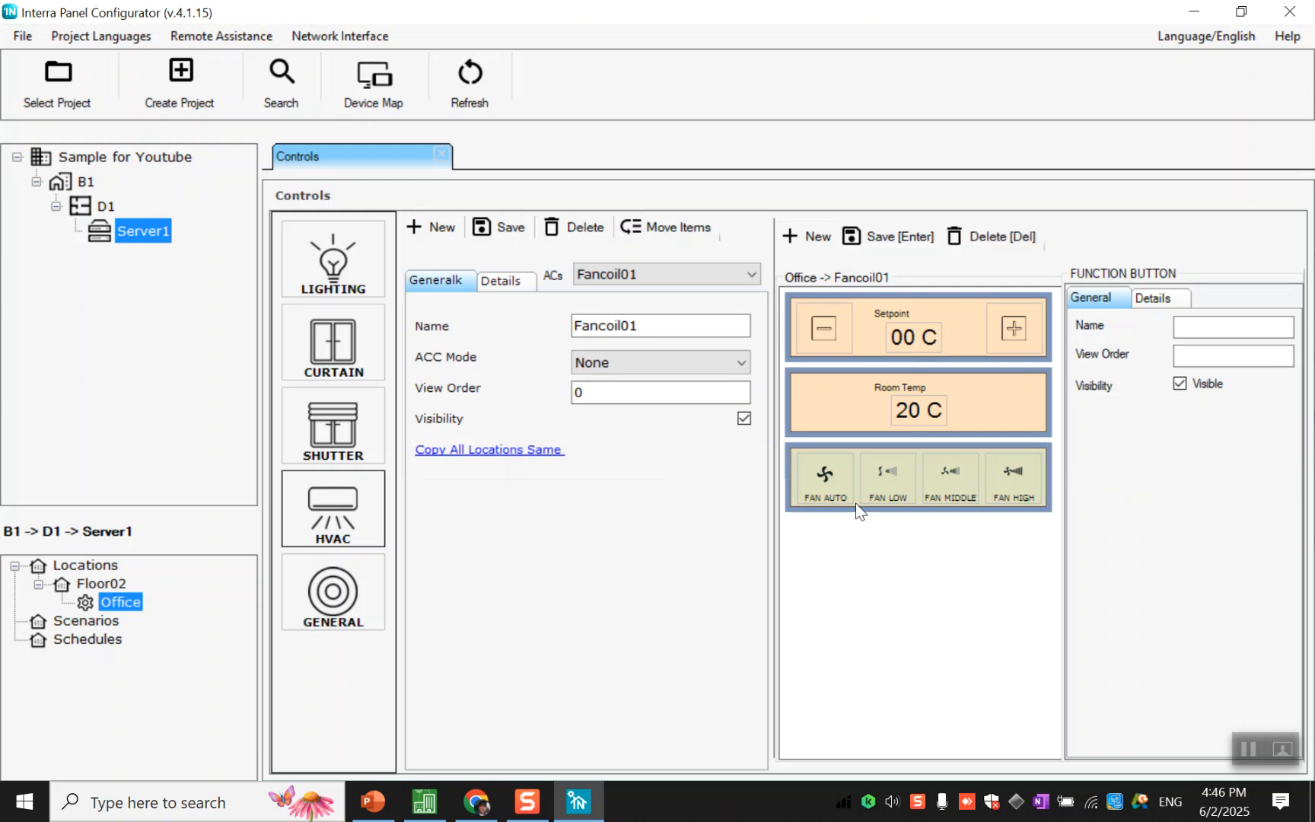
left_click(1202, 322)
type("Fan Speed")
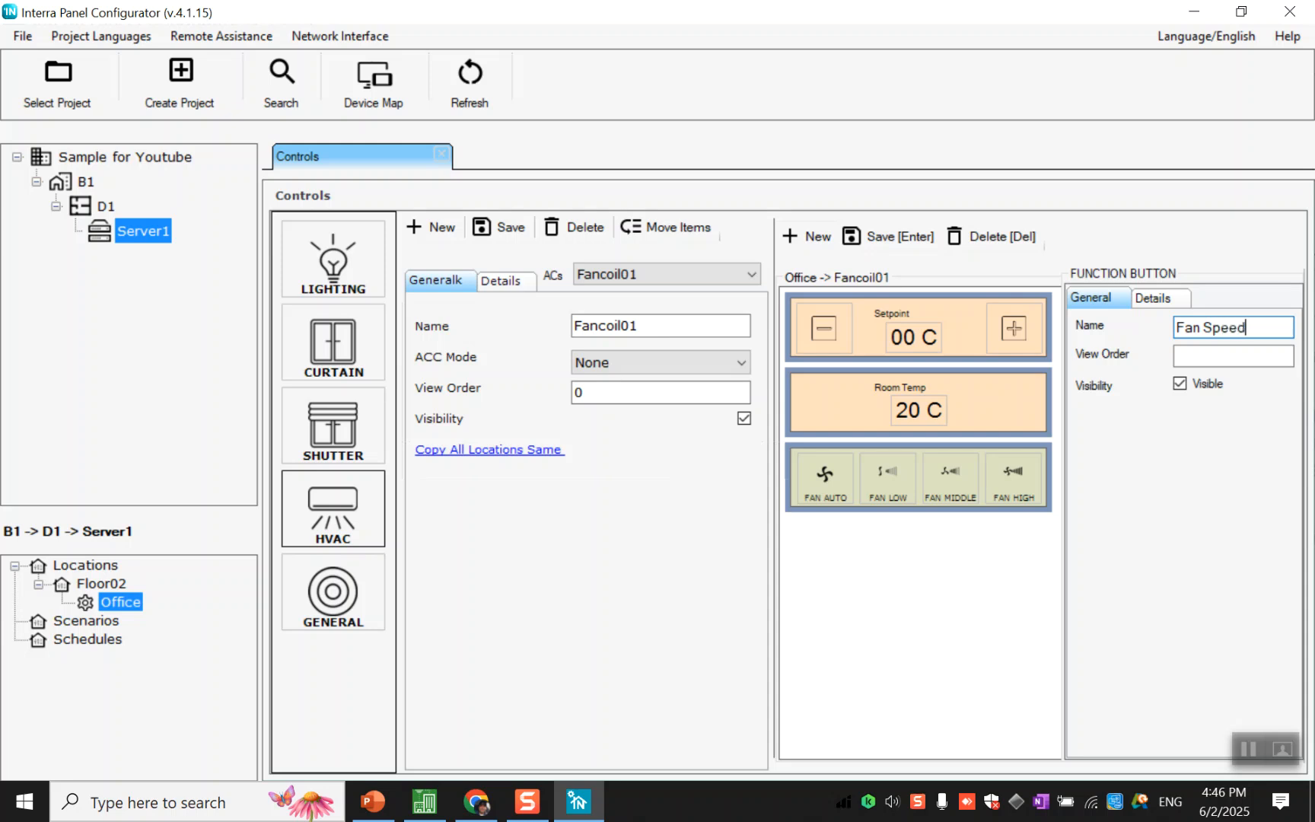
left_click(1213, 355)
type("3")
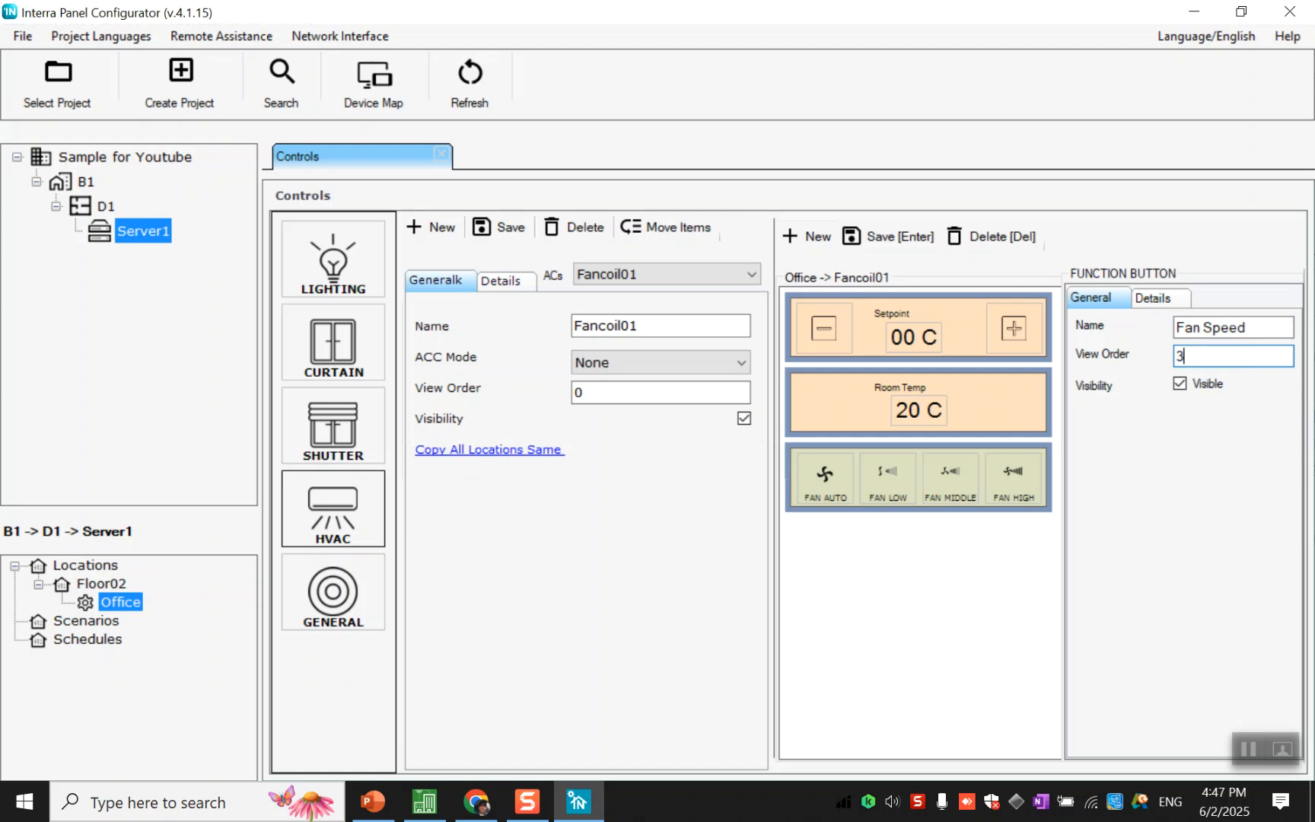
left_click(876, 241)
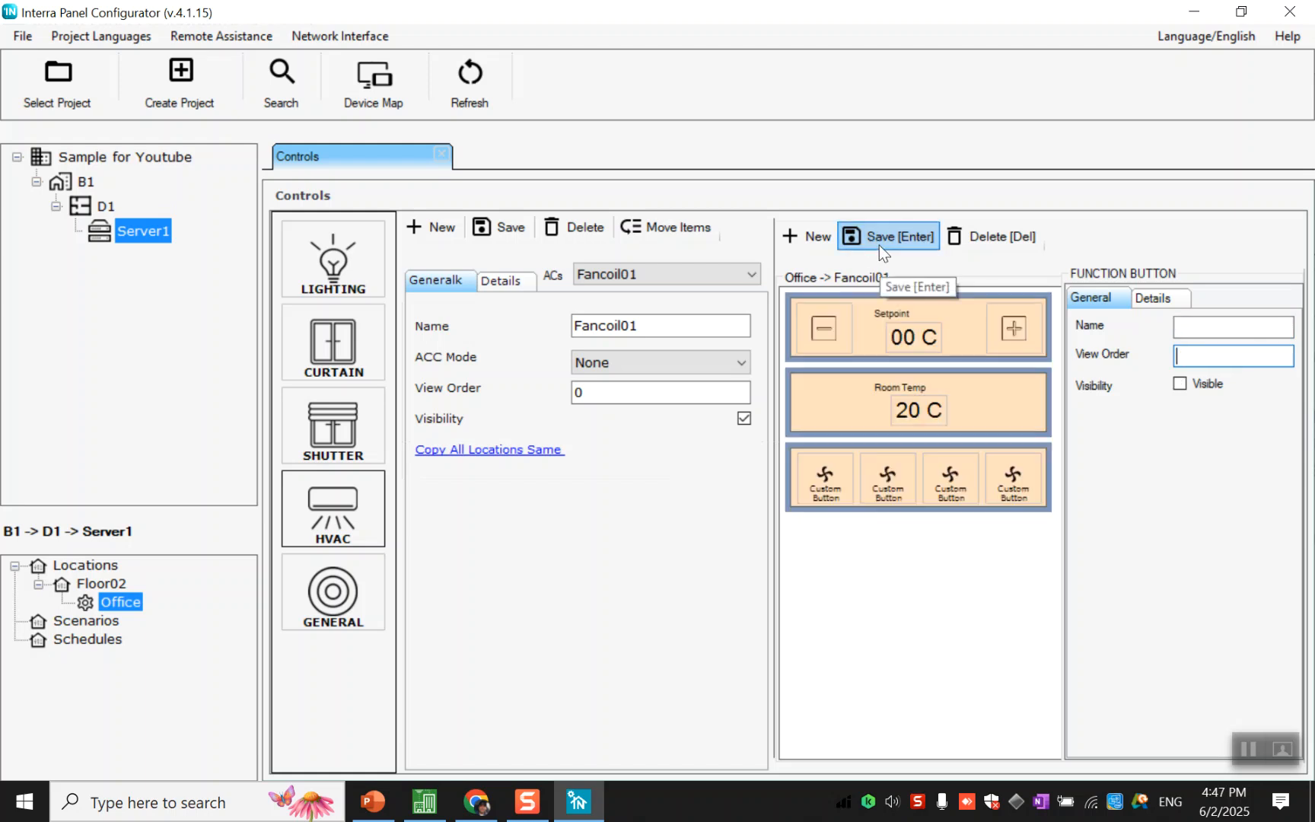
- Name the first custom fan button Auto and assign the Control manual/auto object 0/0/3 as its Set Address
left_click(828, 482)
left_click(1230, 326)
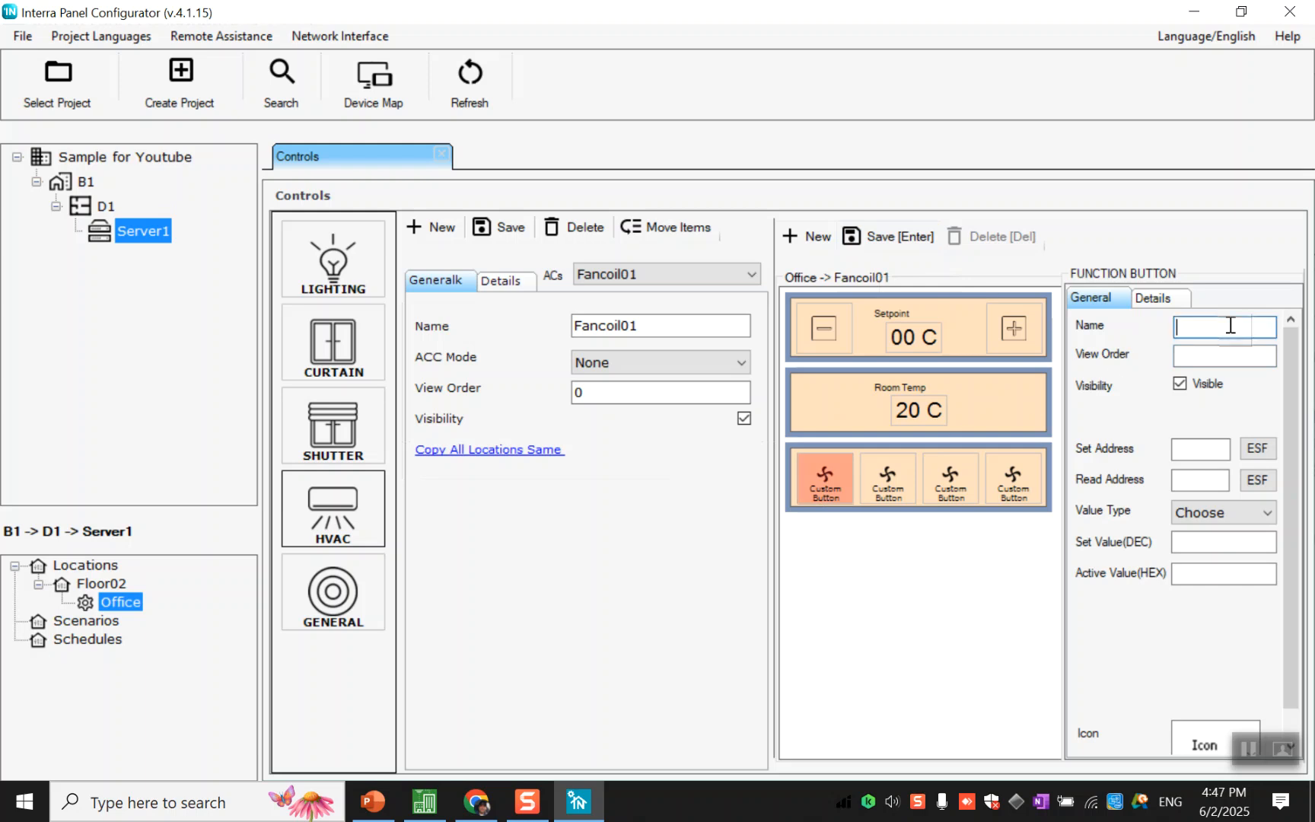
type("Auto")
left_click(1250, 447)
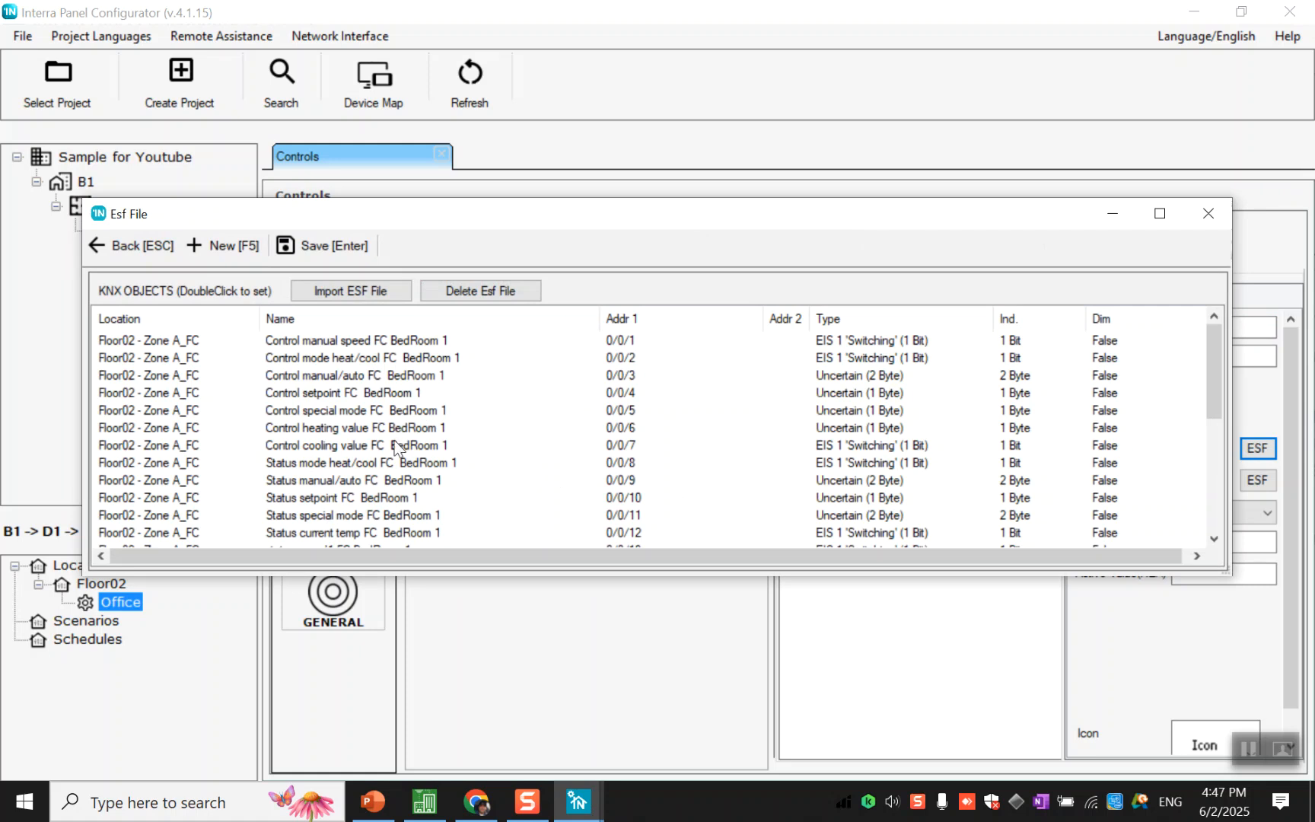
left_click(389, 376)
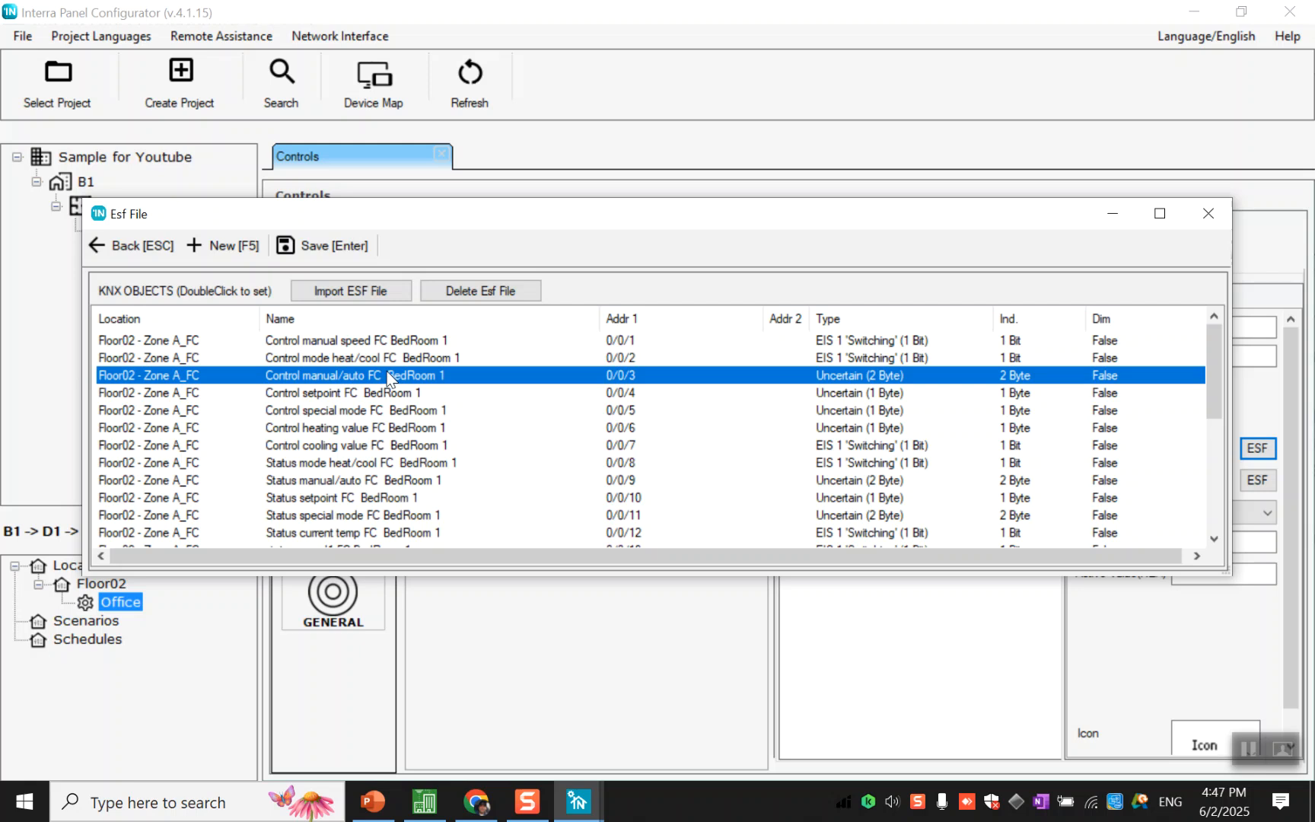
double_click(390, 376)
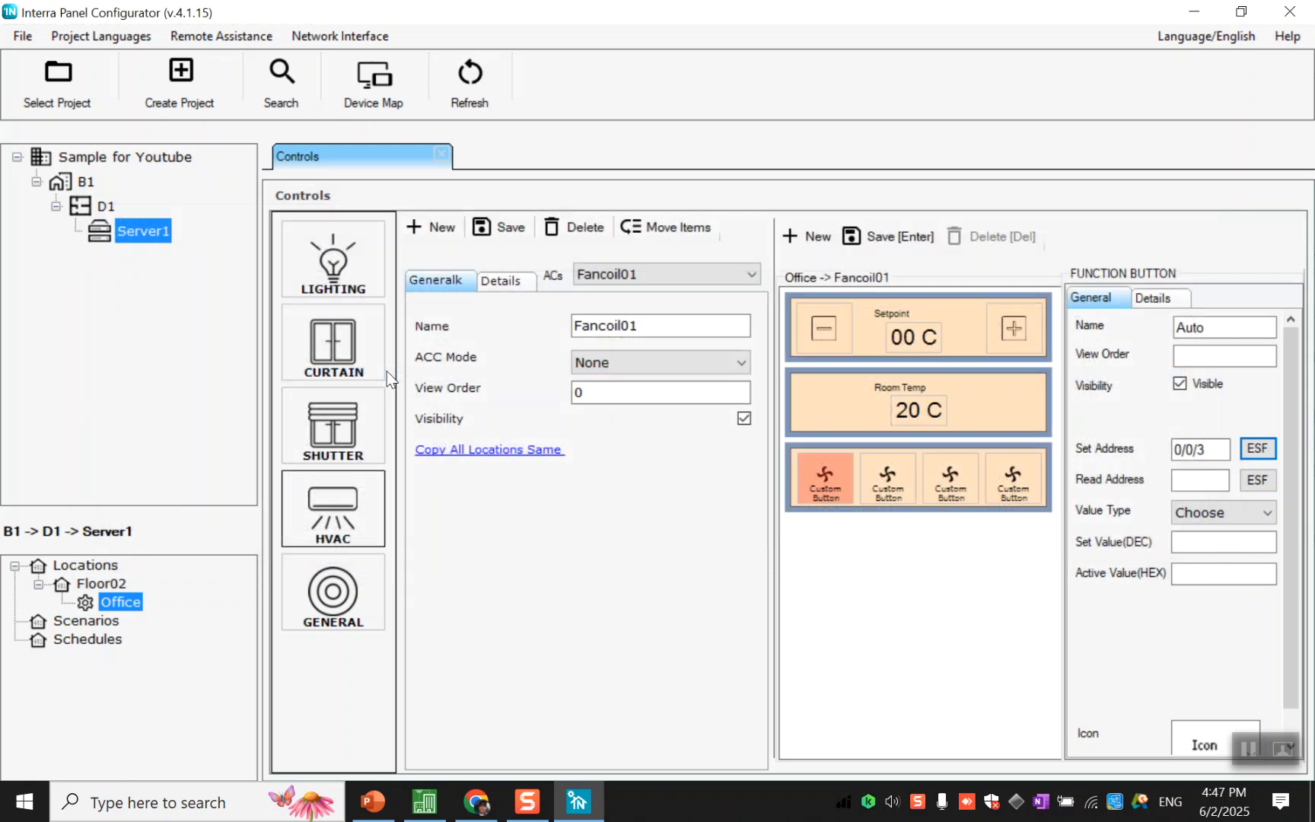
- Give the Auto button value type 1 Bit, set value 0 and the air conditioner icon with airflow, and save it
left_click(1248, 515)
left_click(1224, 550)
left_click(1223, 543)
type("0")
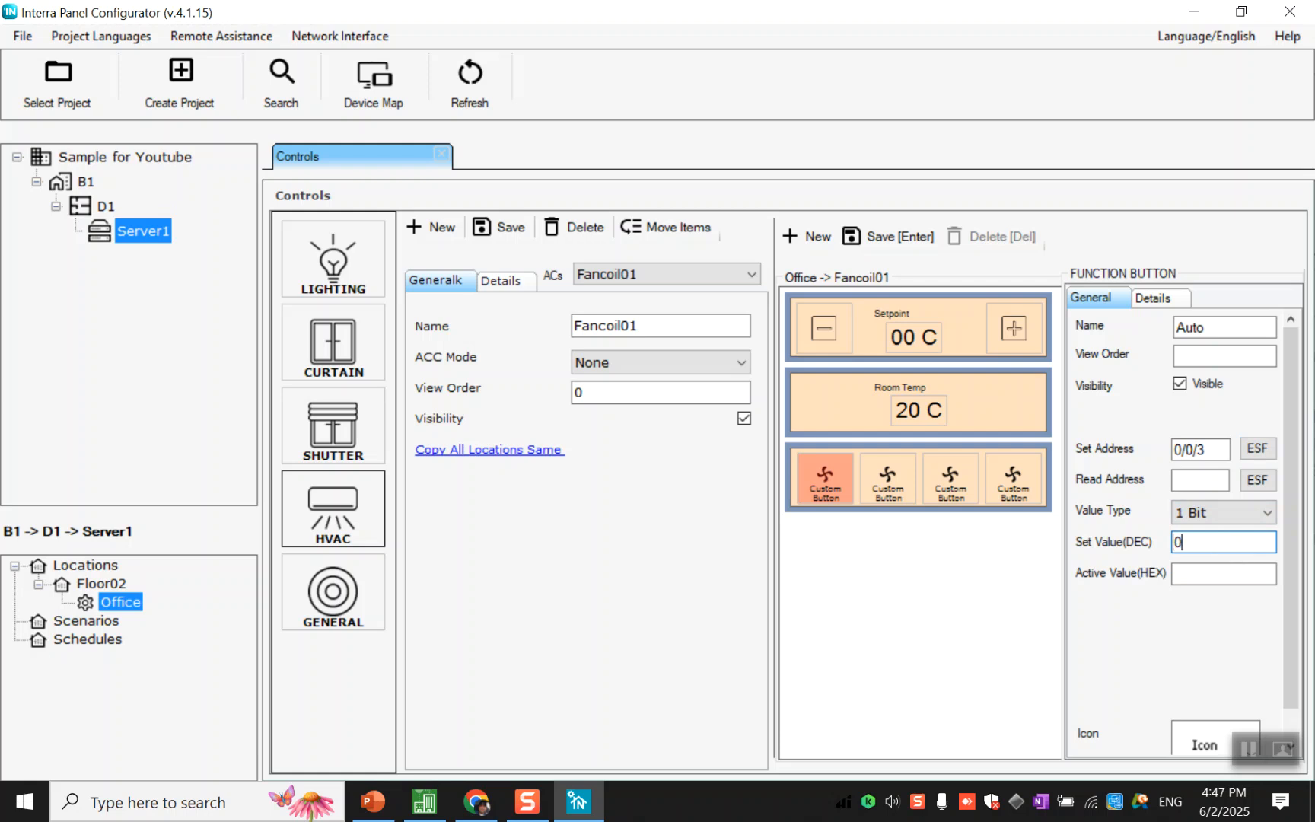
left_click(1192, 729)
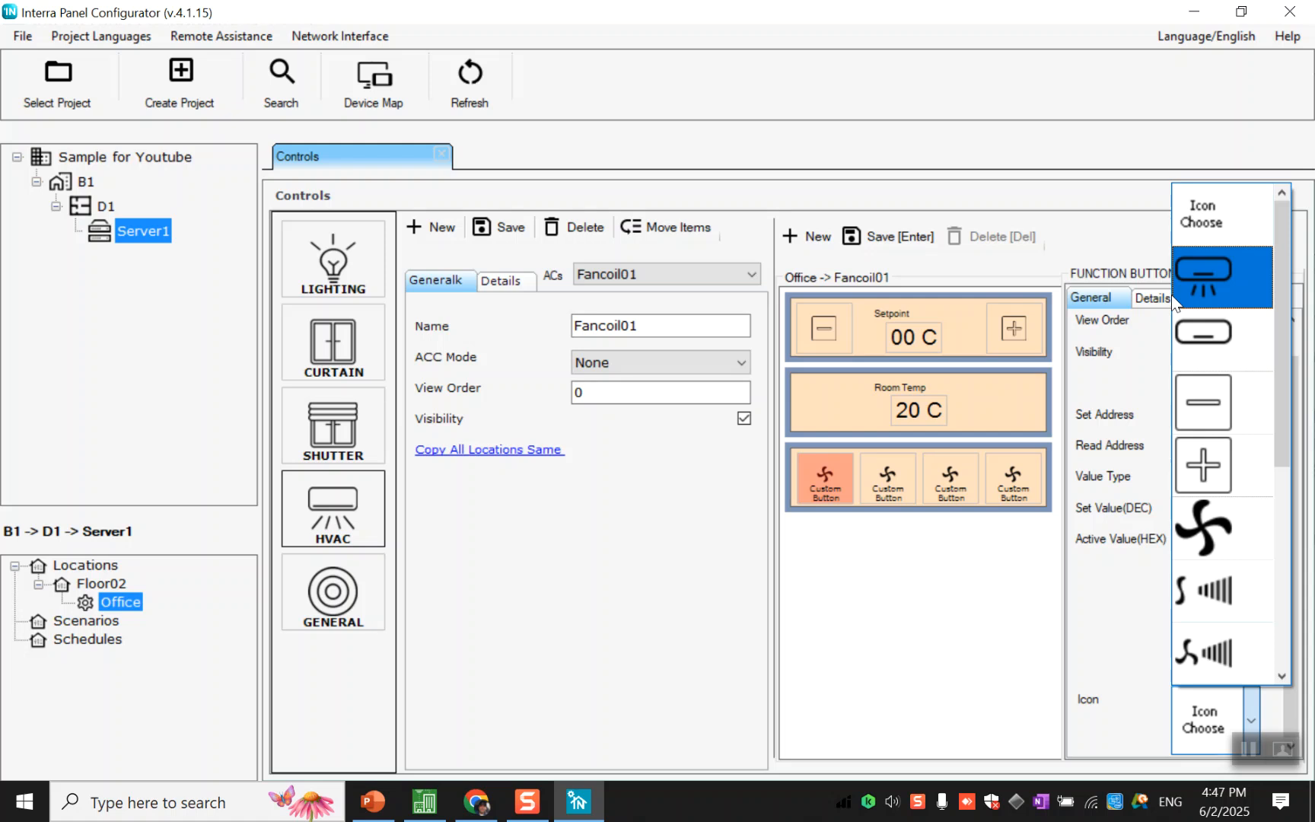
left_click(1188, 281)
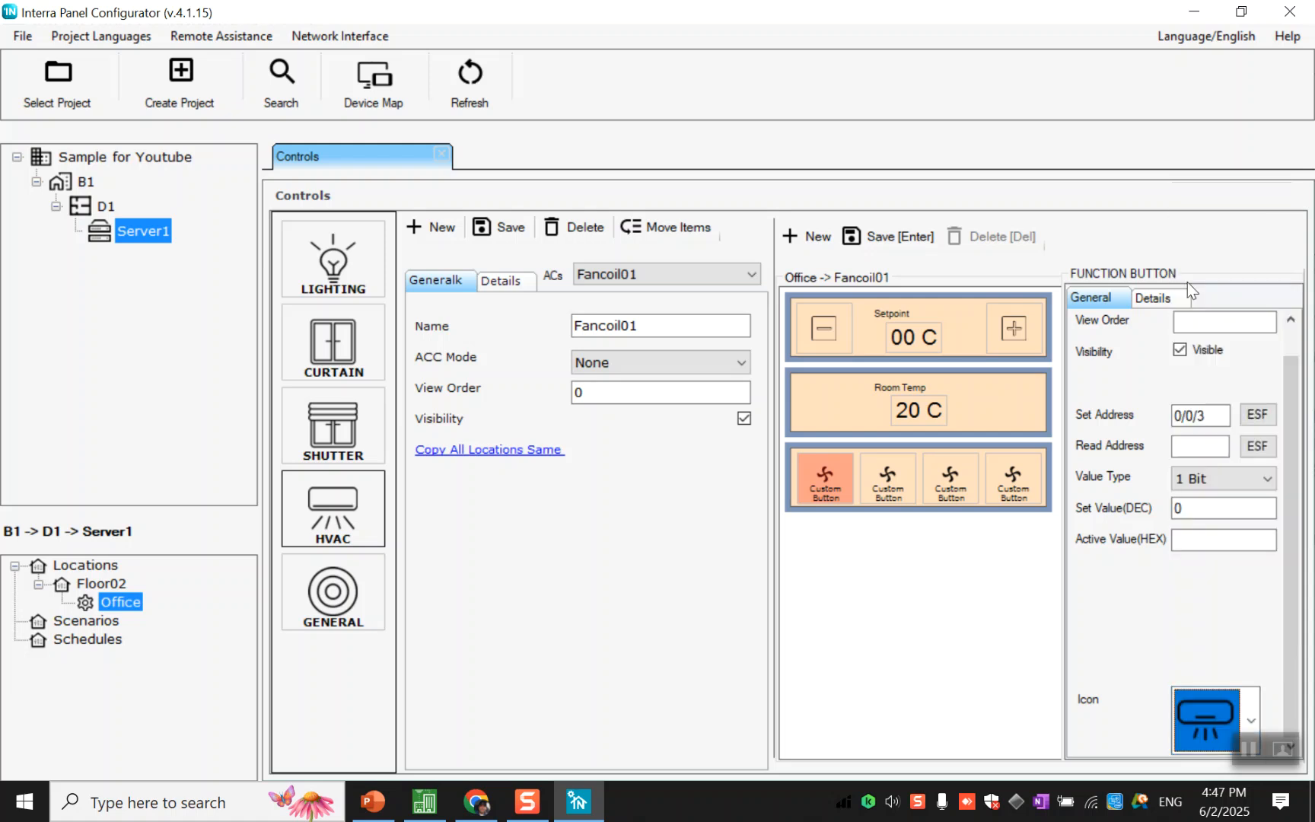
left_click(904, 243)
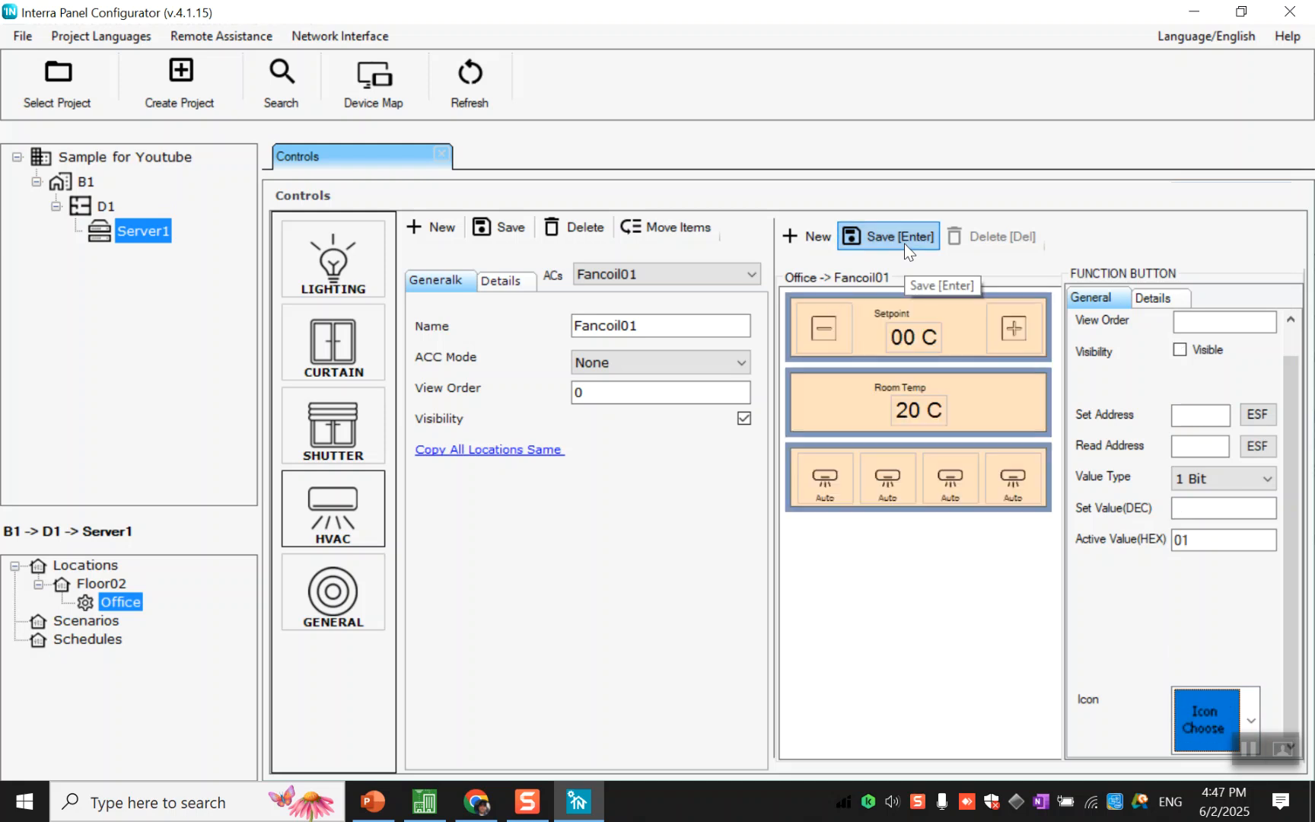
- Name the second fan speed button Speed01 and set its view order to 2
left_click(880, 497)
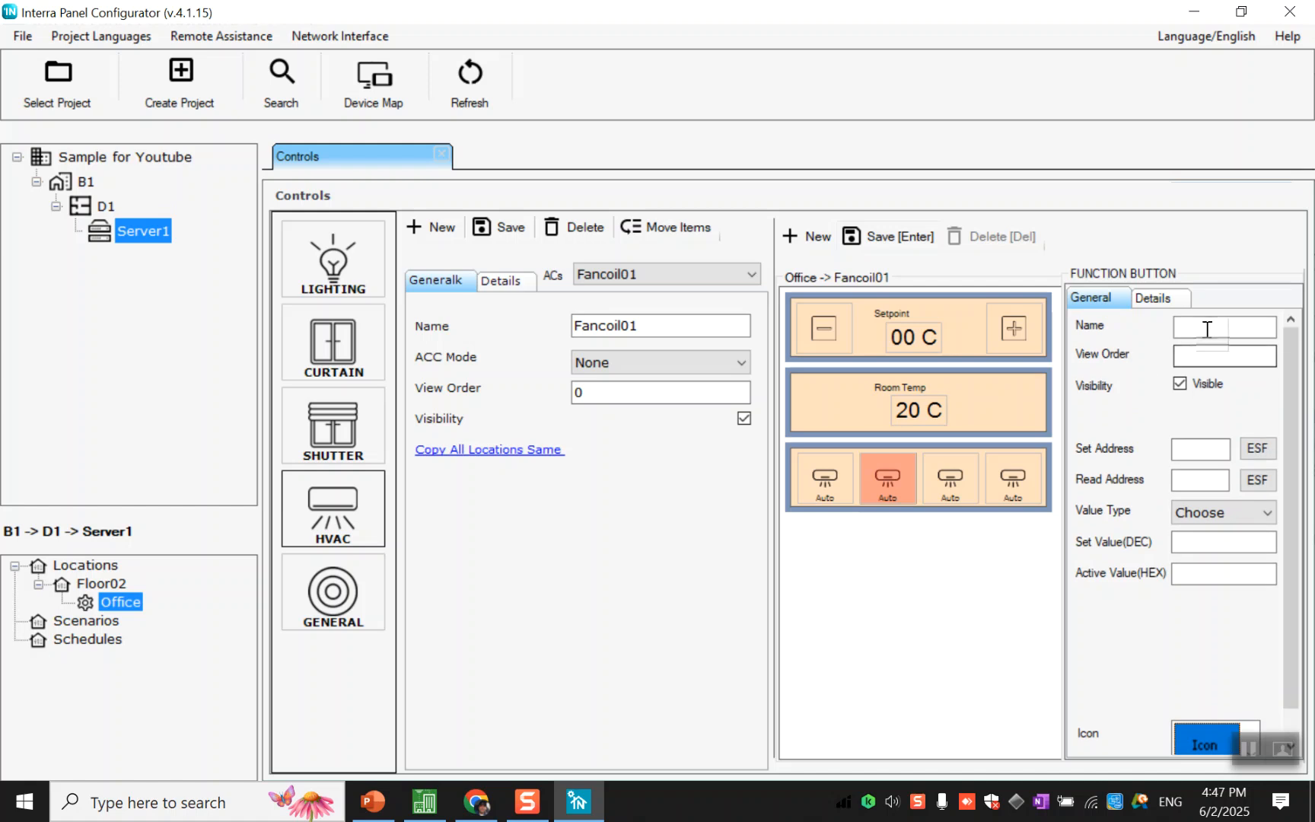
left_click(1207, 329)
type("Speed")
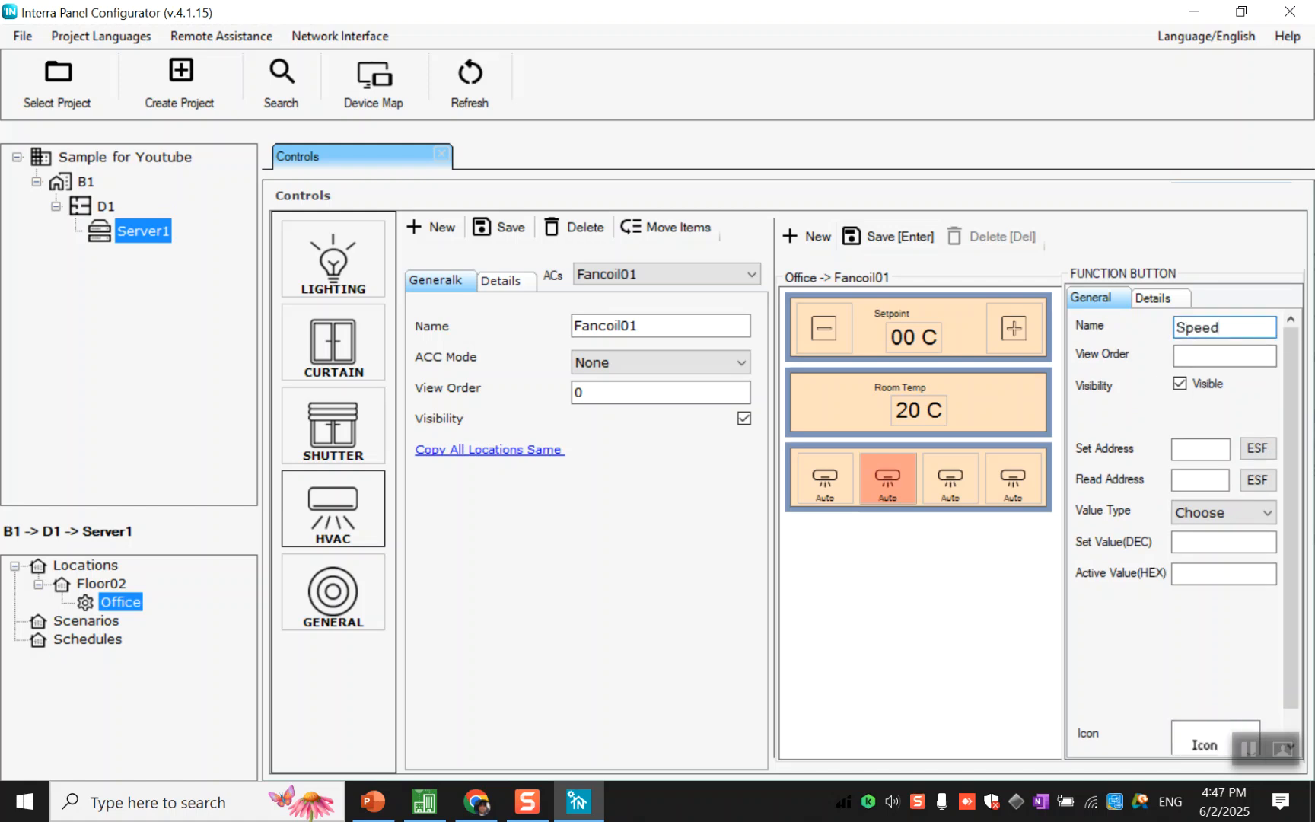
type("01")
left_click(1248, 357)
type("2")
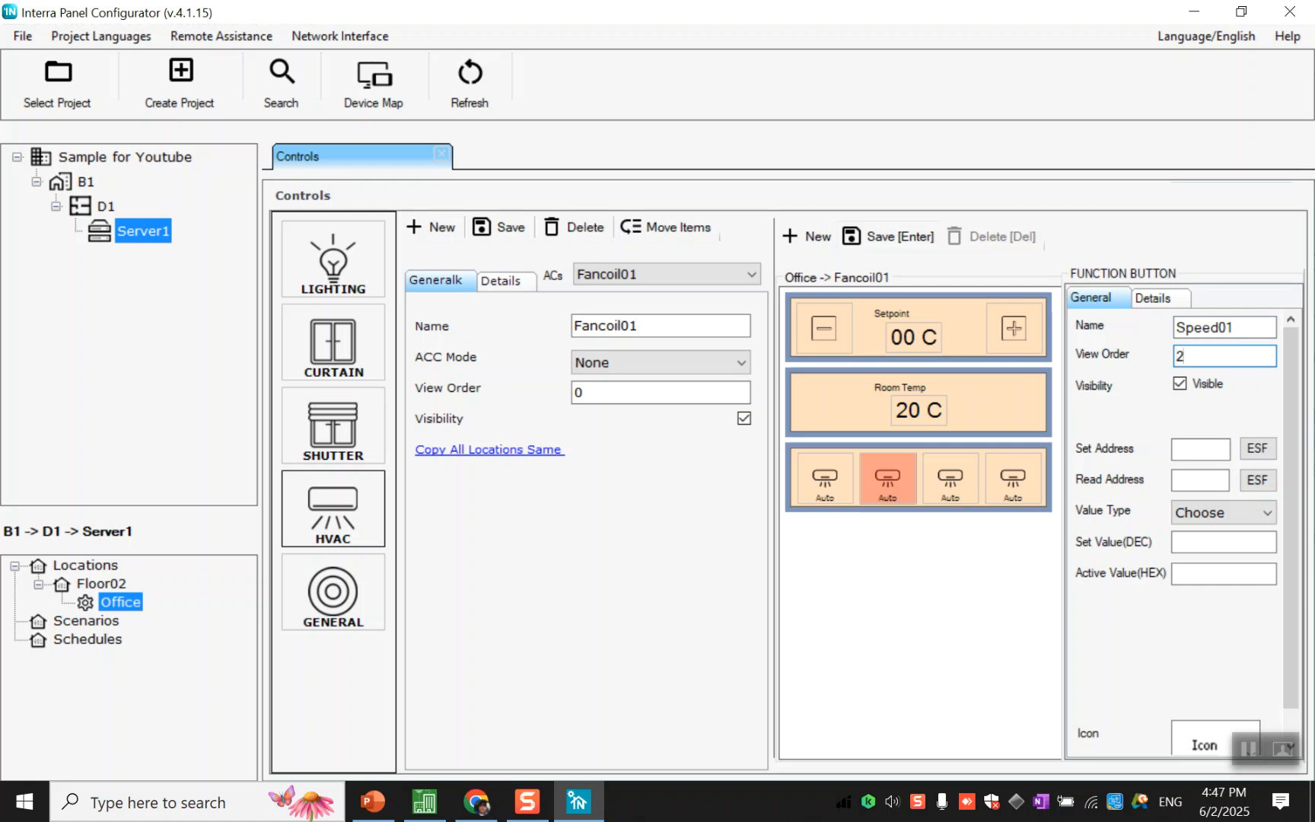
- Assign Control manual speed 0/0/1 as Speed01's Set Address and status speed1 0/0/13 as its Read Address
left_click(1257, 447)
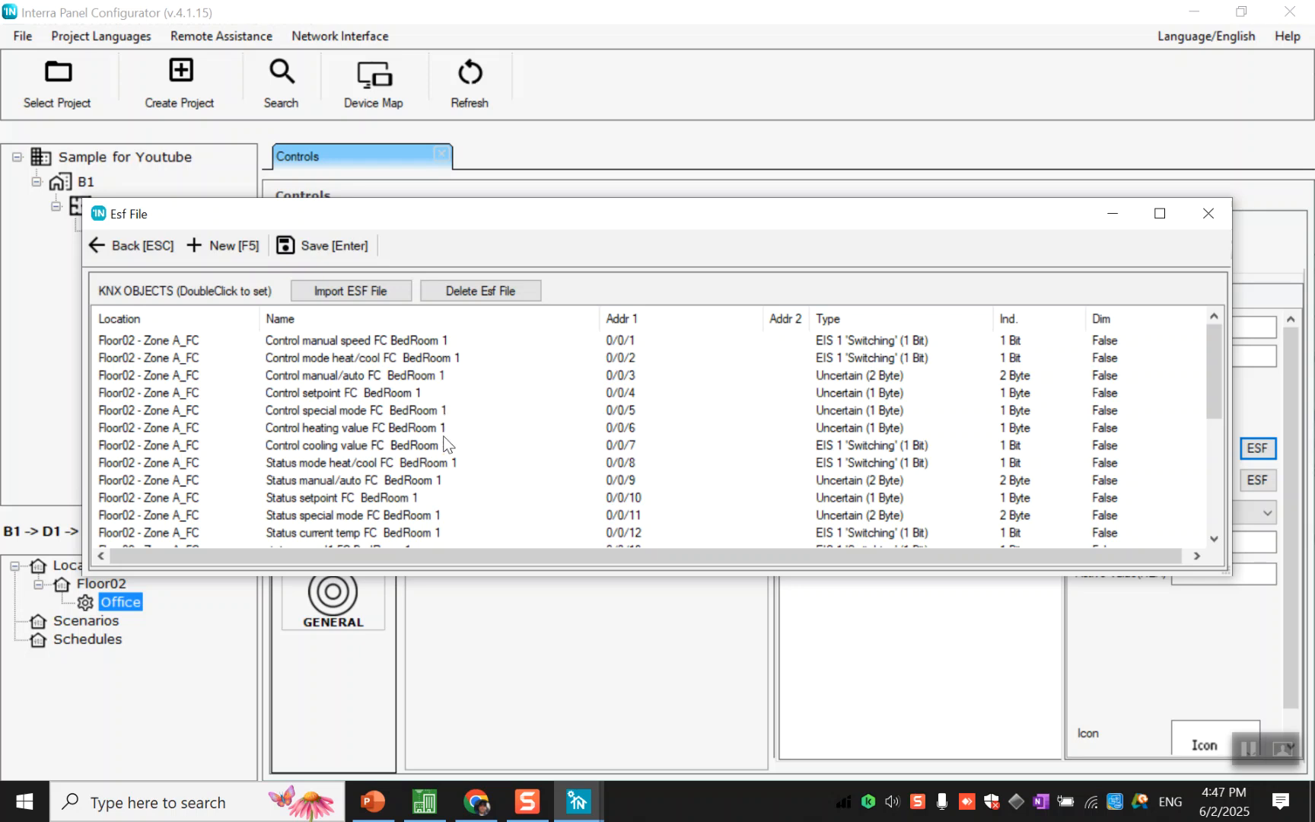
left_click(438, 344)
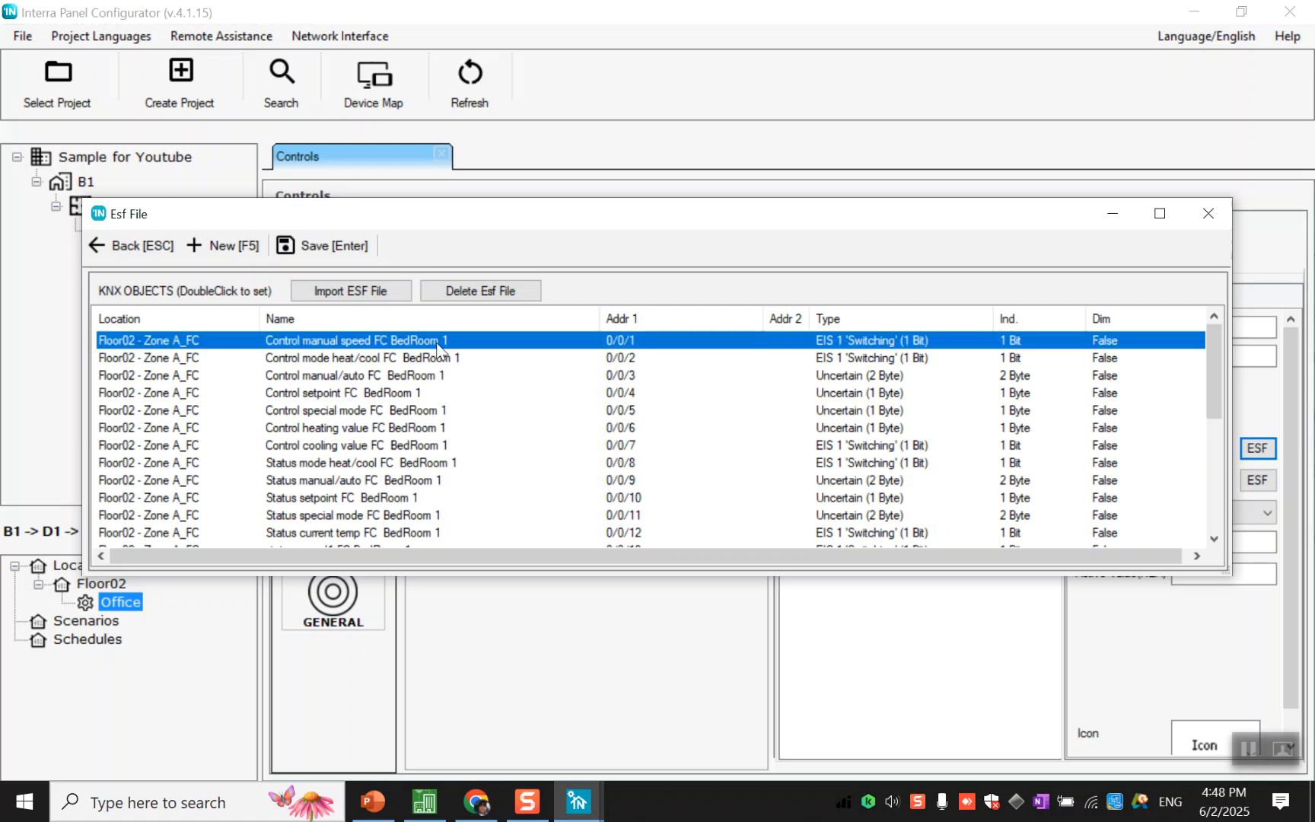
double_click(437, 343)
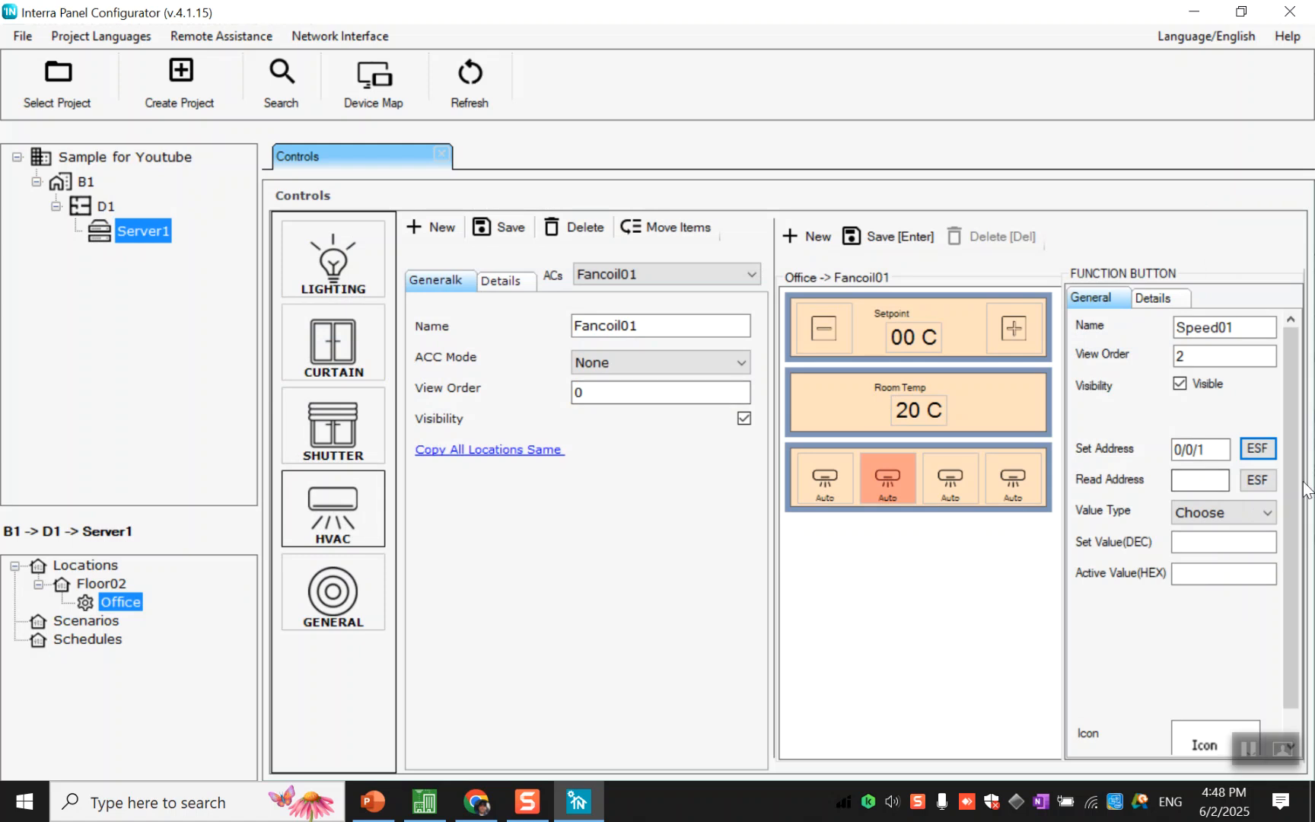
left_click(1244, 486)
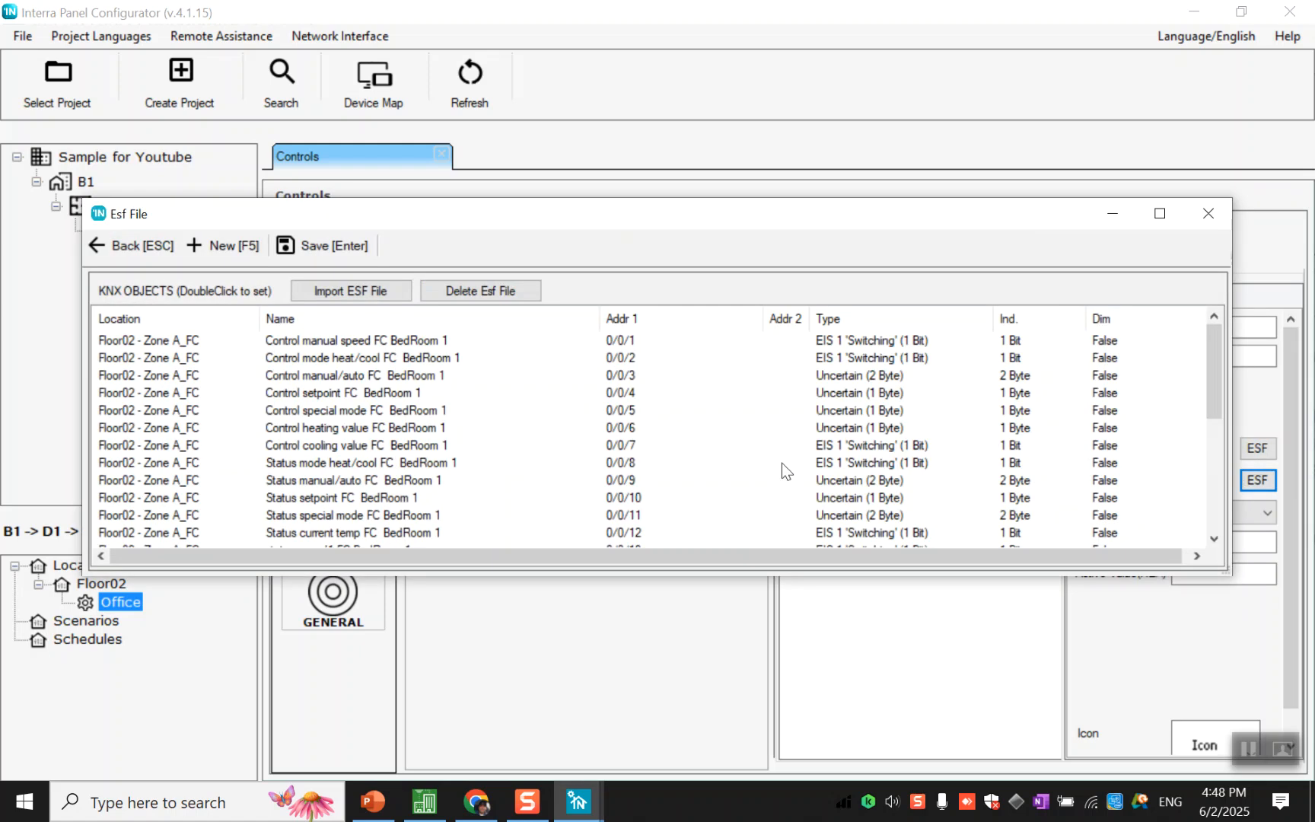
scroll(735, 467, "down", 1)
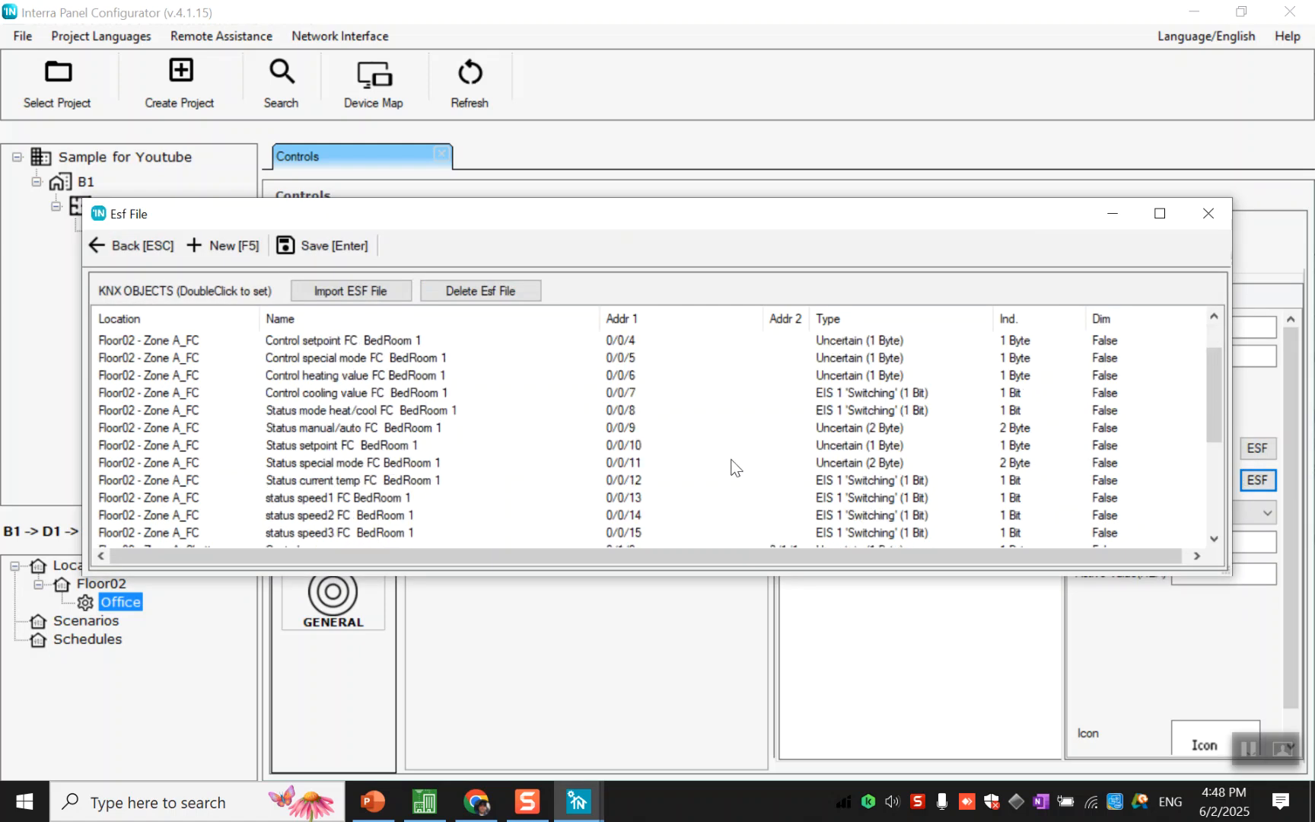
left_click(469, 500)
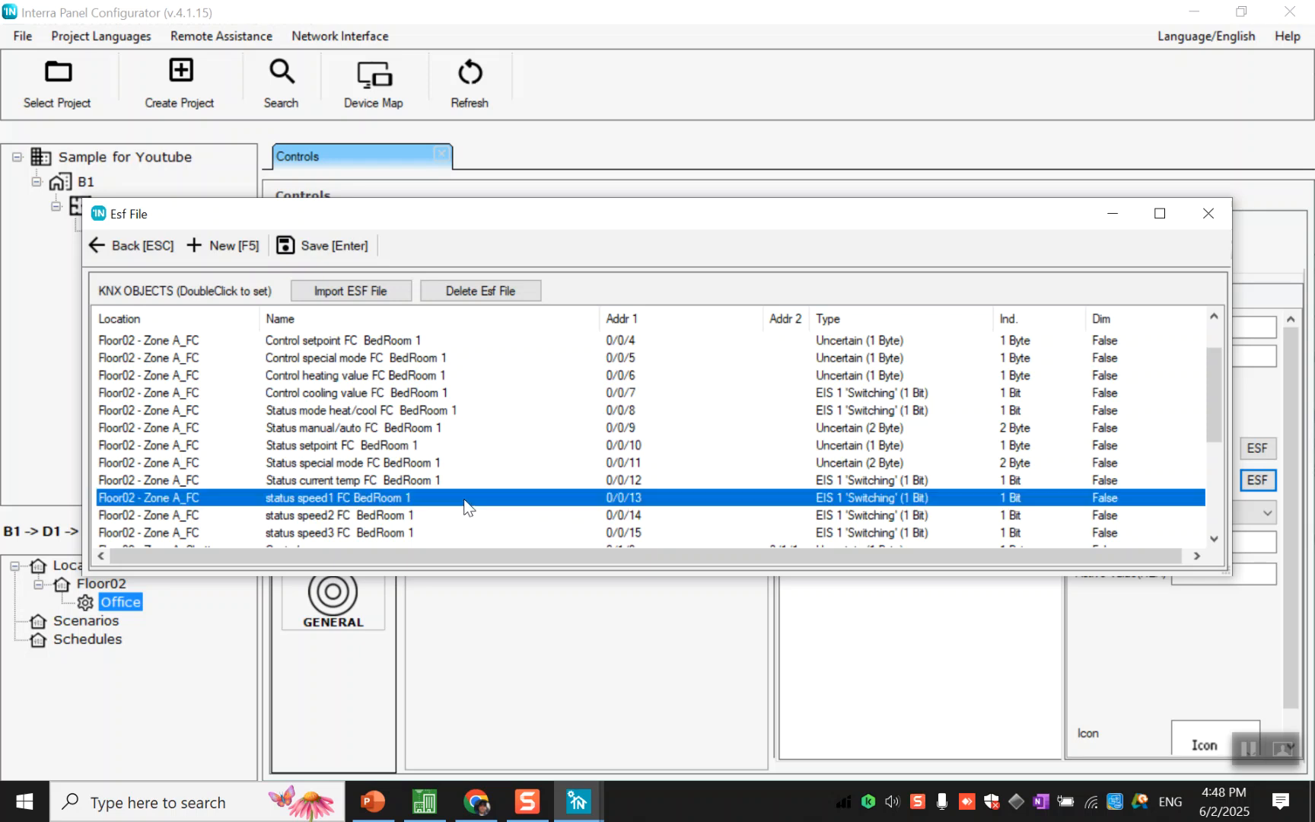
double_click(469, 498)
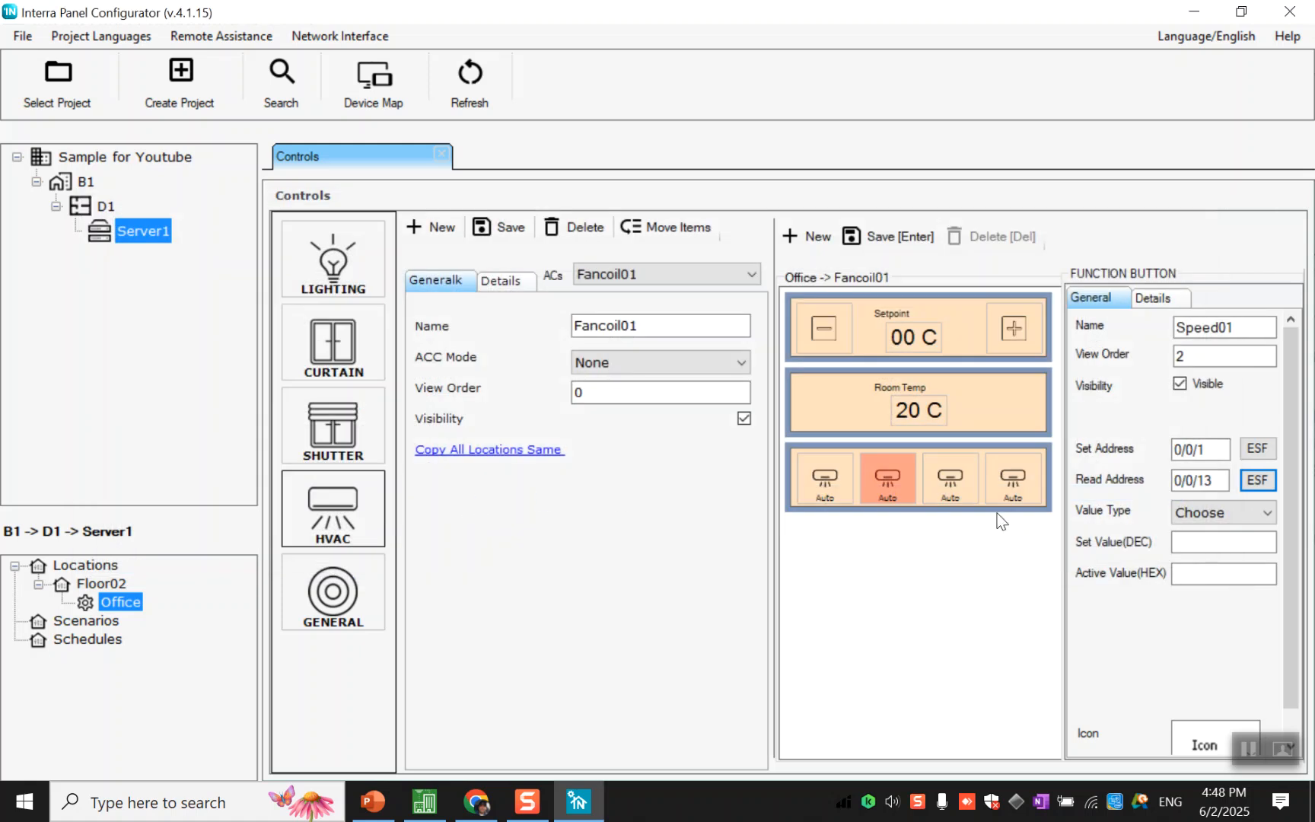
- Give Speed01 value type 1 Byte, set value 1 and the lowest fan speed icon, and save the button
left_click(1201, 513)
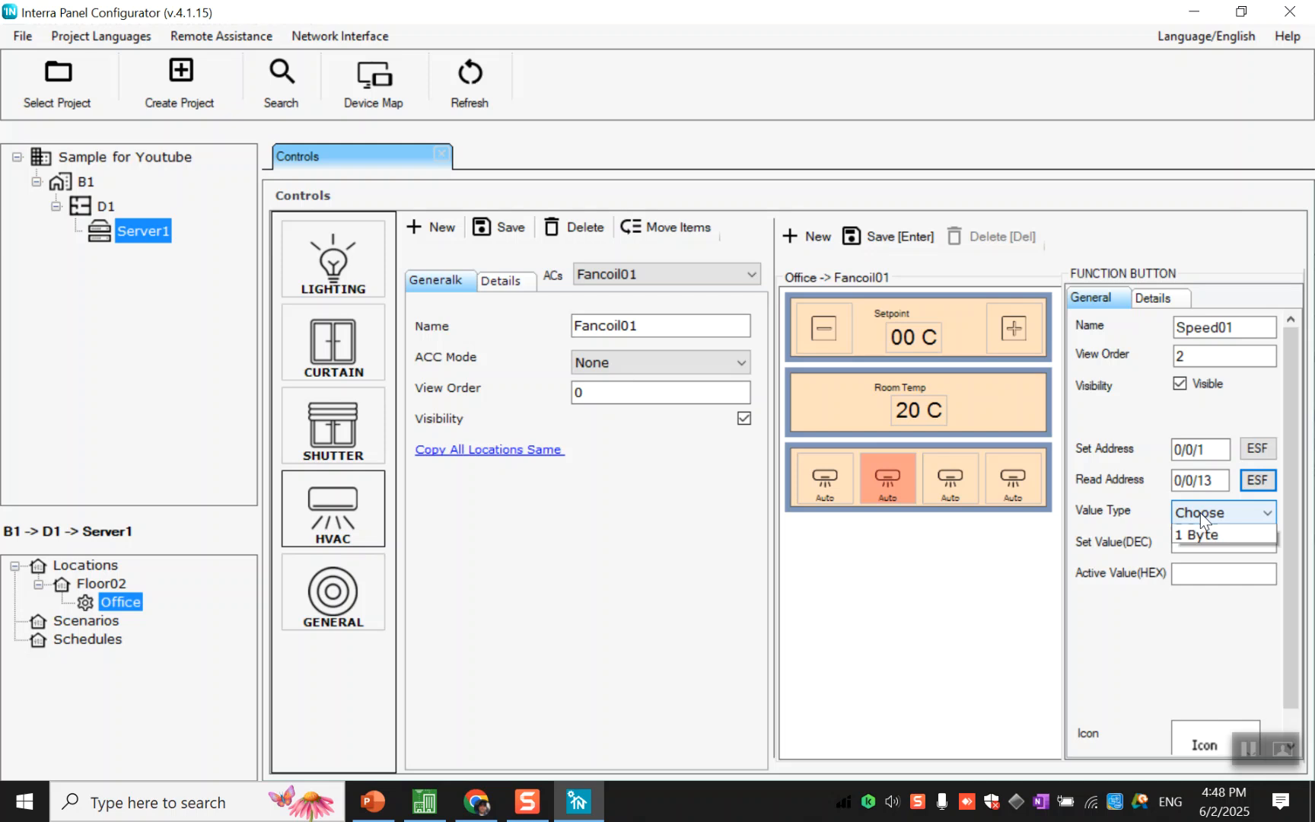
left_click(1200, 566)
left_click(1194, 544)
type("1")
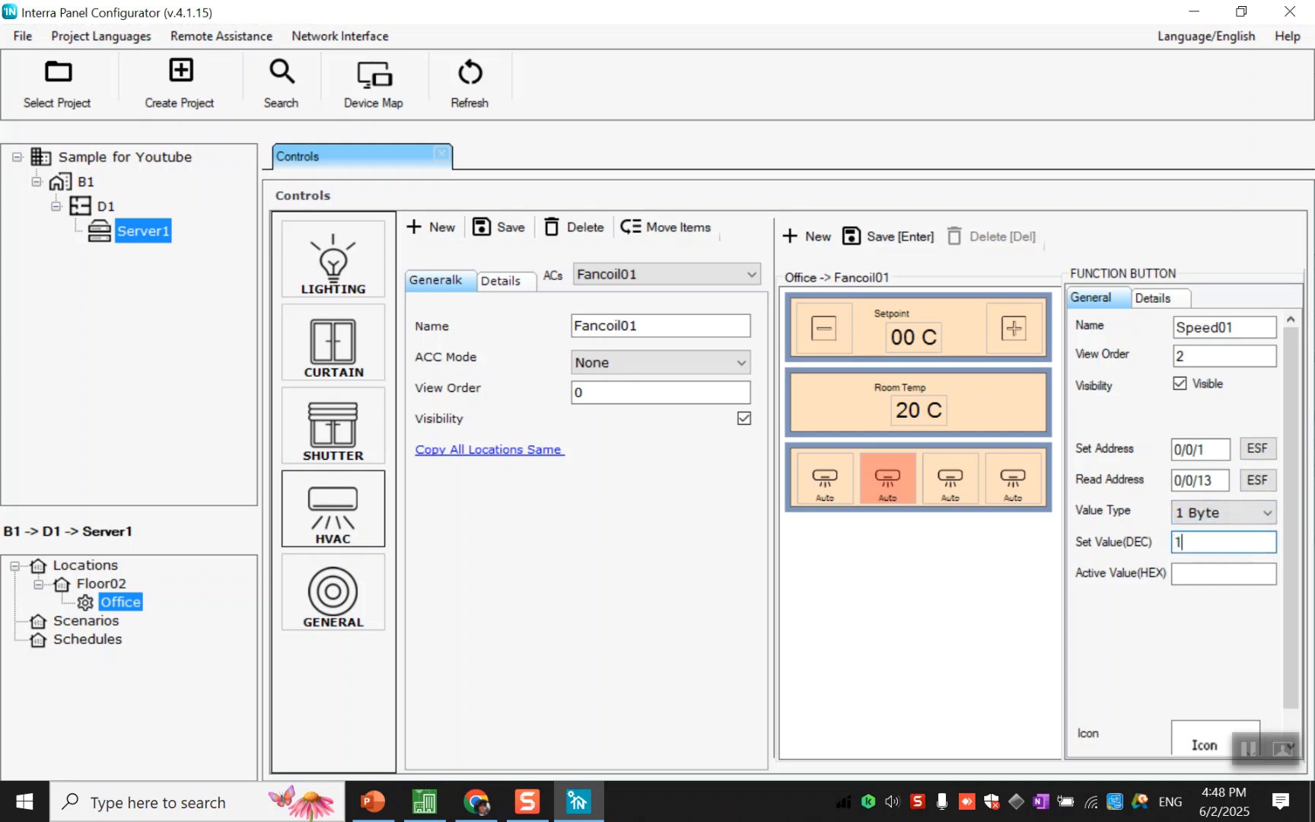
left_click(1212, 725)
scroll(1232, 390, "down", 3)
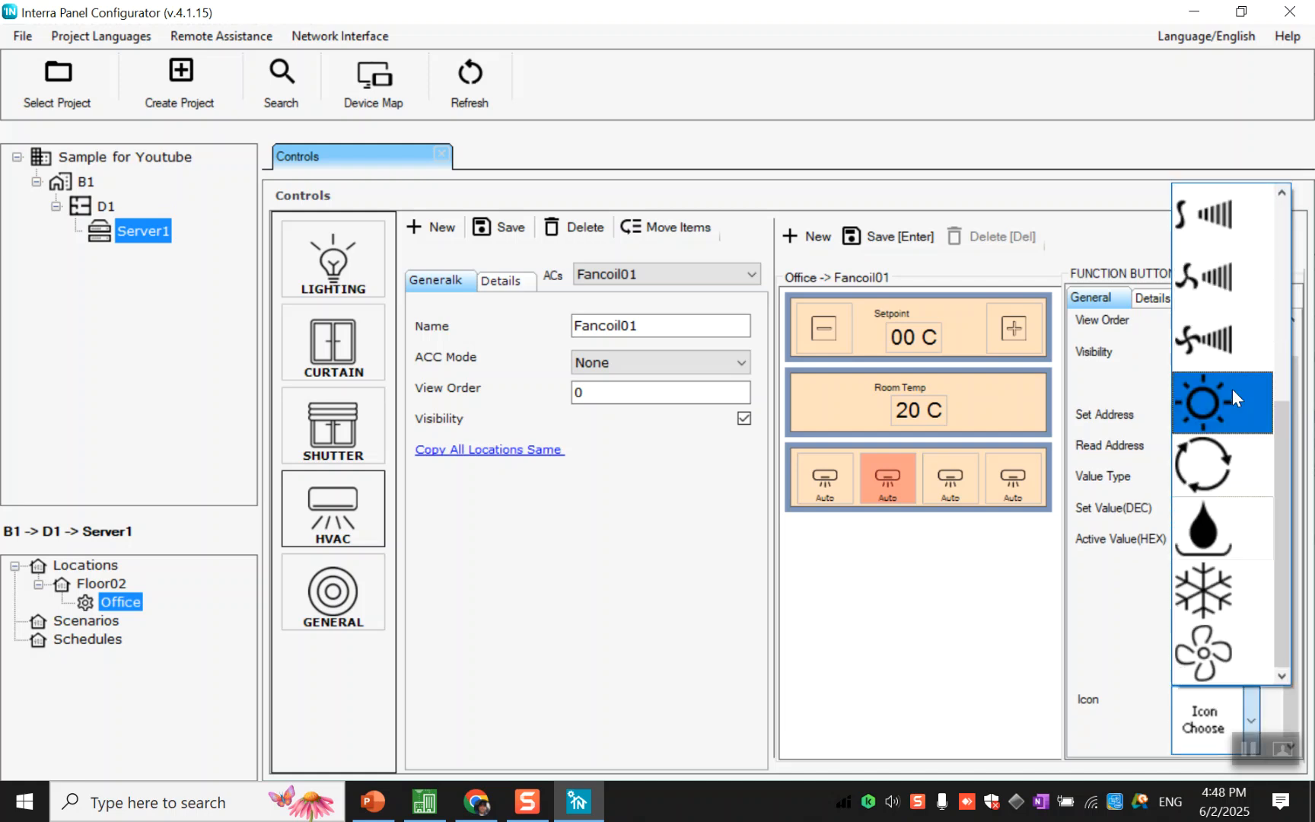
left_click(1222, 222)
left_click(880, 225)
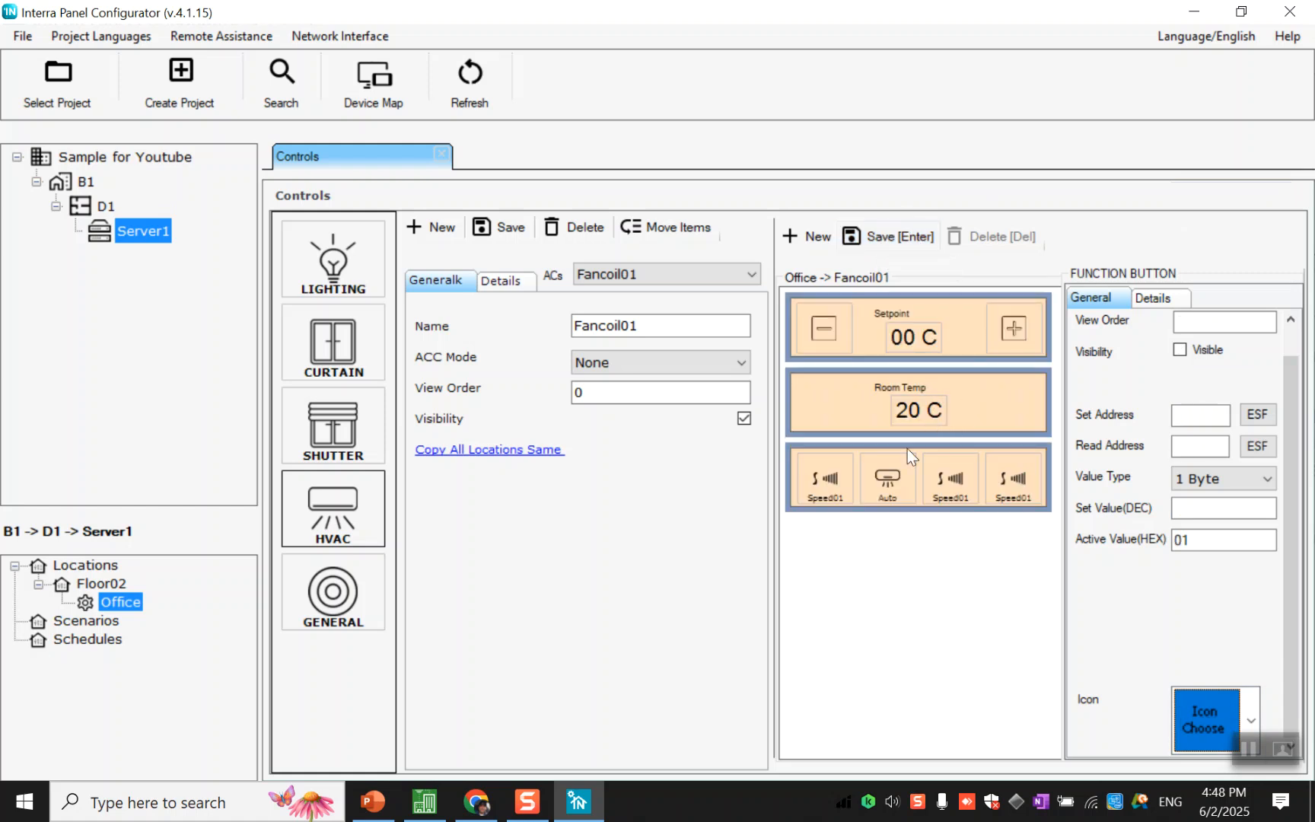
- Set the Auto button's view order to 1 and save it
left_click(890, 470)
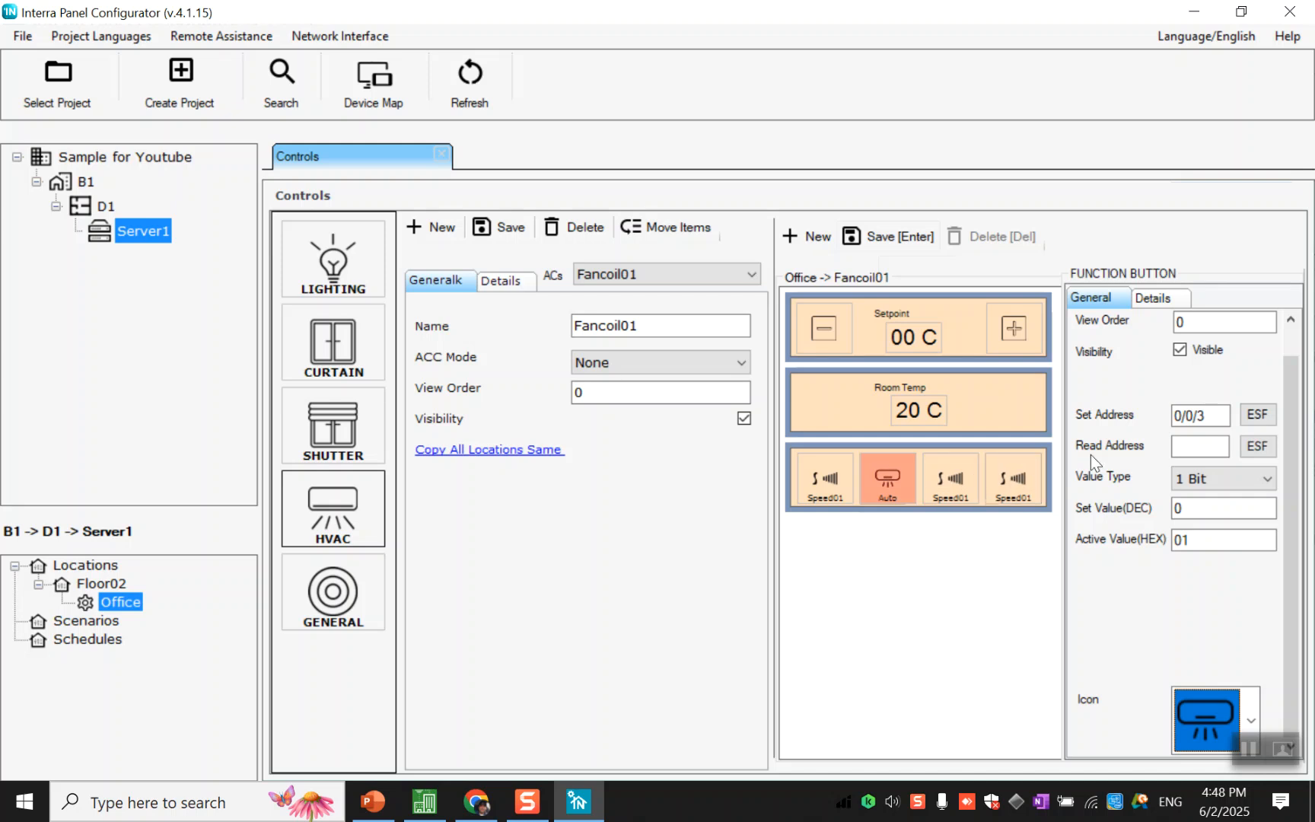
left_click(1218, 321)
type("1")
left_click(884, 240)
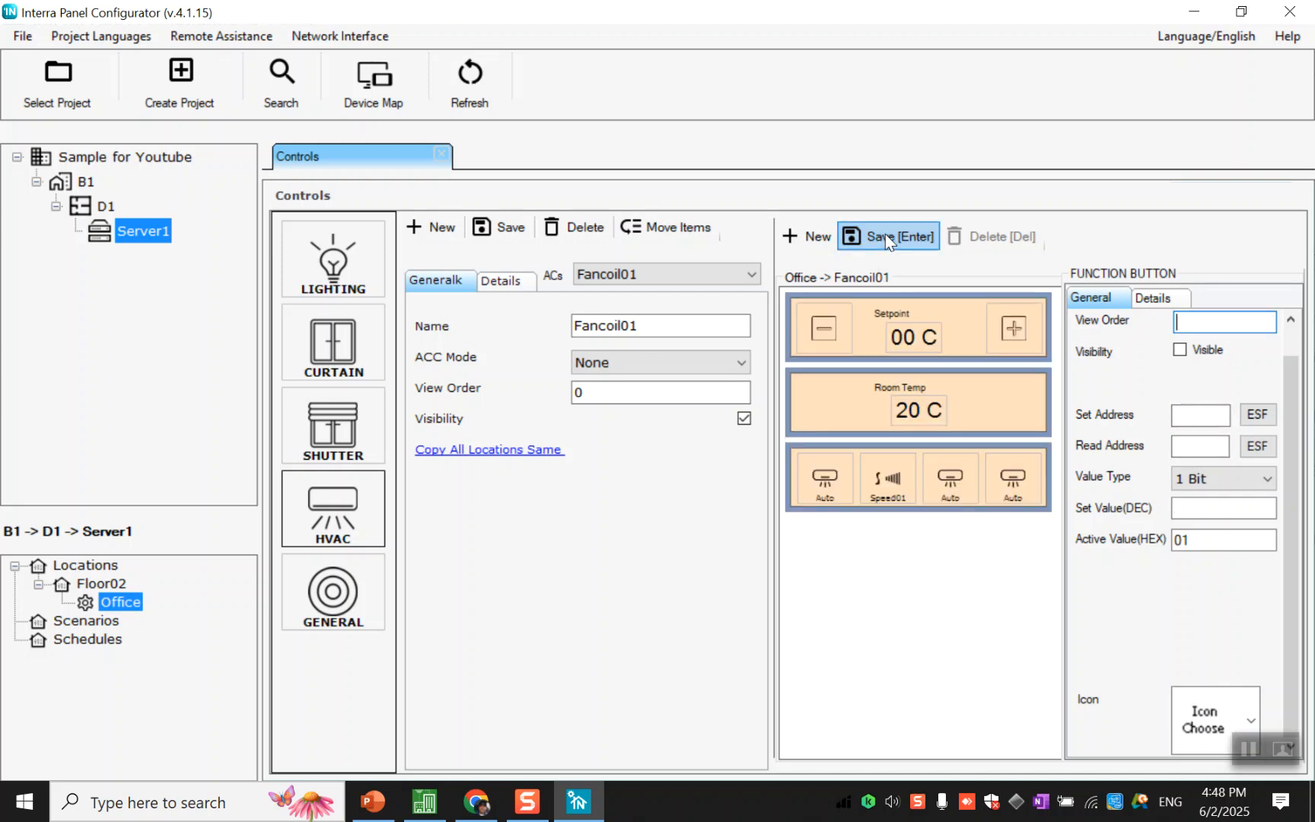
- Name the third fan speed button Speed02 and set its view order to 3
left_click(950, 480)
left_click(1205, 324)
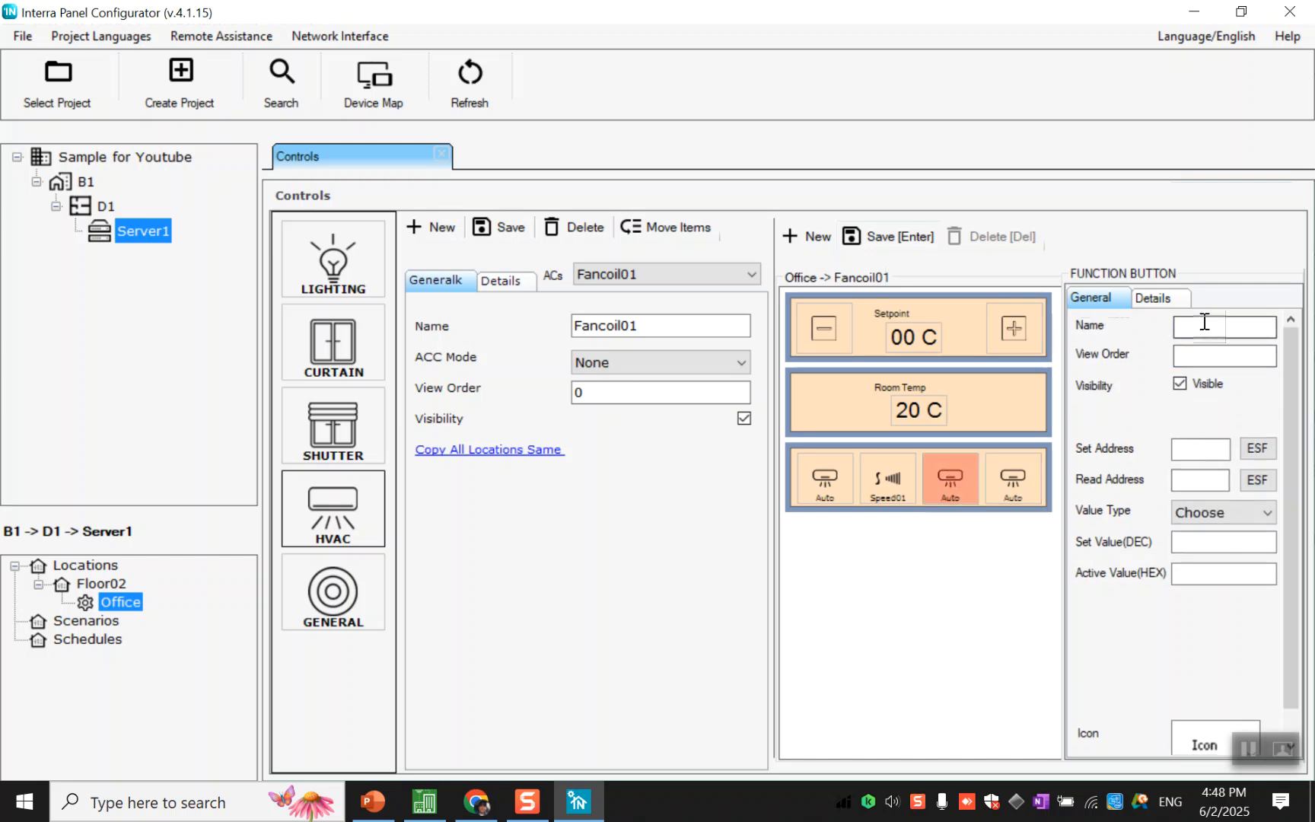
type("Speee")
key("BackSpace")
type("d02")
left_click(1187, 359)
type("3")
- Assign Control manual speed 0/0/1 as Speed02's Set Address and status speed2 0/0/14 as its Read Address
left_click(1260, 447)
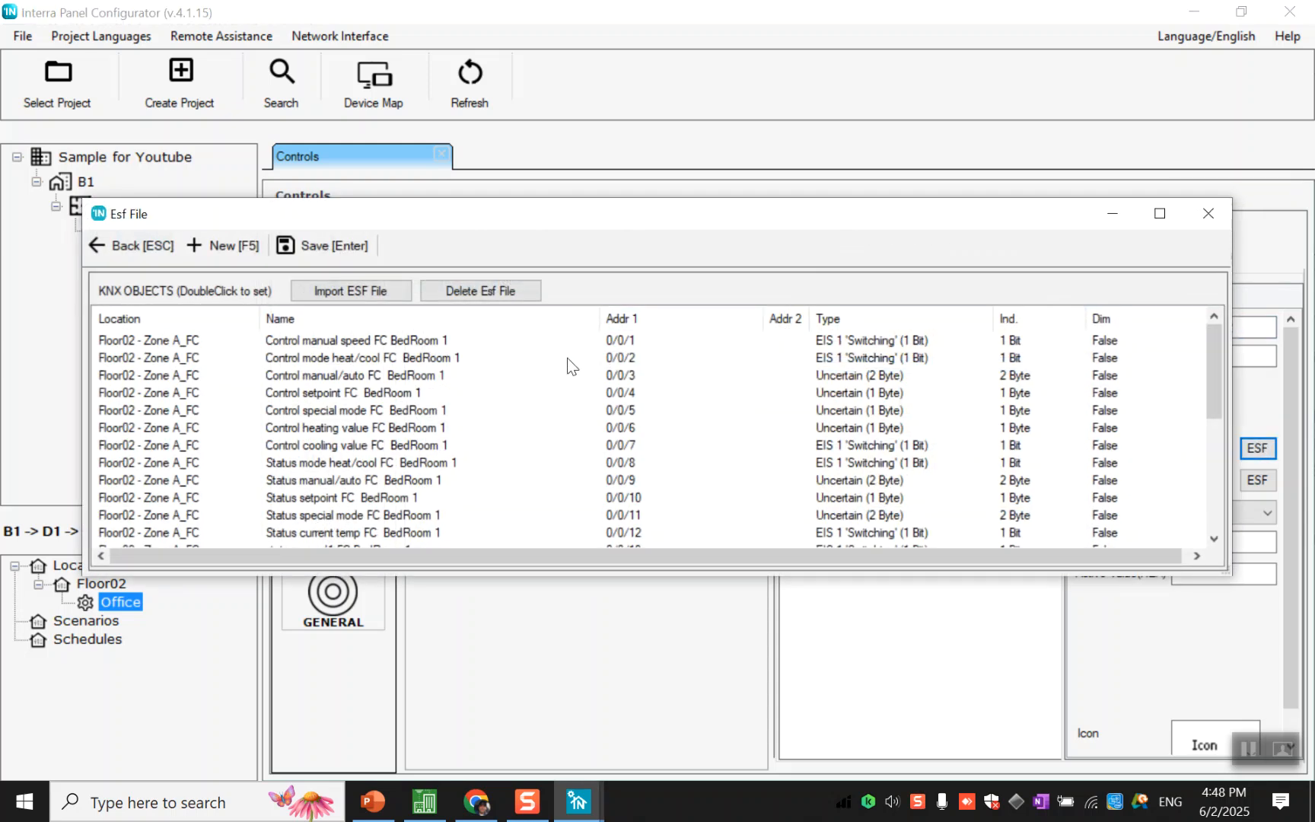
double_click(541, 343)
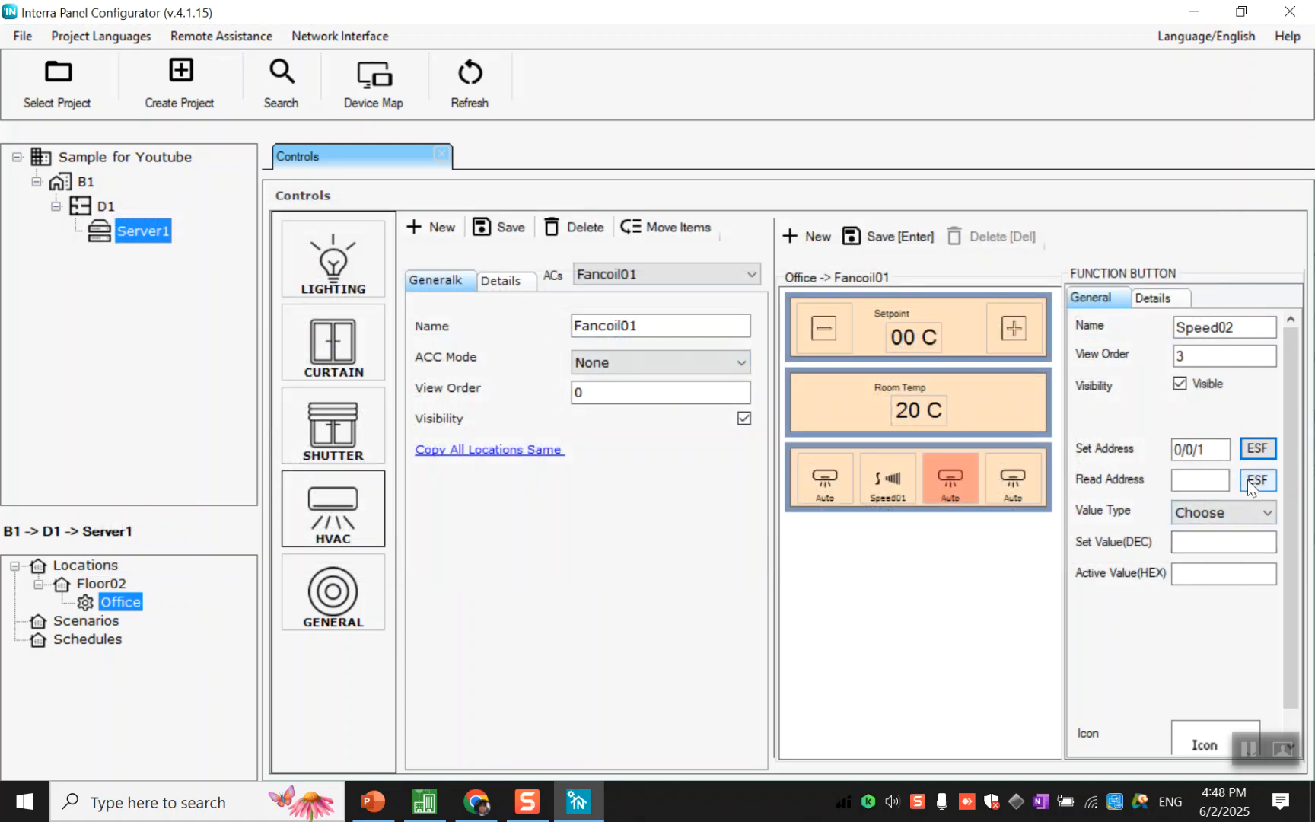
left_click(1257, 480)
scroll(487, 515, "down", 1)
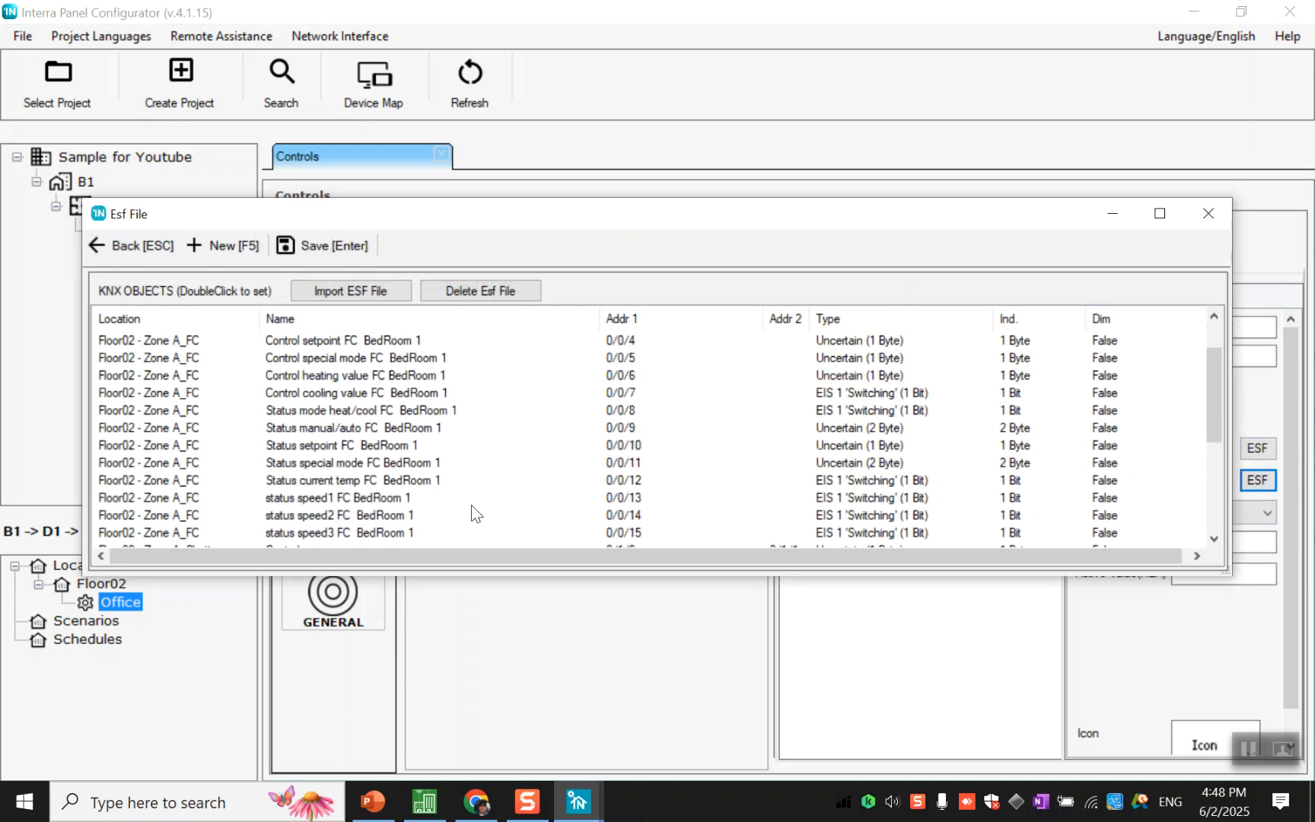
double_click(448, 517)
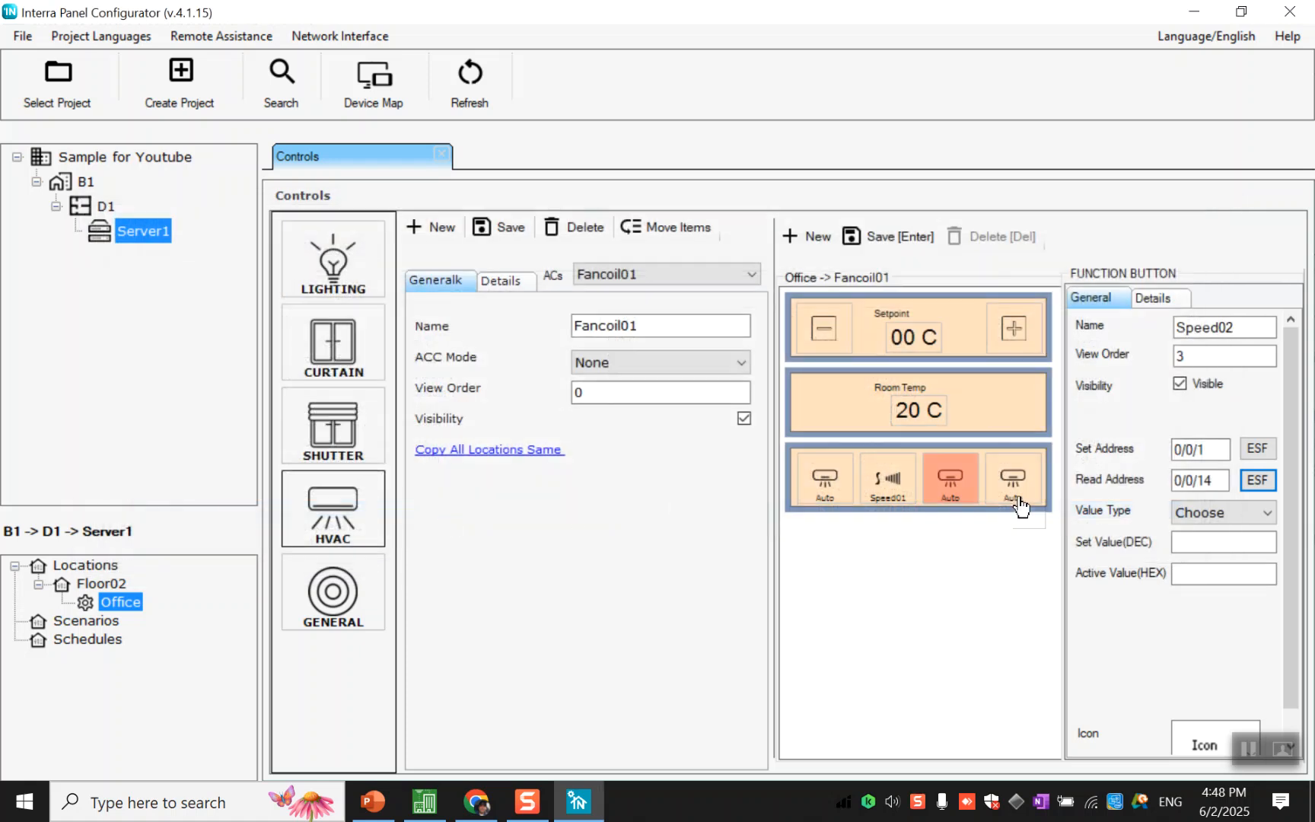
- Give Speed02 value type 1 Byte, set value 2 and the medium fan speed icon, and save the button
left_click(1226, 512)
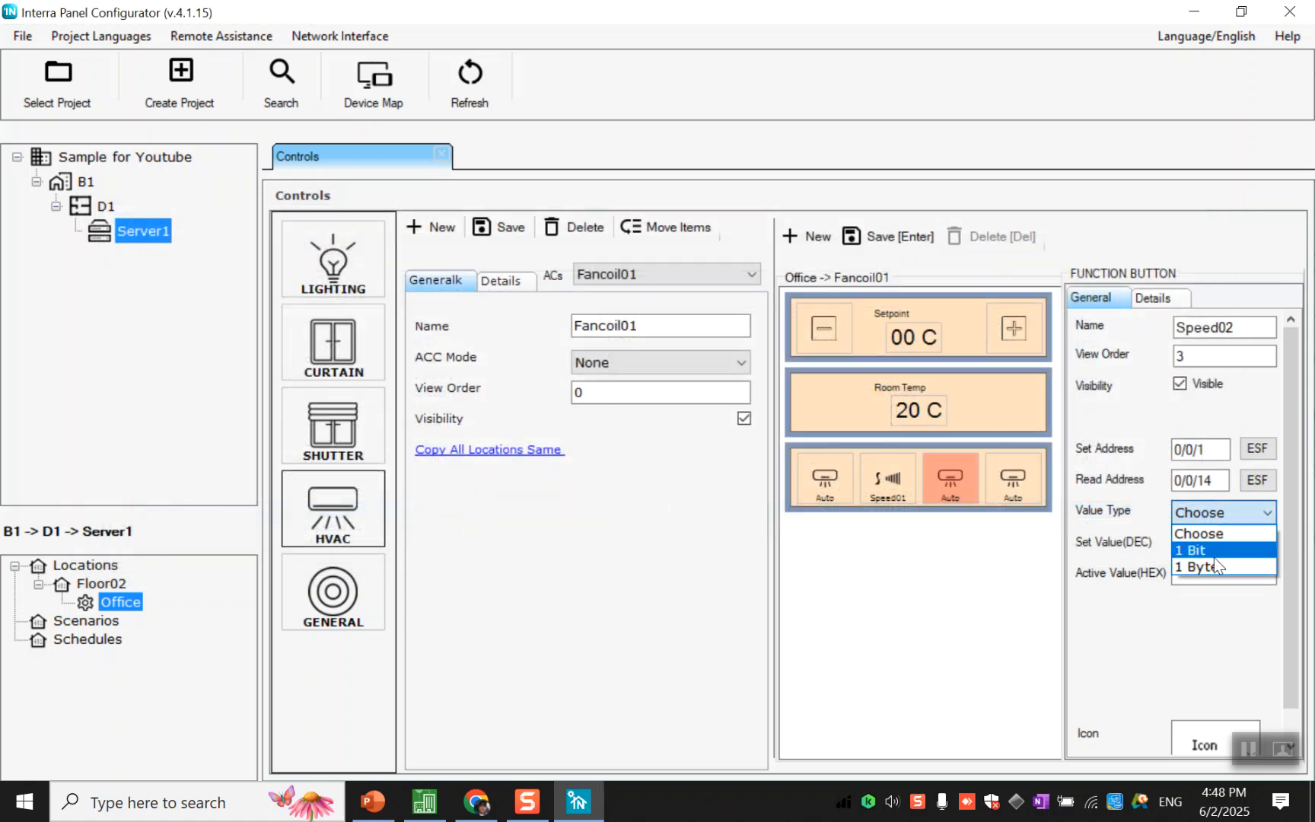
left_click(1214, 563)
left_click(1213, 542)
type("2")
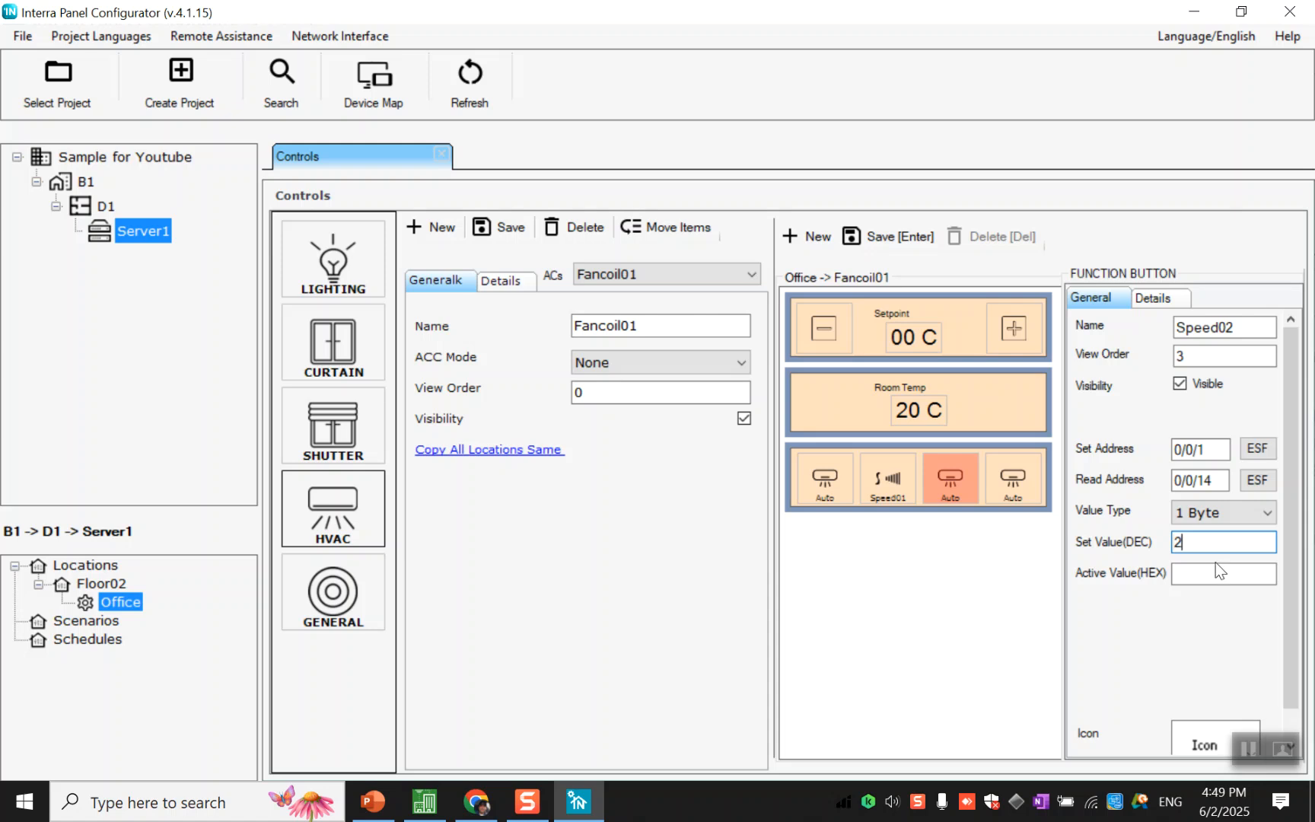
scroll(1219, 608, "down", 1)
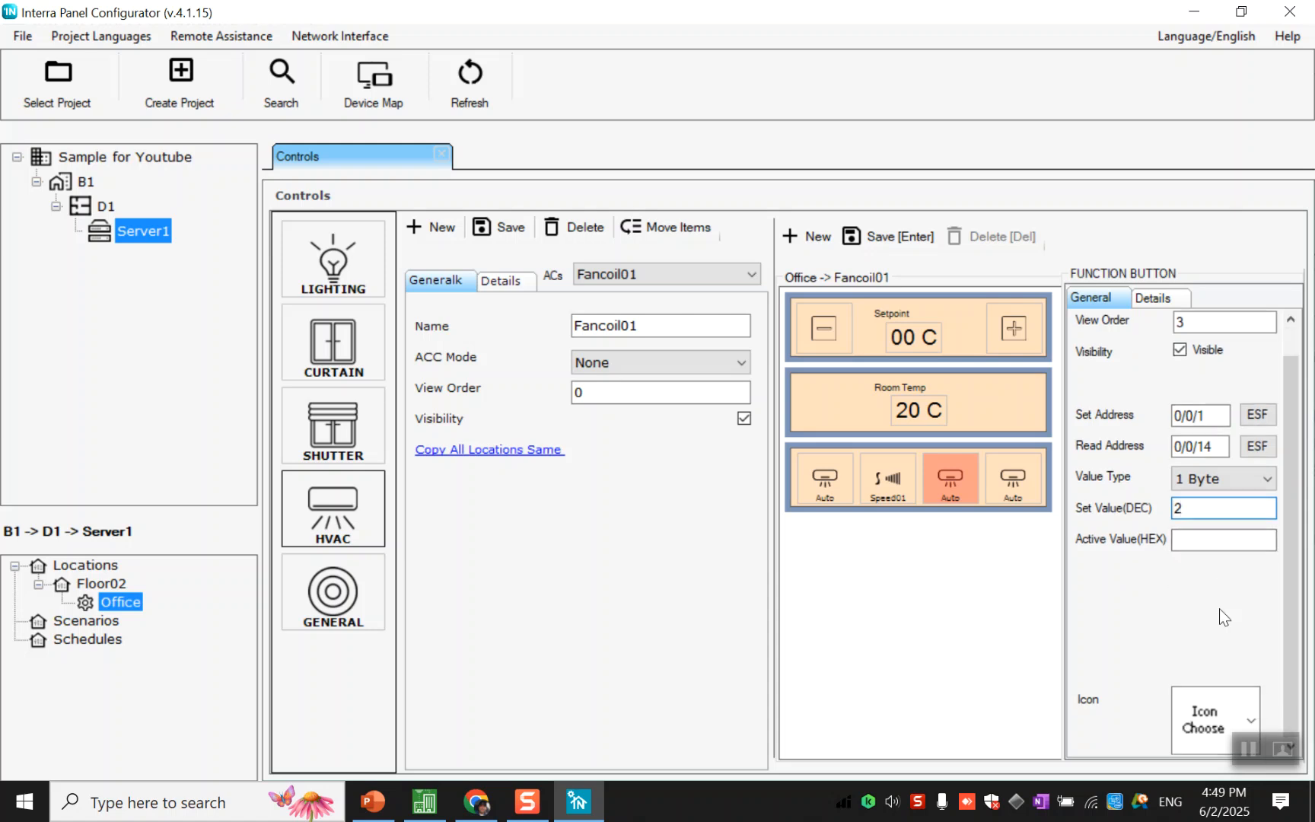
left_click(1219, 719)
scroll(1226, 530, "down", 1)
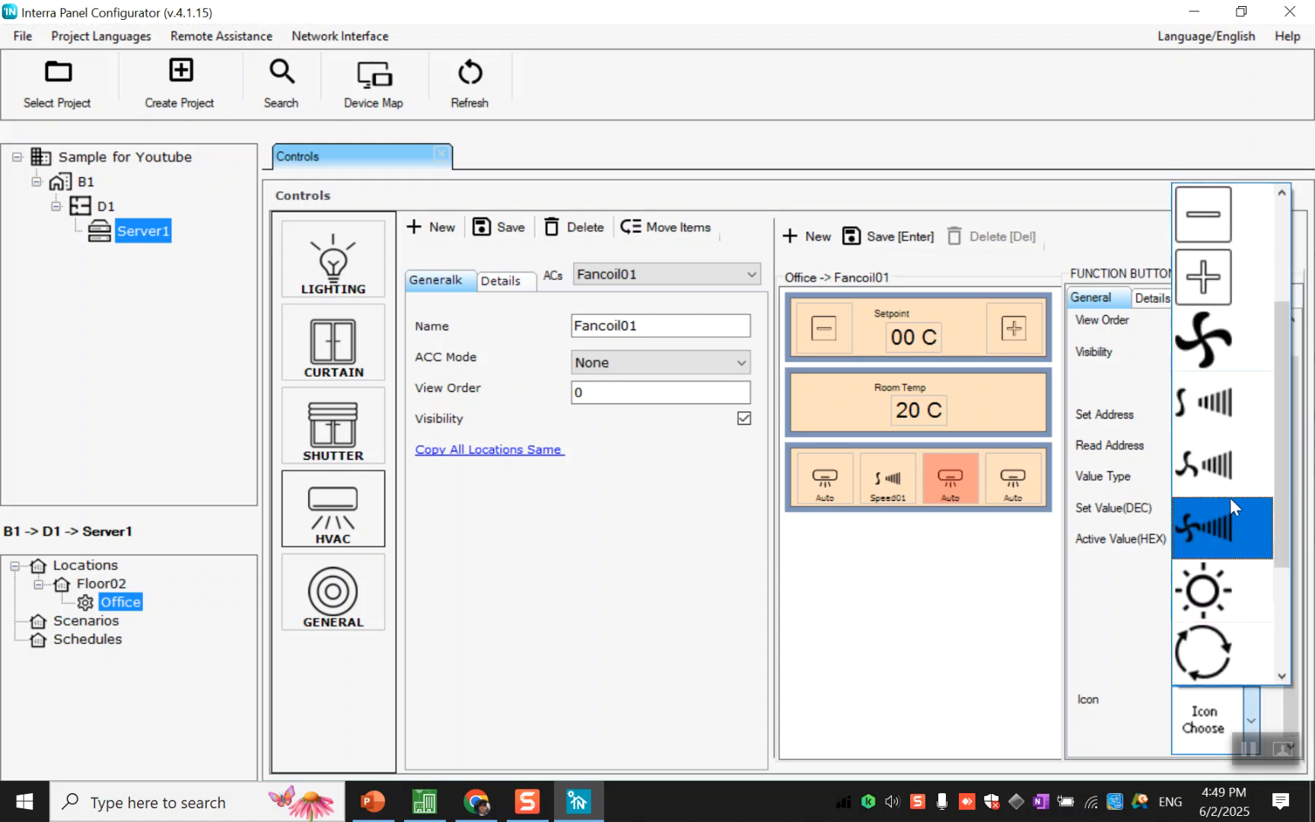
left_click(1230, 502)
left_click(854, 229)
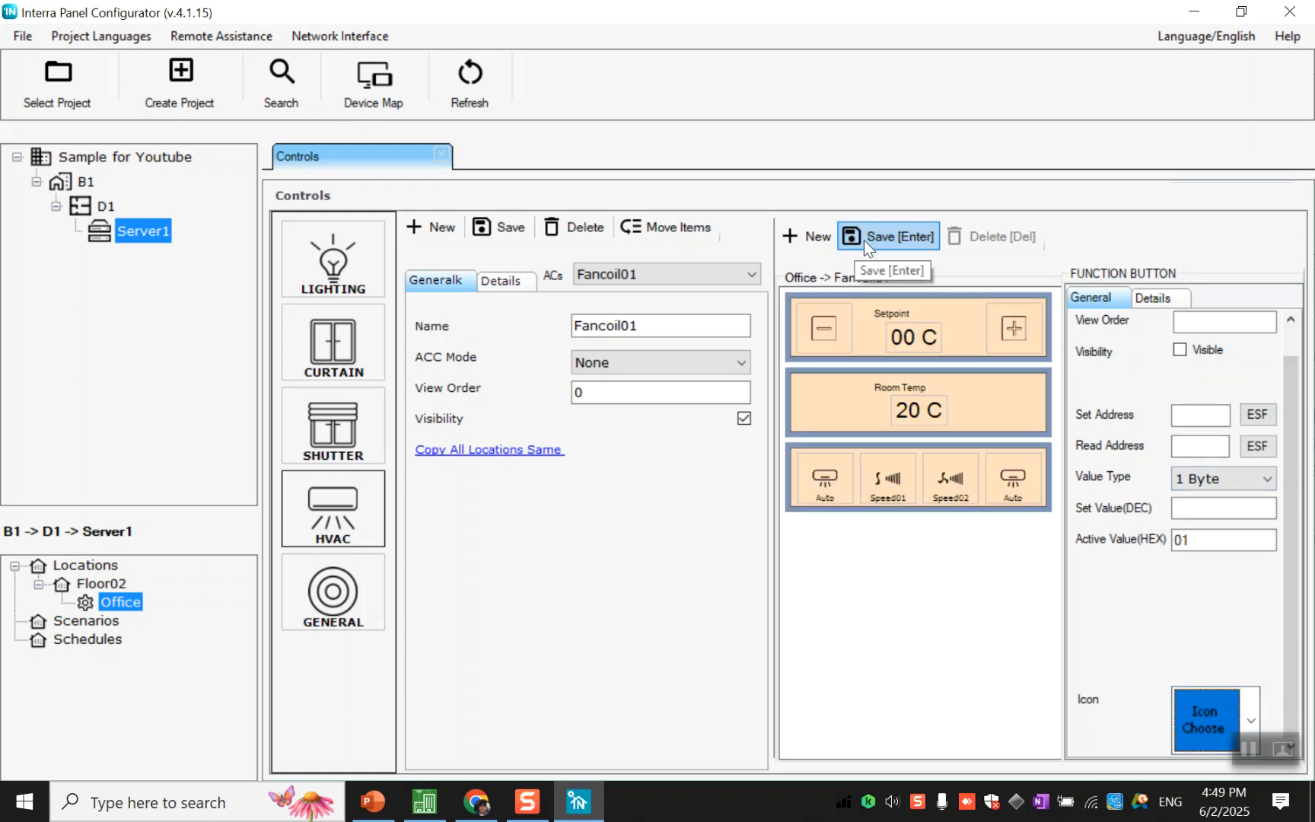
- Name the fourth fan speed button Speed03 and set its view order to 4
left_click(1018, 503)
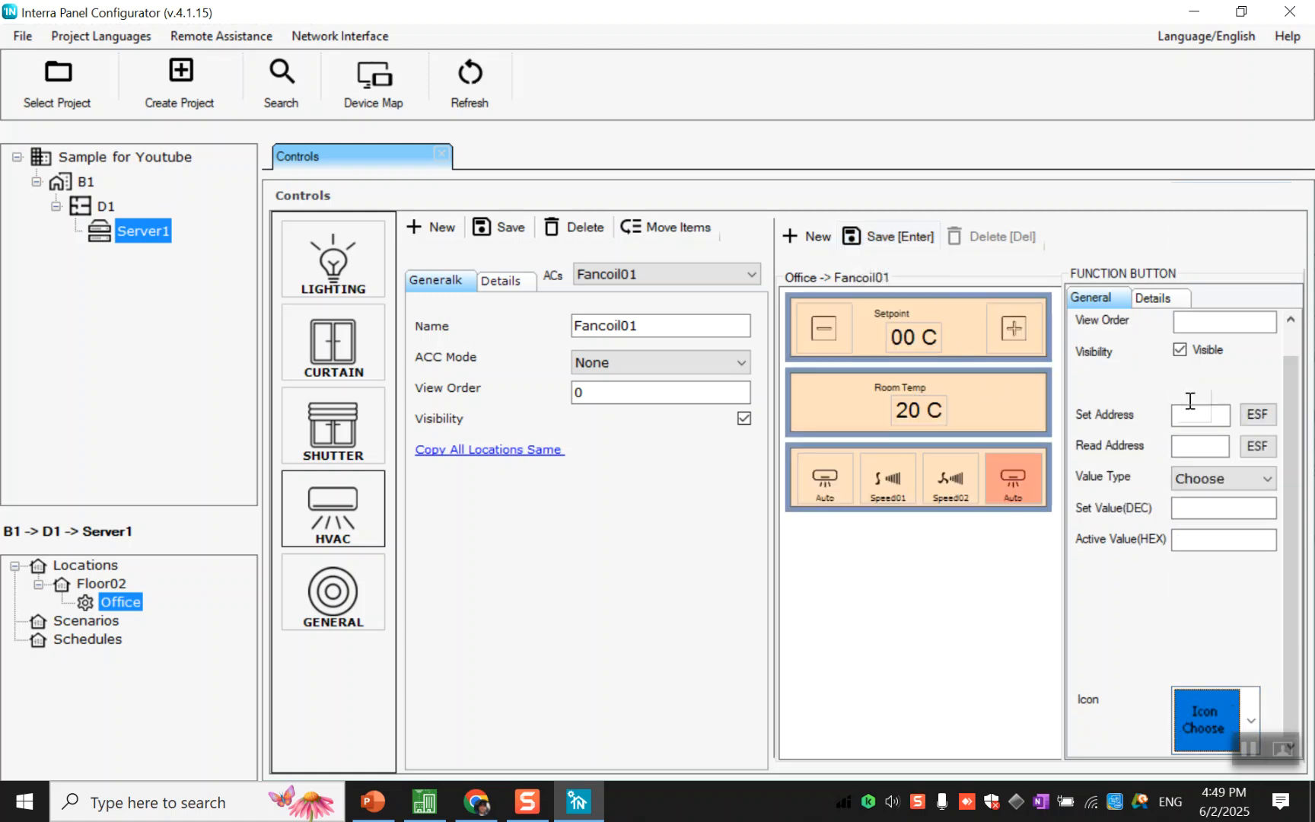
left_click(1288, 315)
left_click(1223, 329)
type("Speed03")
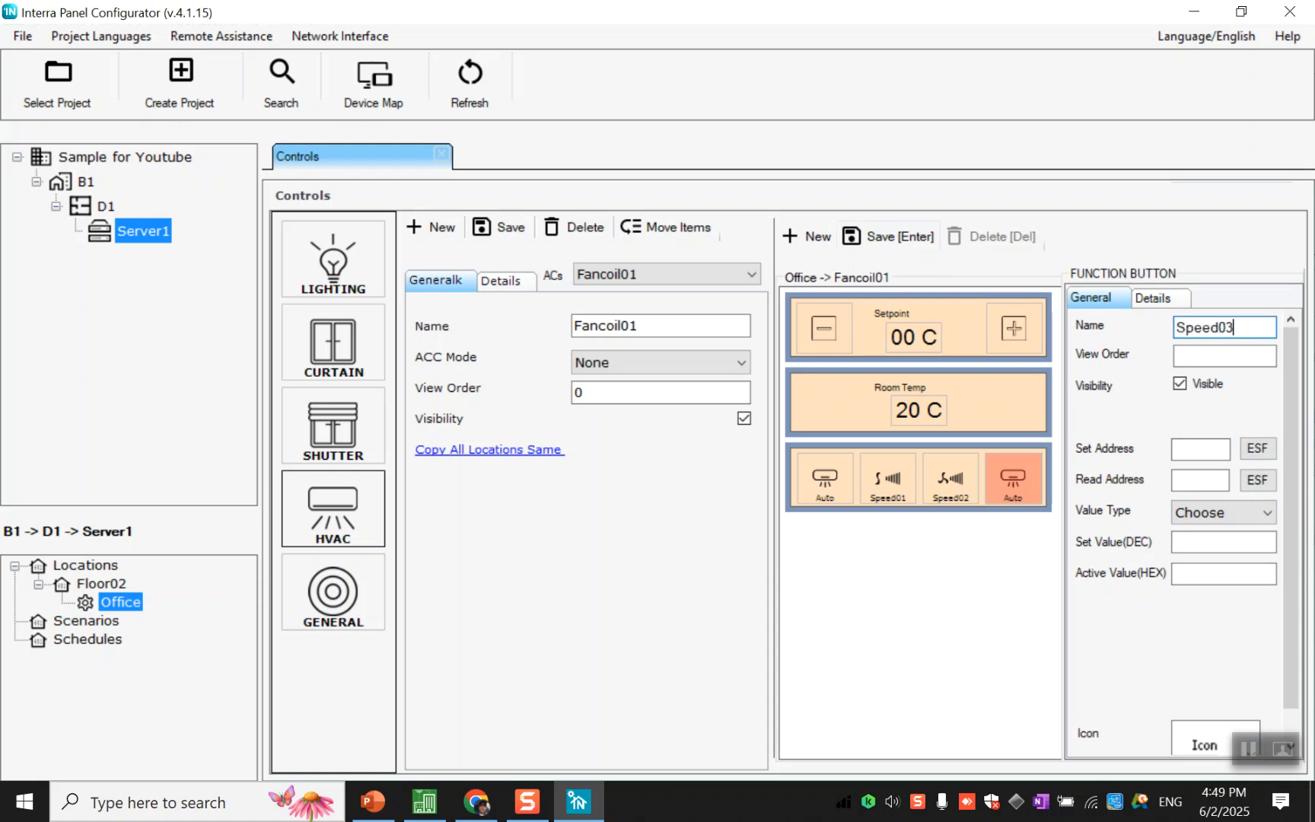
left_click(1231, 356)
type("4")
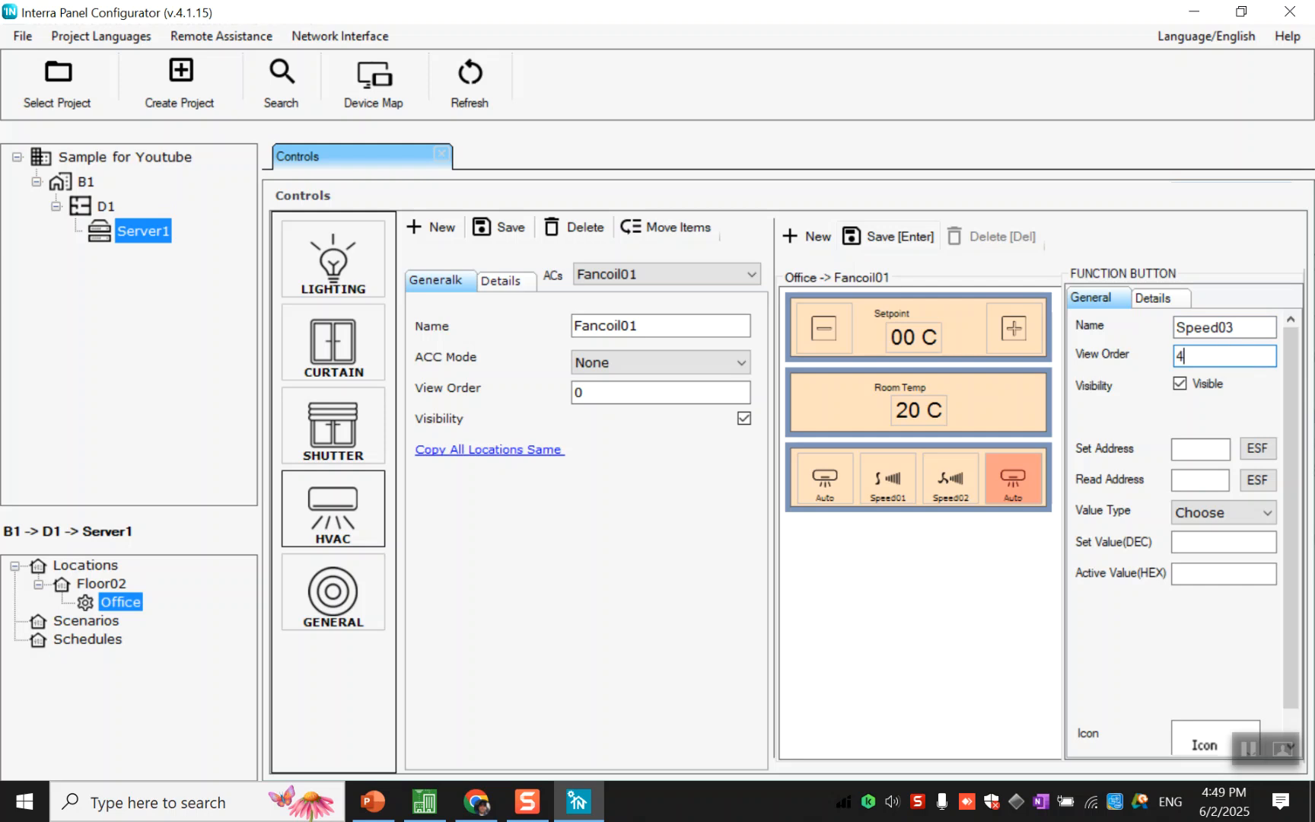
- Assign Control manual speed 0/0/1 as Speed03's Set Address and status speed3 0/0/15 as its Read Address
left_click(1273, 453)
left_click(681, 339)
double_click(681, 339)
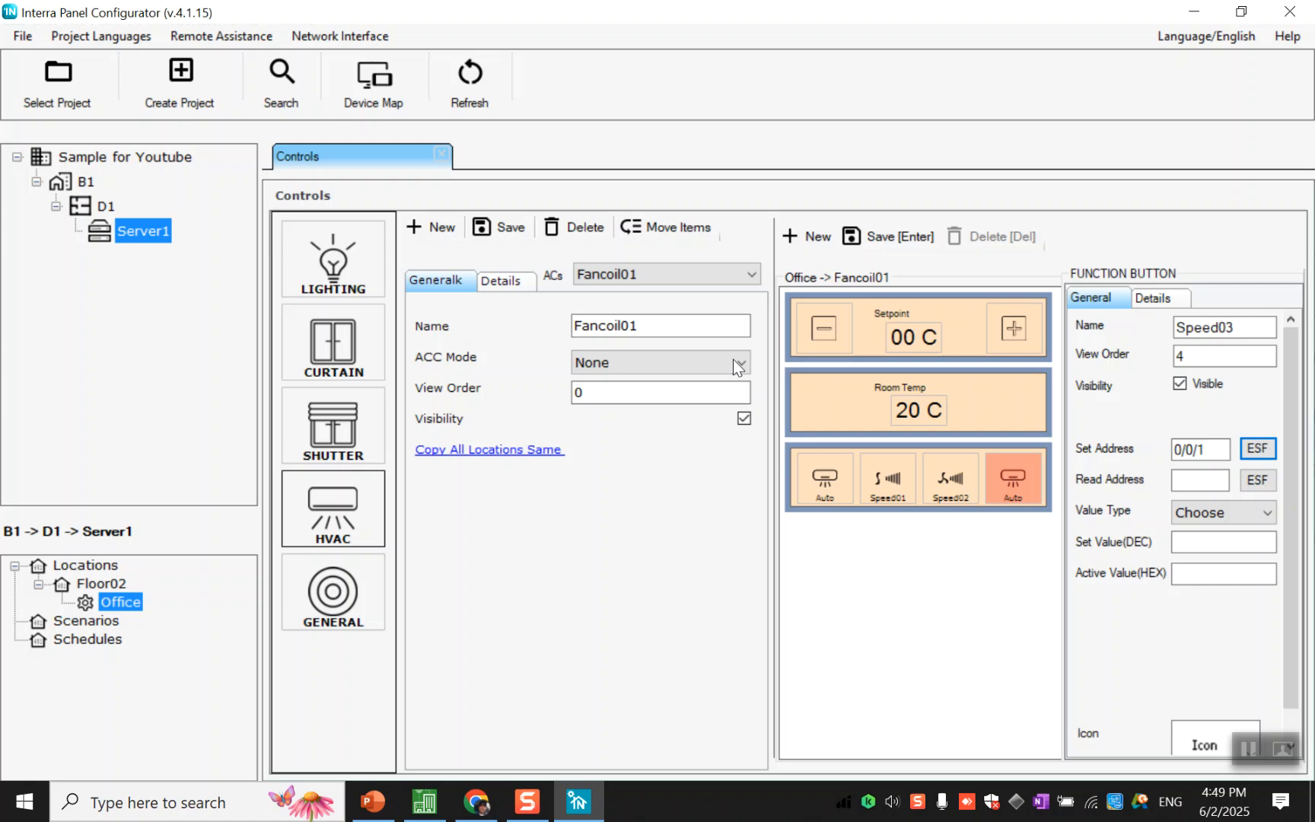
left_click(1252, 480)
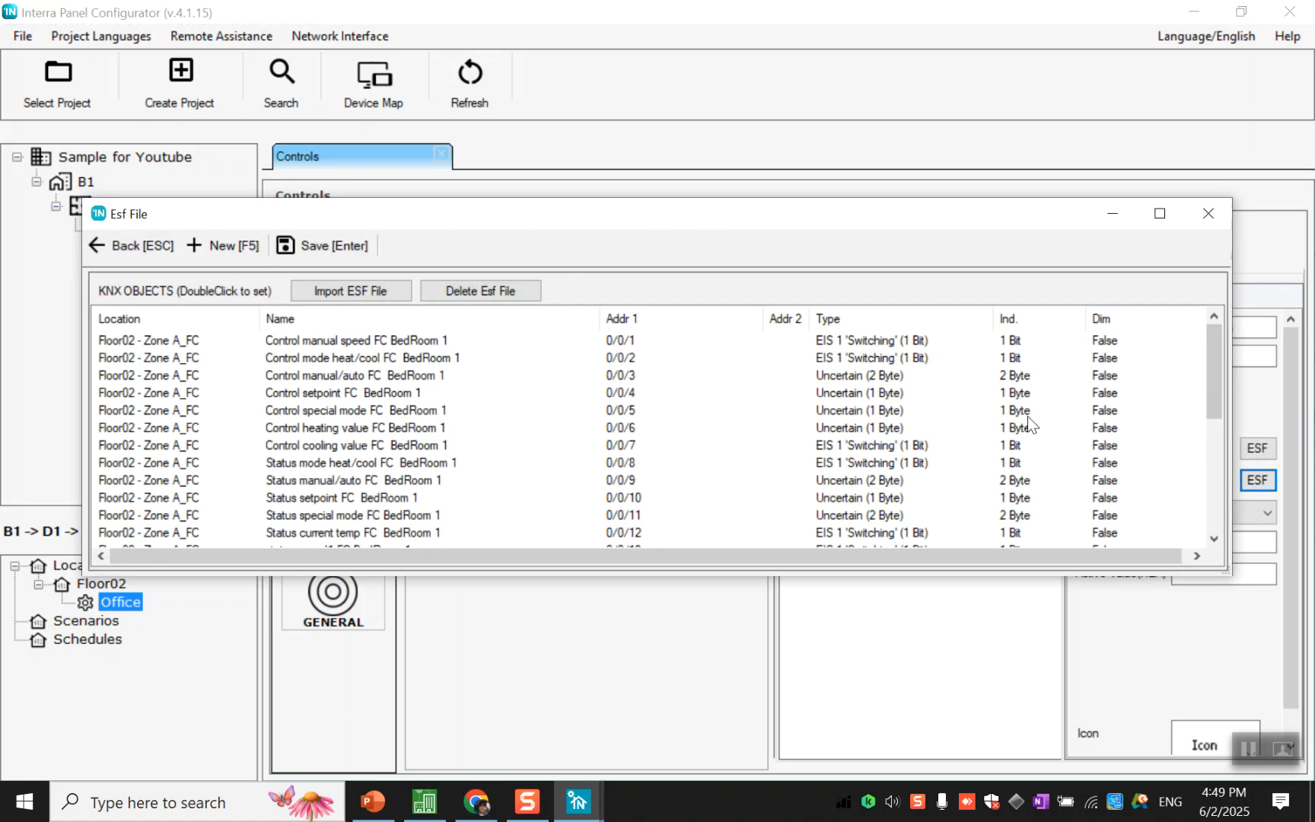
scroll(647, 498, "down", 1)
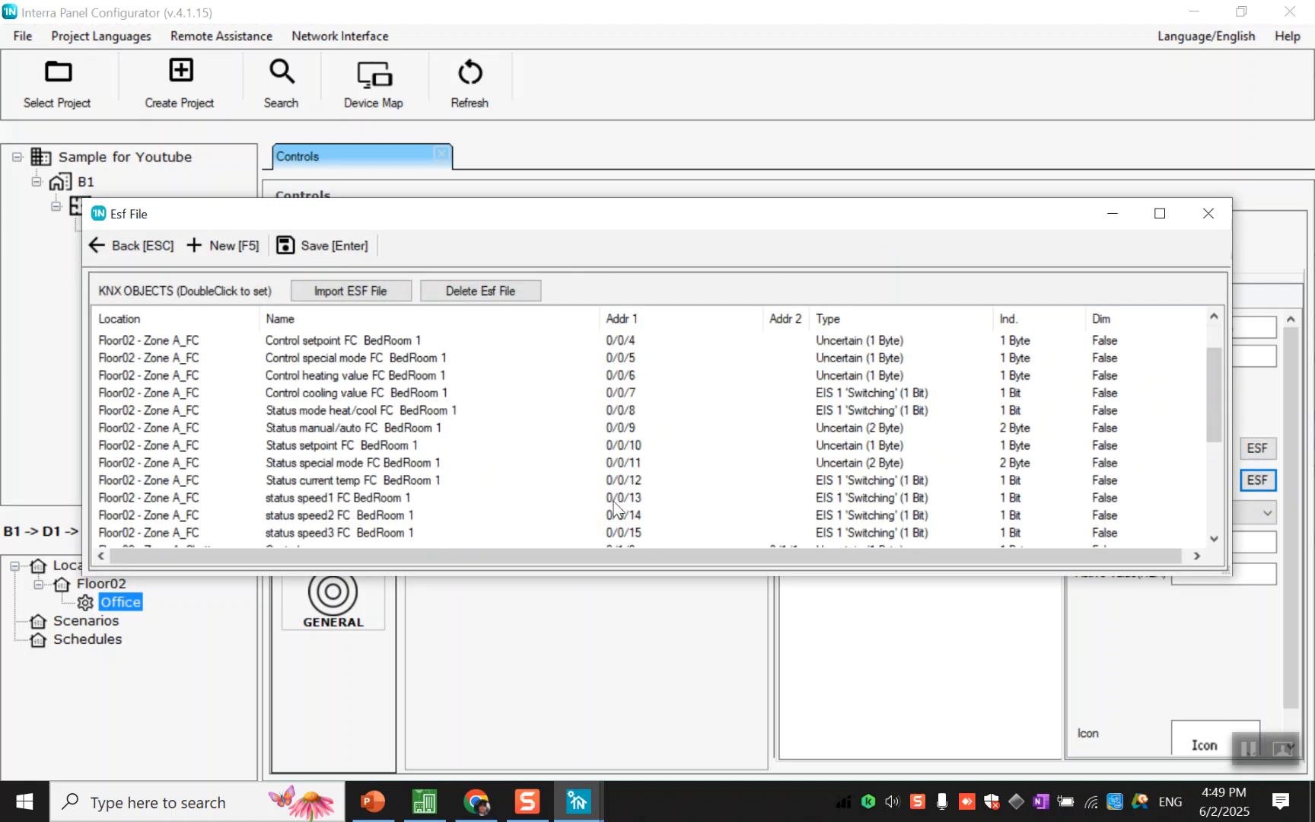
double_click(576, 538)
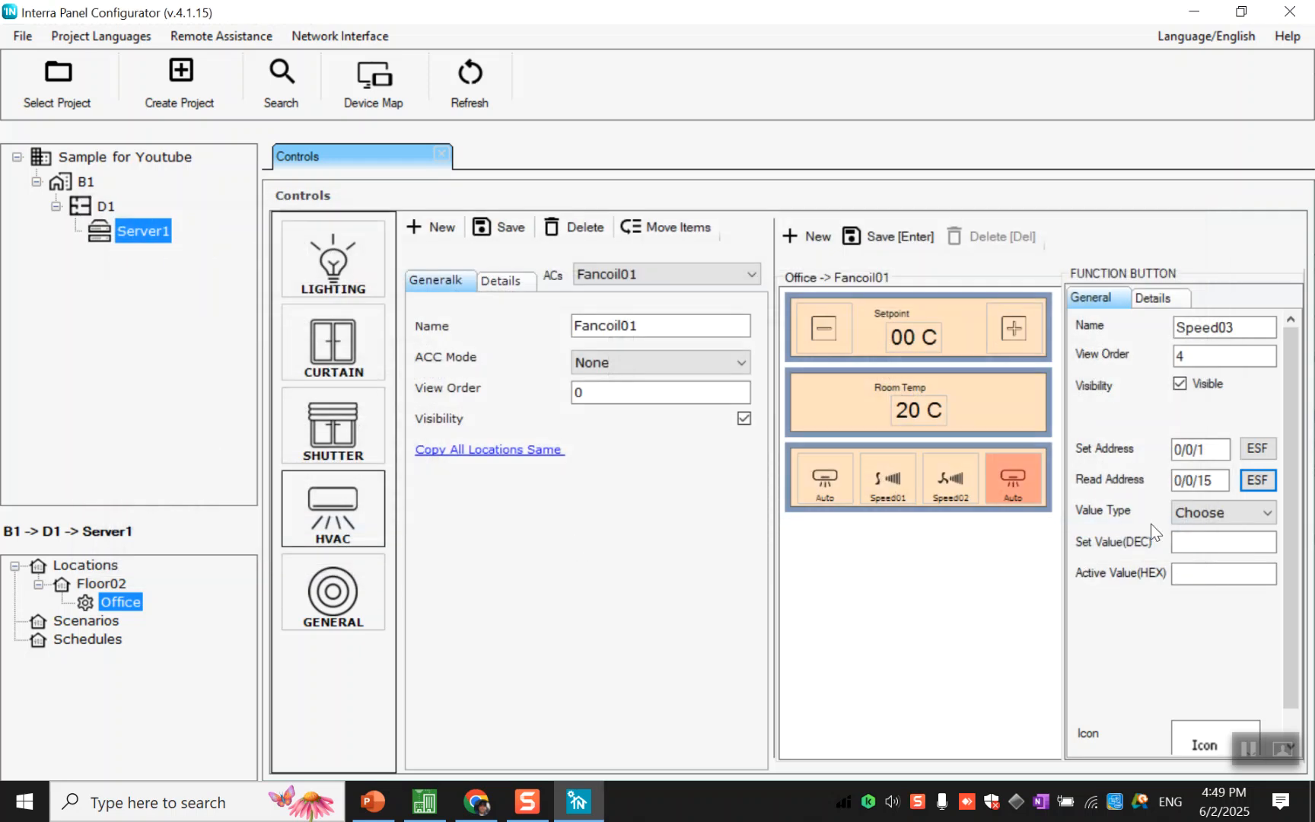
- Give Speed03 value type 1 Byte, set value 3 and the highest fan speed icon, and save the button
left_click(1192, 518)
left_click(1191, 564)
left_click(1185, 546)
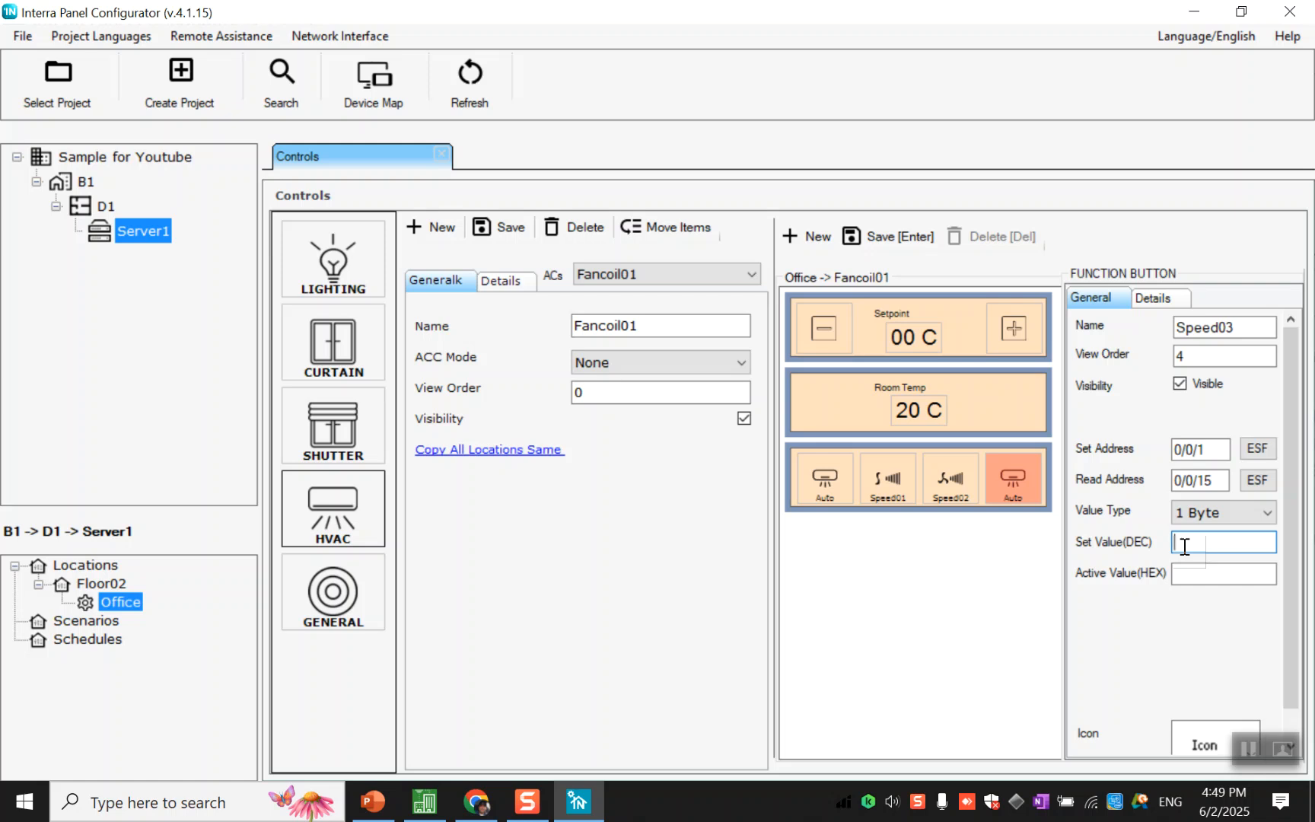
type("3")
left_click(1203, 572)
left_click(1222, 722)
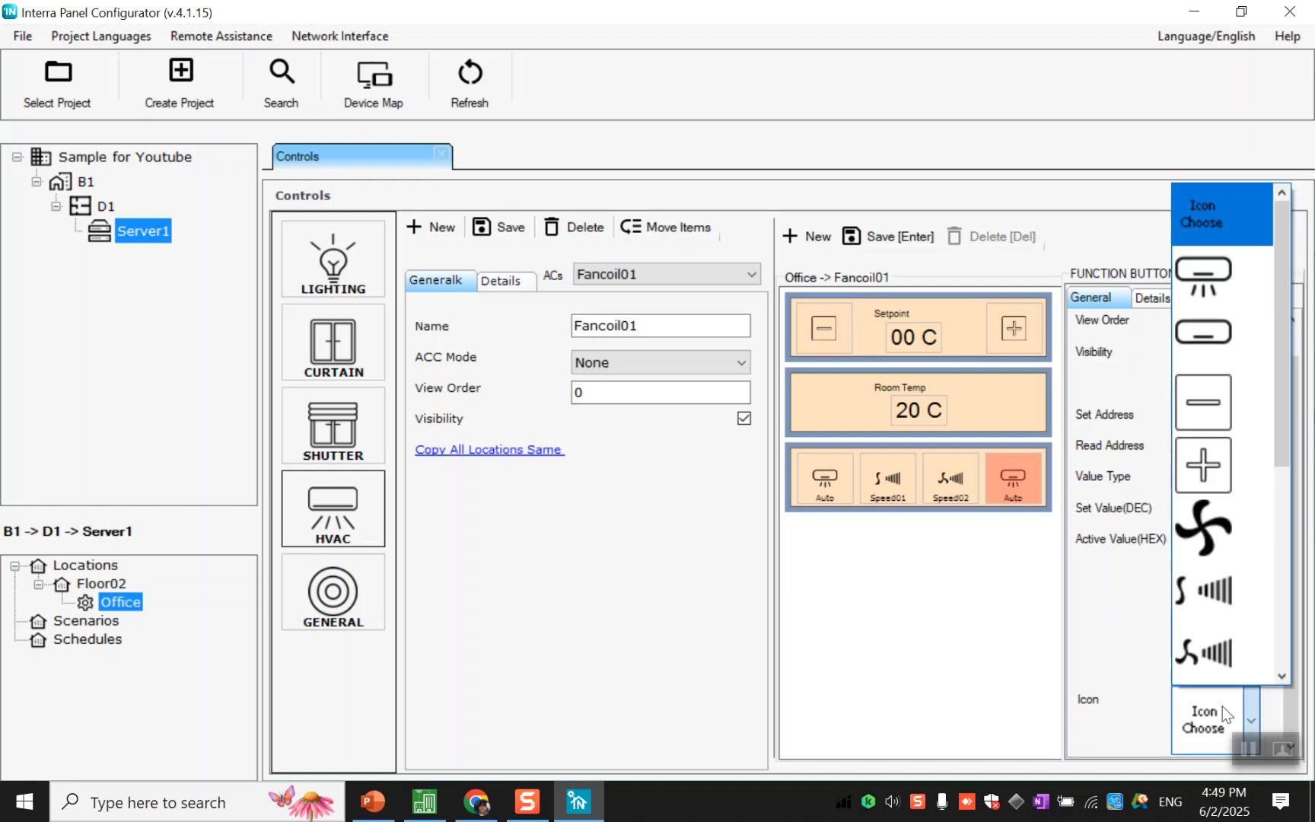
scroll(1216, 578, "down", 2)
left_click(1212, 538)
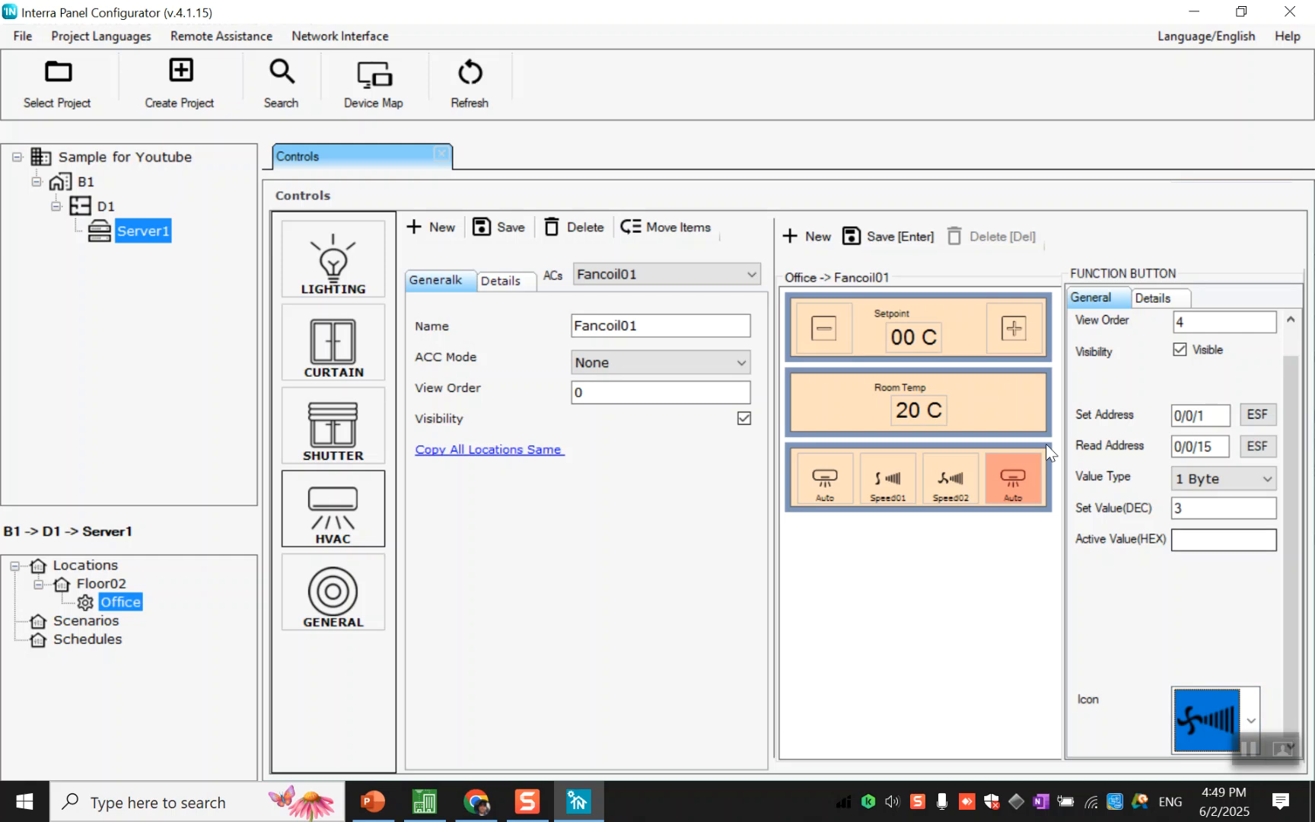
left_click(865, 238)
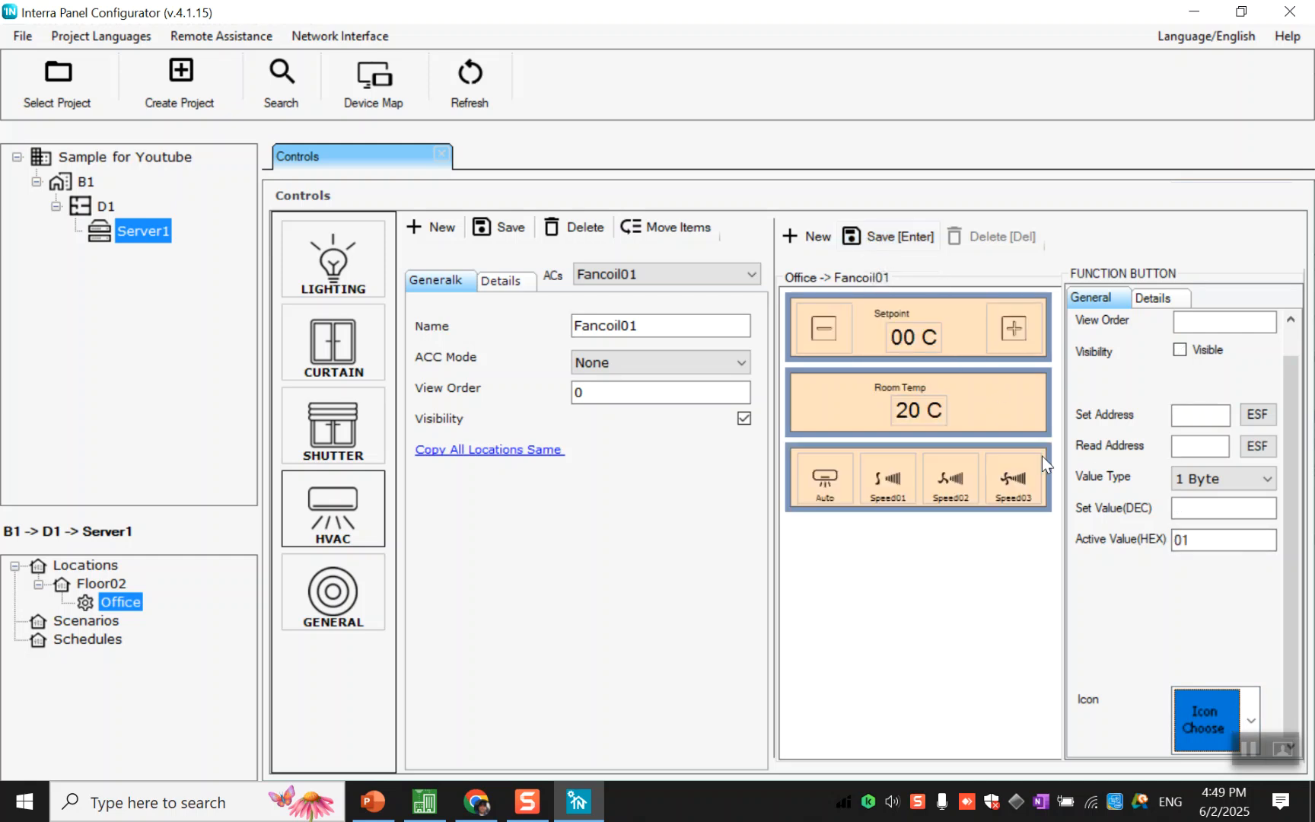
left_click(1247, 748)
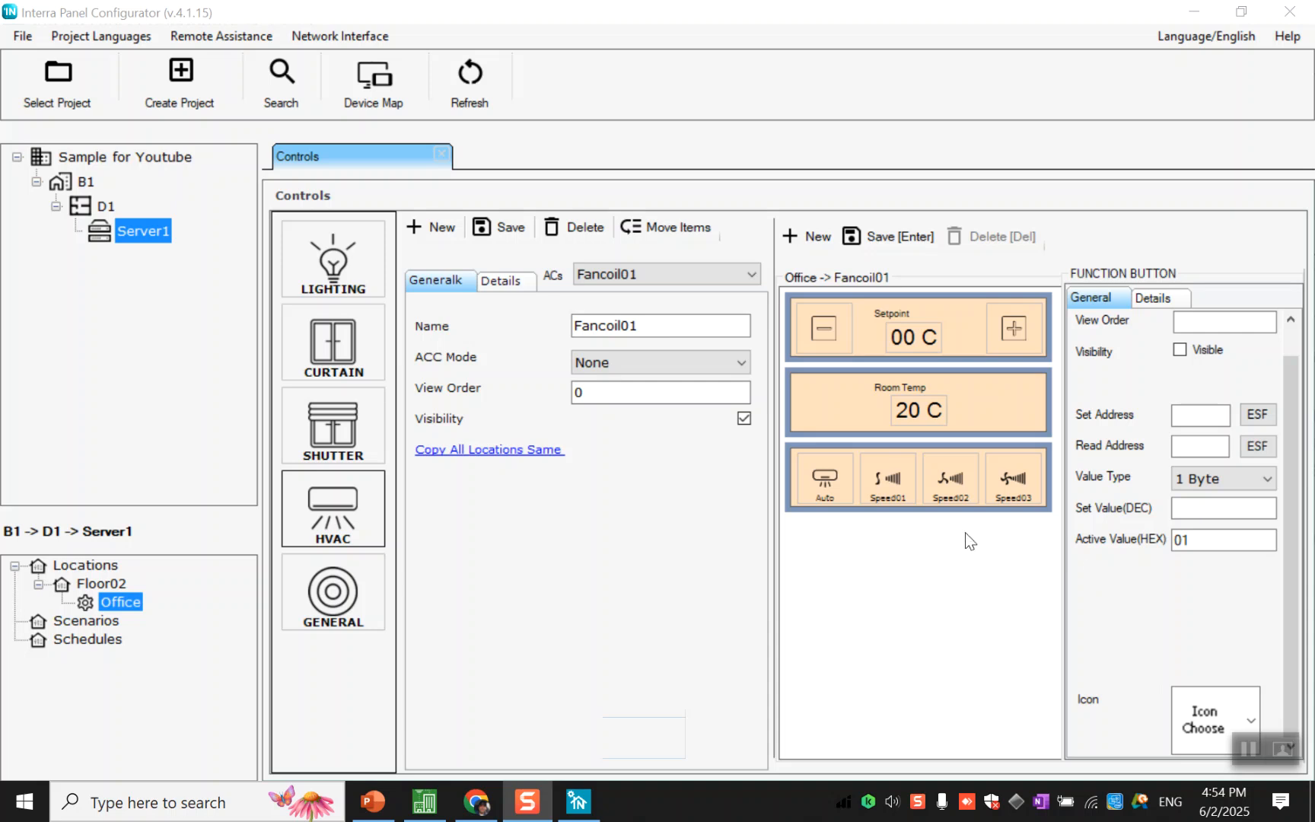
- Add a custom buttons group with one button to Fancoil01
left_click(821, 238)
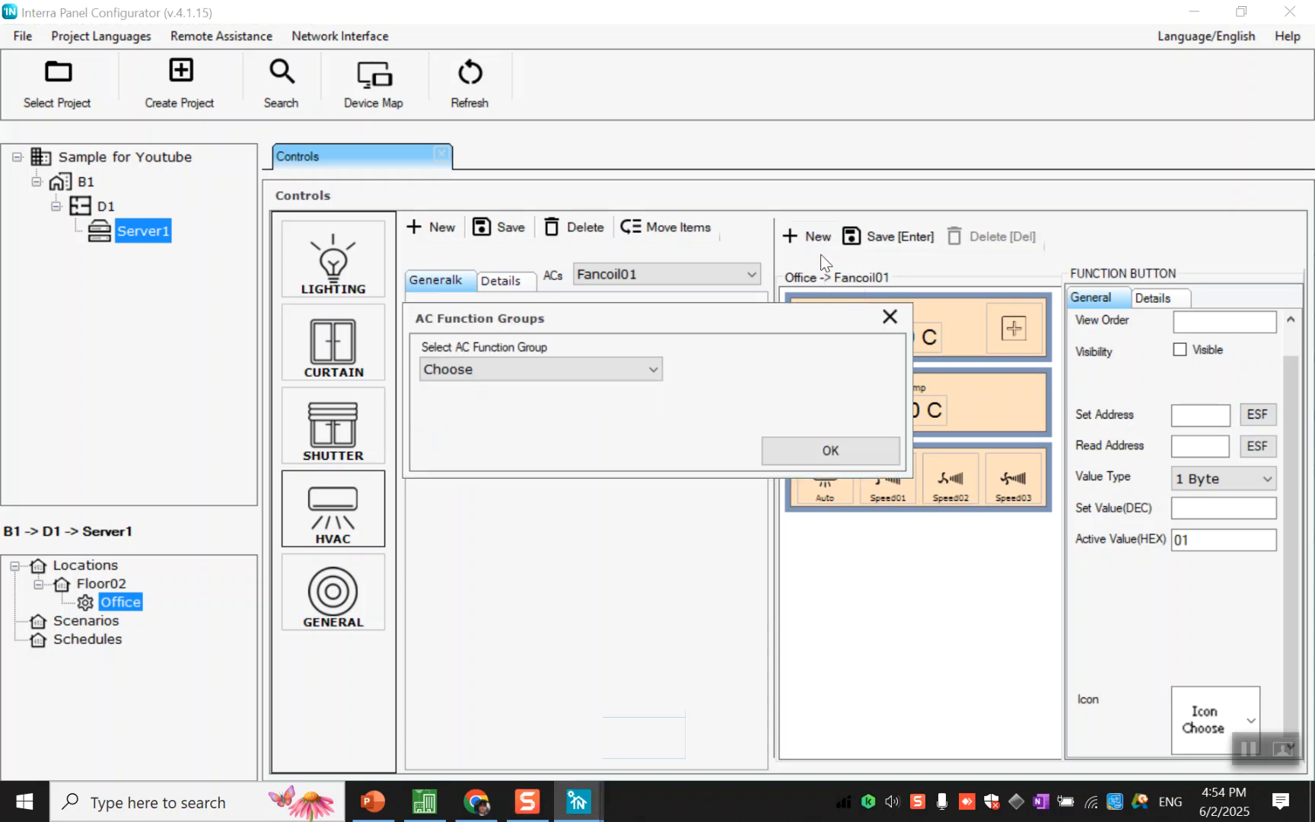
left_click(633, 365)
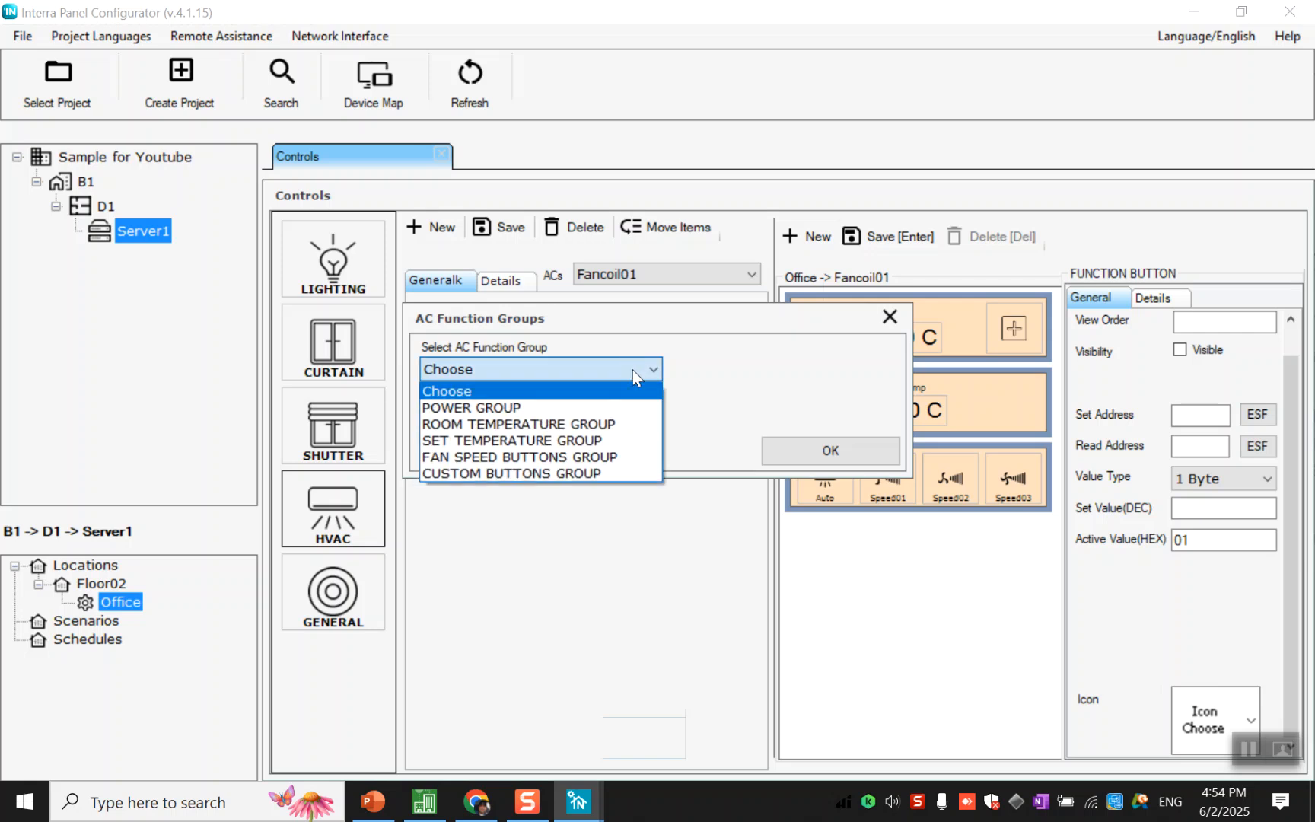
left_click(617, 473)
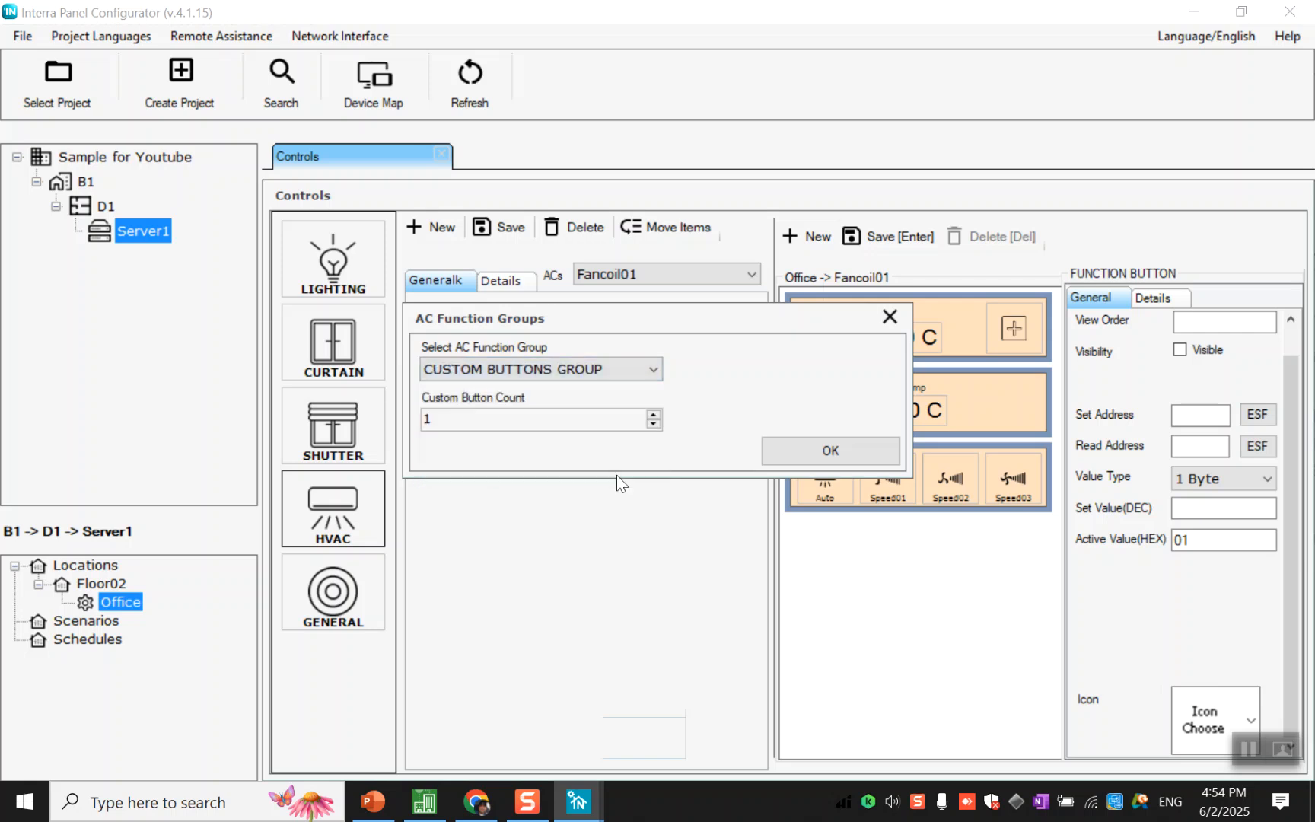
left_click(809, 451)
- Name the custom buttons group Switch Off, set its view order to 4 and save it
left_click(935, 563)
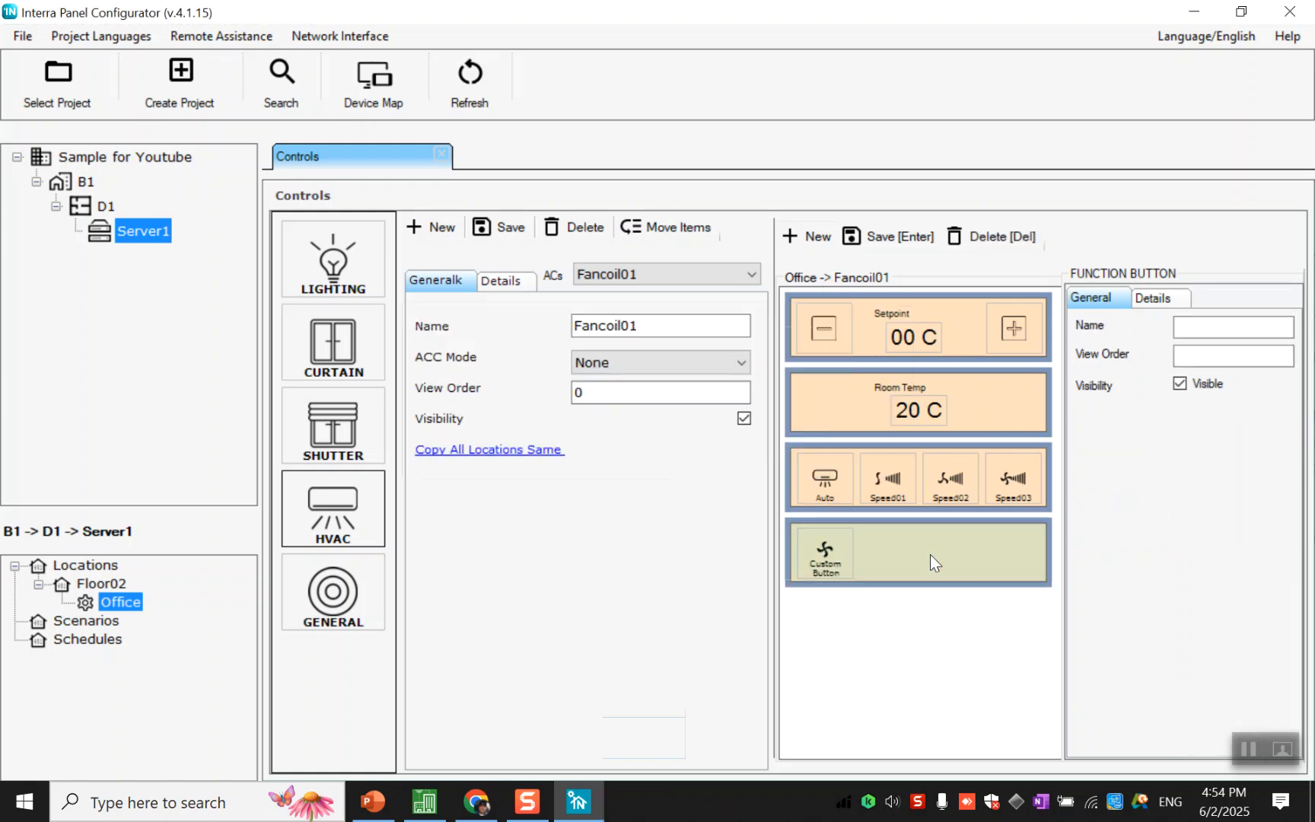
left_click(1200, 334)
type("Switch ")
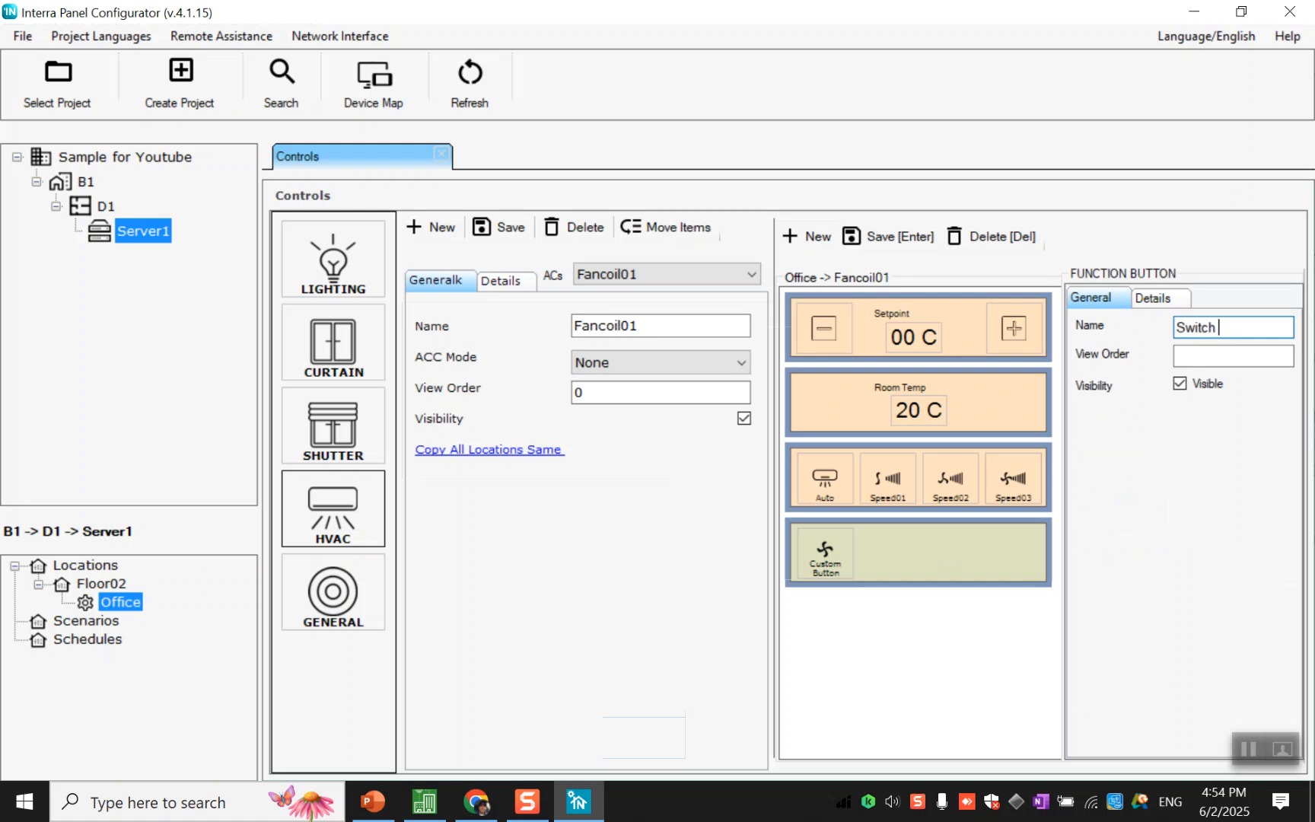
type("Off")
left_click(1233, 354)
type("4")
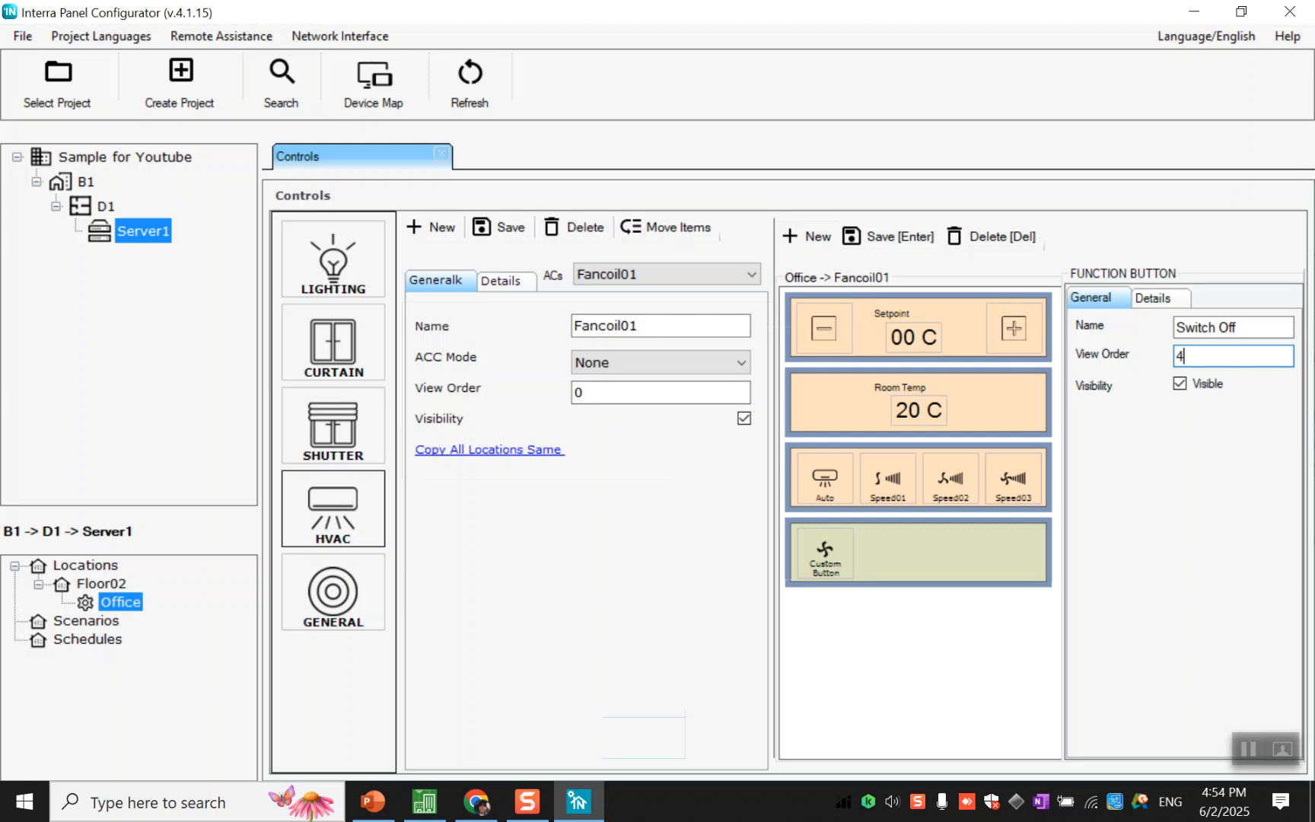
left_click(906, 239)
- Name the custom button inside the new group Switch Off and set its view order to 4
left_click(824, 551)
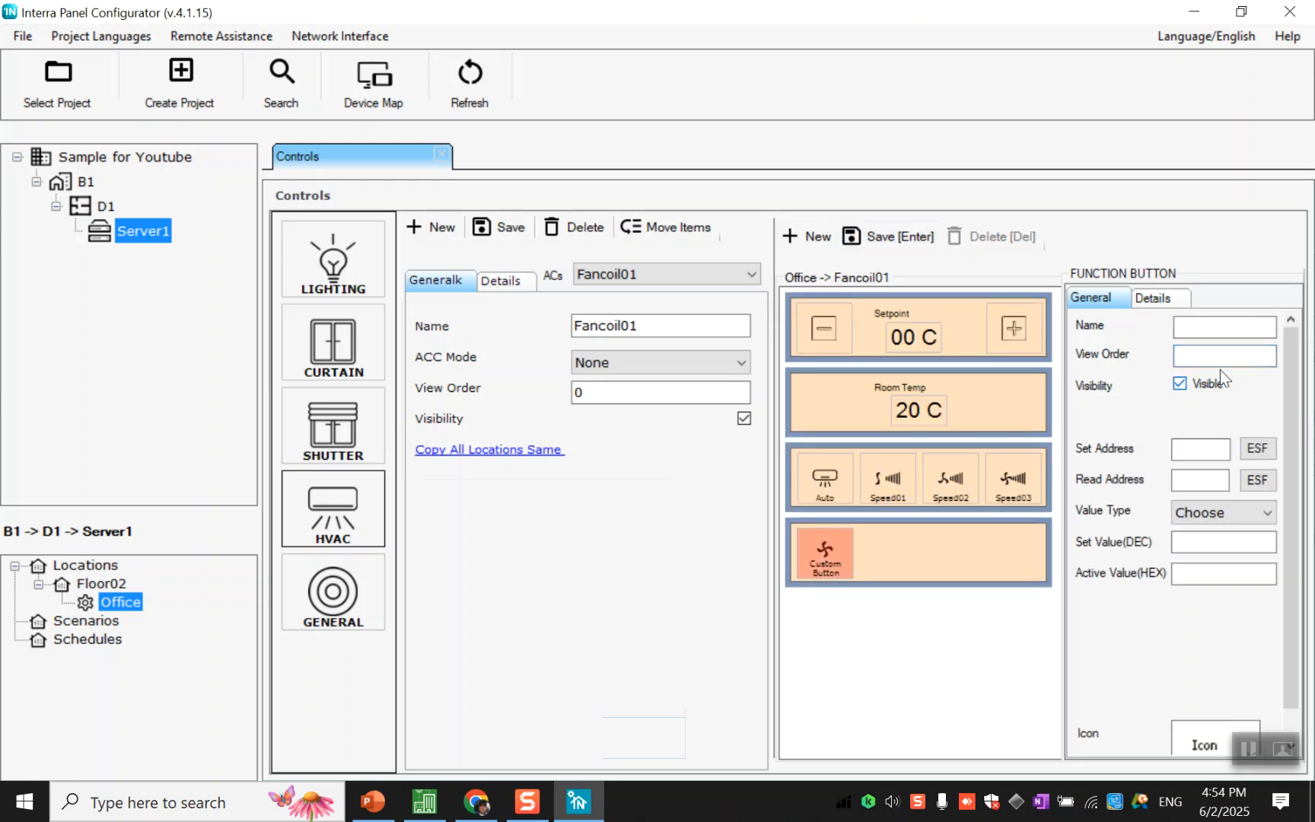
left_click(1191, 320)
type("Switch Off")
left_click(1197, 352)
type("4")
- Assign Control manual speed FC BedRoom 1, 0/0/1, as the Switch Off button's Set Address
left_click(1259, 448)
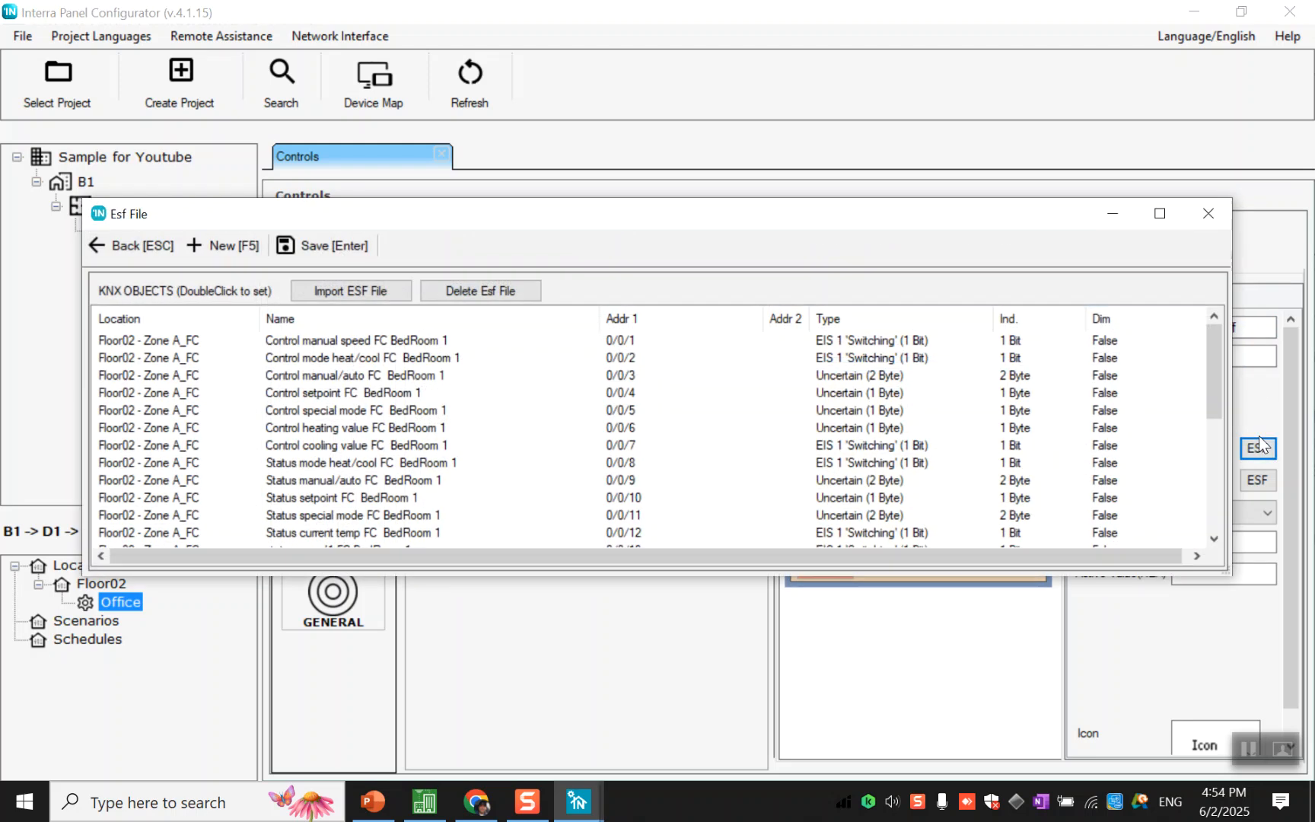
left_click(624, 341)
double_click(623, 341)
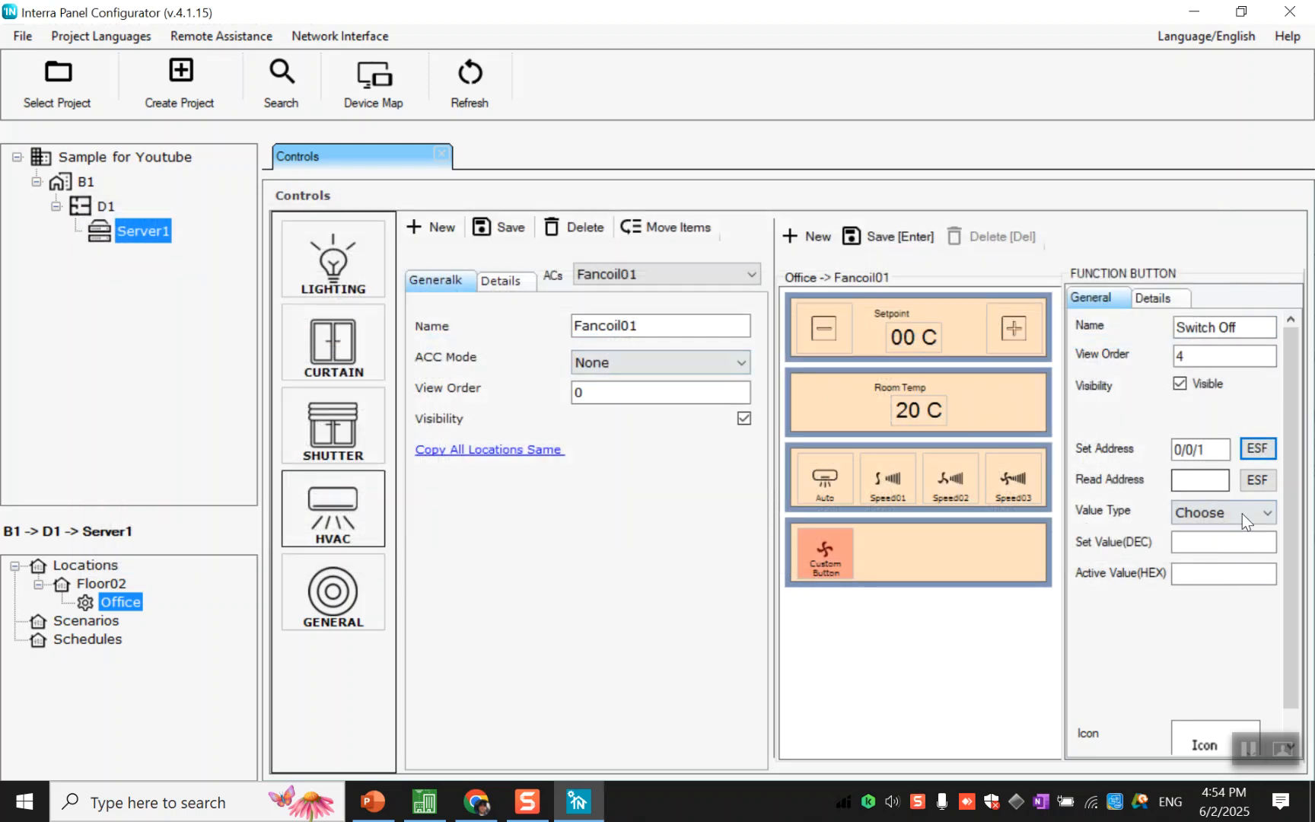
- Give the Switch Off button value type 1 Byte, set value 0 and the AC unit icon without airflow, and save it
left_click(1221, 513)
left_click(1210, 564)
left_click(1204, 545)
type("0")
left_click(1221, 744)
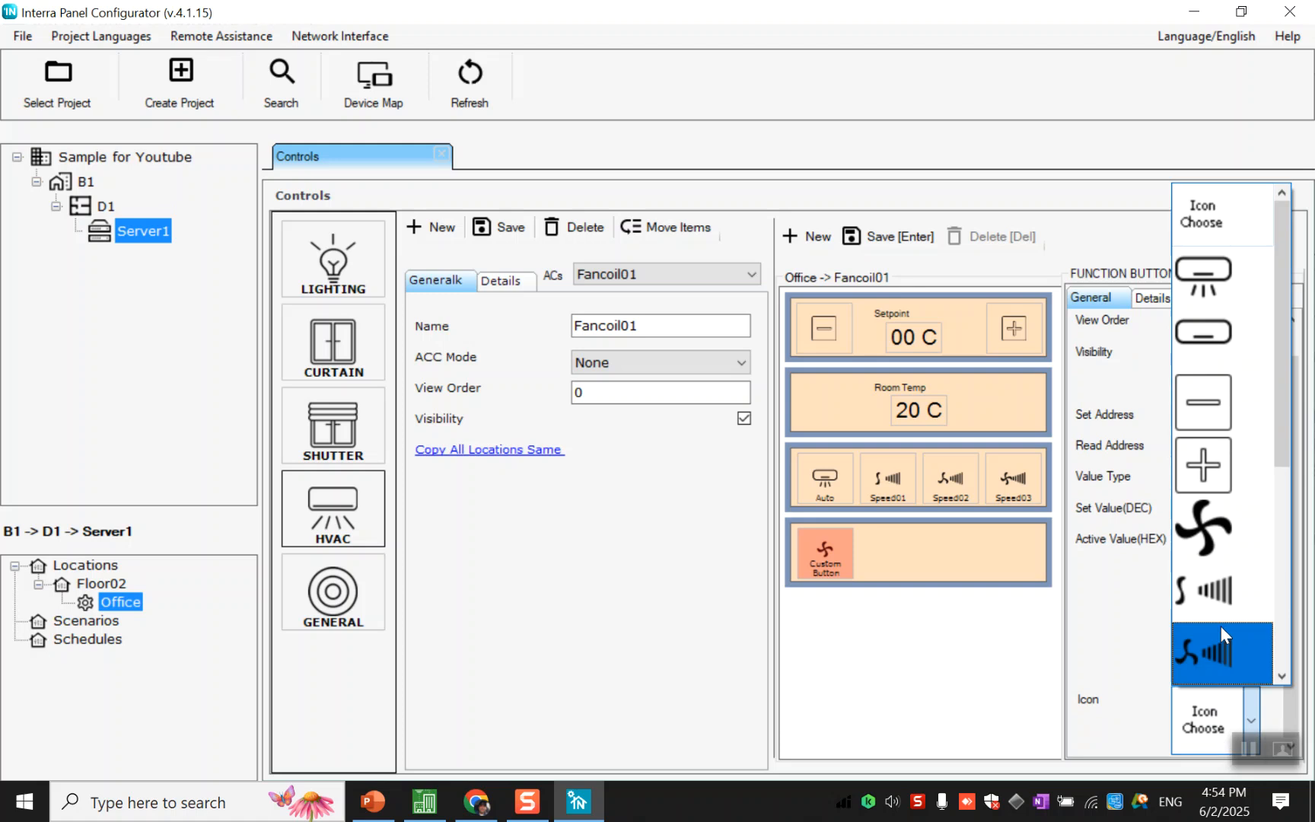
left_click(1251, 328)
left_click(904, 235)
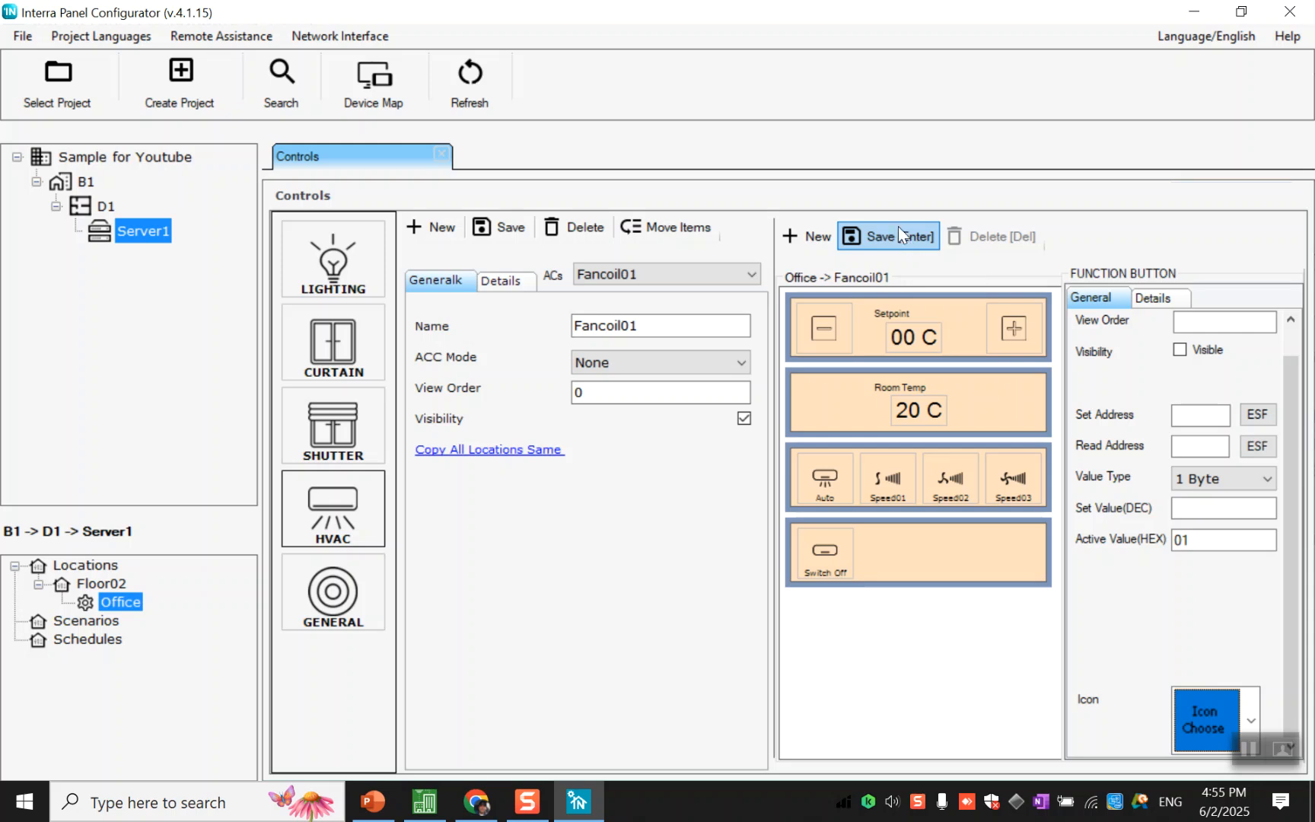
- Add another custom buttons group with four buttons to Fancoil01
left_click(831, 224)
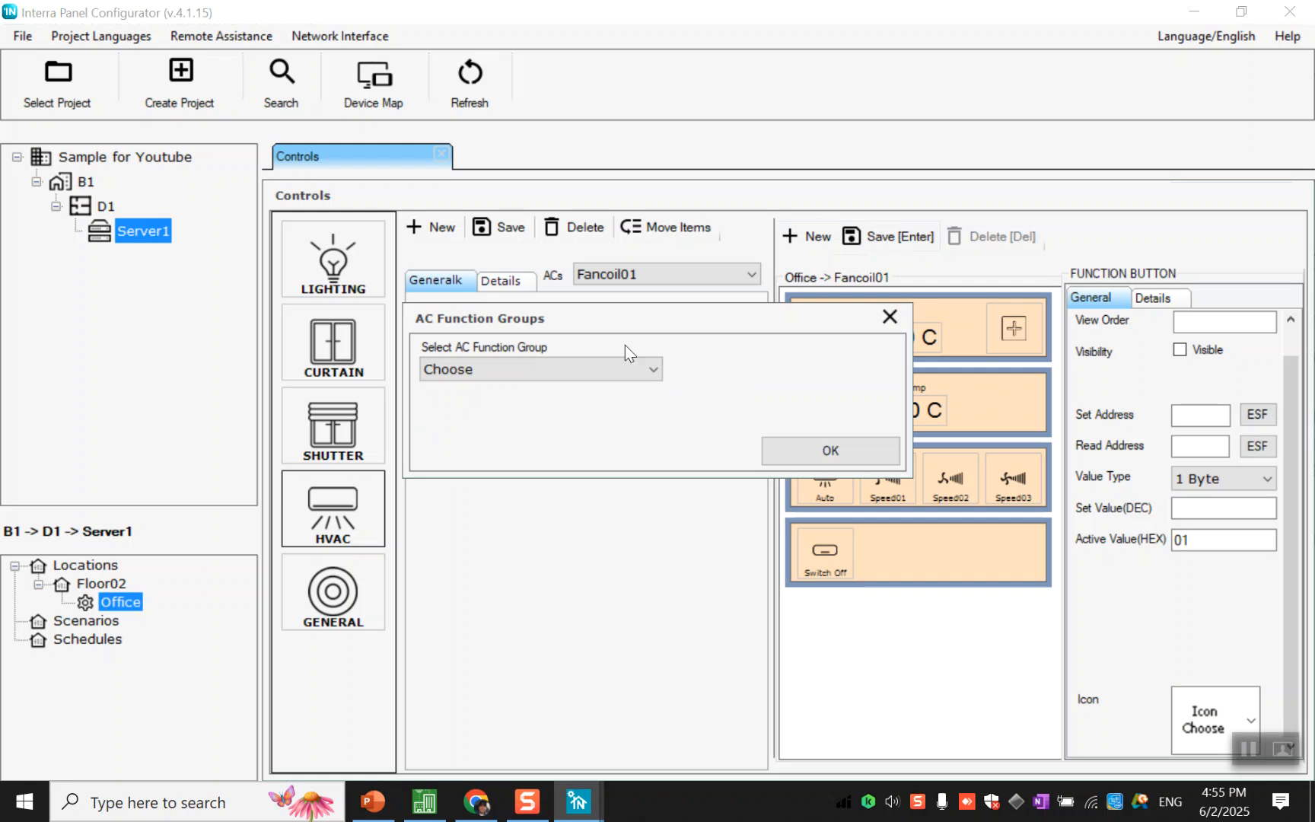
left_click(619, 370)
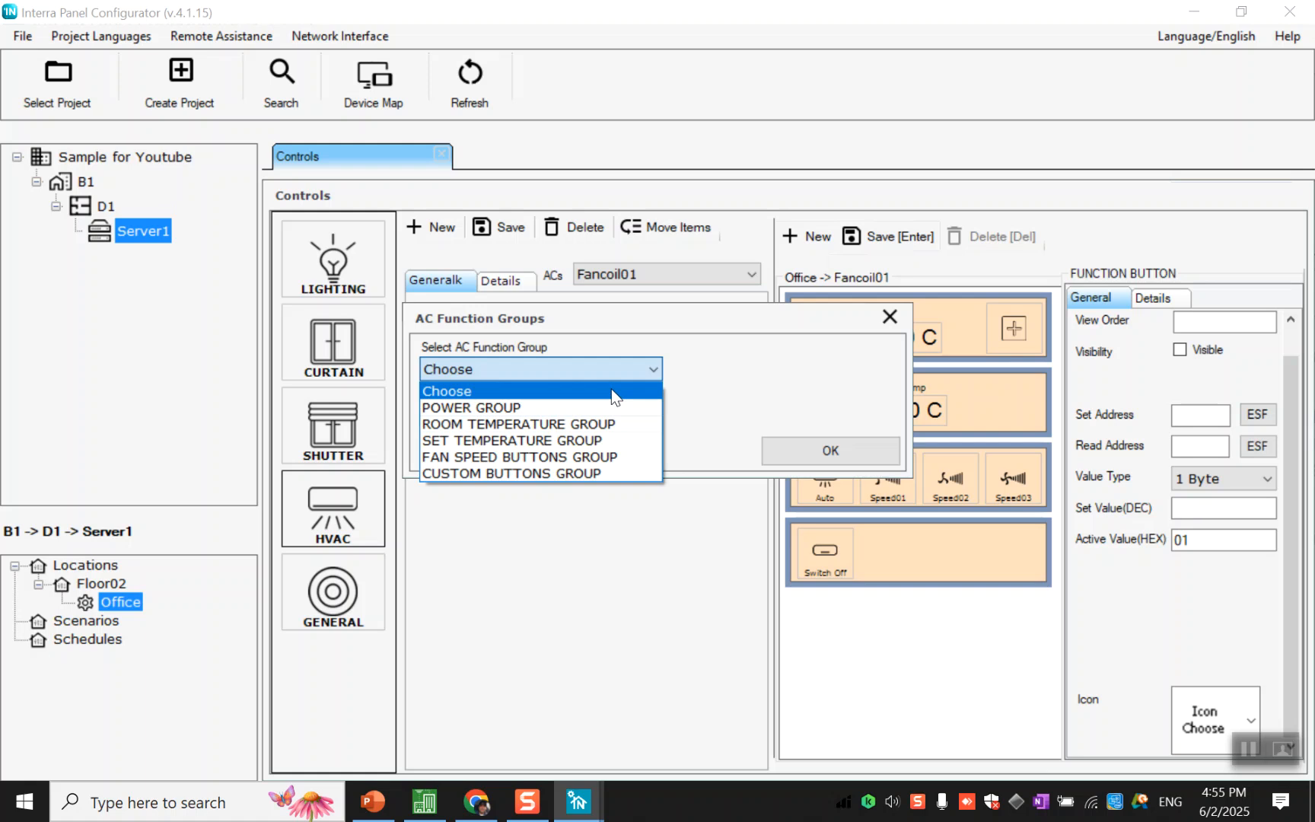
left_click(609, 473)
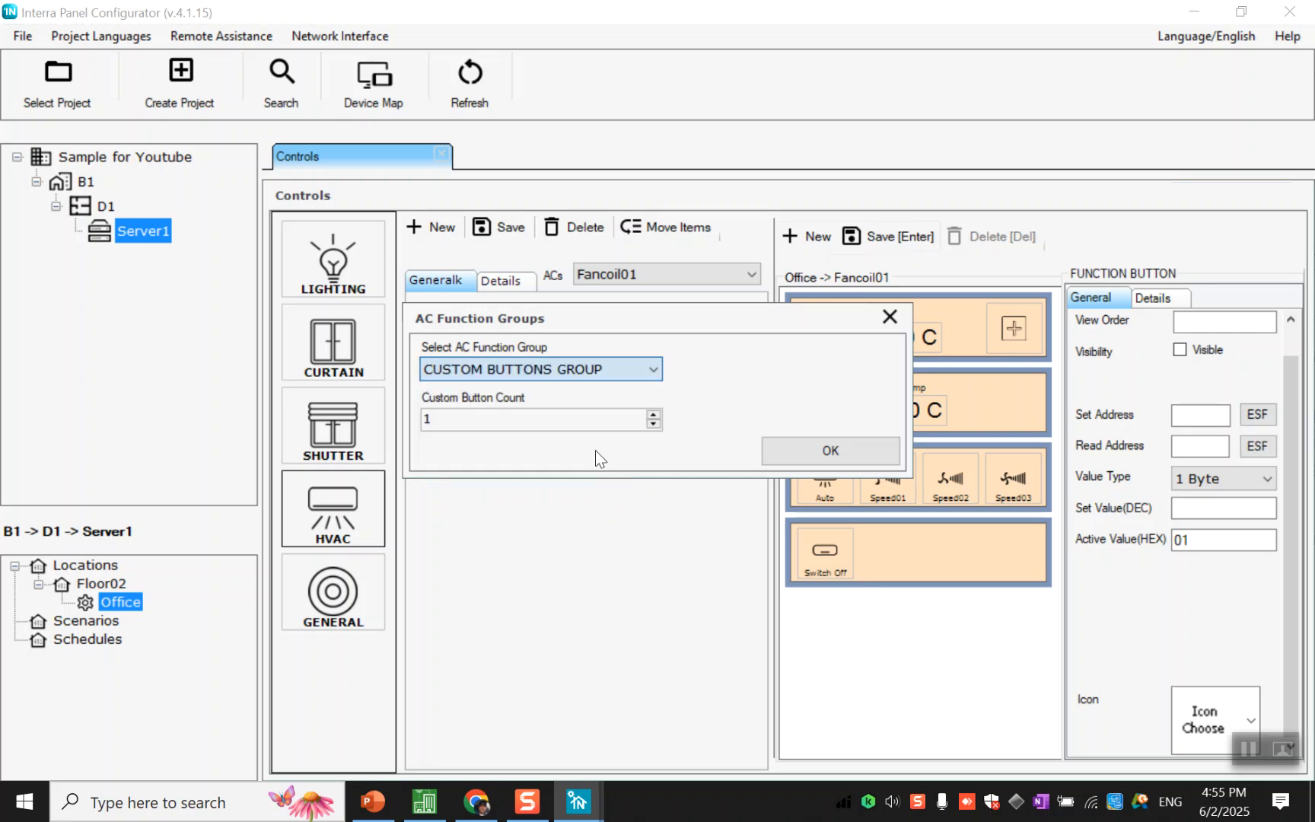
left_click(653, 415)
left_click(653, 415)
left_click(653, 415)
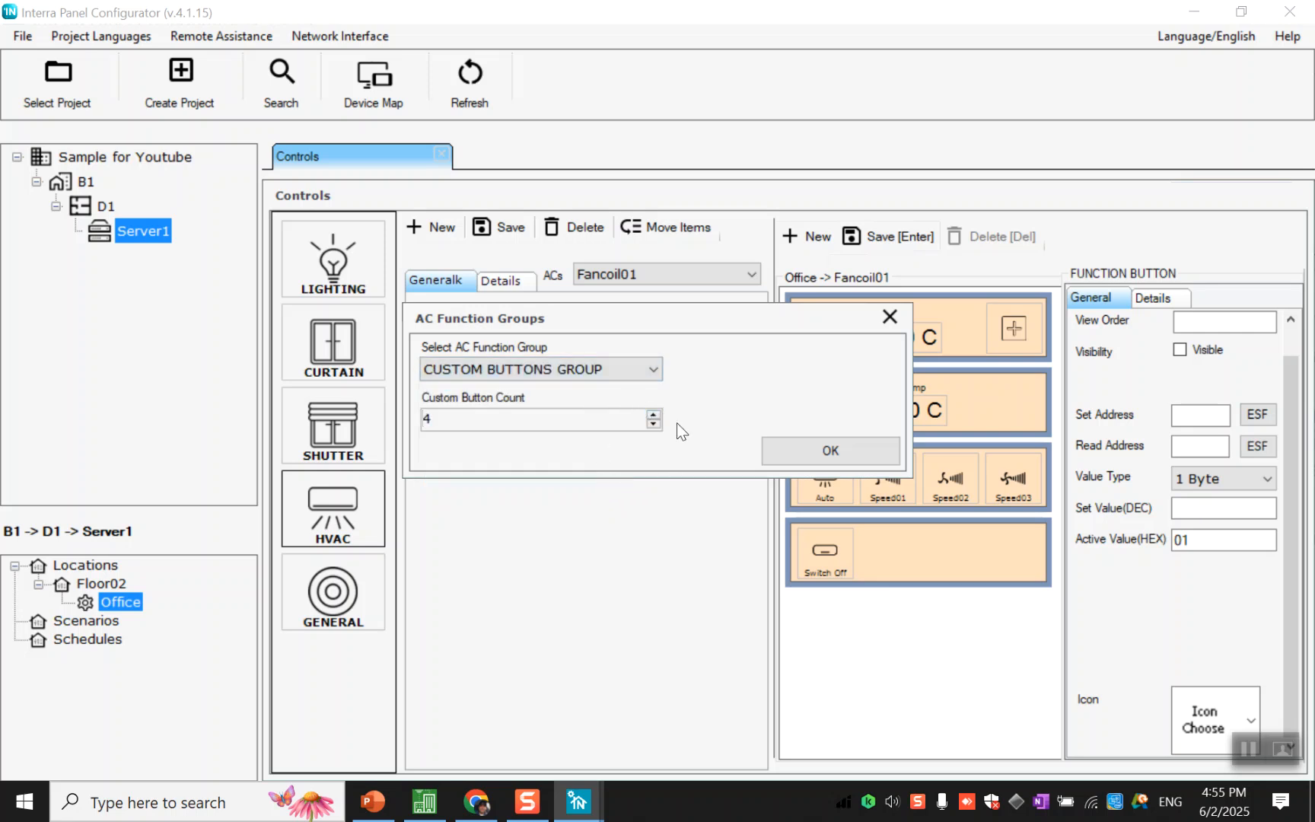
left_click(795, 451)
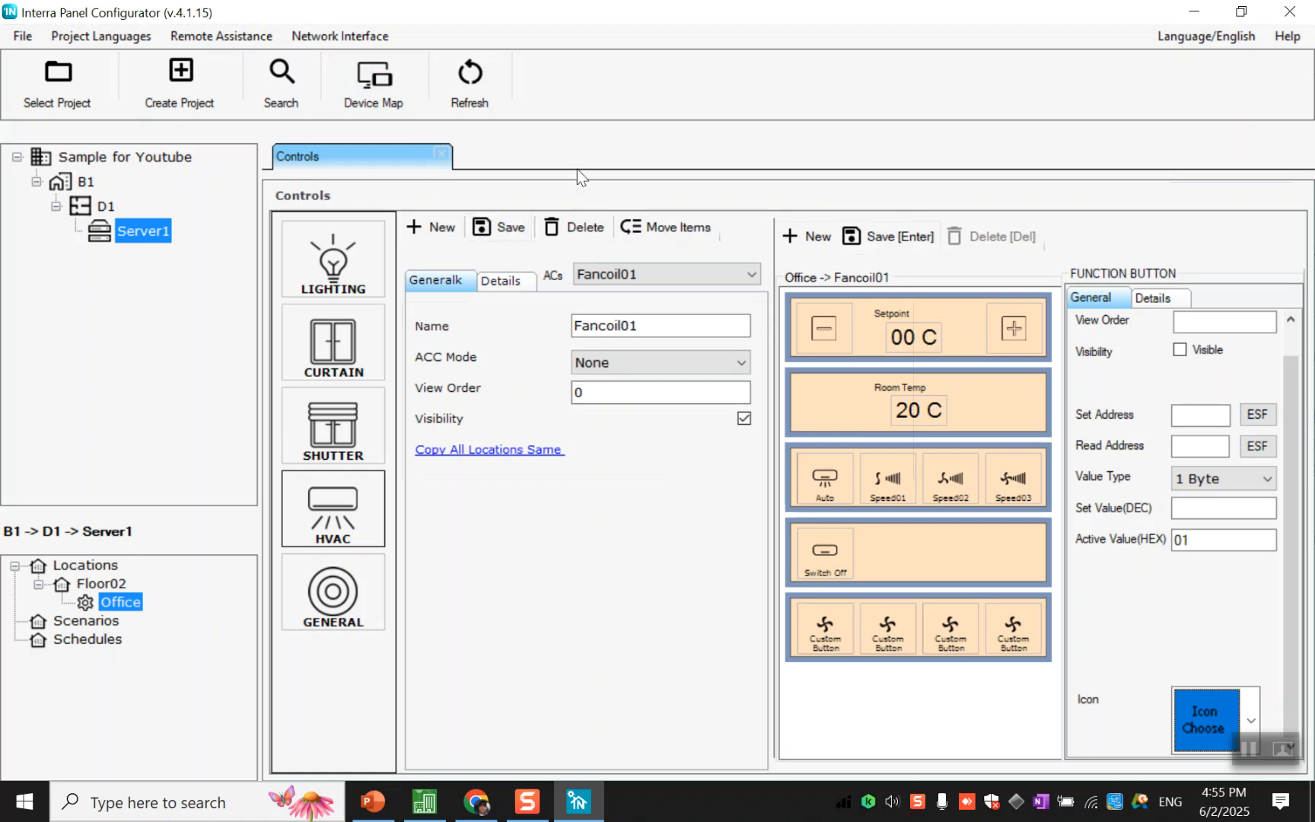
- Open the device map and select the Server1 panel of flat D1
left_click(388, 96)
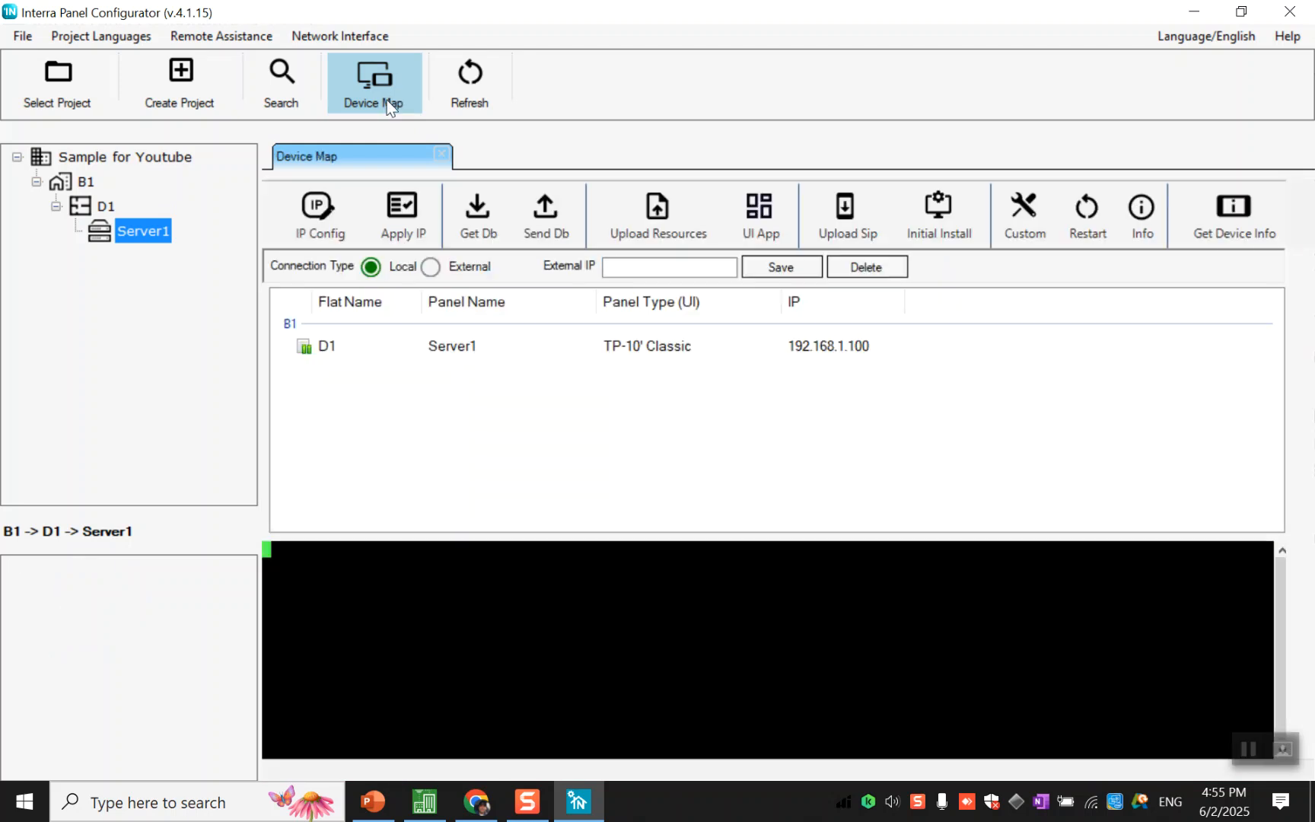
left_click(430, 347)
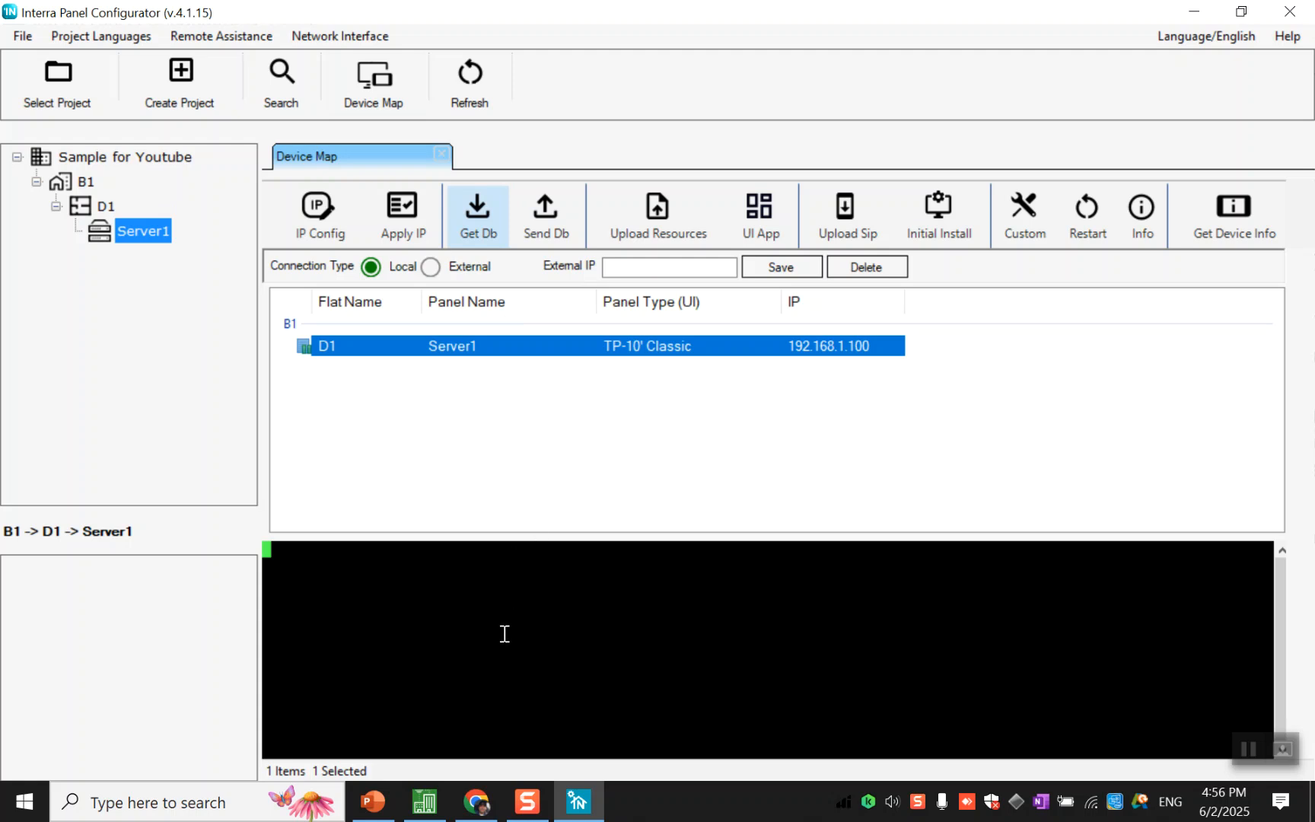
- Switch to the Interra2.pptx presentation in PowerPoint and present the closing Thank you slide full screen
key("alt+Tab")
key("alt+Tab")
key("alt+Tab")
key("alt+Tab")
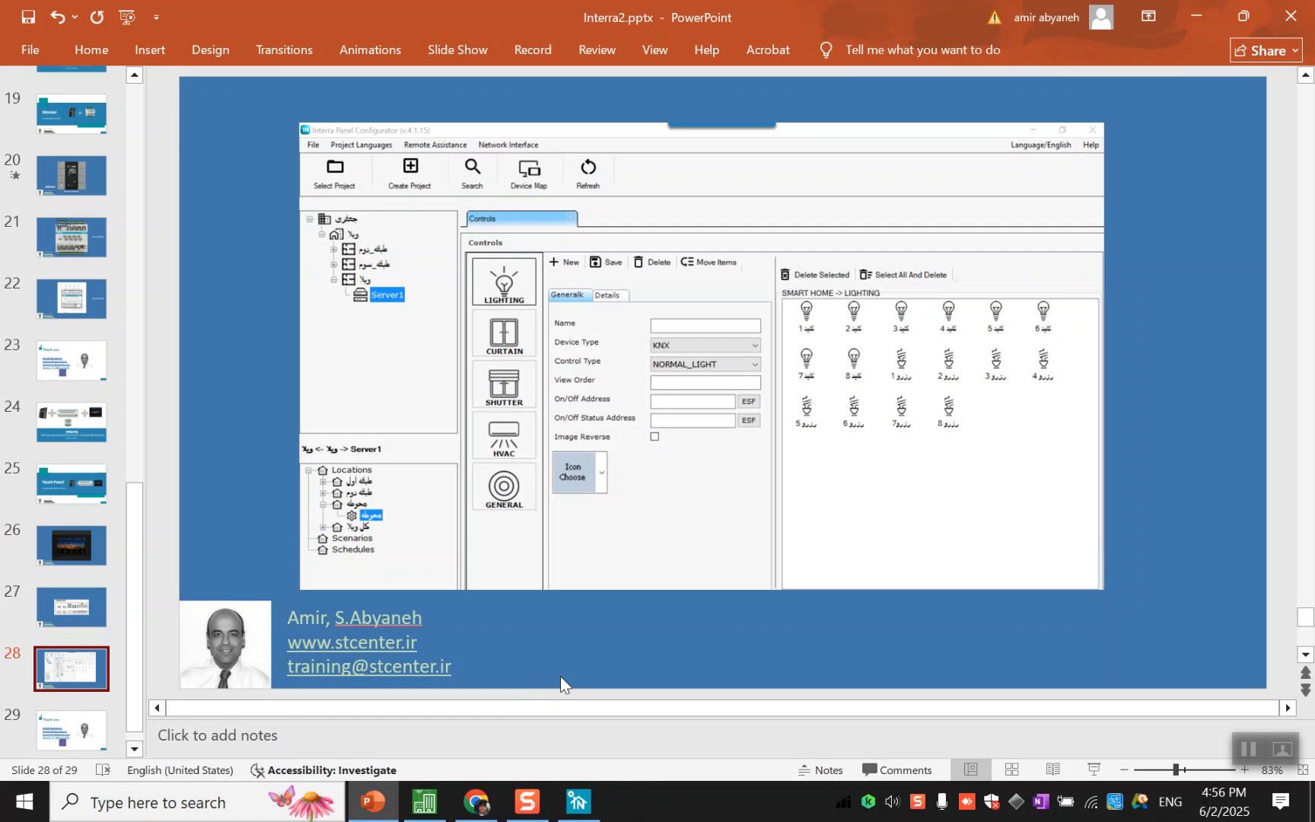
left_click(108, 731)
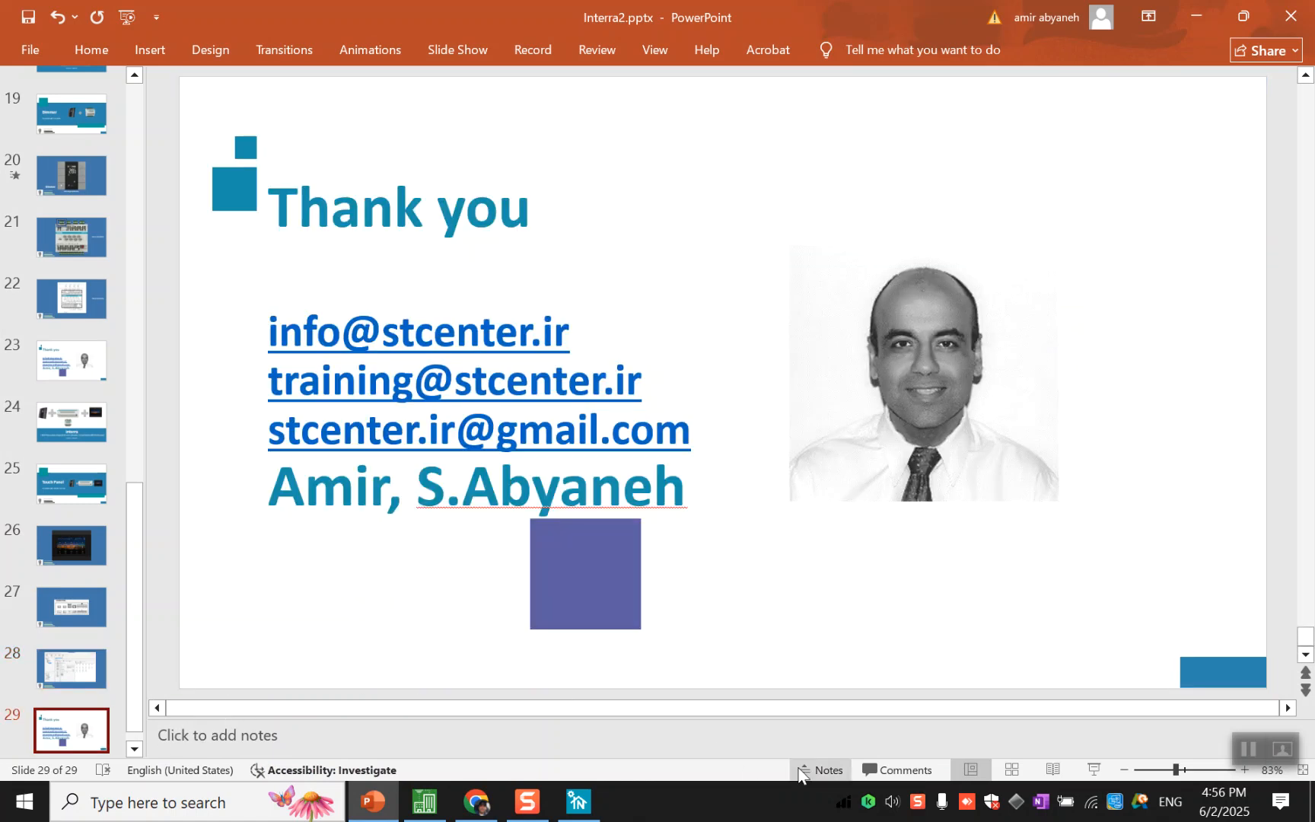
left_click(1094, 770)
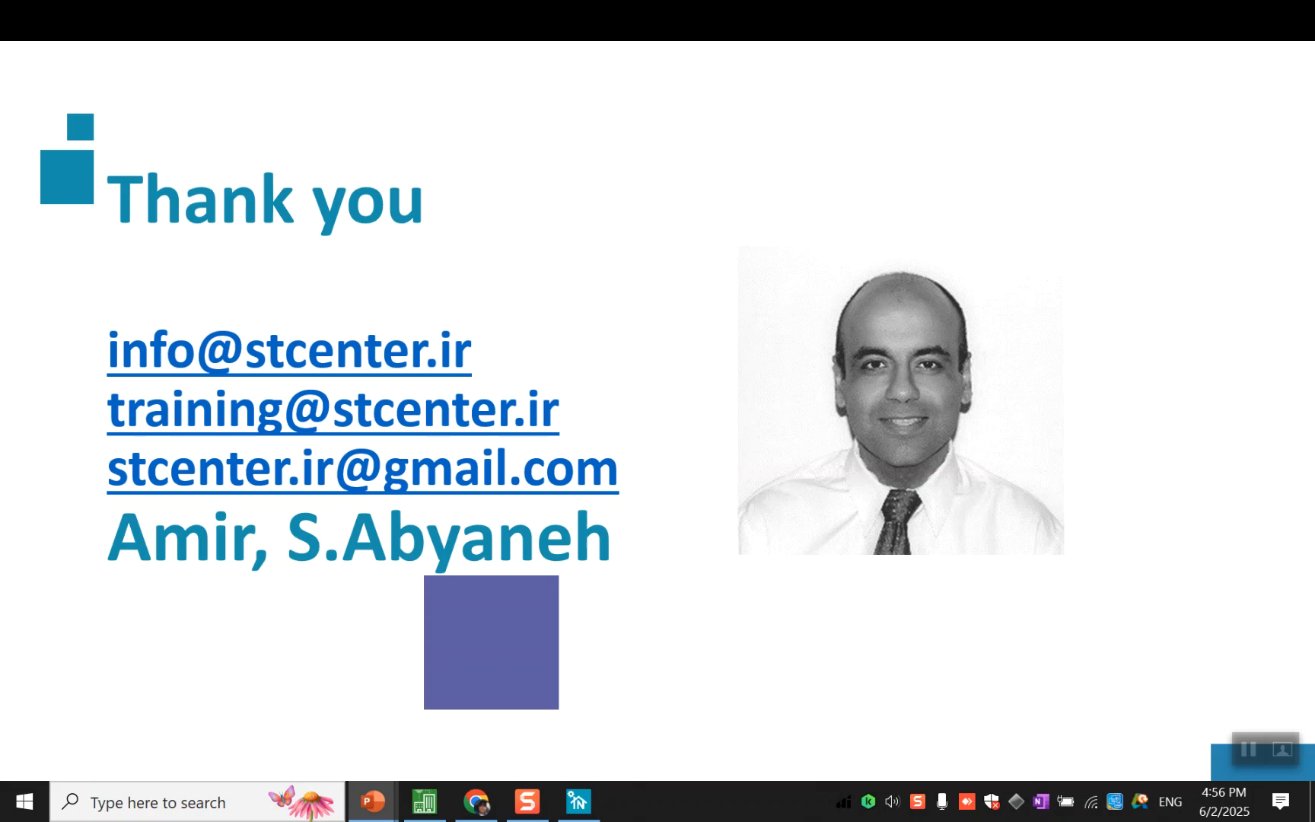